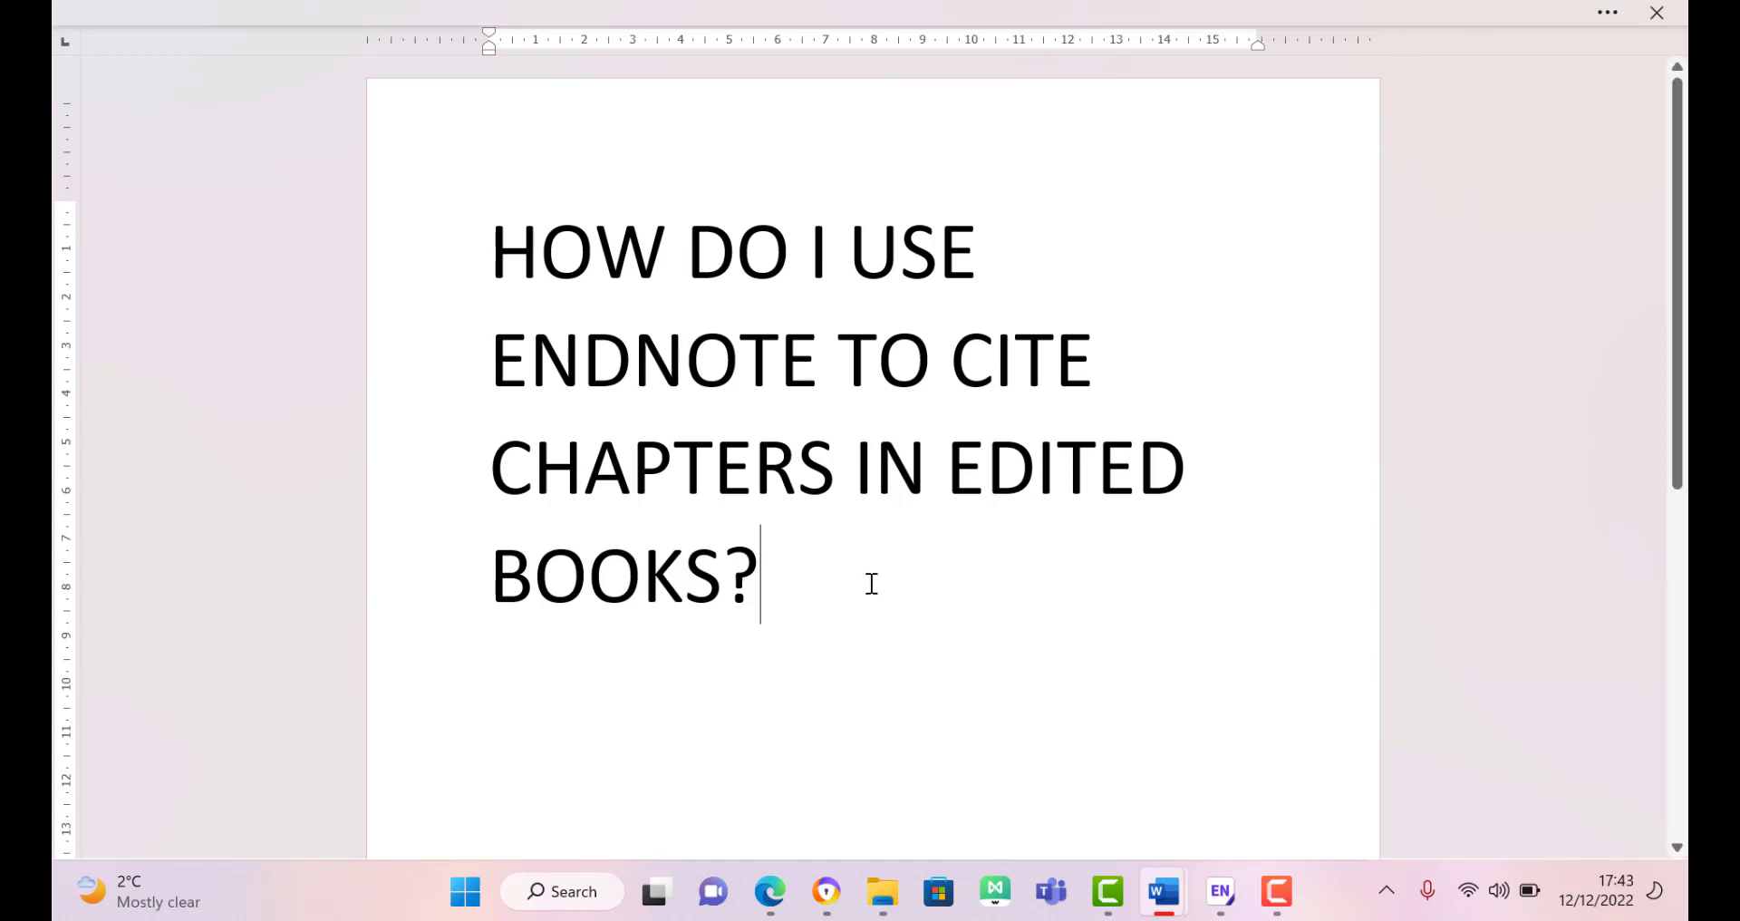
Step: Switch from the Word title slide to the Edge browser from the taskbar
left_click(786, 891)
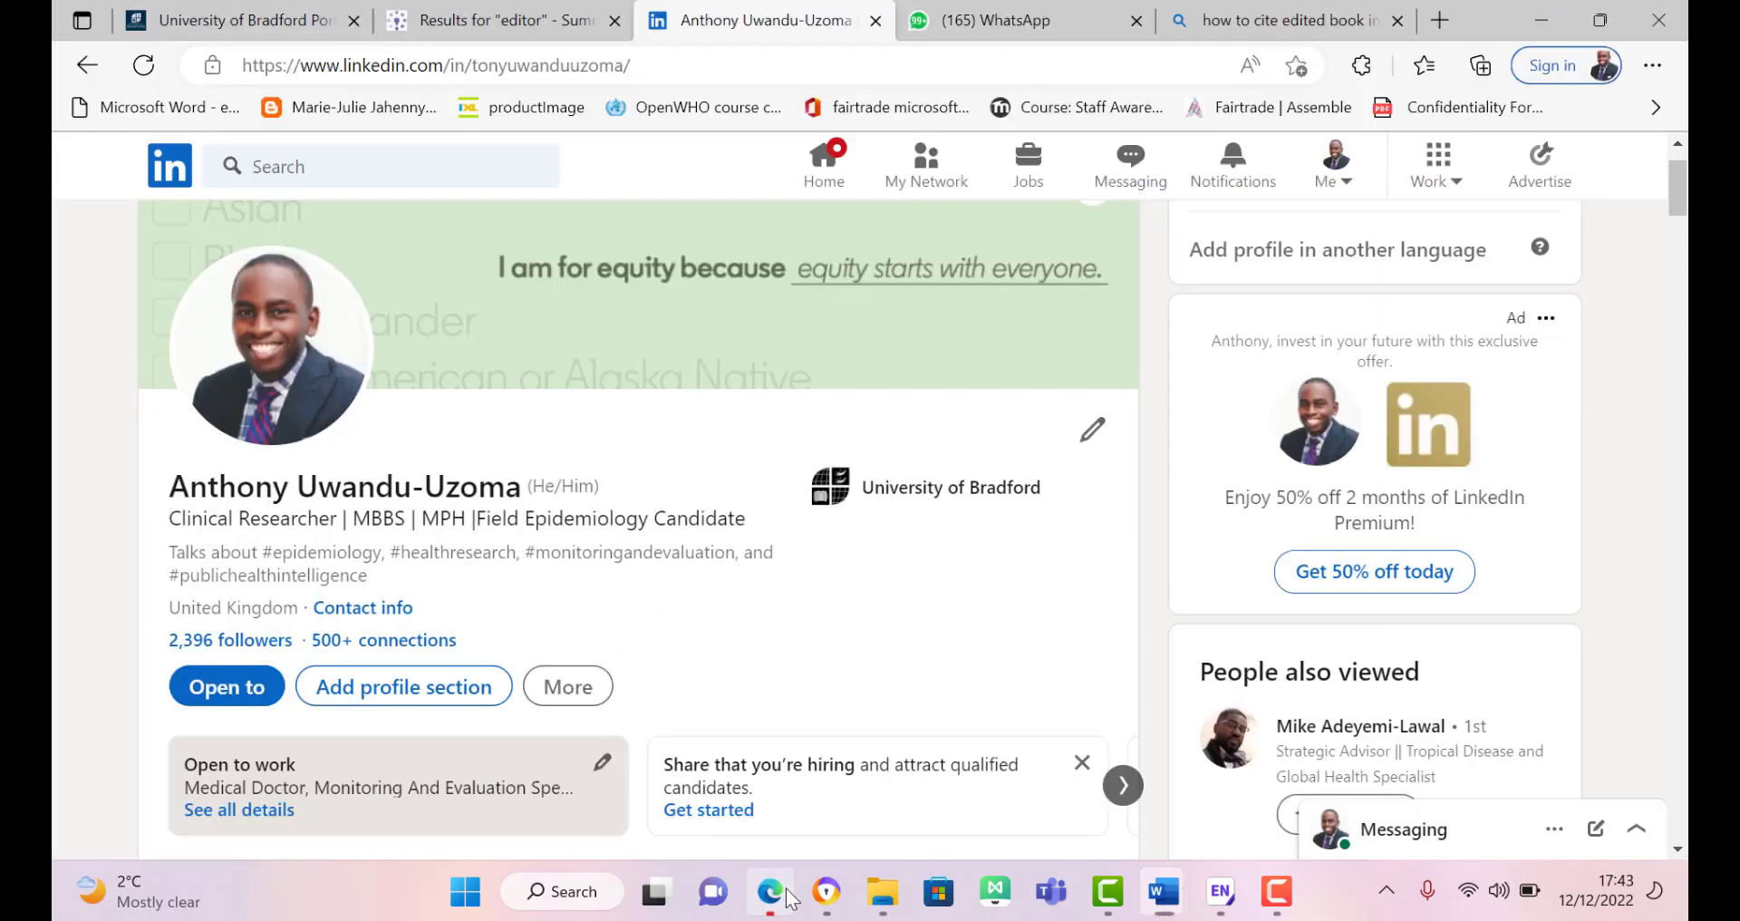
Step: Cycle through the open Edge tabs, ending on the LinkedIn profile page
left_click(246, 11)
left_click(487, 20)
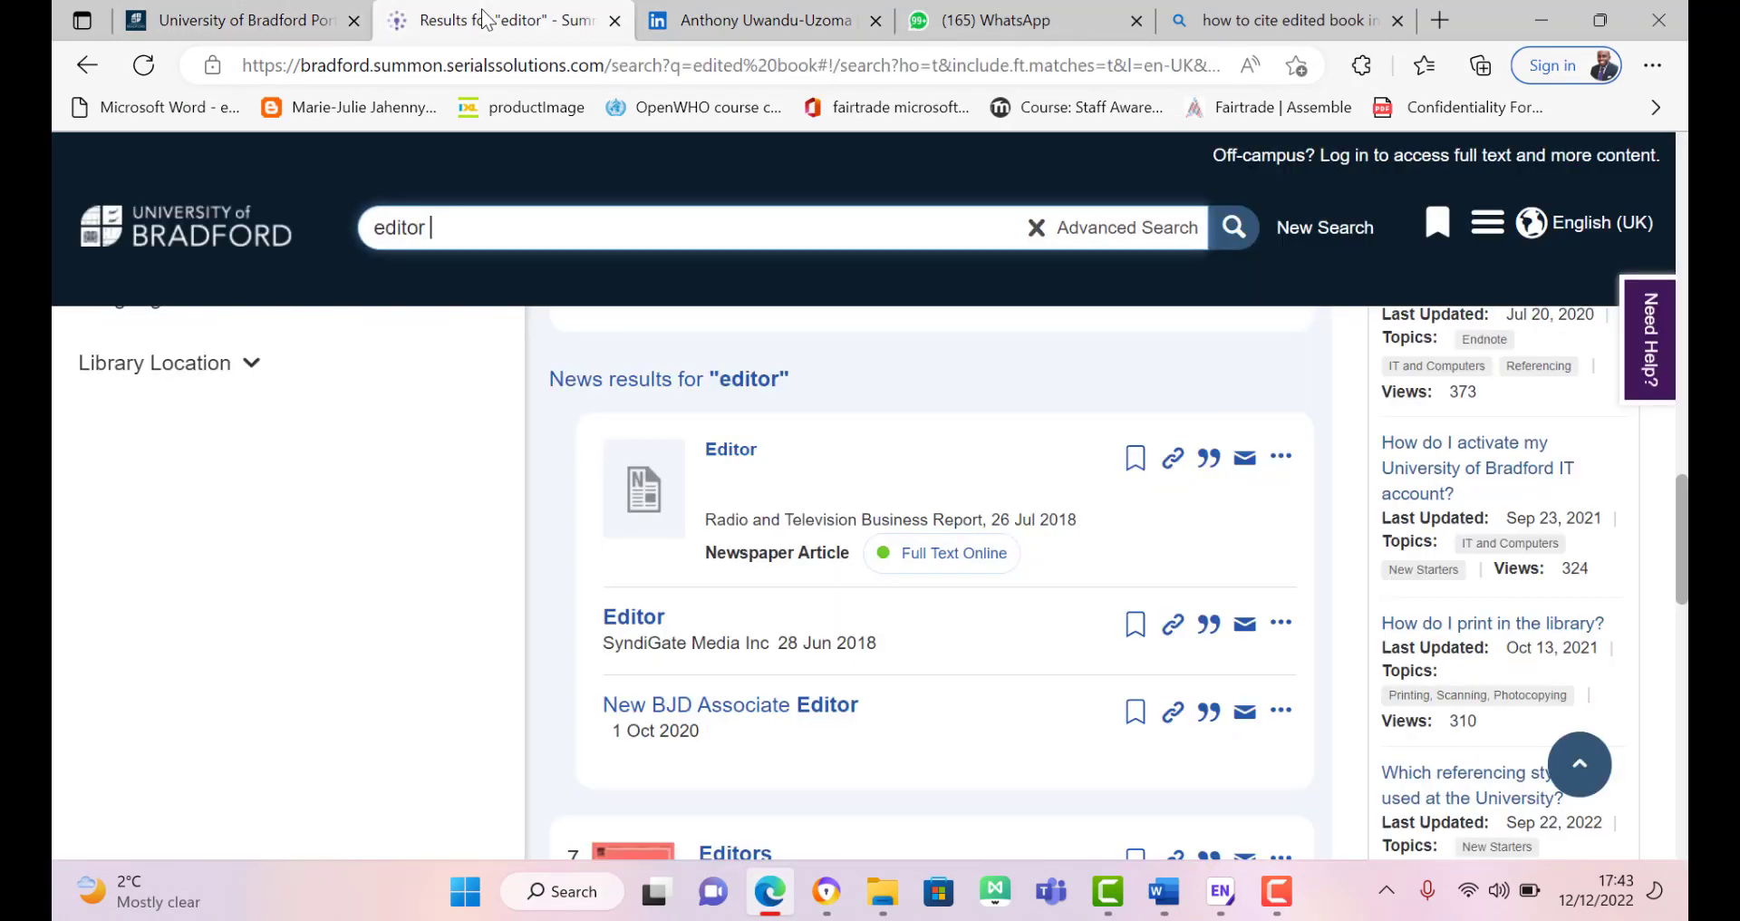
left_click(763, 24)
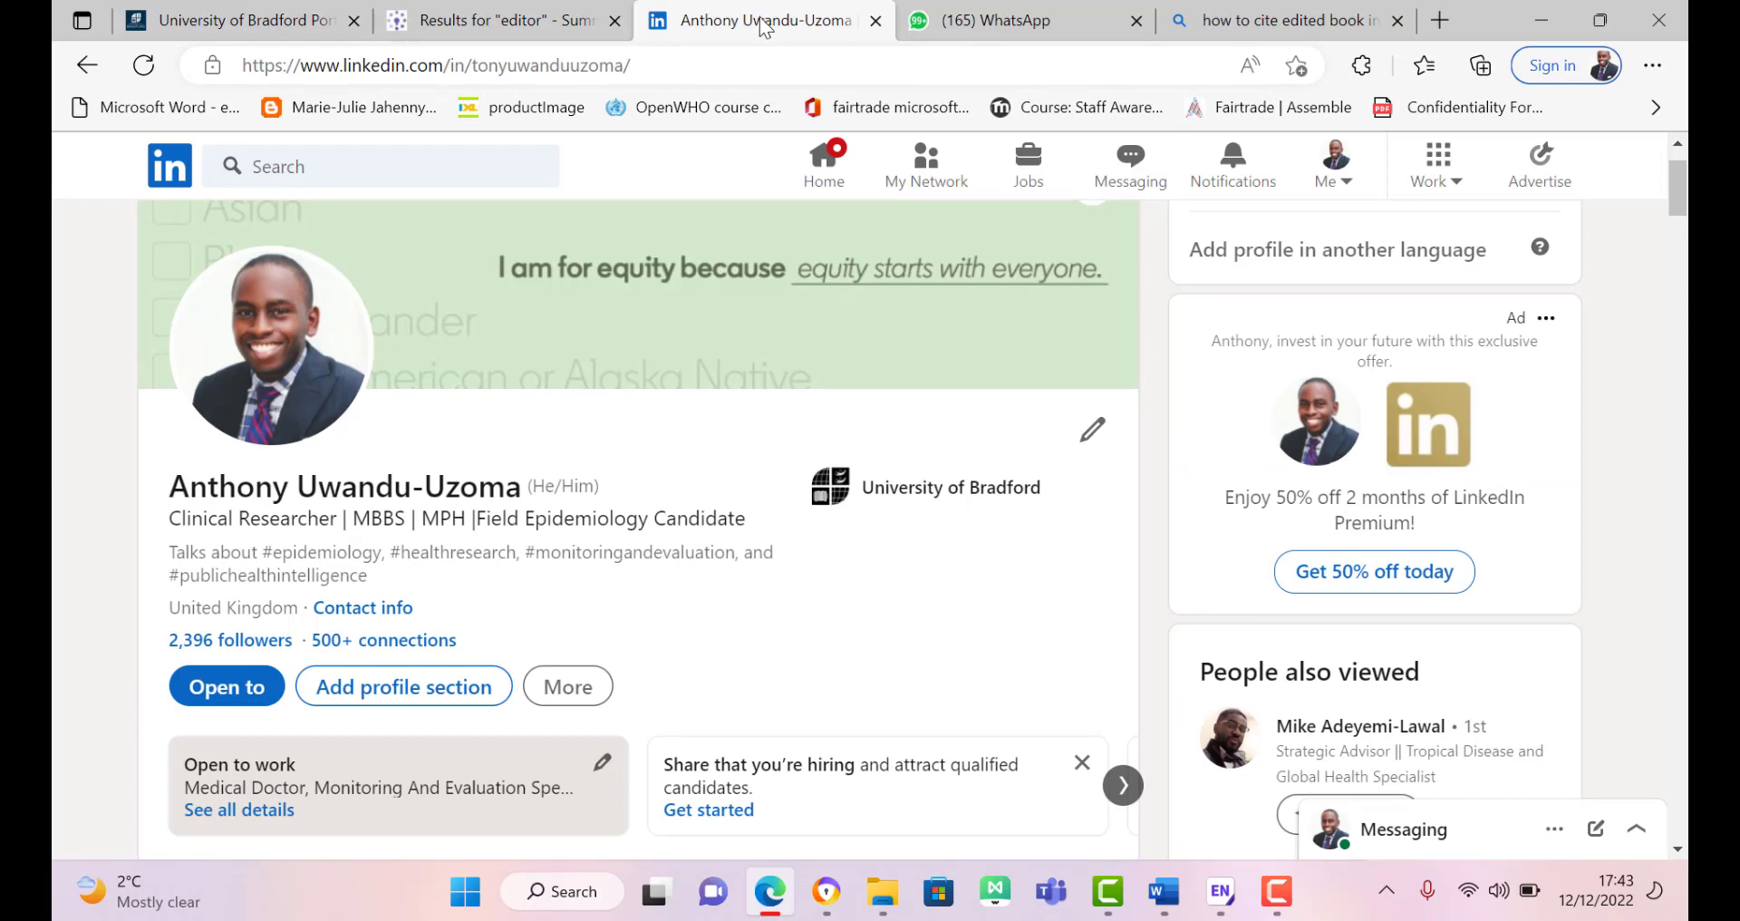
Step: Check the EndNote X9 library, minimize it, and return to the University of Bradford portal tab
left_click(1217, 900)
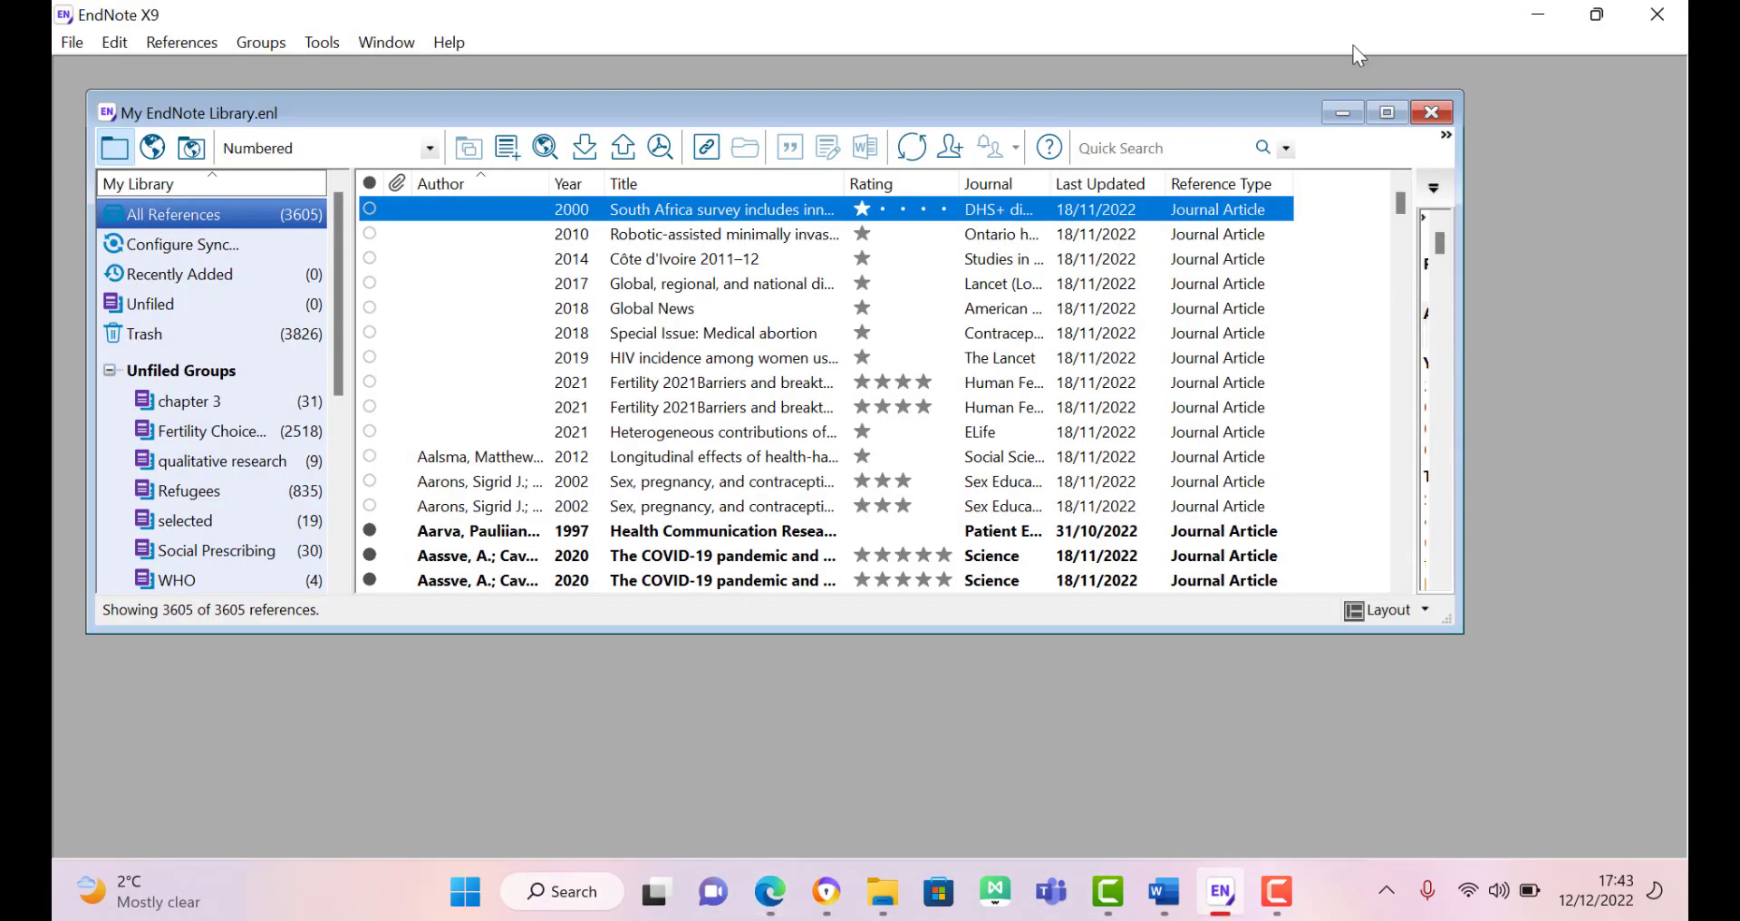
left_click(1343, 114)
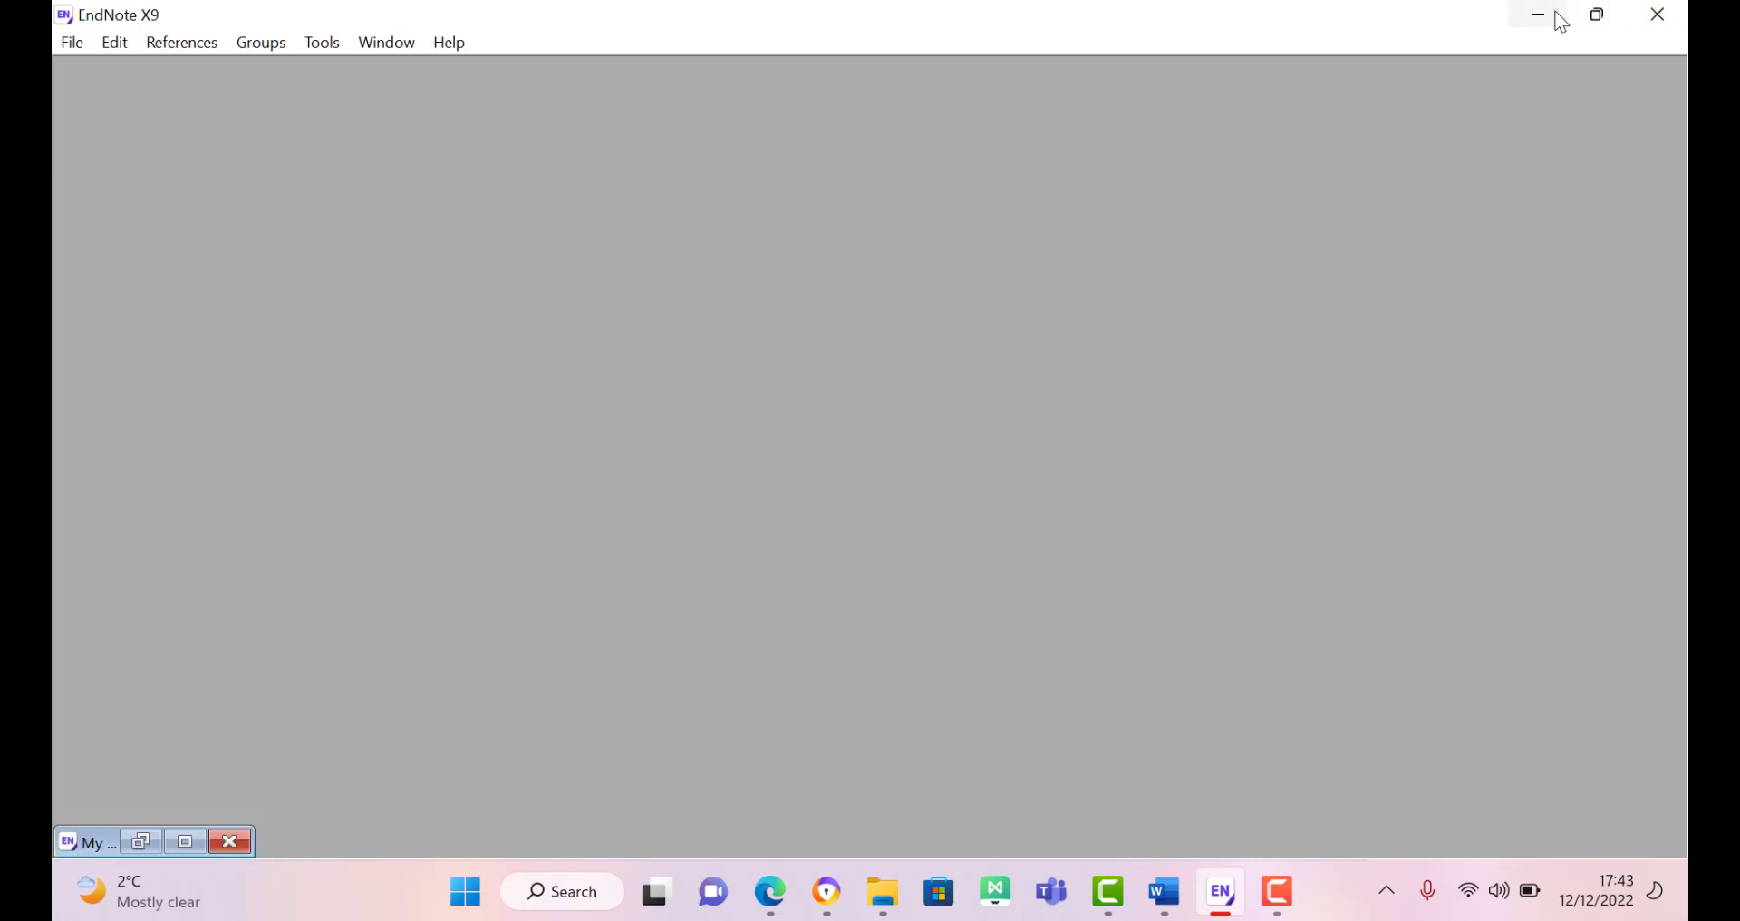
left_click(1555, 12)
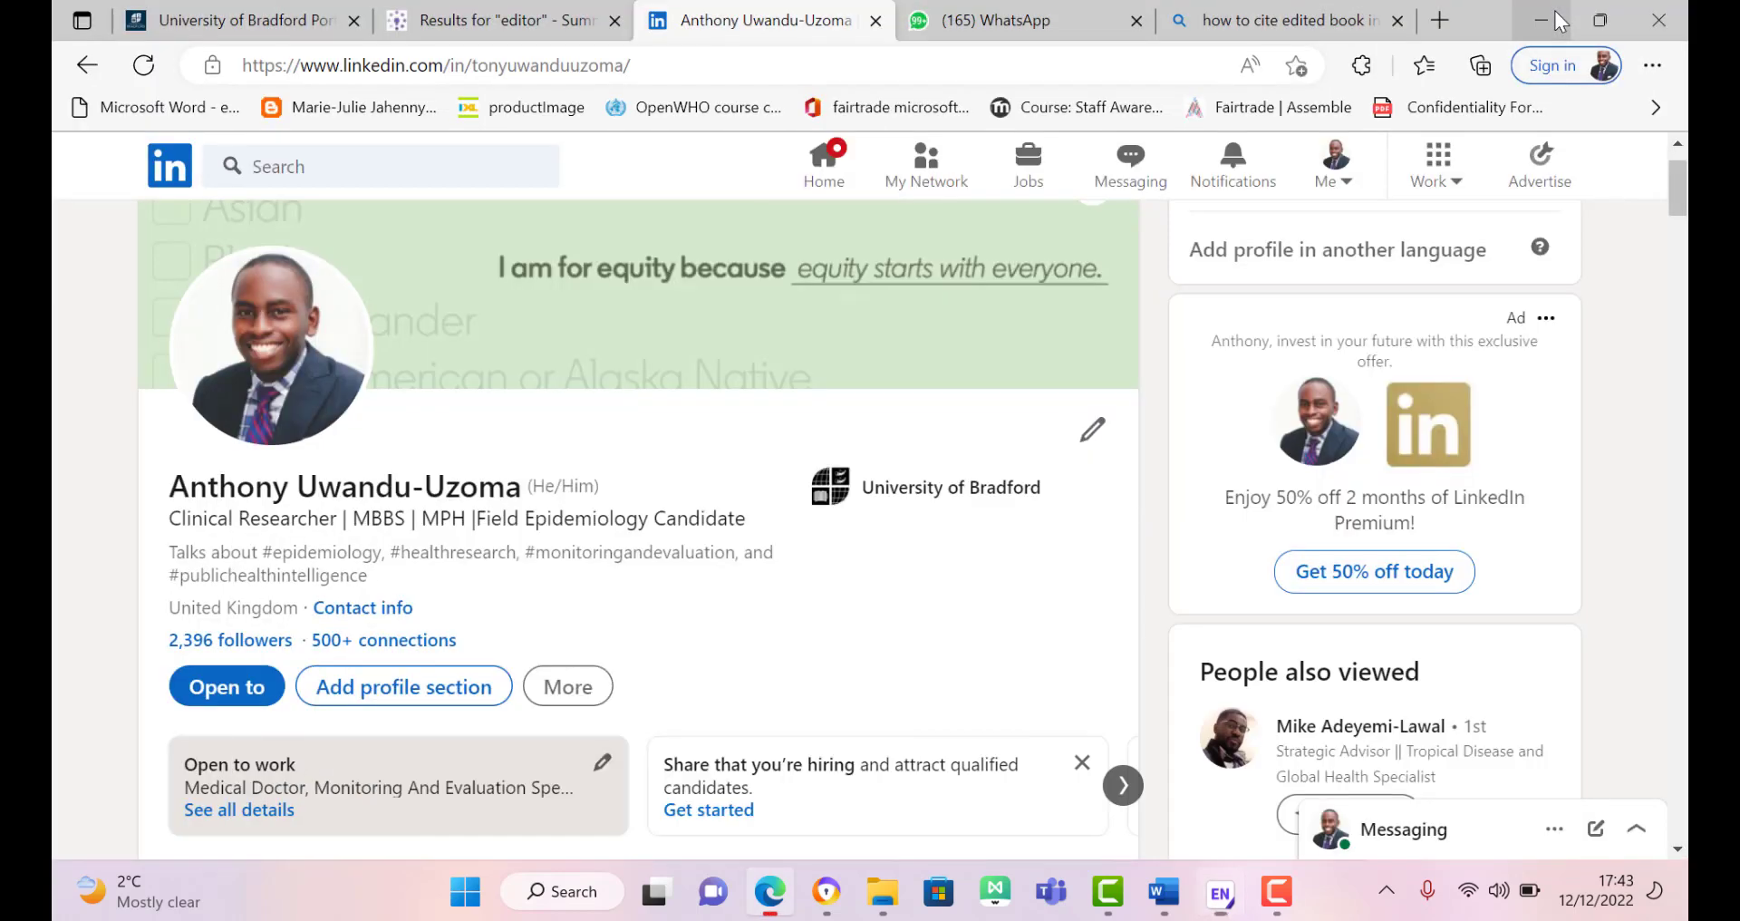
left_click(316, 23)
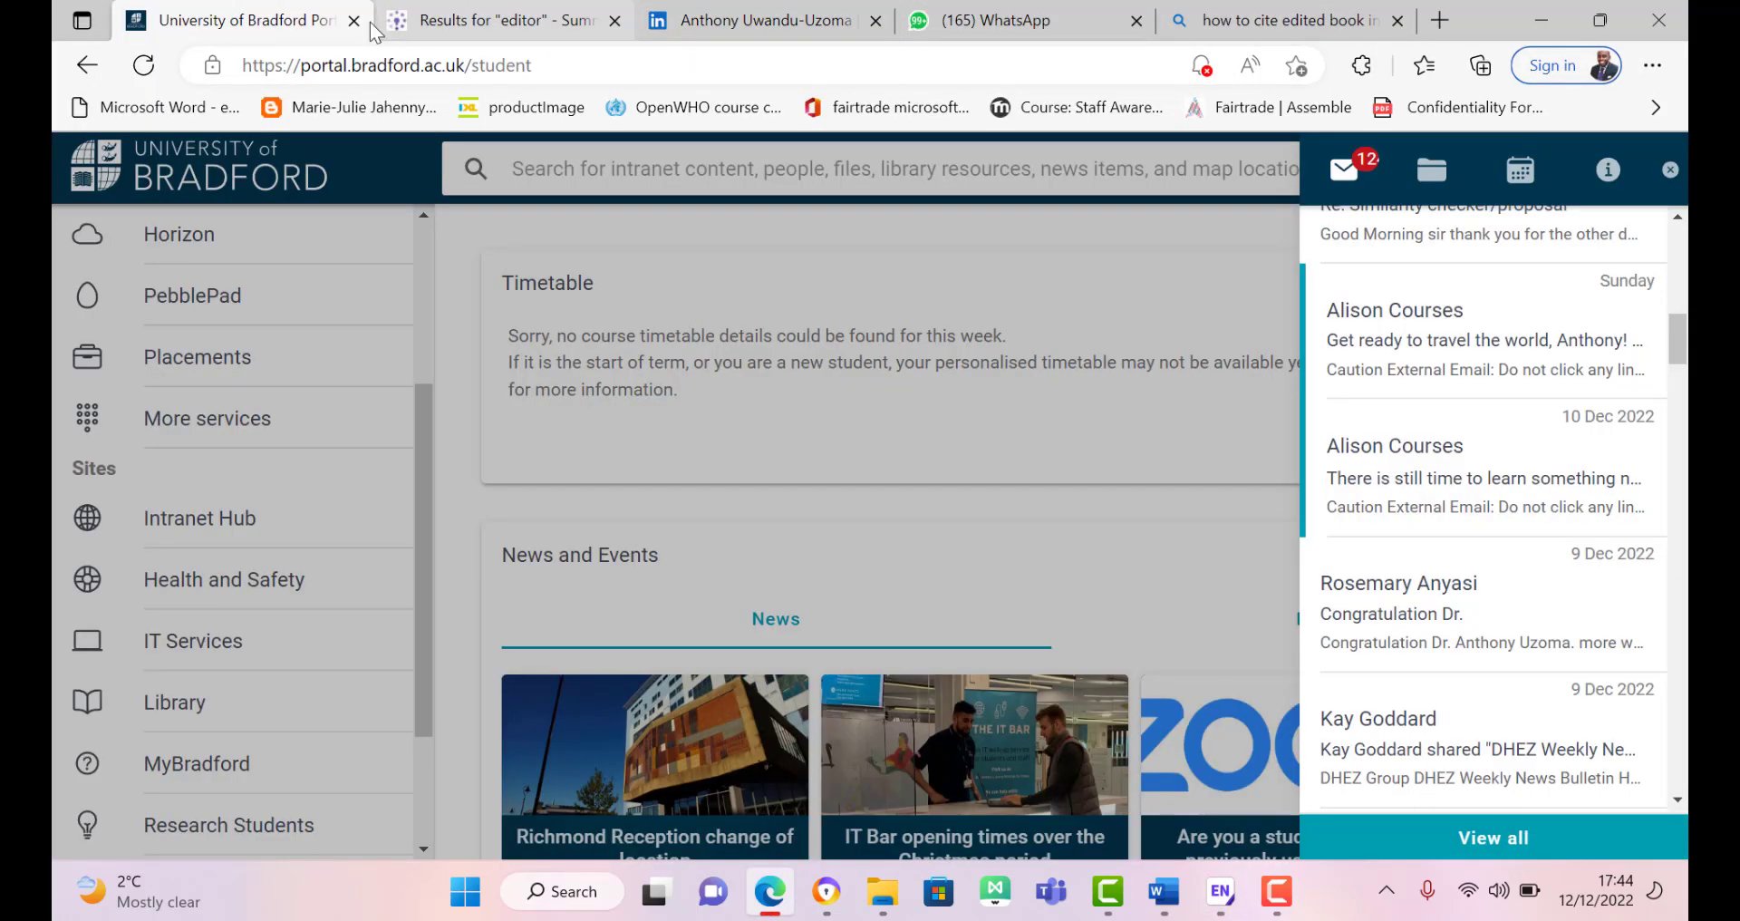
Step: Dismiss the mail panel and go from the Library website's Library resources to the Summon page
left_click(163, 716)
left_click(168, 707)
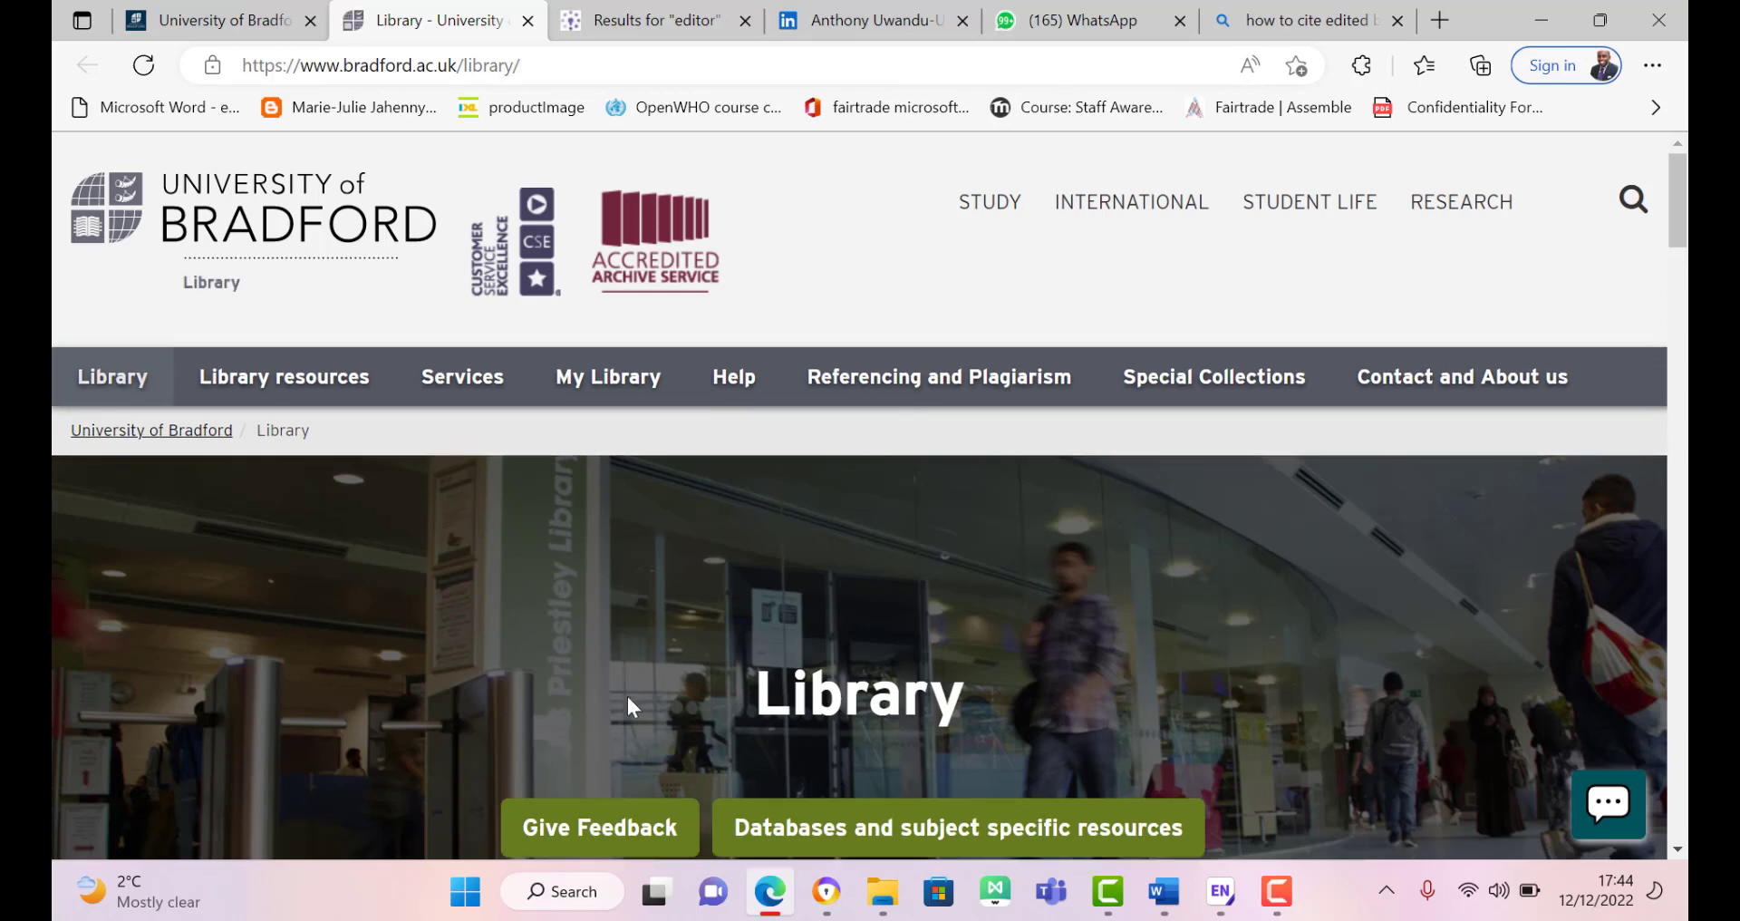
left_click(288, 384)
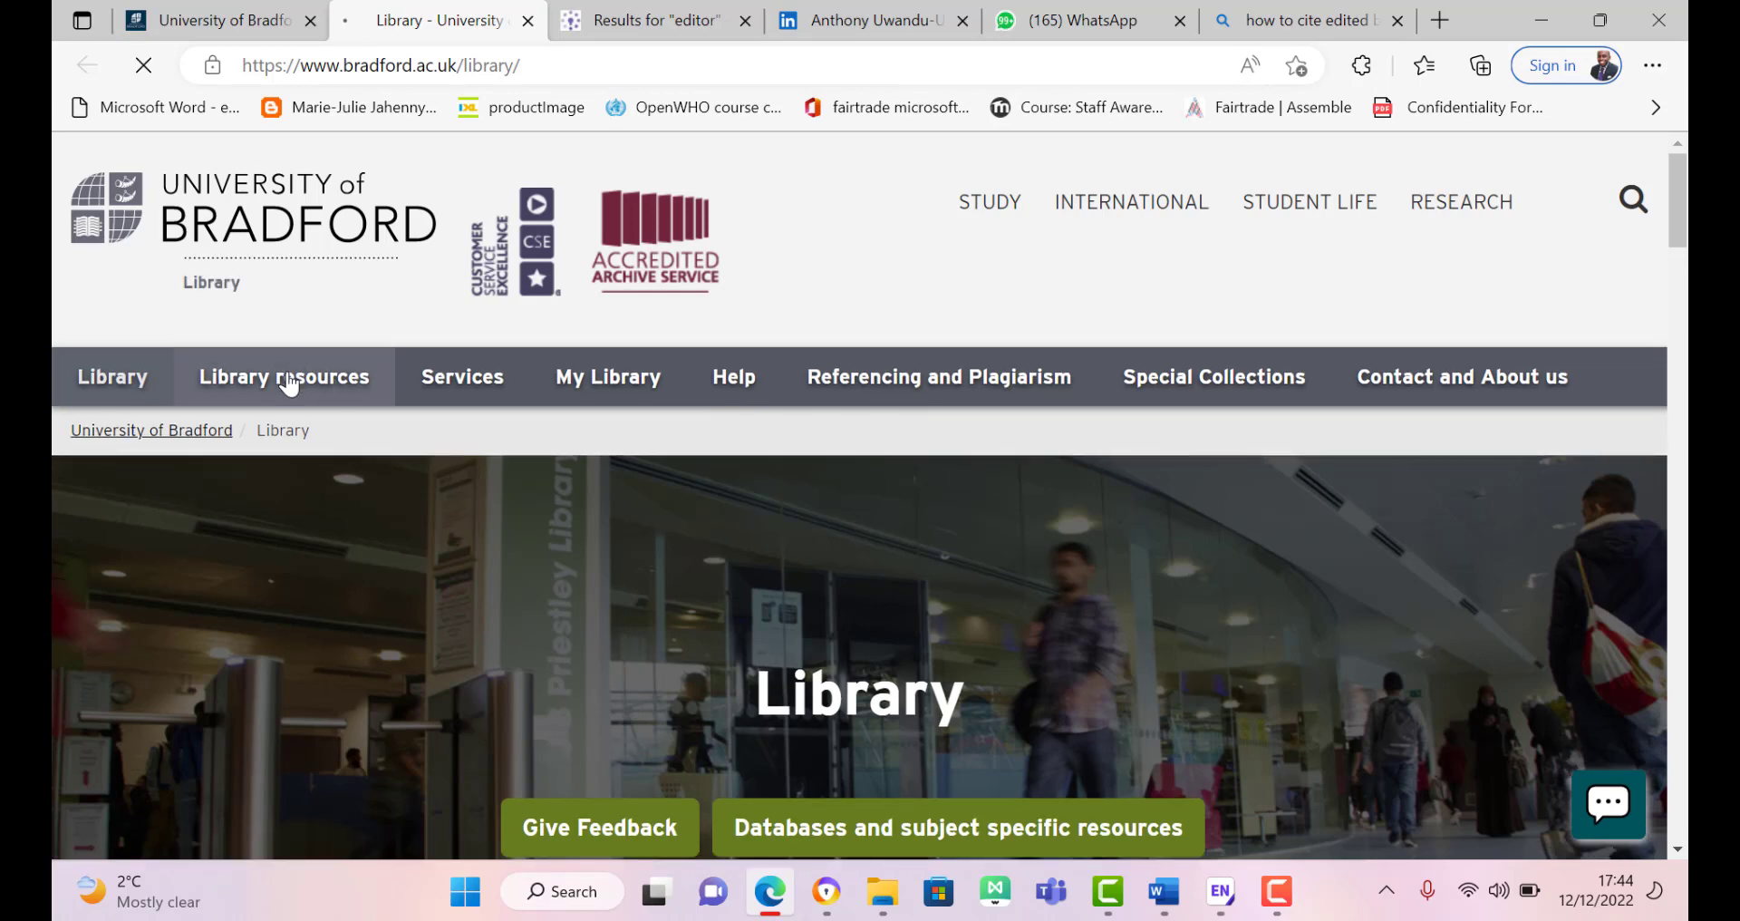
mouse_move(294, 382)
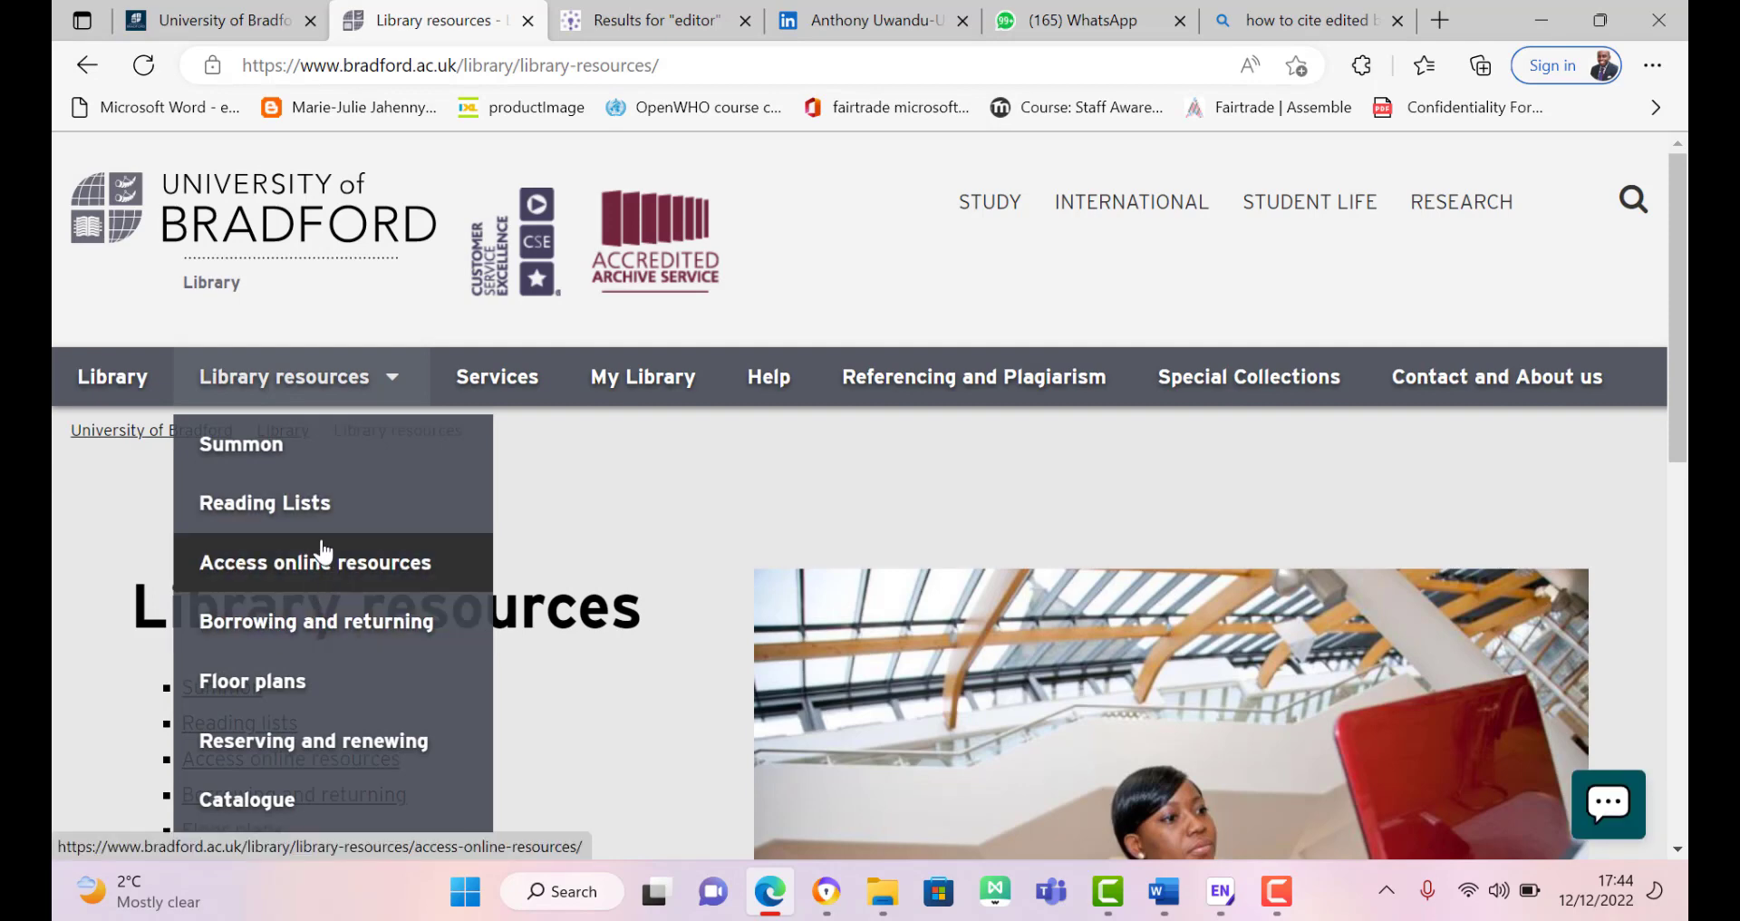
left_click(291, 471)
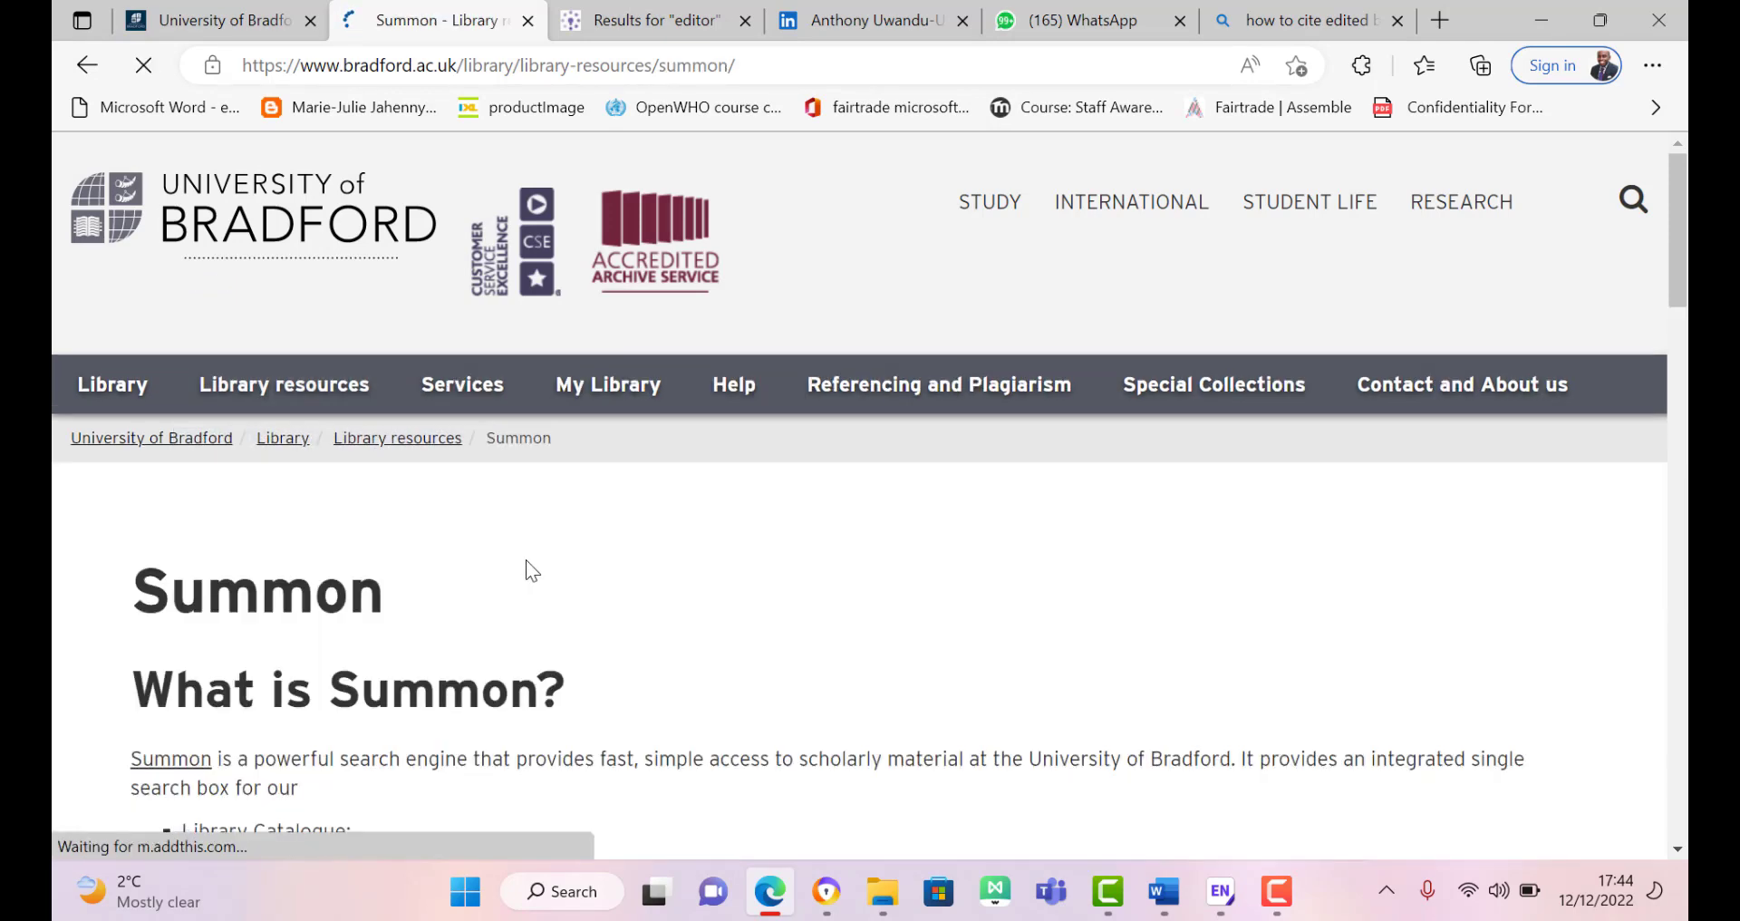
Step: Open the Summon search page in a new tab from the Summon information page
scroll(1193, 454, "down", 6)
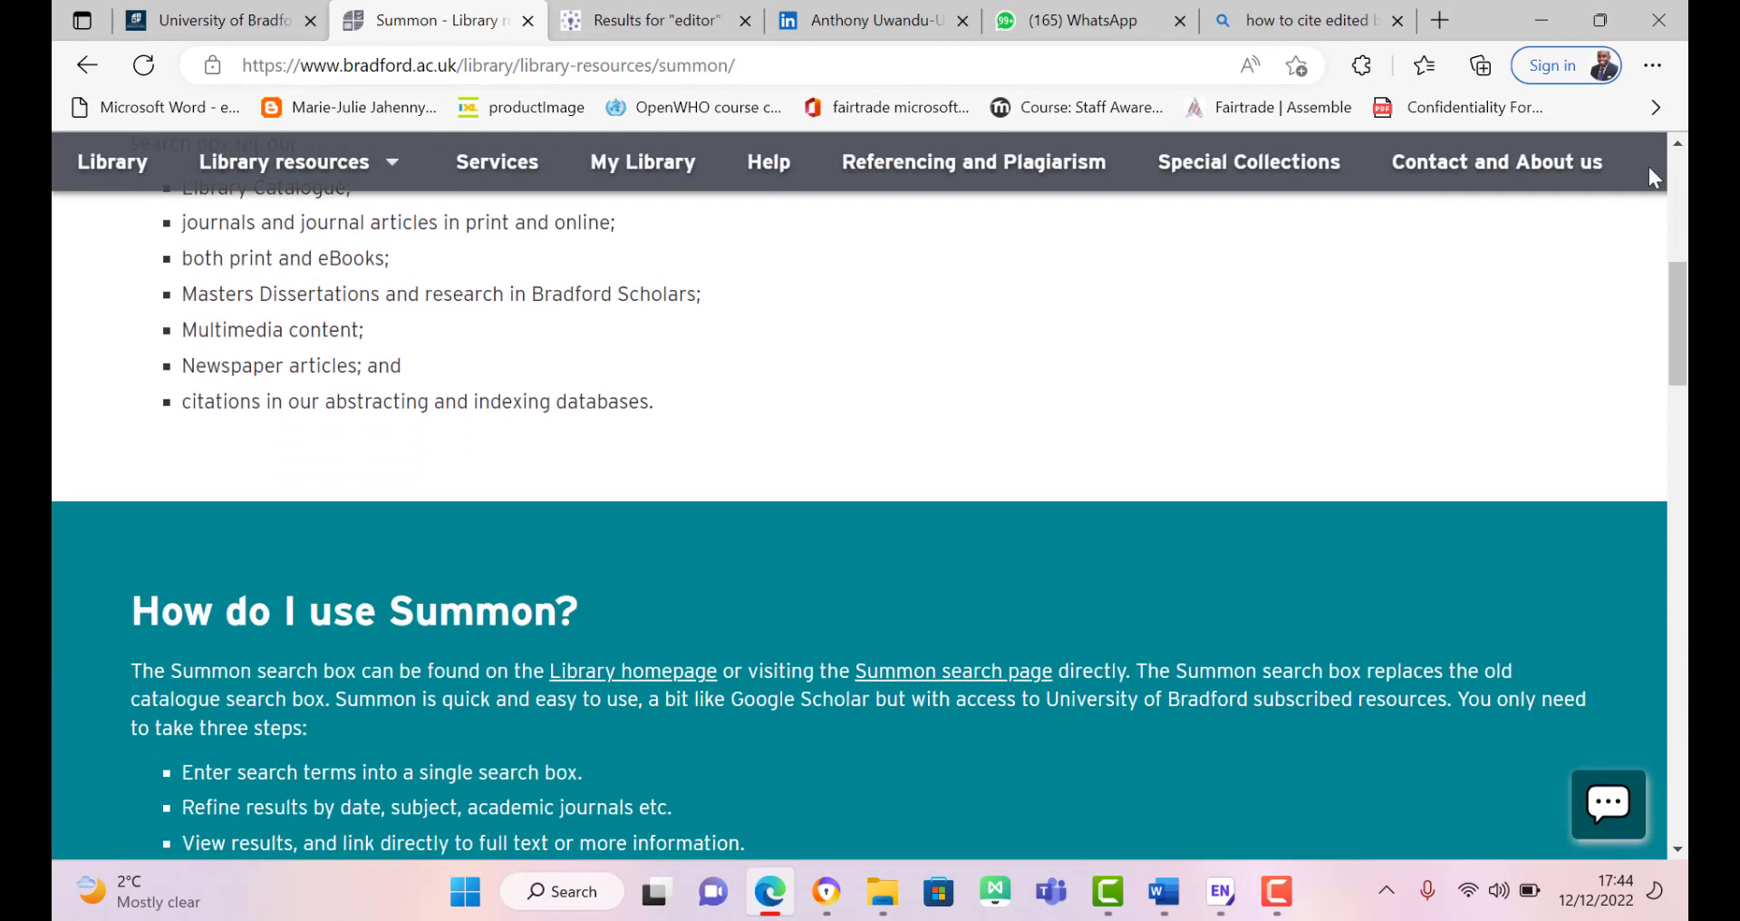
scroll(1654, 178, "up", 6)
mouse_move(303, 410)
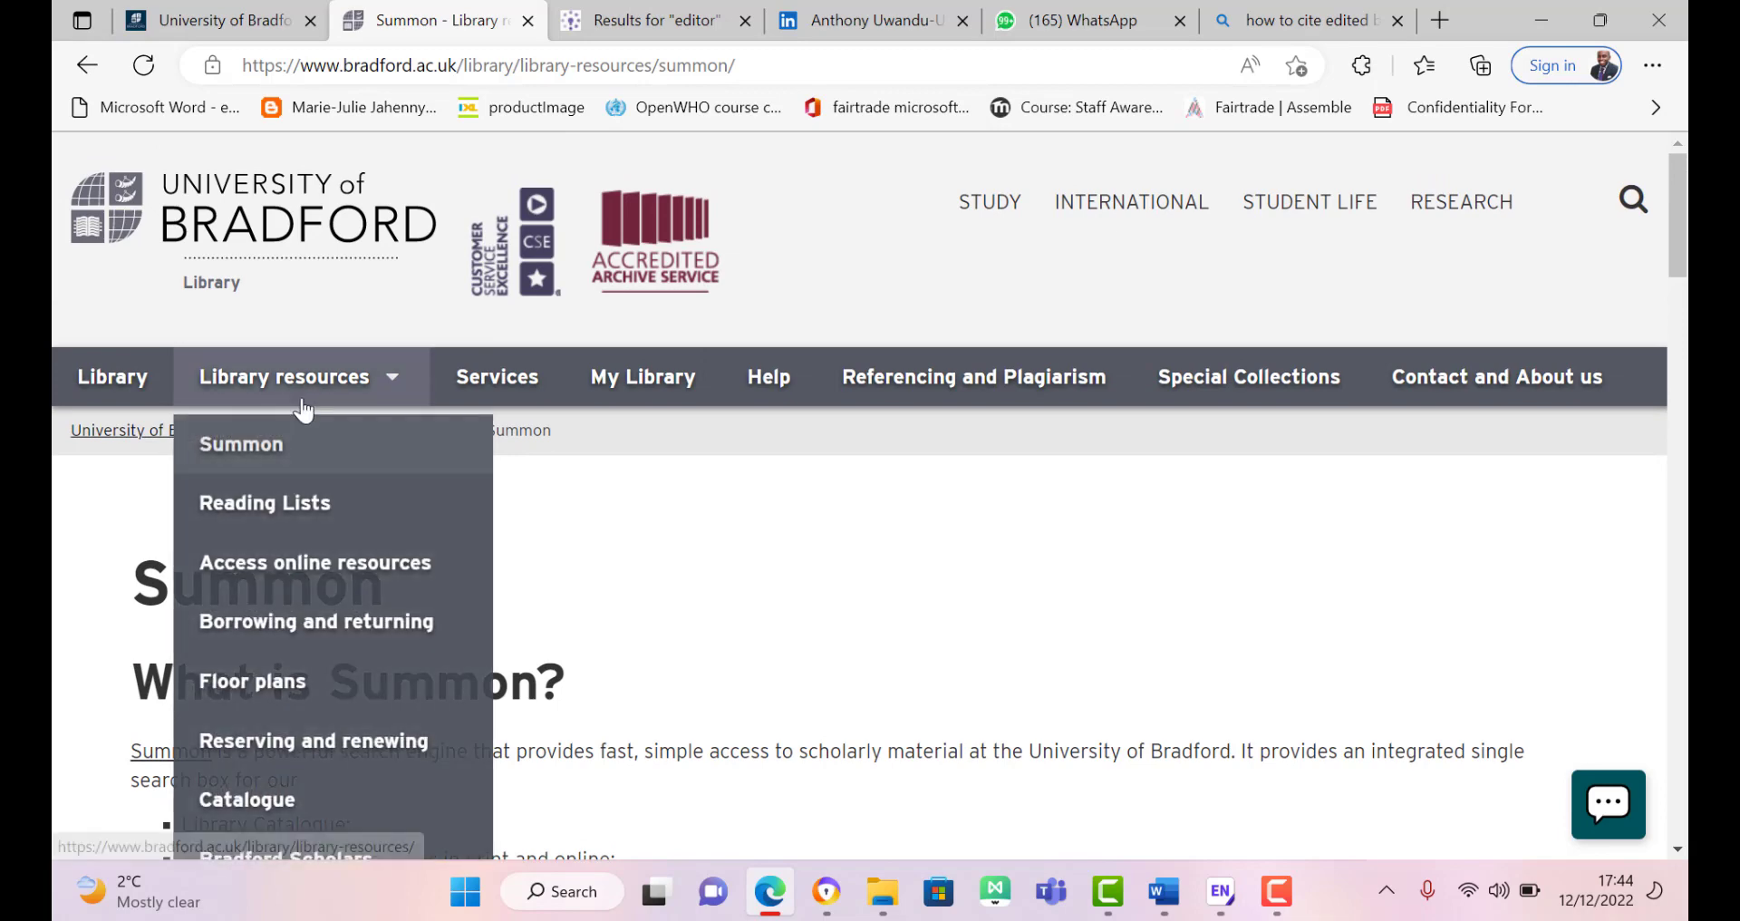
left_click(284, 443)
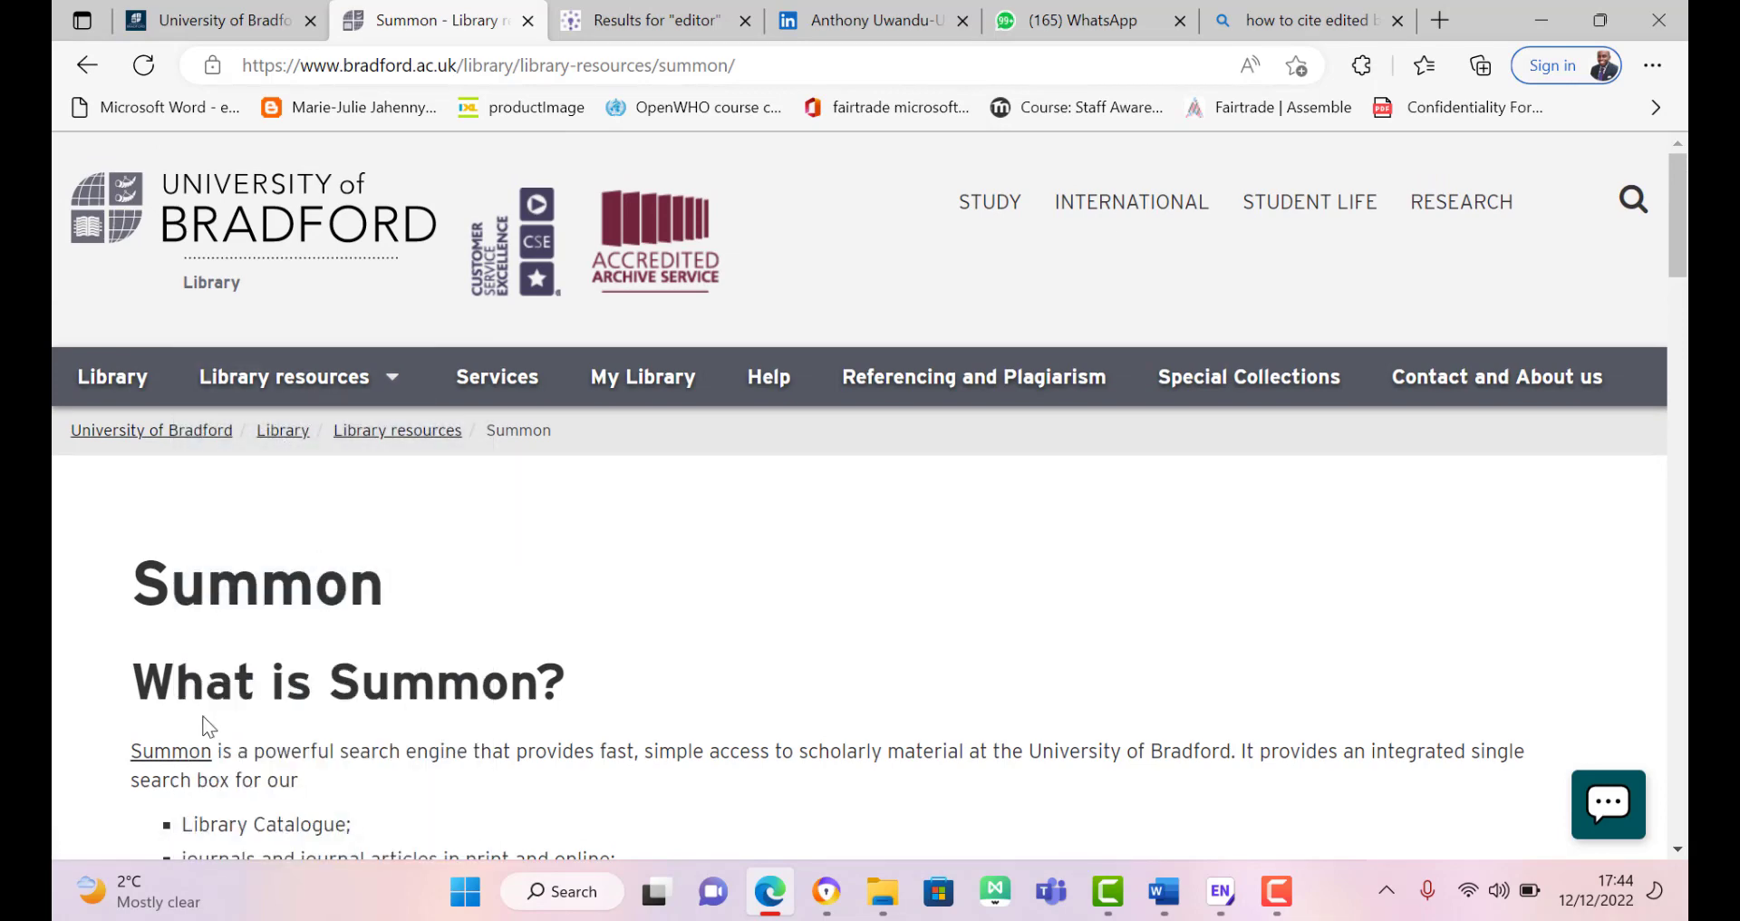
left_click(181, 758)
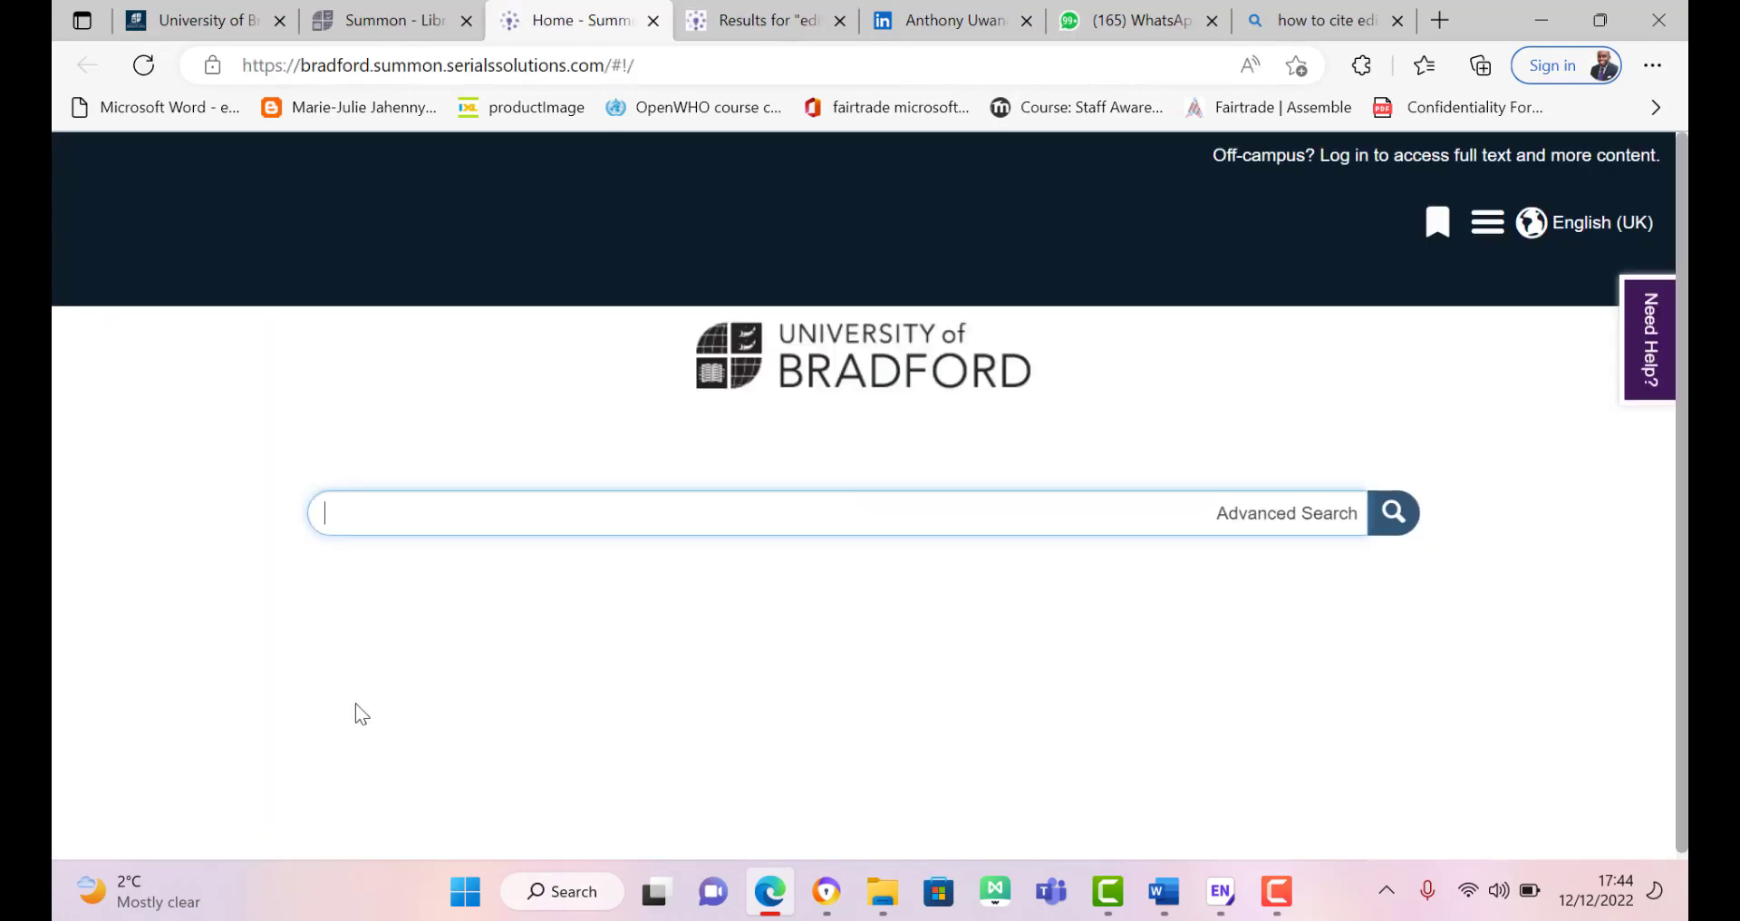
Step: Search Summon for 'DEBATES IN SOCIAL POLICY' and open Social policy review 30's Full Text Online
type("DEBATES")
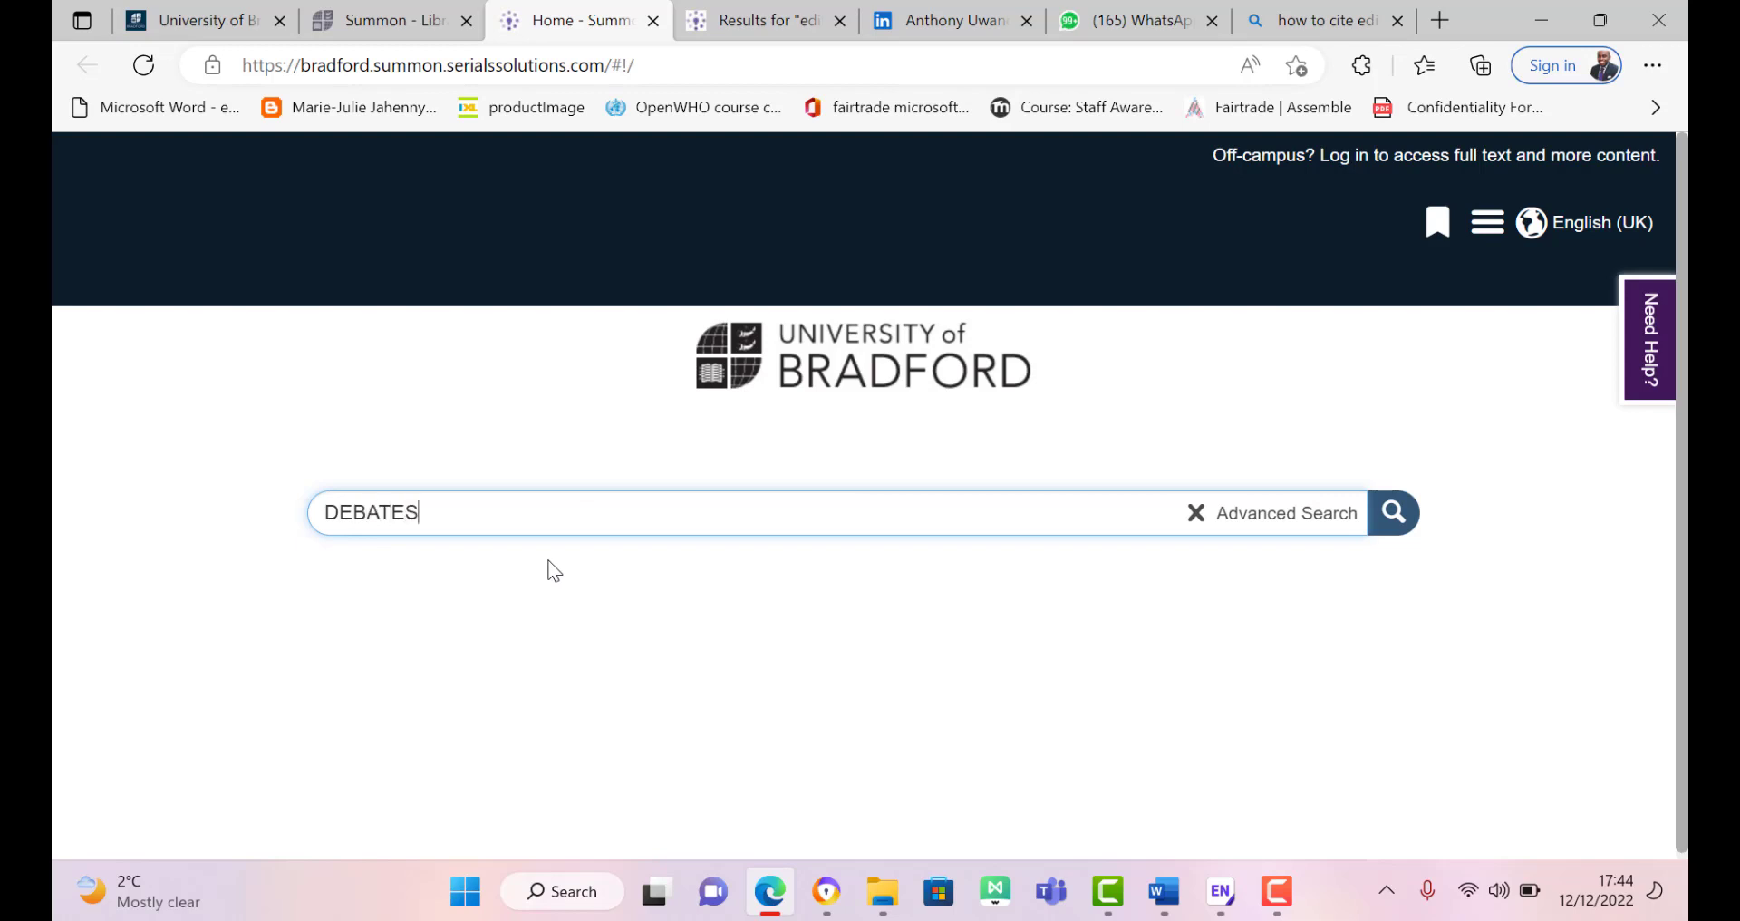
type(" IN SO")
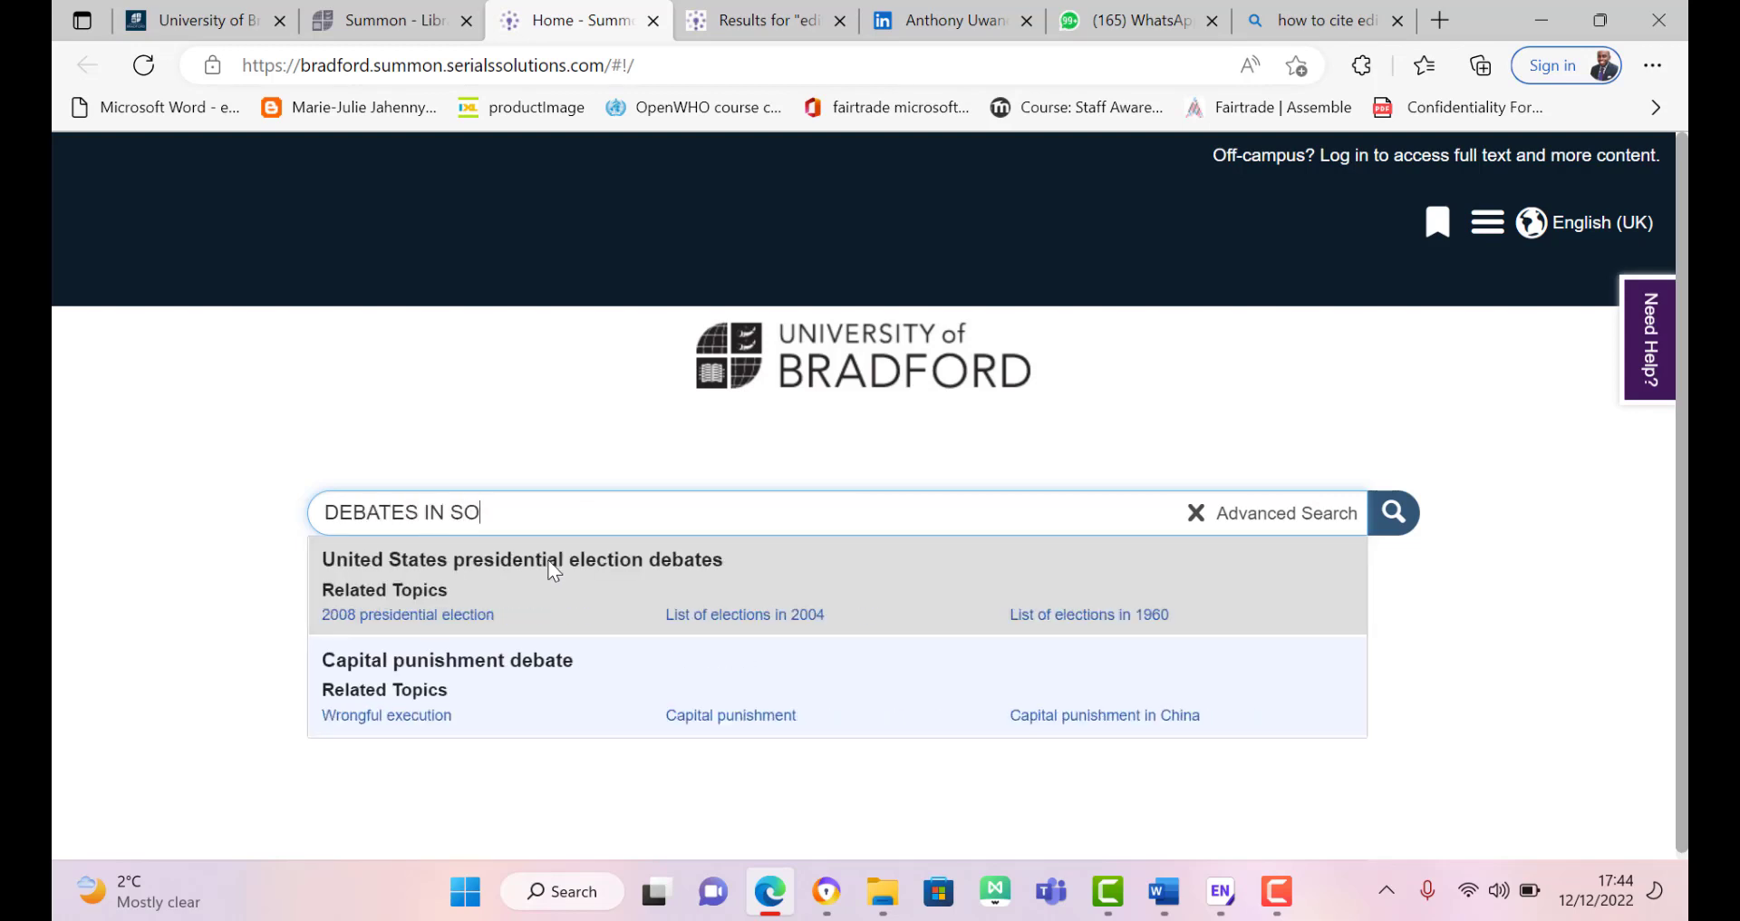
type("CIAL")
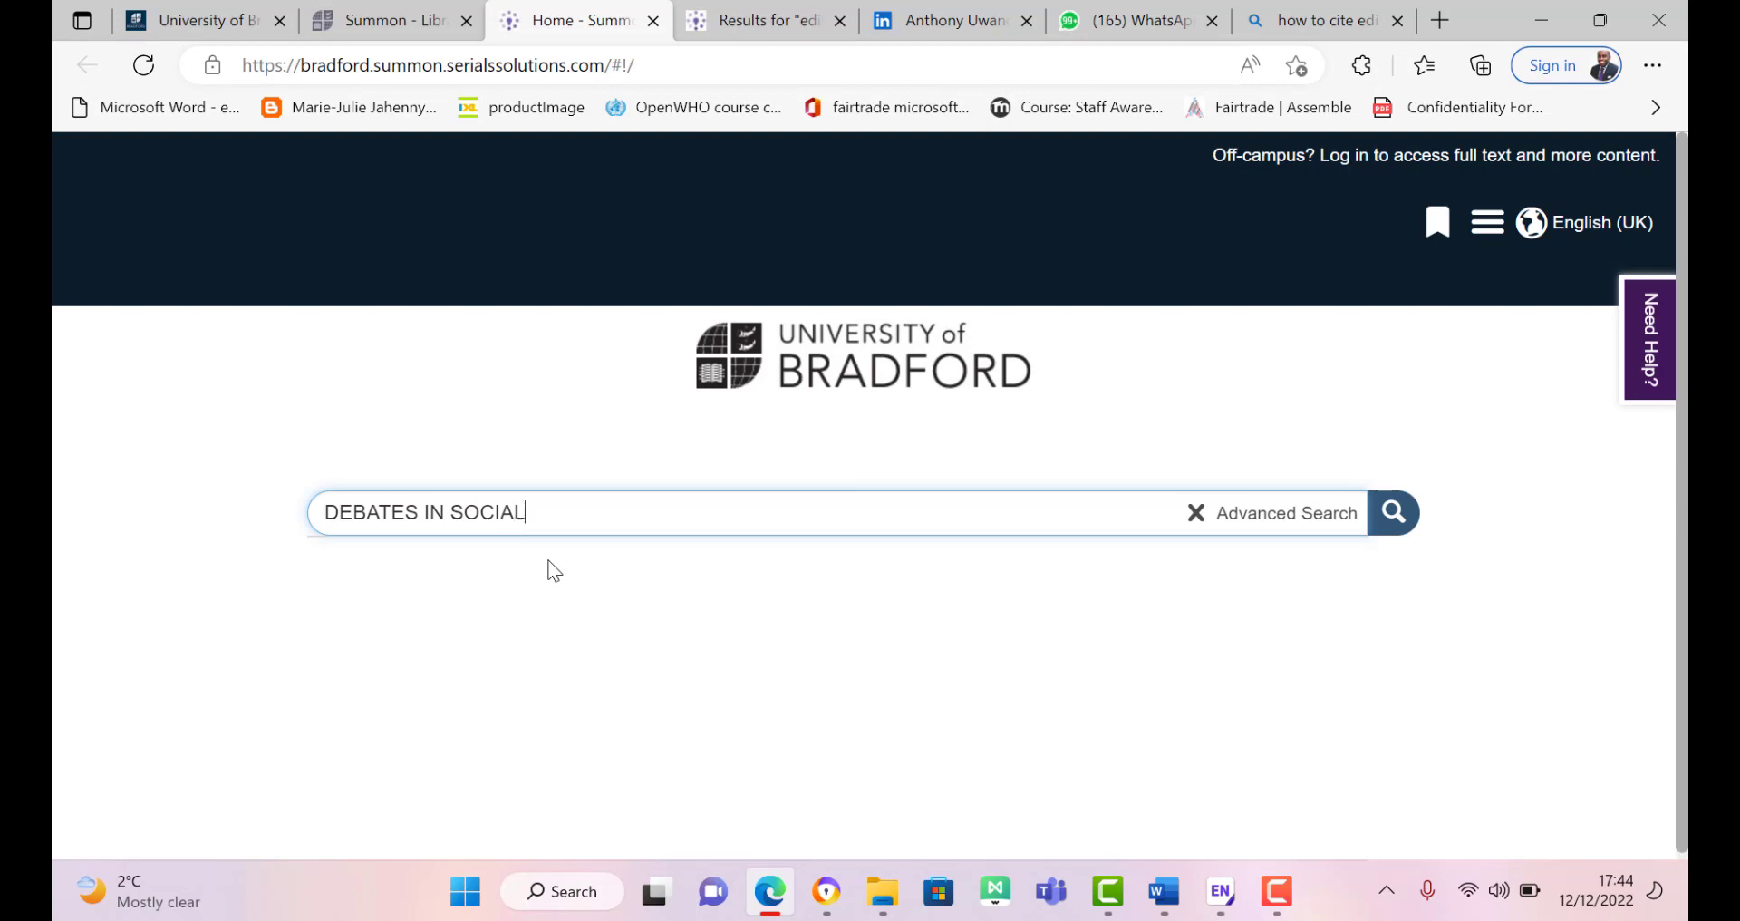
type("  POLICY")
key("Return")
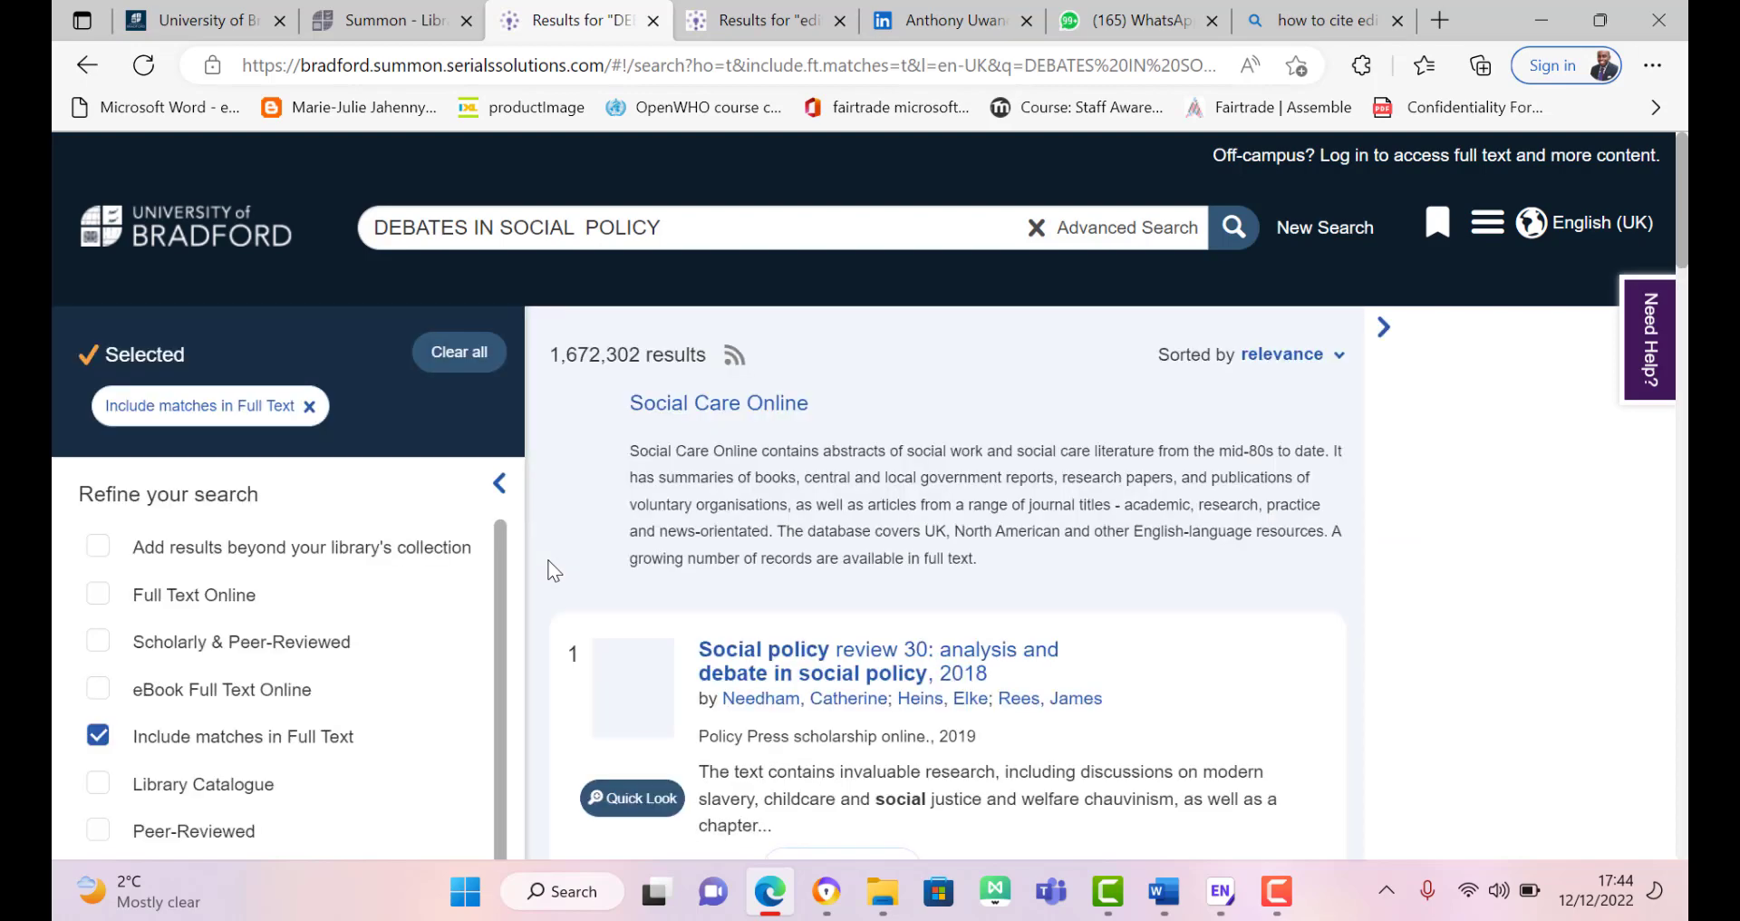
scroll(550, 570, "down", 2)
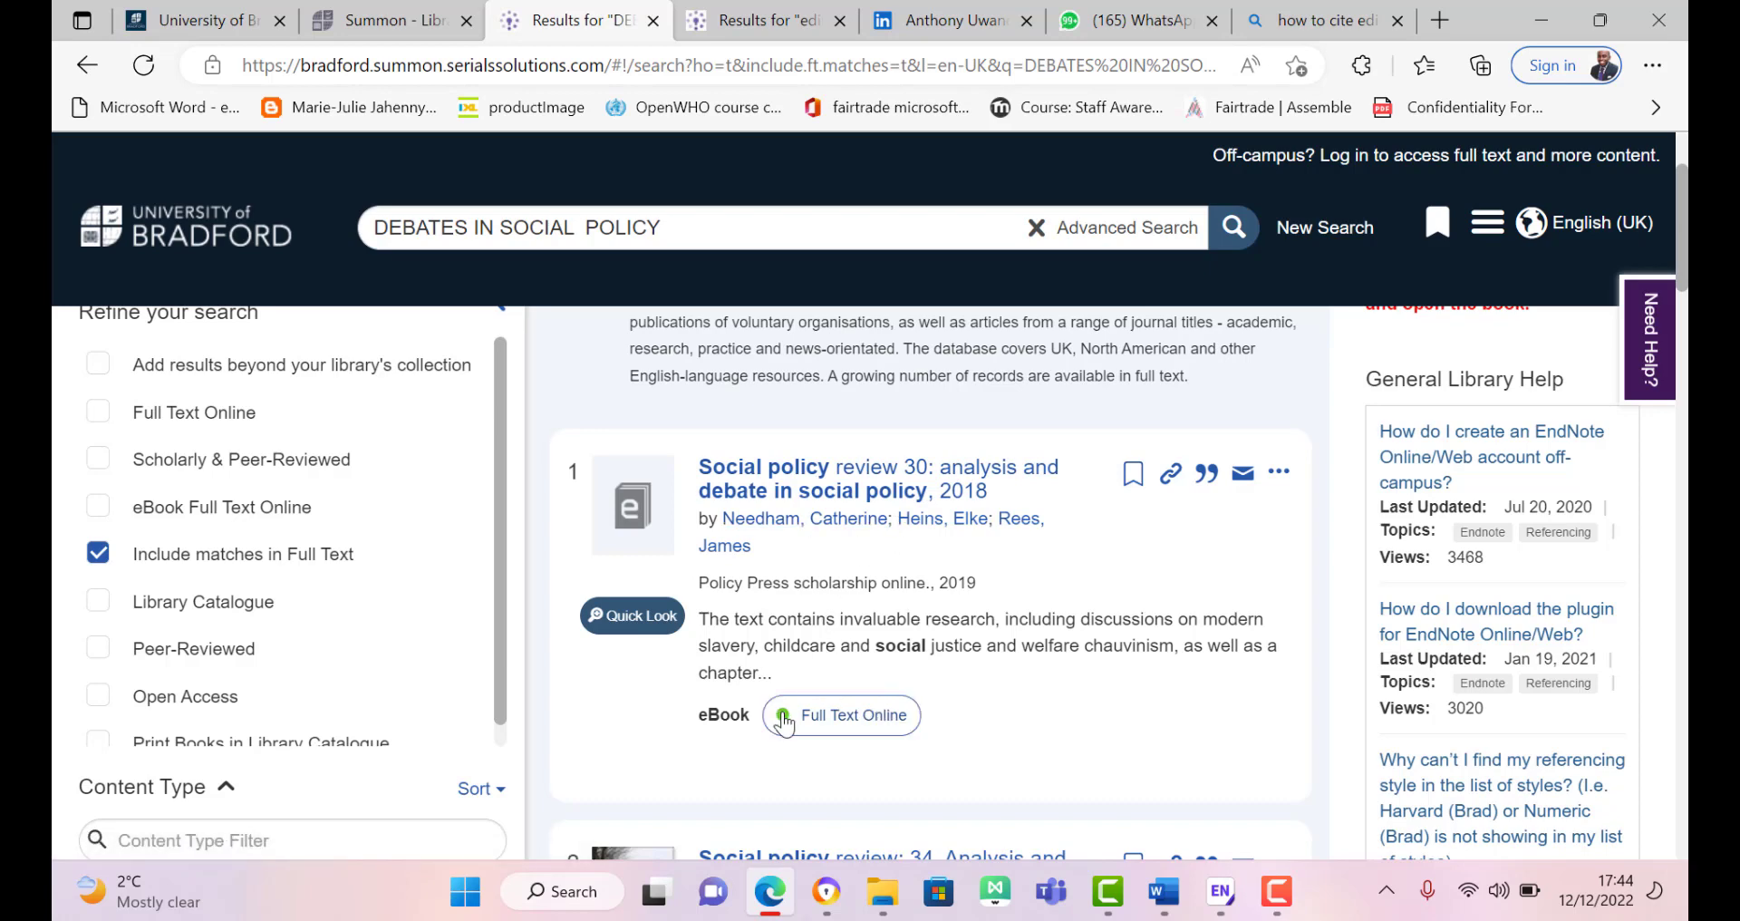
left_click(823, 720)
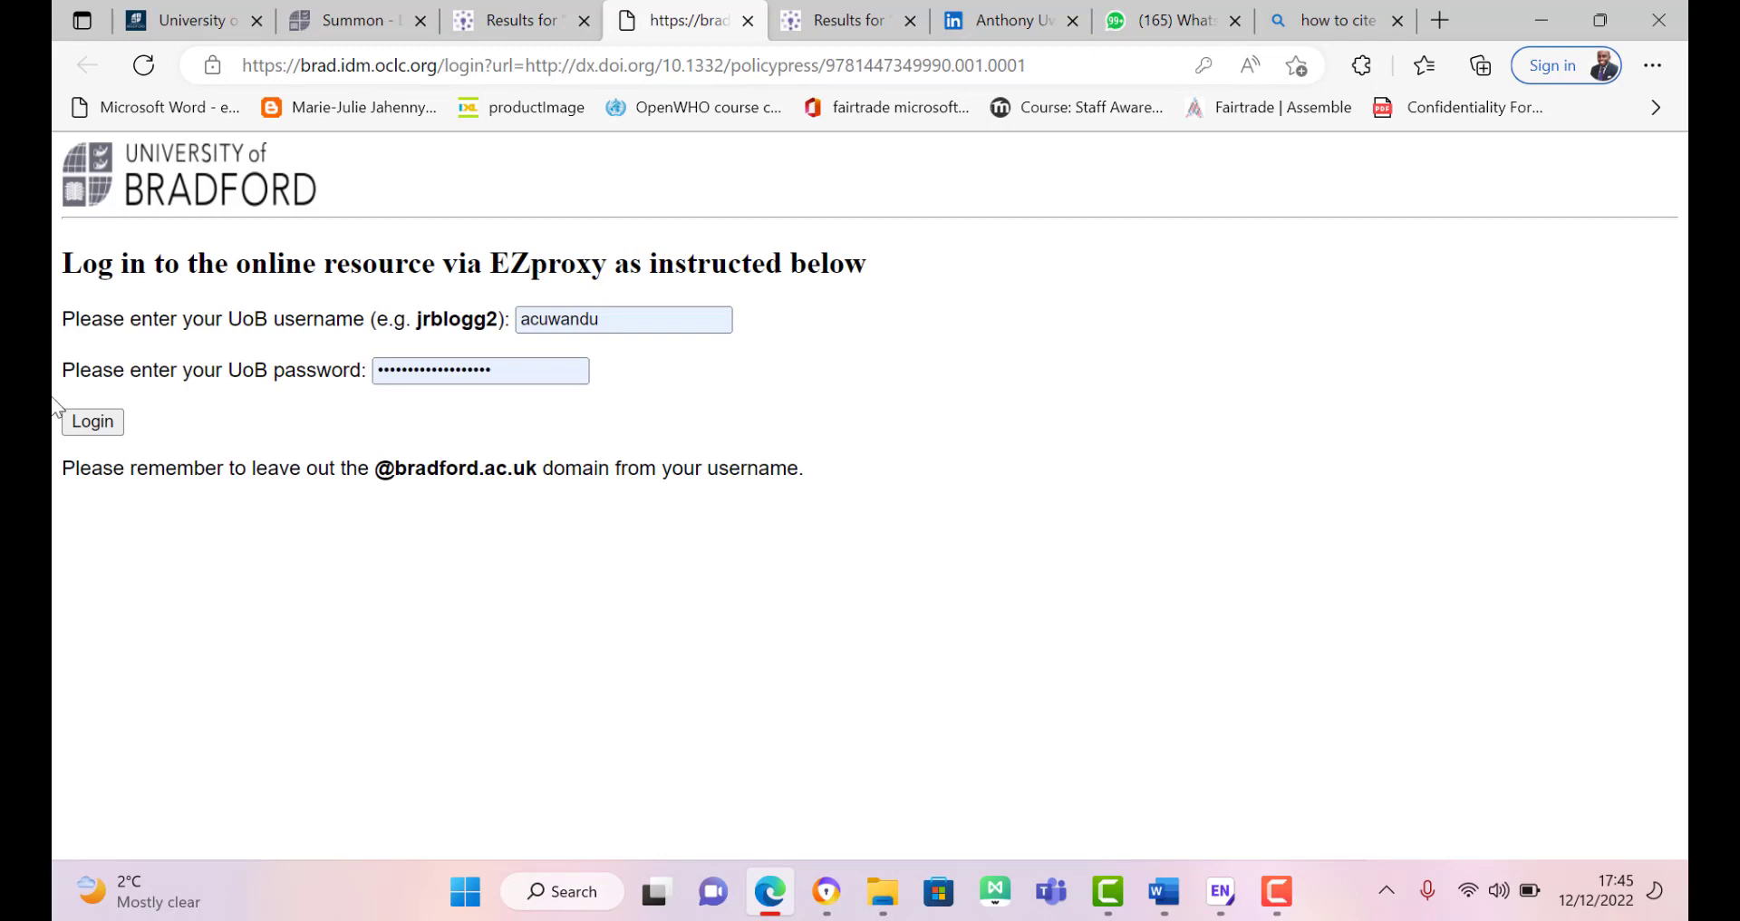
Step: Log in through EZproxy, review the Crossref co-access locations, then go back to the Summon Results tab
left_click(122, 431)
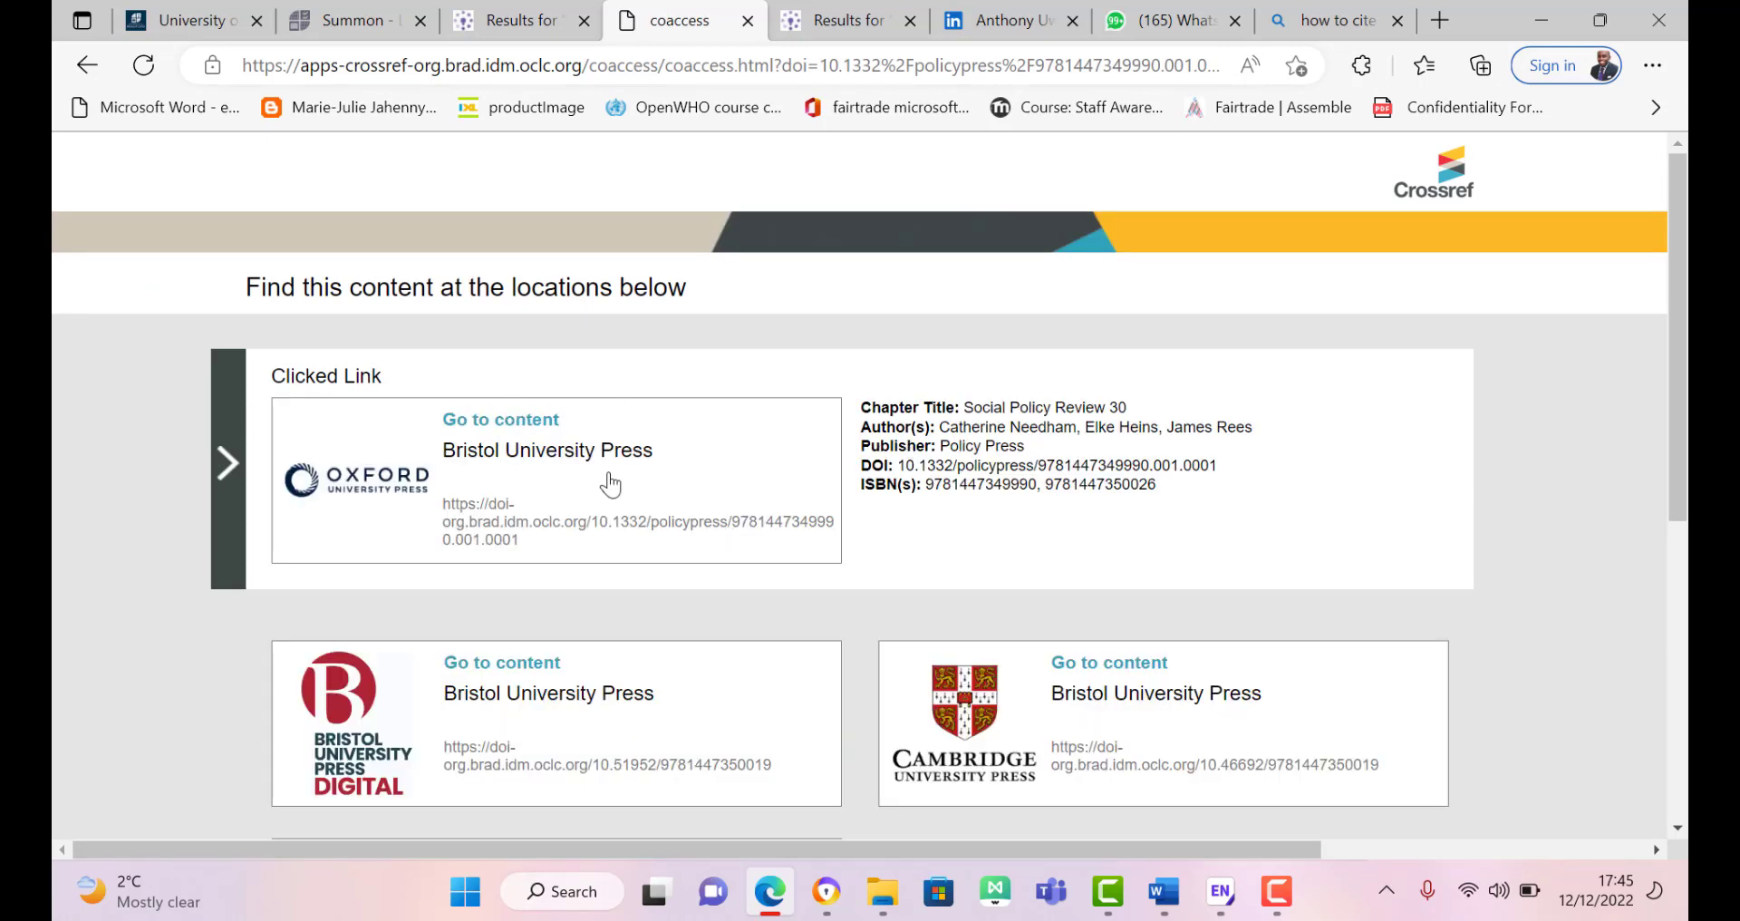
scroll(610, 485, "down", 5)
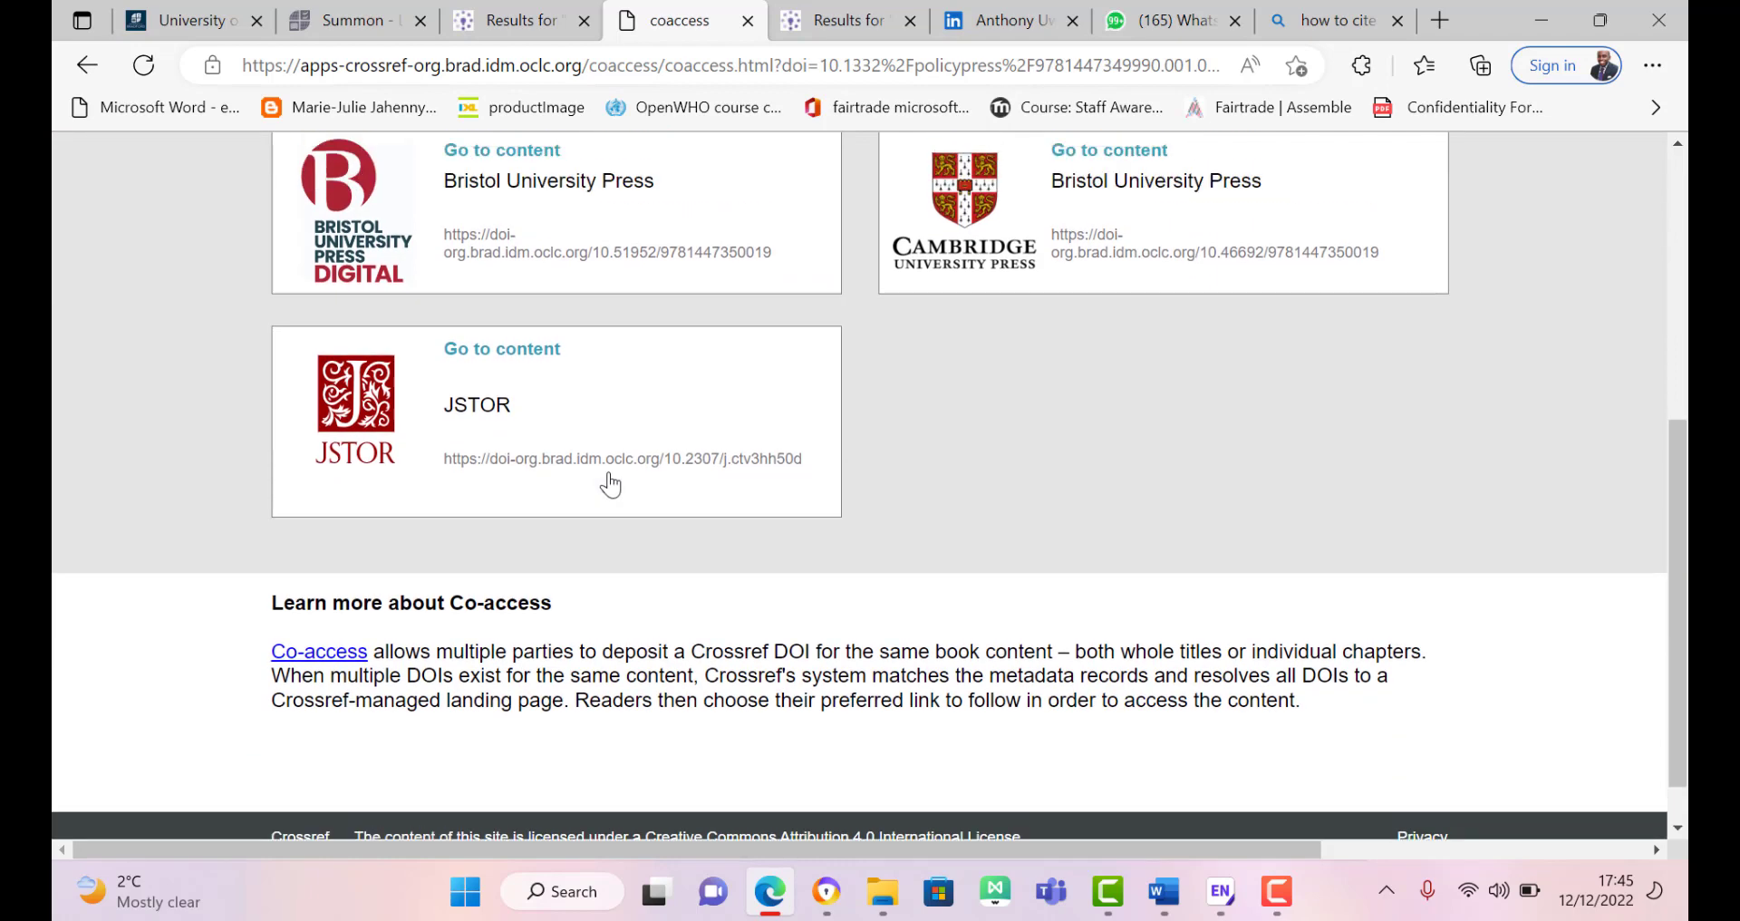
scroll(610, 485, "up", 5)
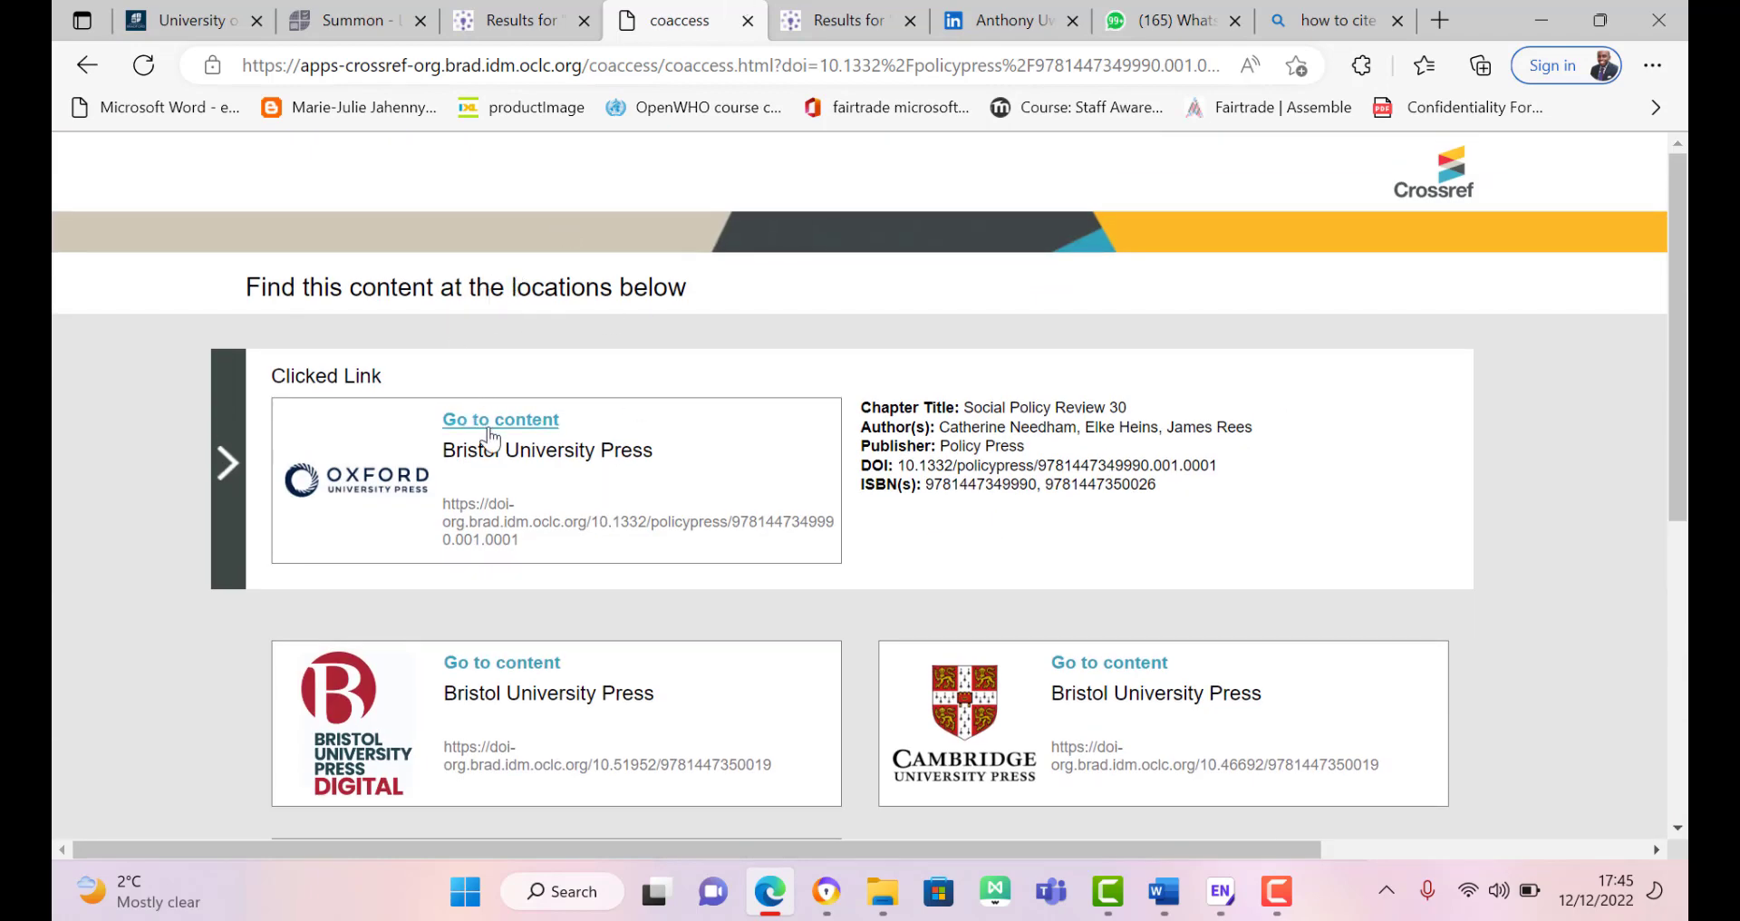
left_click(517, 22)
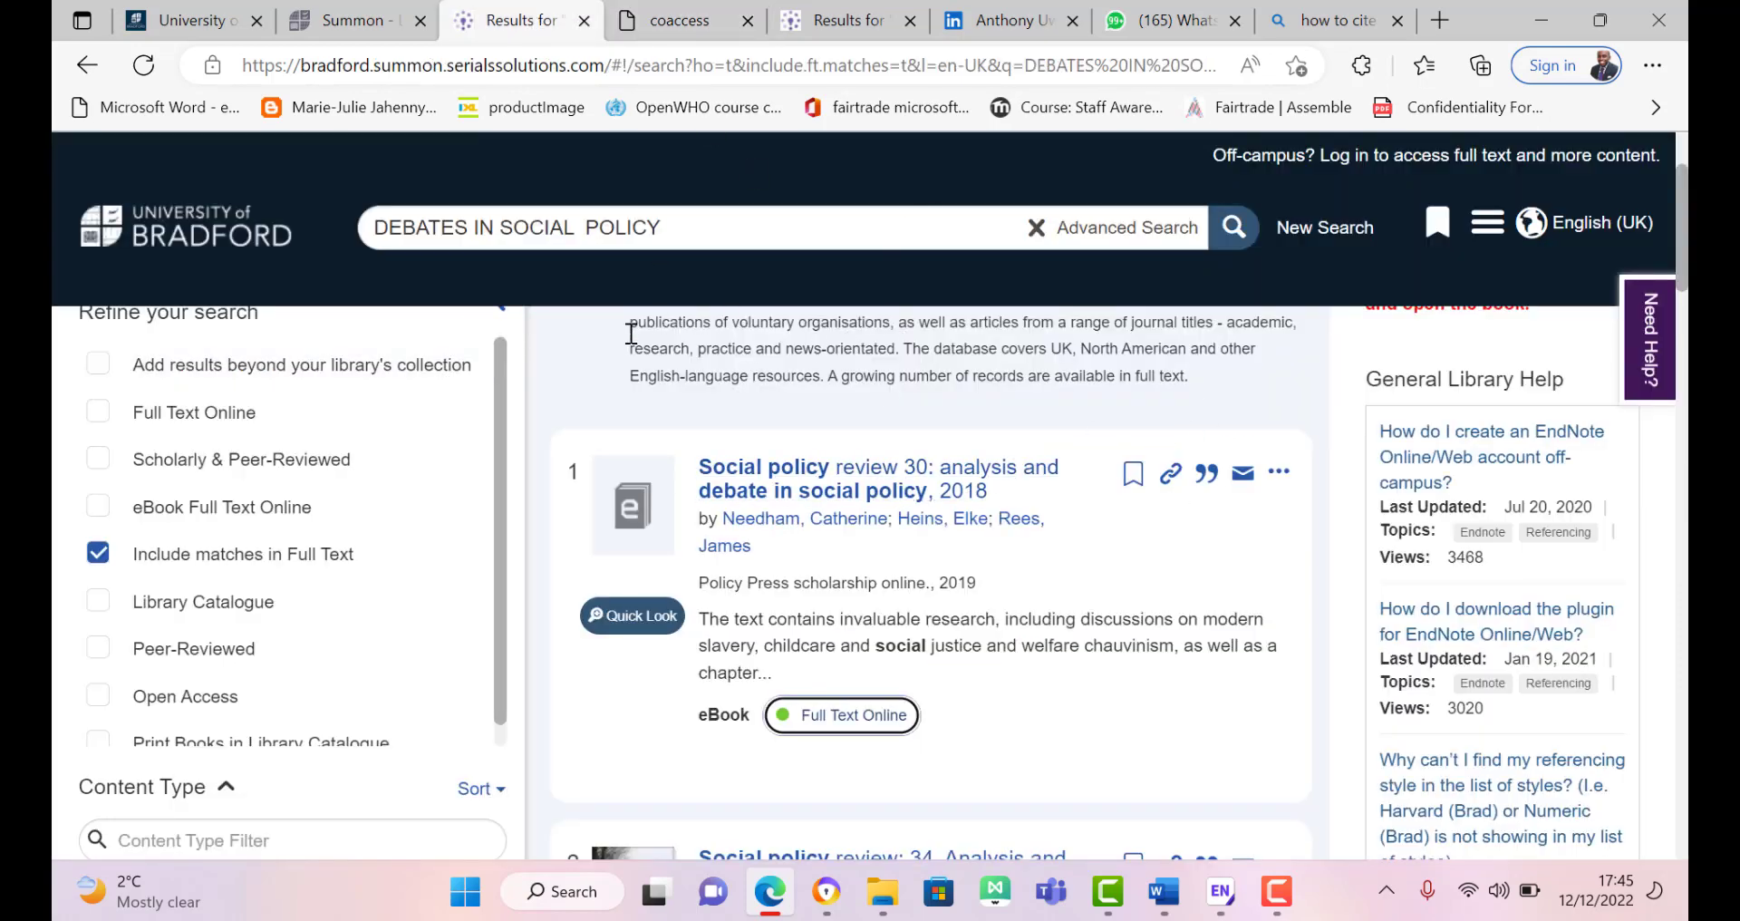
Step: Export the Social policy review 30 citation as an EndNote .ris file into the desktop EndNote library
left_click(1206, 473)
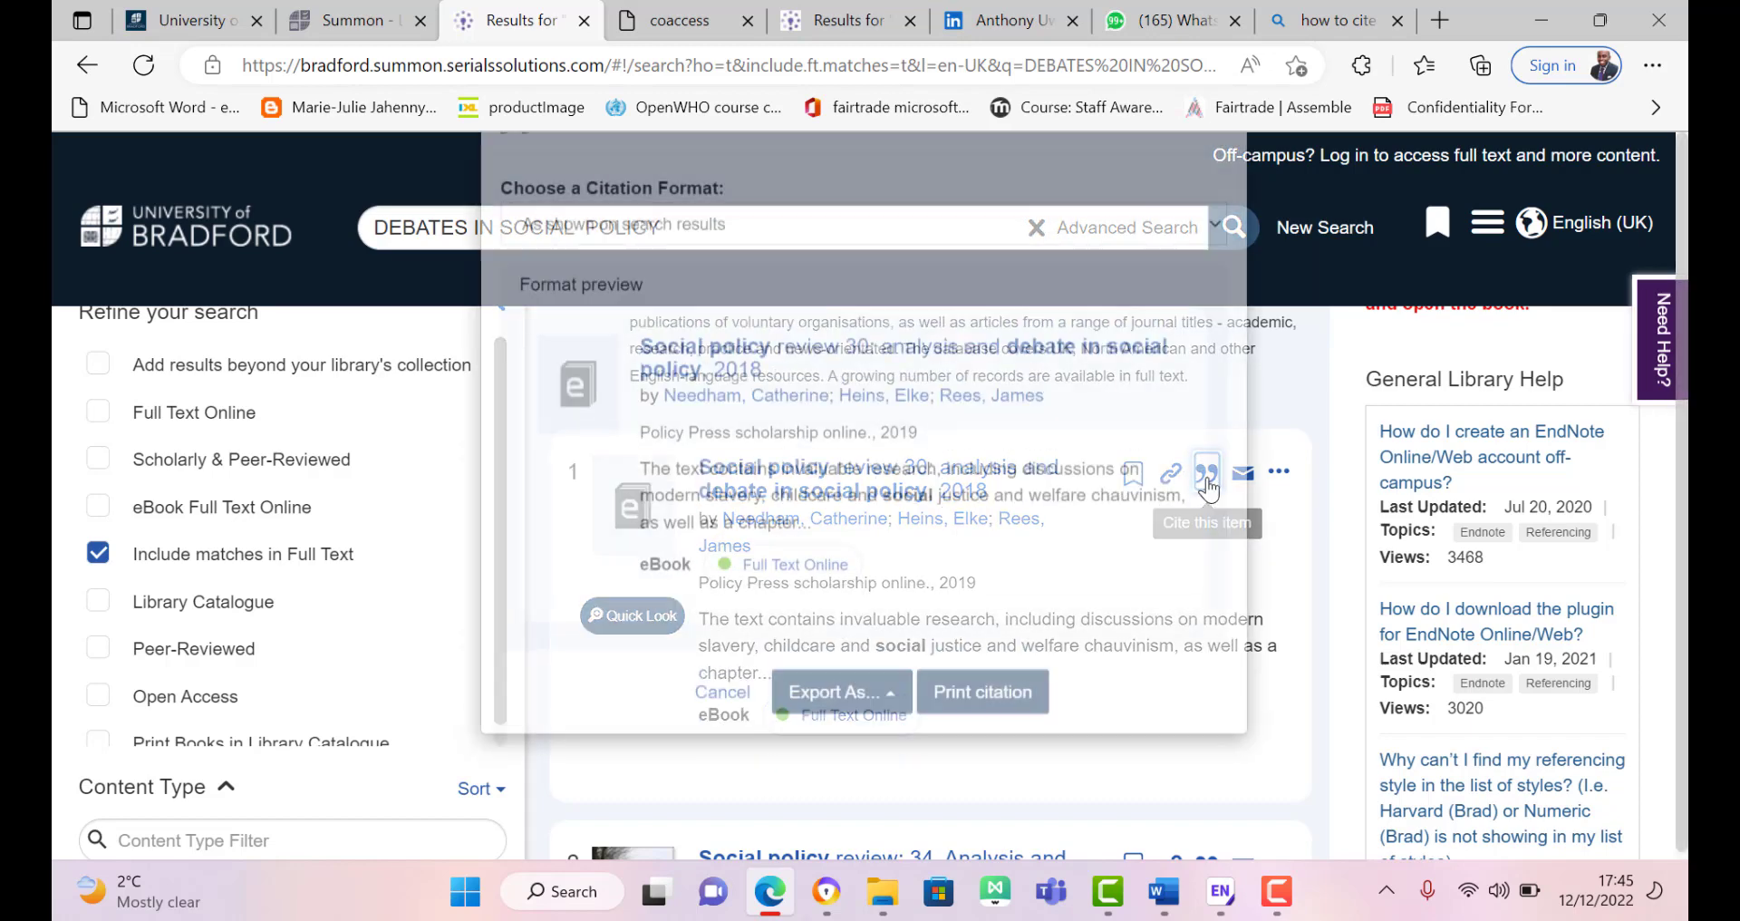
left_click(852, 792)
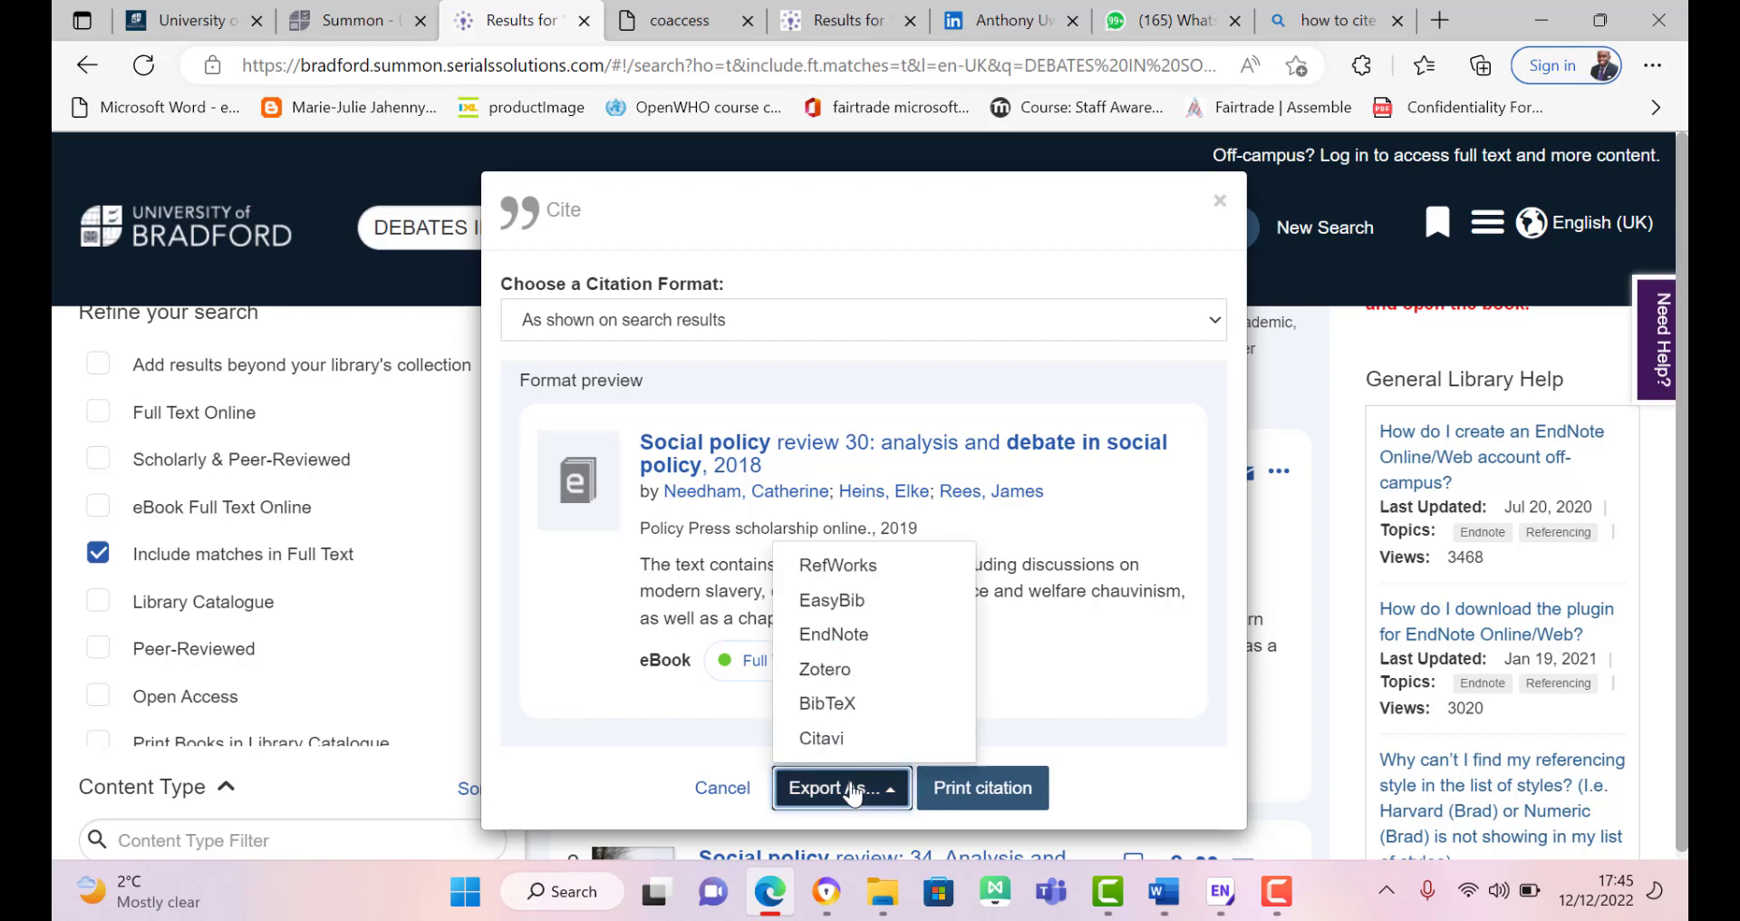
left_click(850, 635)
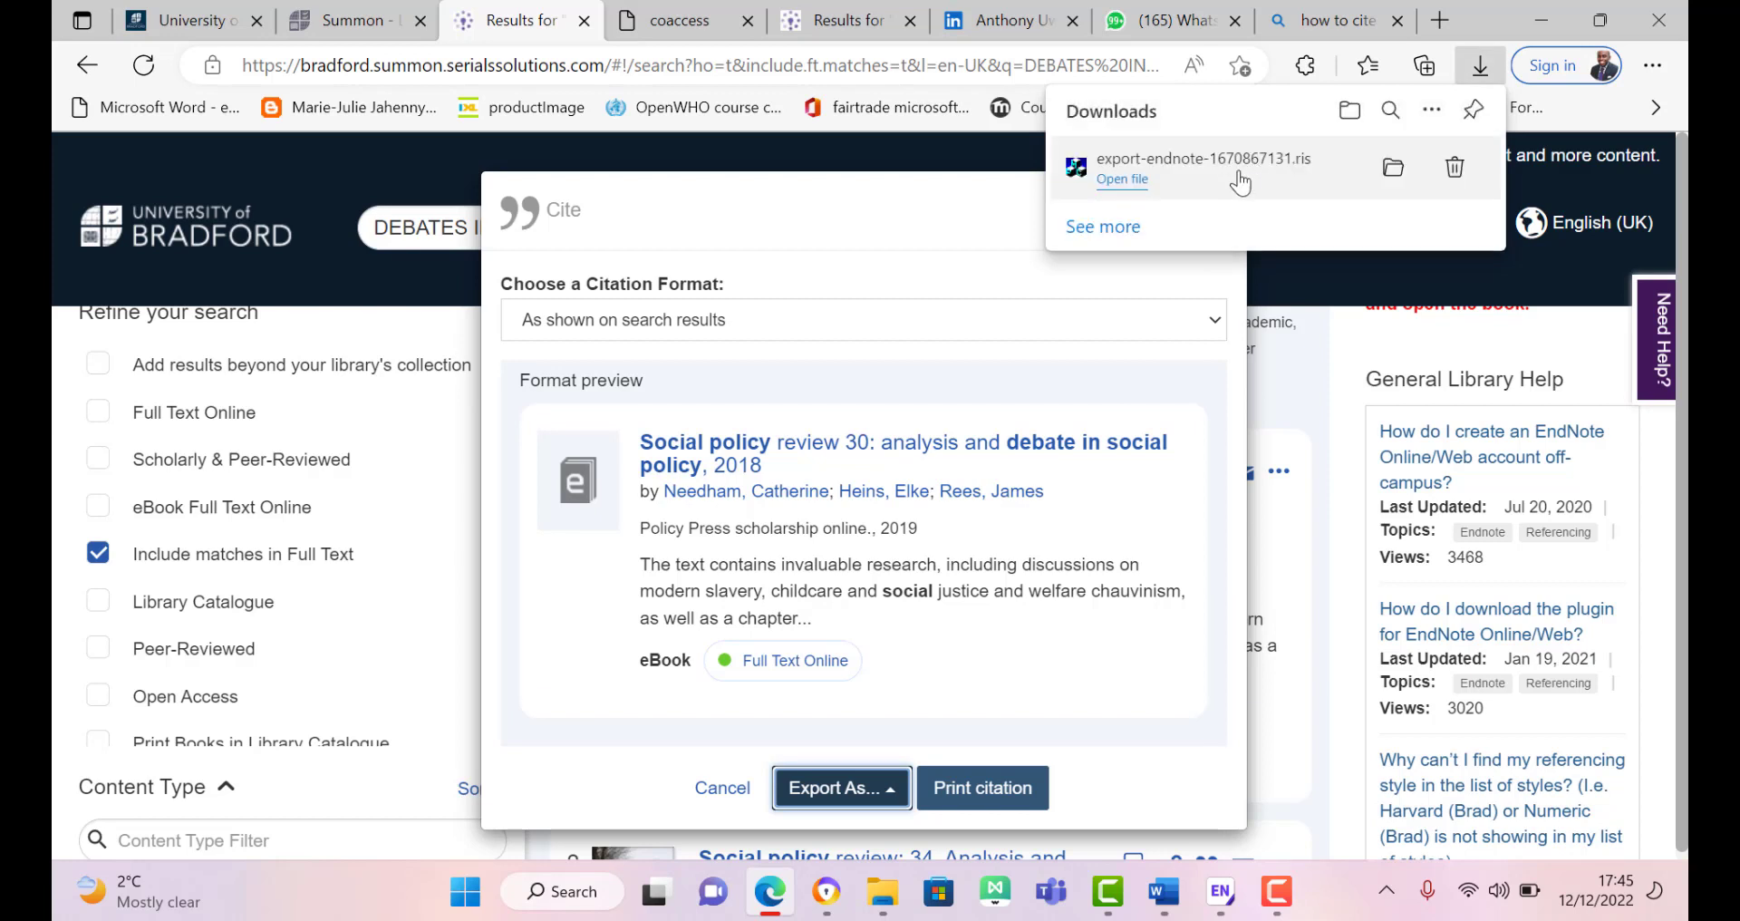
left_click(1127, 179)
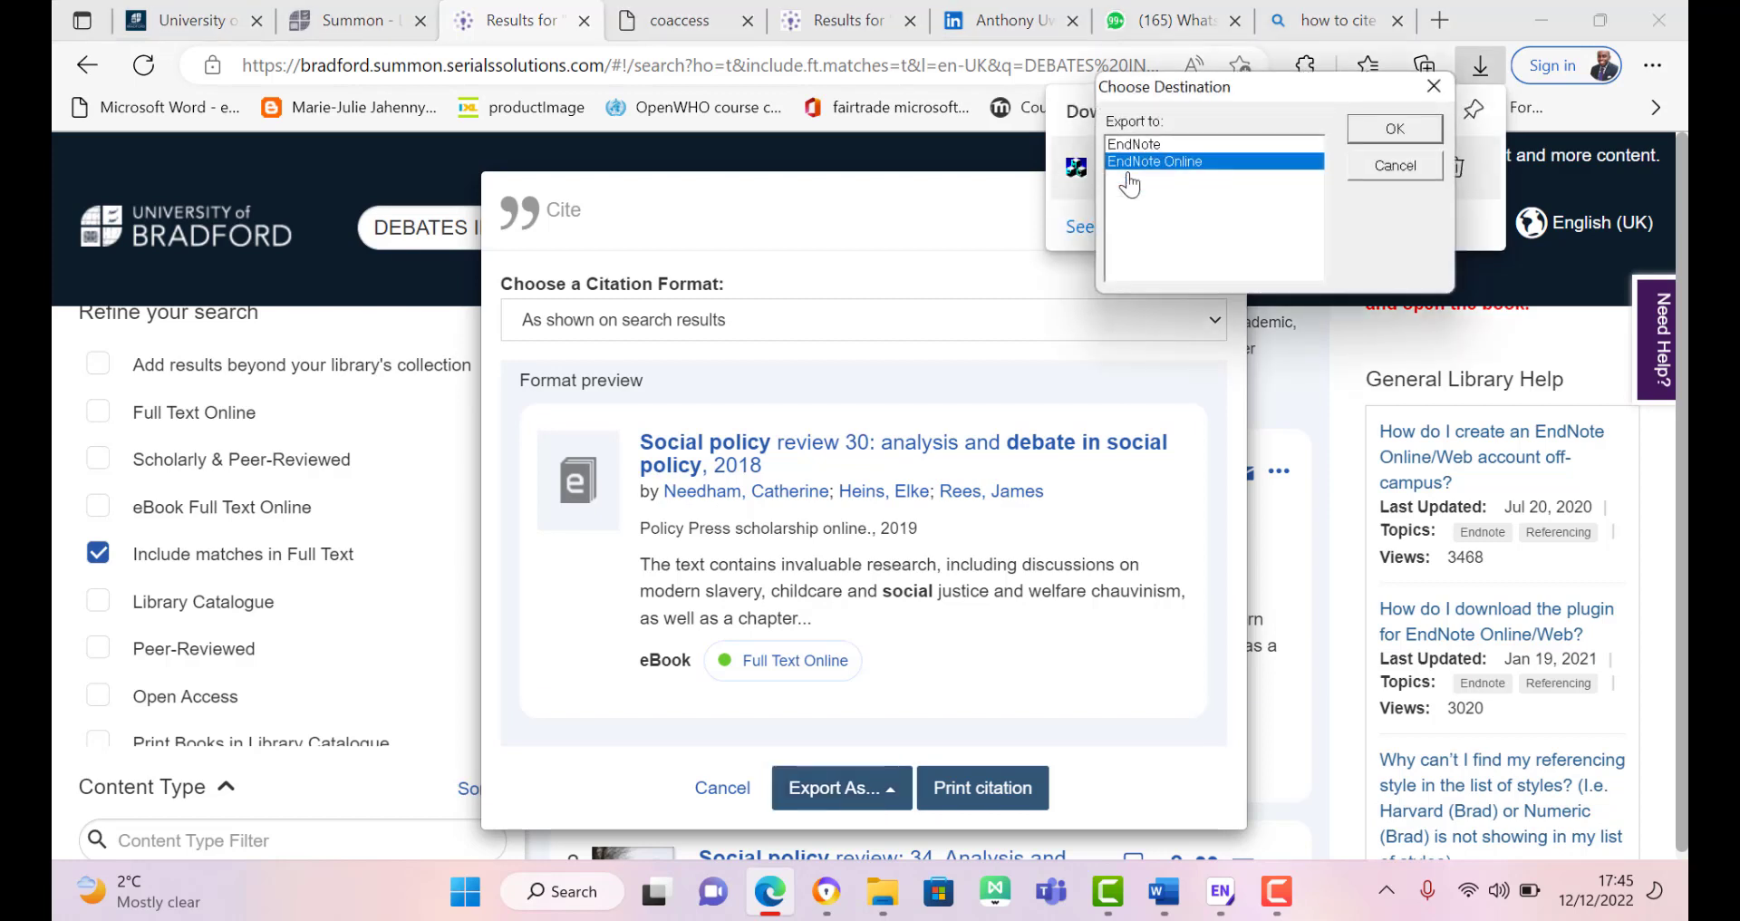
left_click(1238, 144)
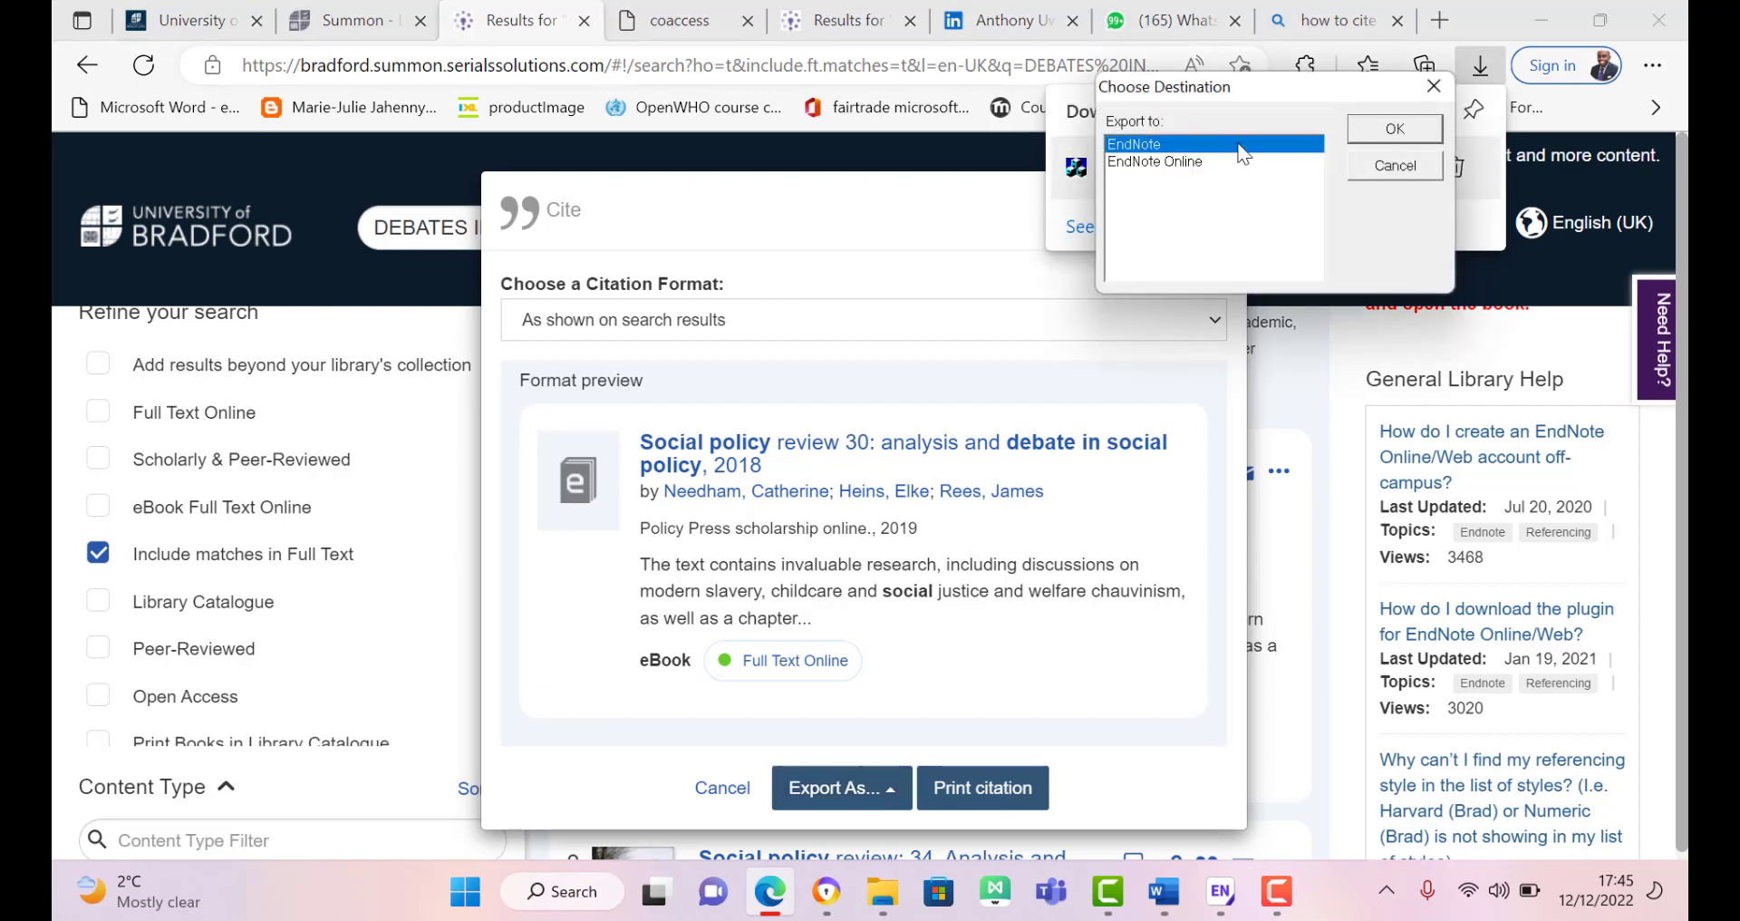
left_click(1359, 131)
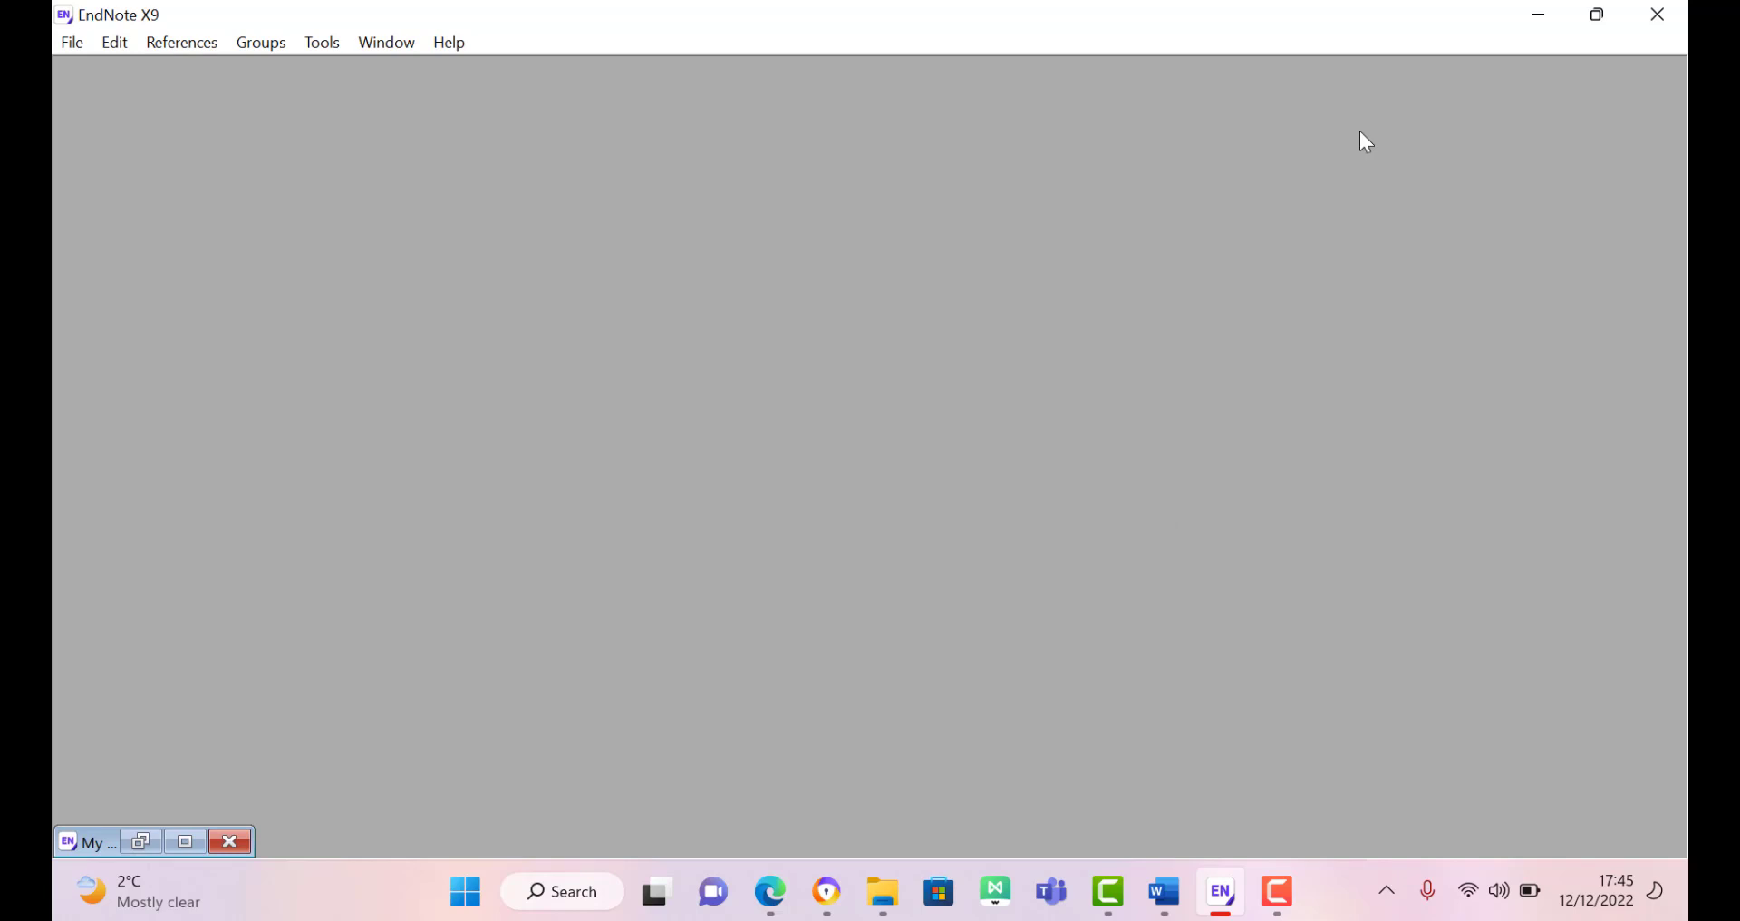
Step: Maximize My EndNote Library, select Social policy review 30 in Imported References, and widen the Author column
left_click(184, 842)
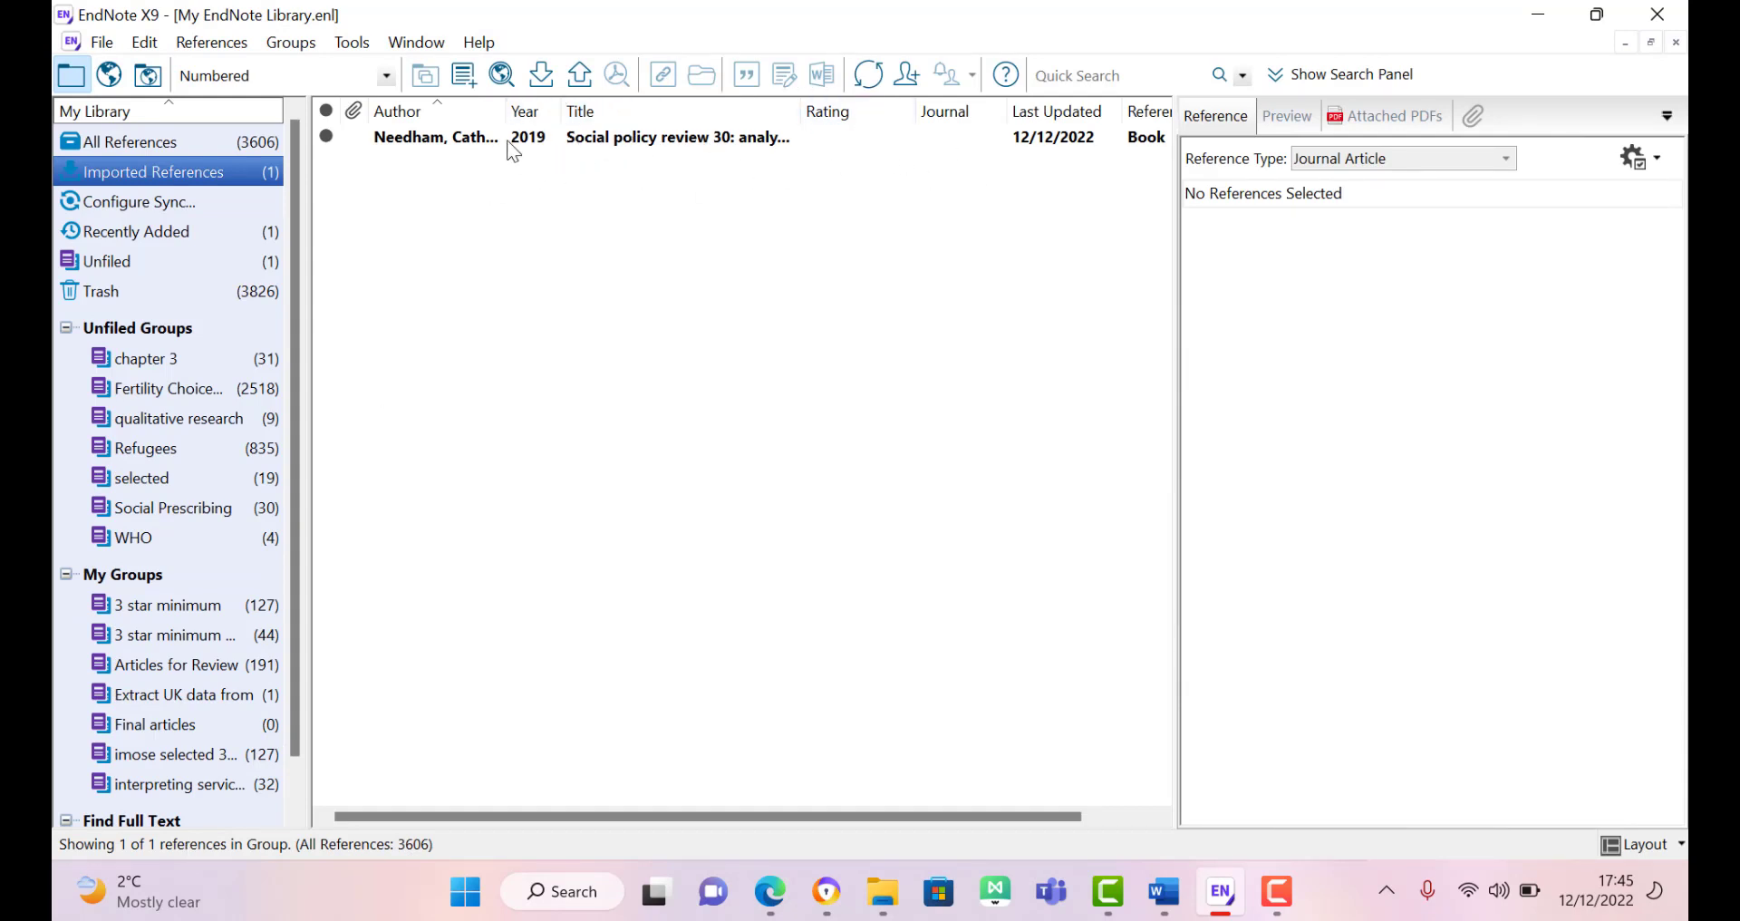
left_click(472, 138)
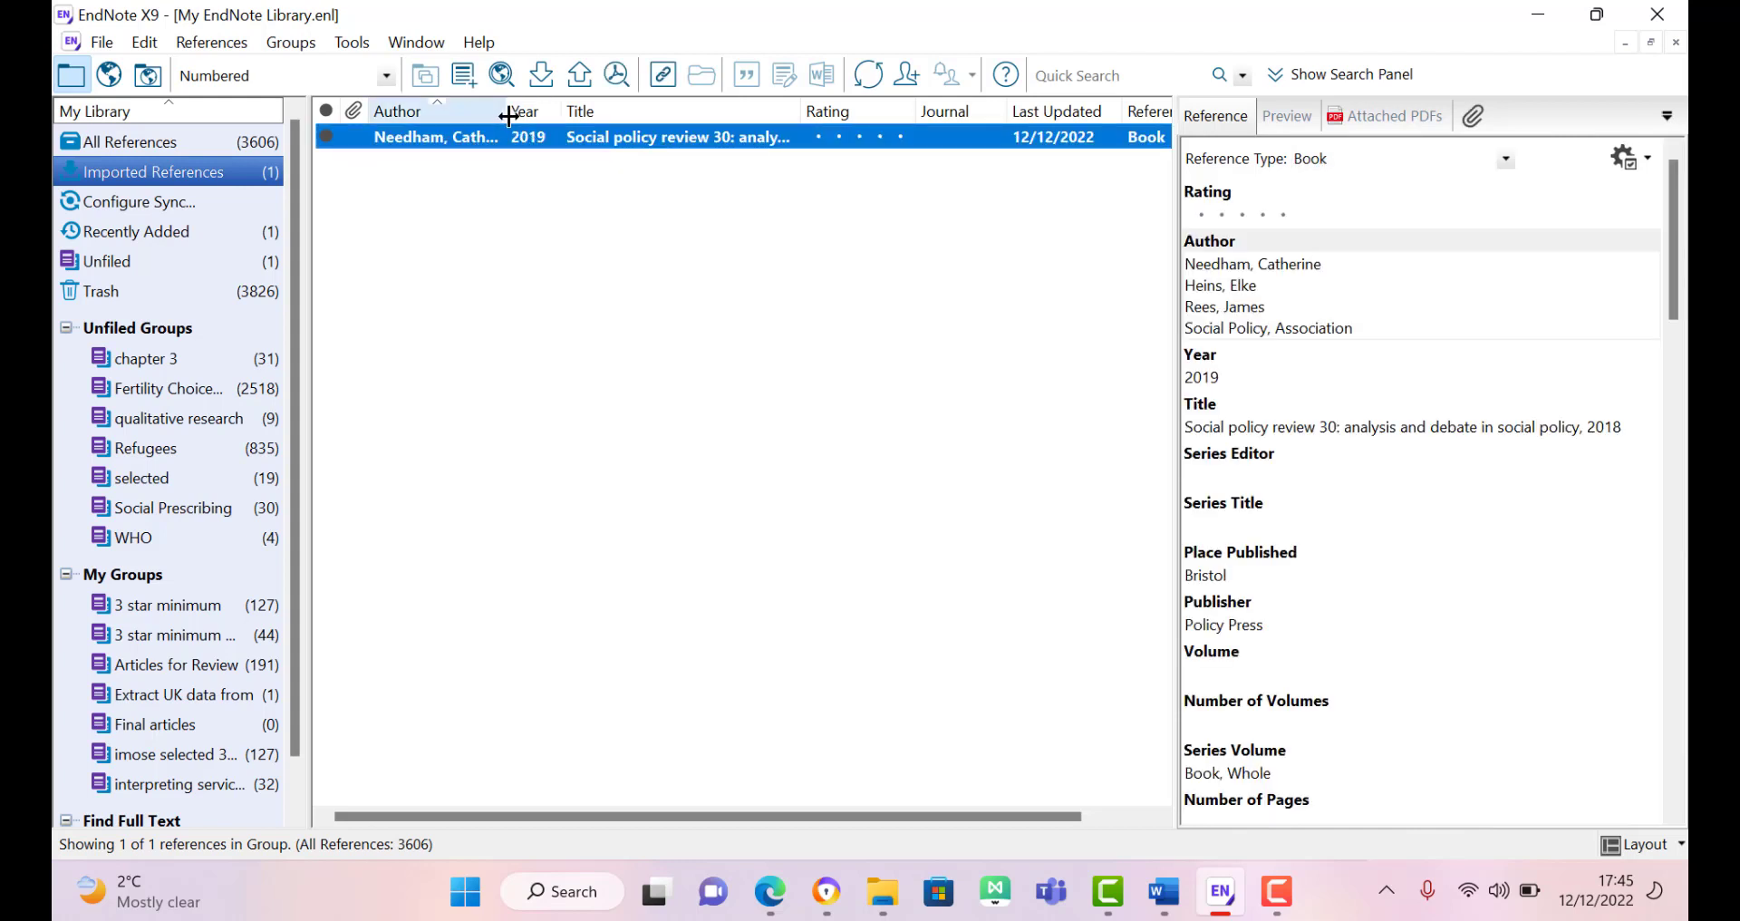
left_click_drag(508, 116, 644, 145)
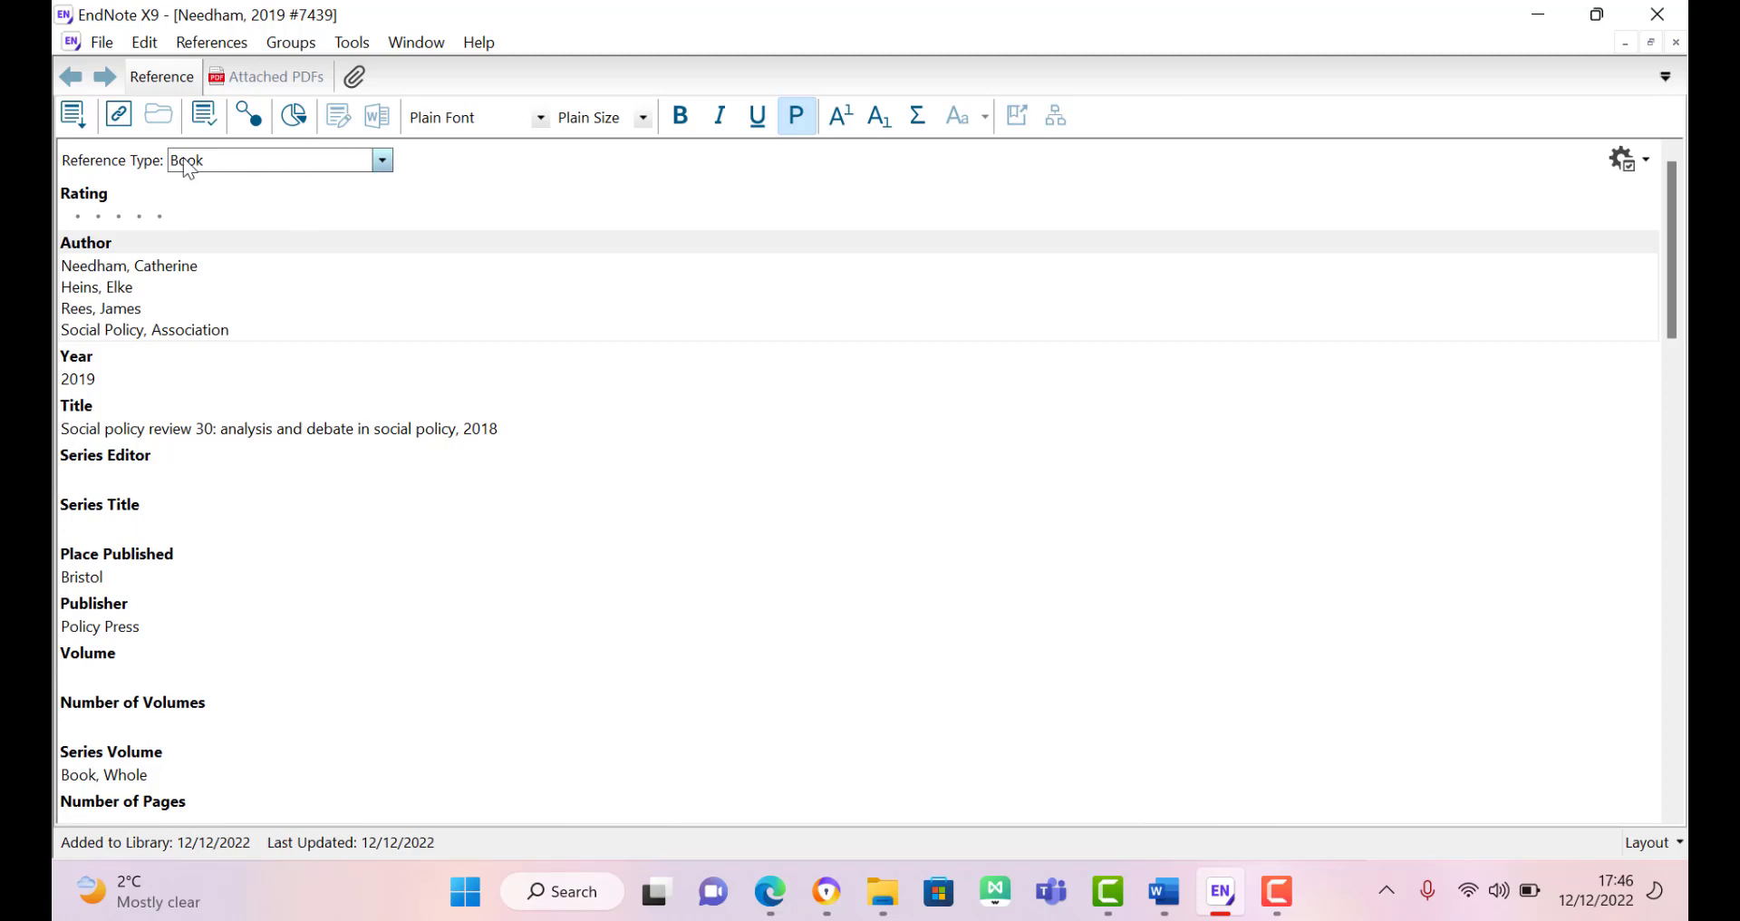
Step: Set the reference type to Edited Book and select the Social Policy, Association editor line
left_click(381, 163)
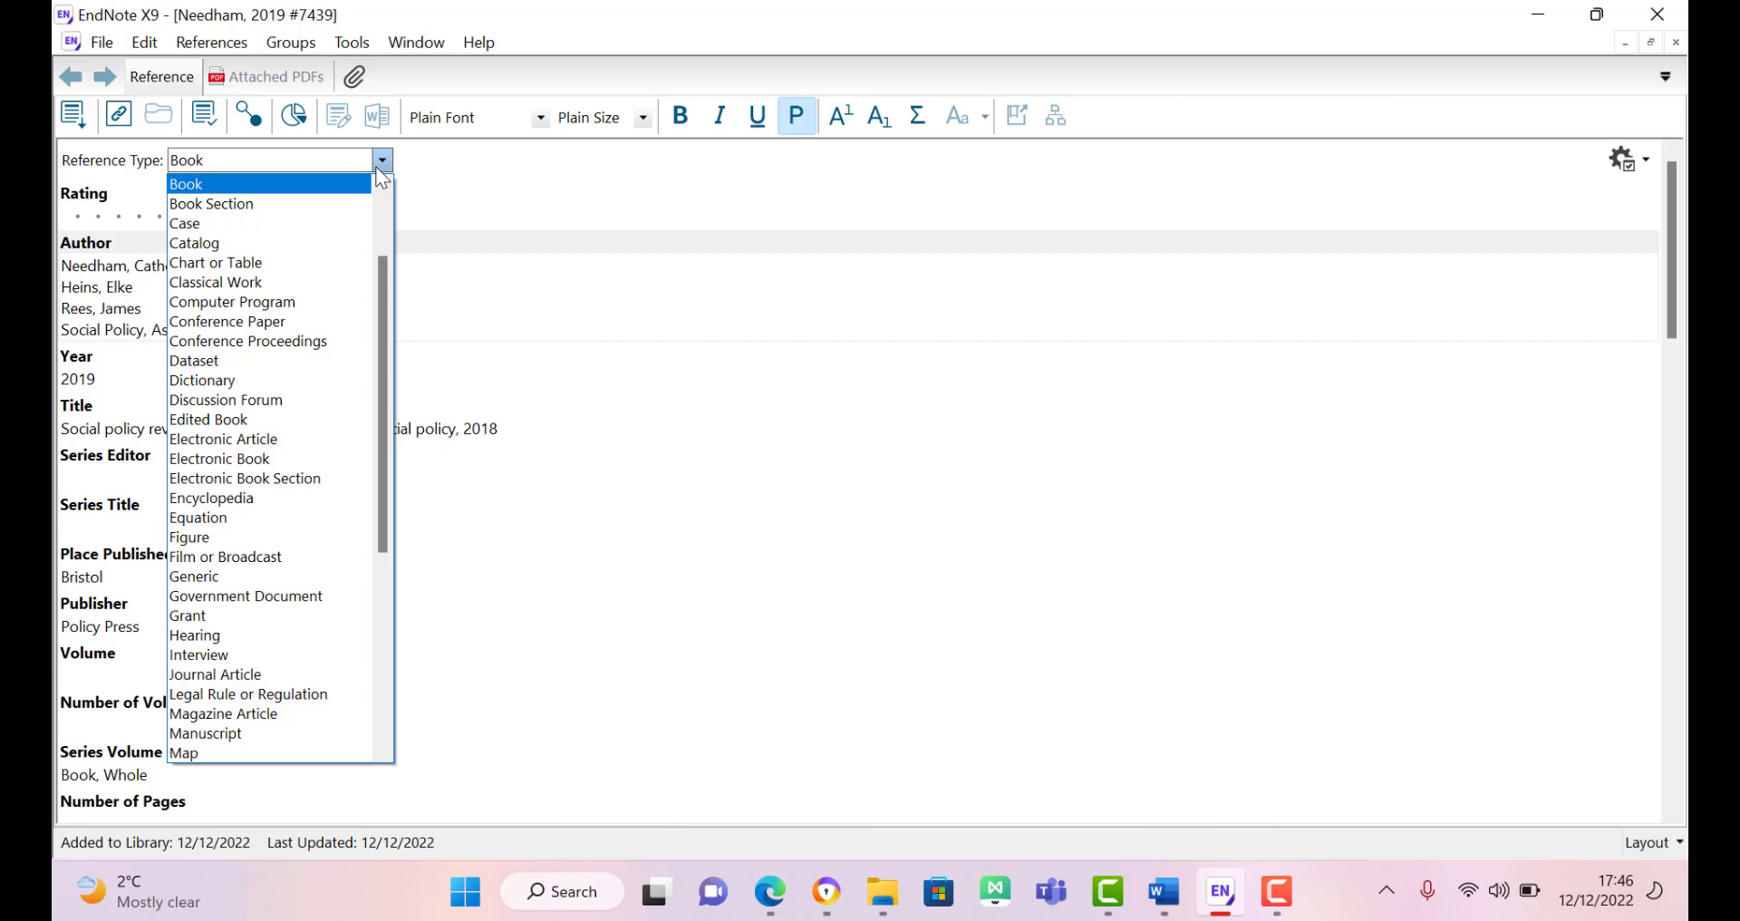
left_click(263, 422)
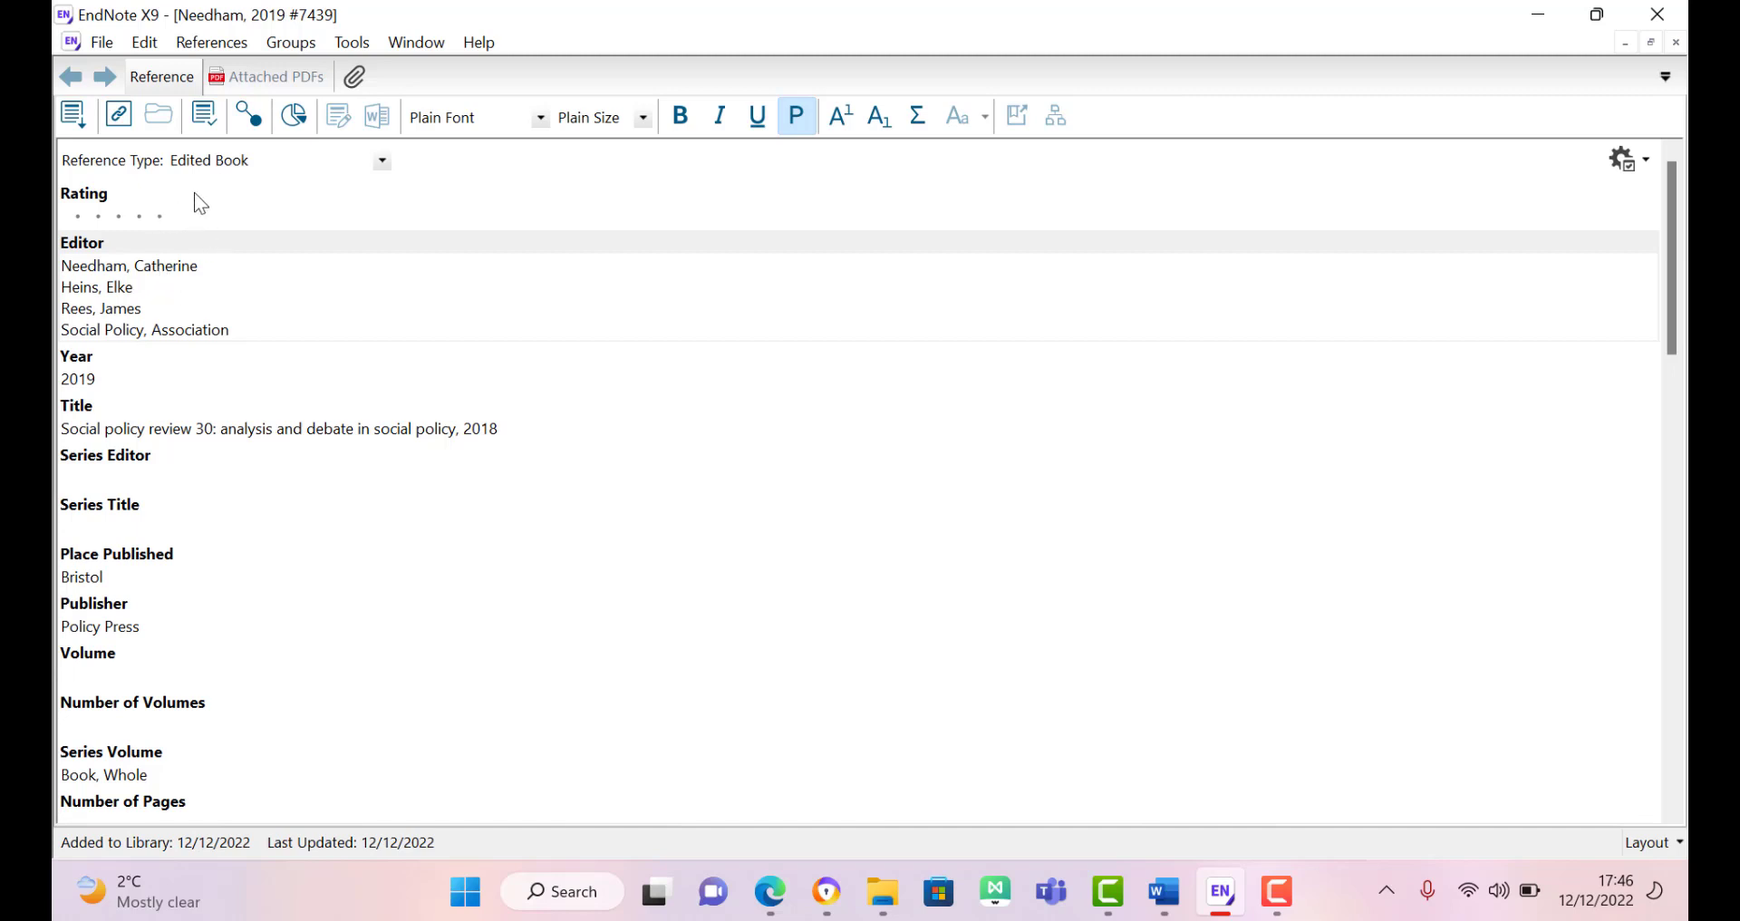
left_click_drag(93, 308, 106, 307)
double_click(102, 265)
left_click(106, 266)
triple_click(217, 331)
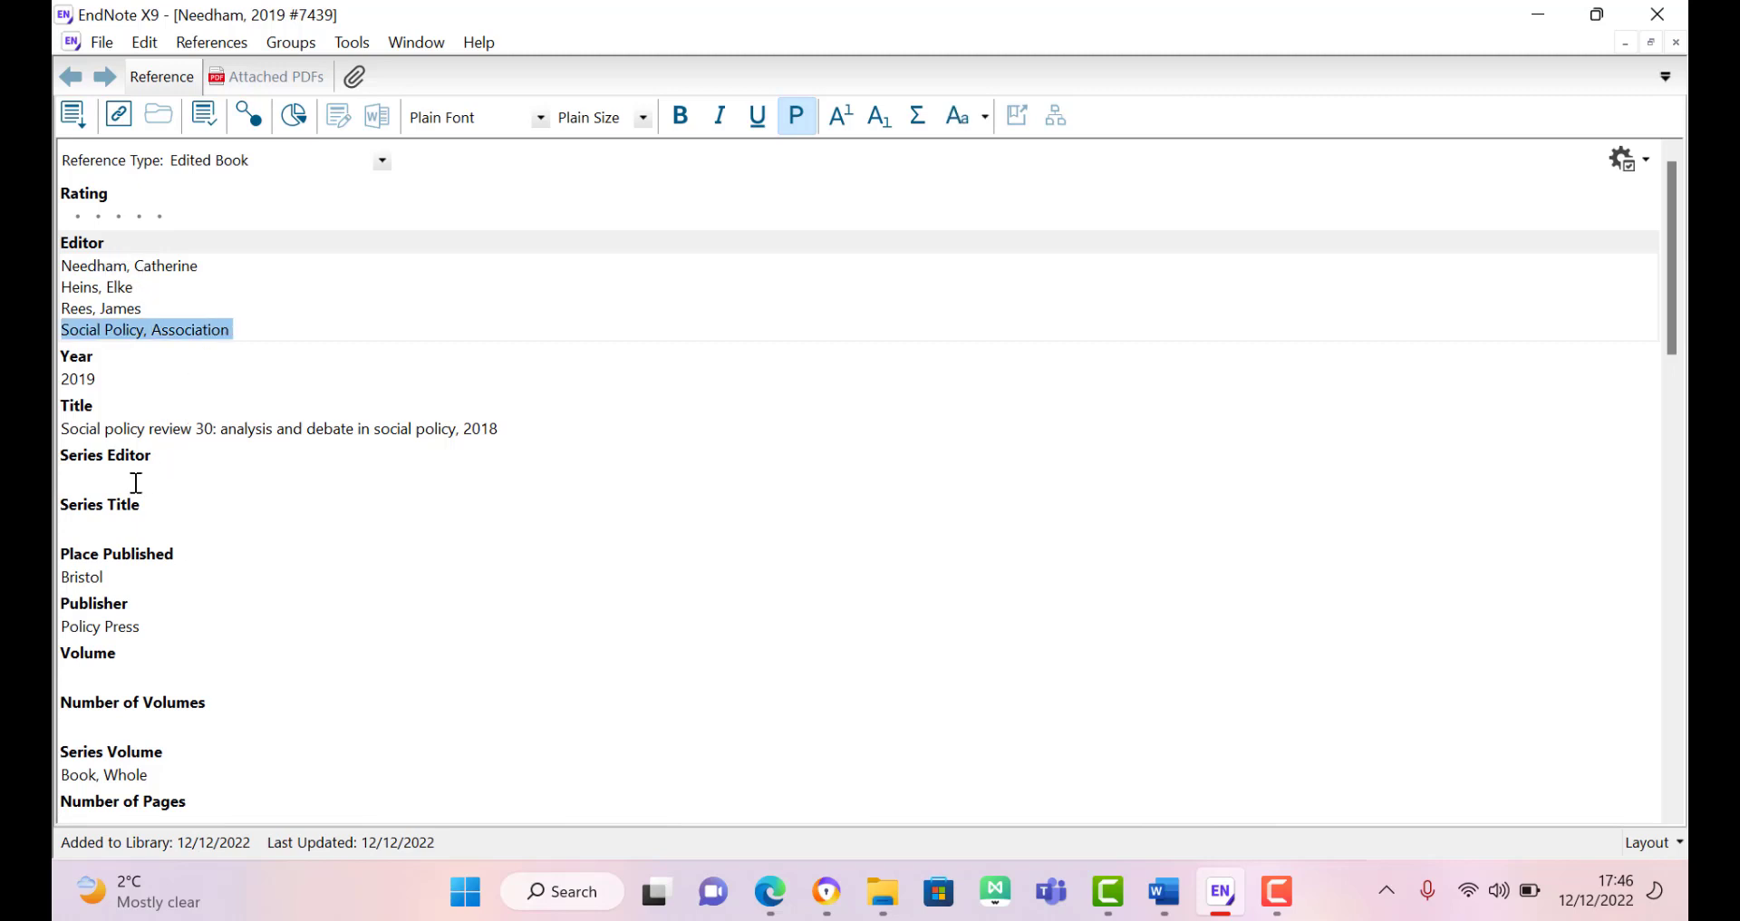
Step: Review the Publisher, Series Editor and Volume fields, then return to the editor list
left_click(136, 601)
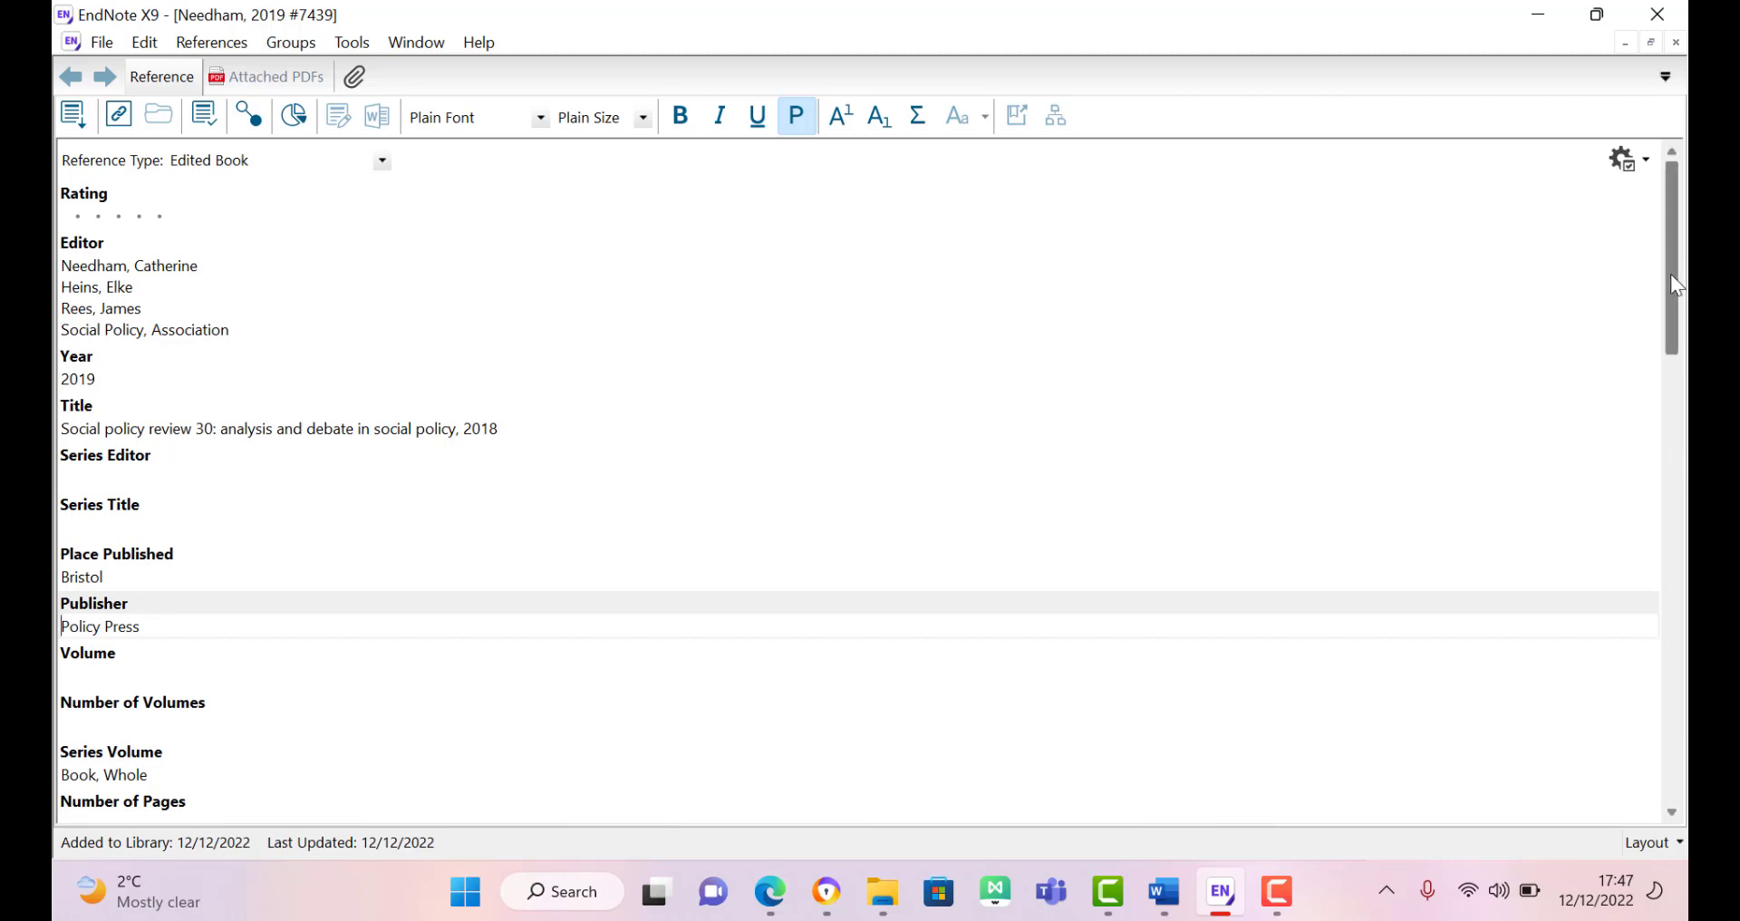
left_click_drag(1671, 276, 1687, 763)
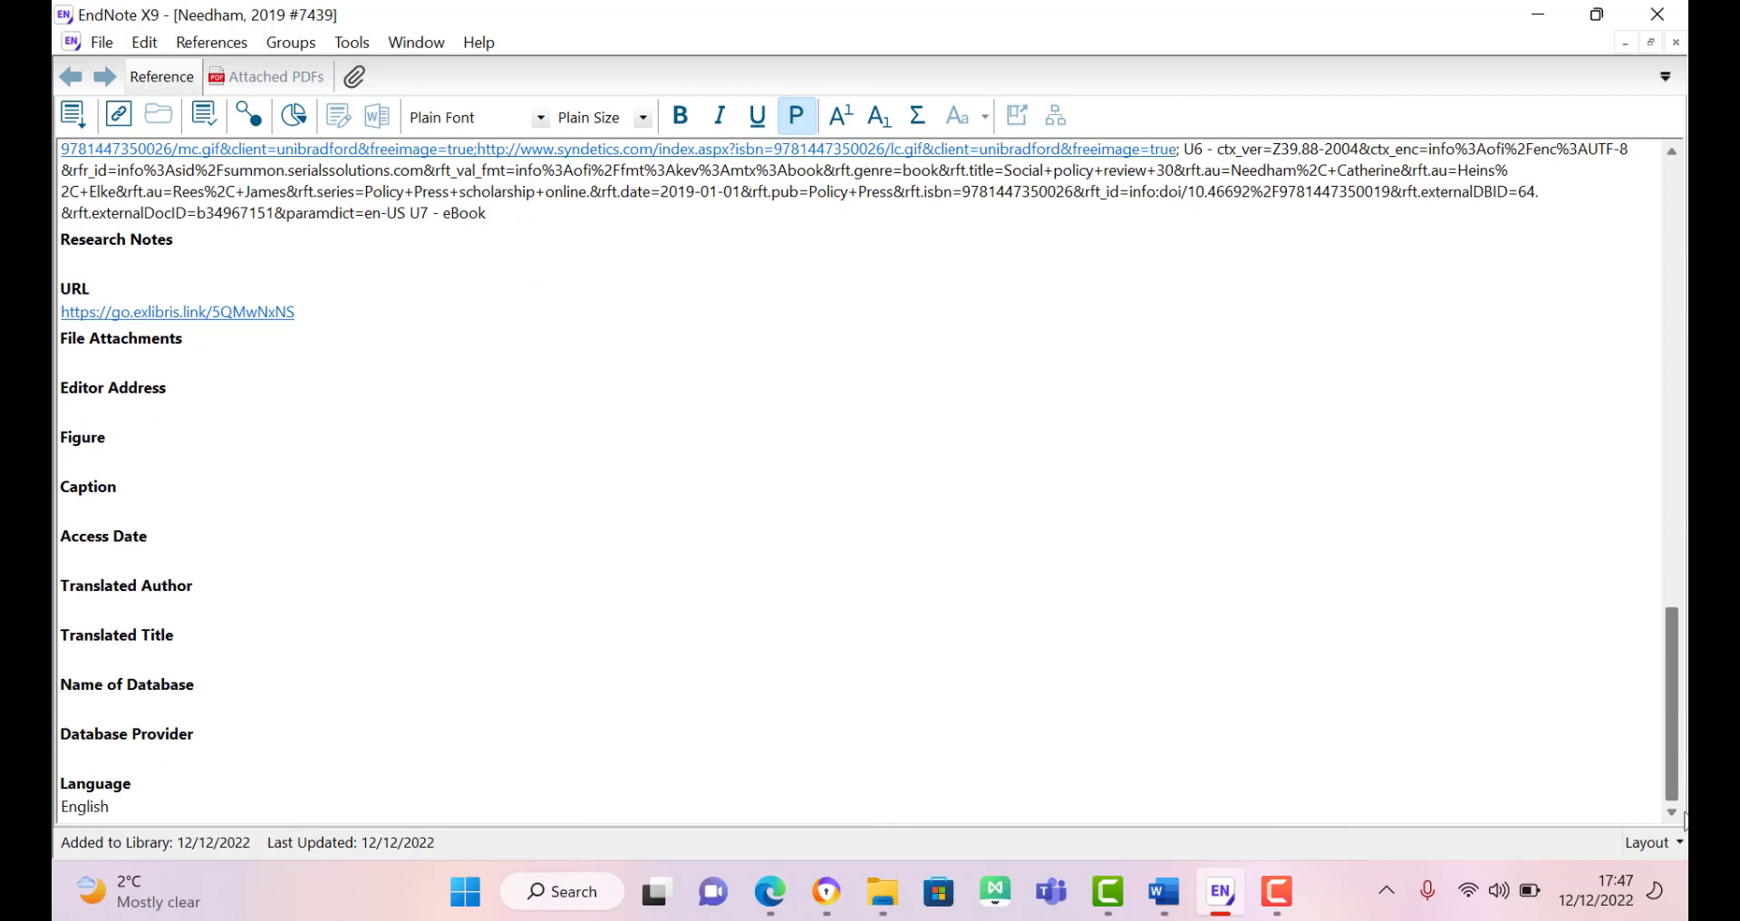
left_click_drag(1688, 668, 1673, 257)
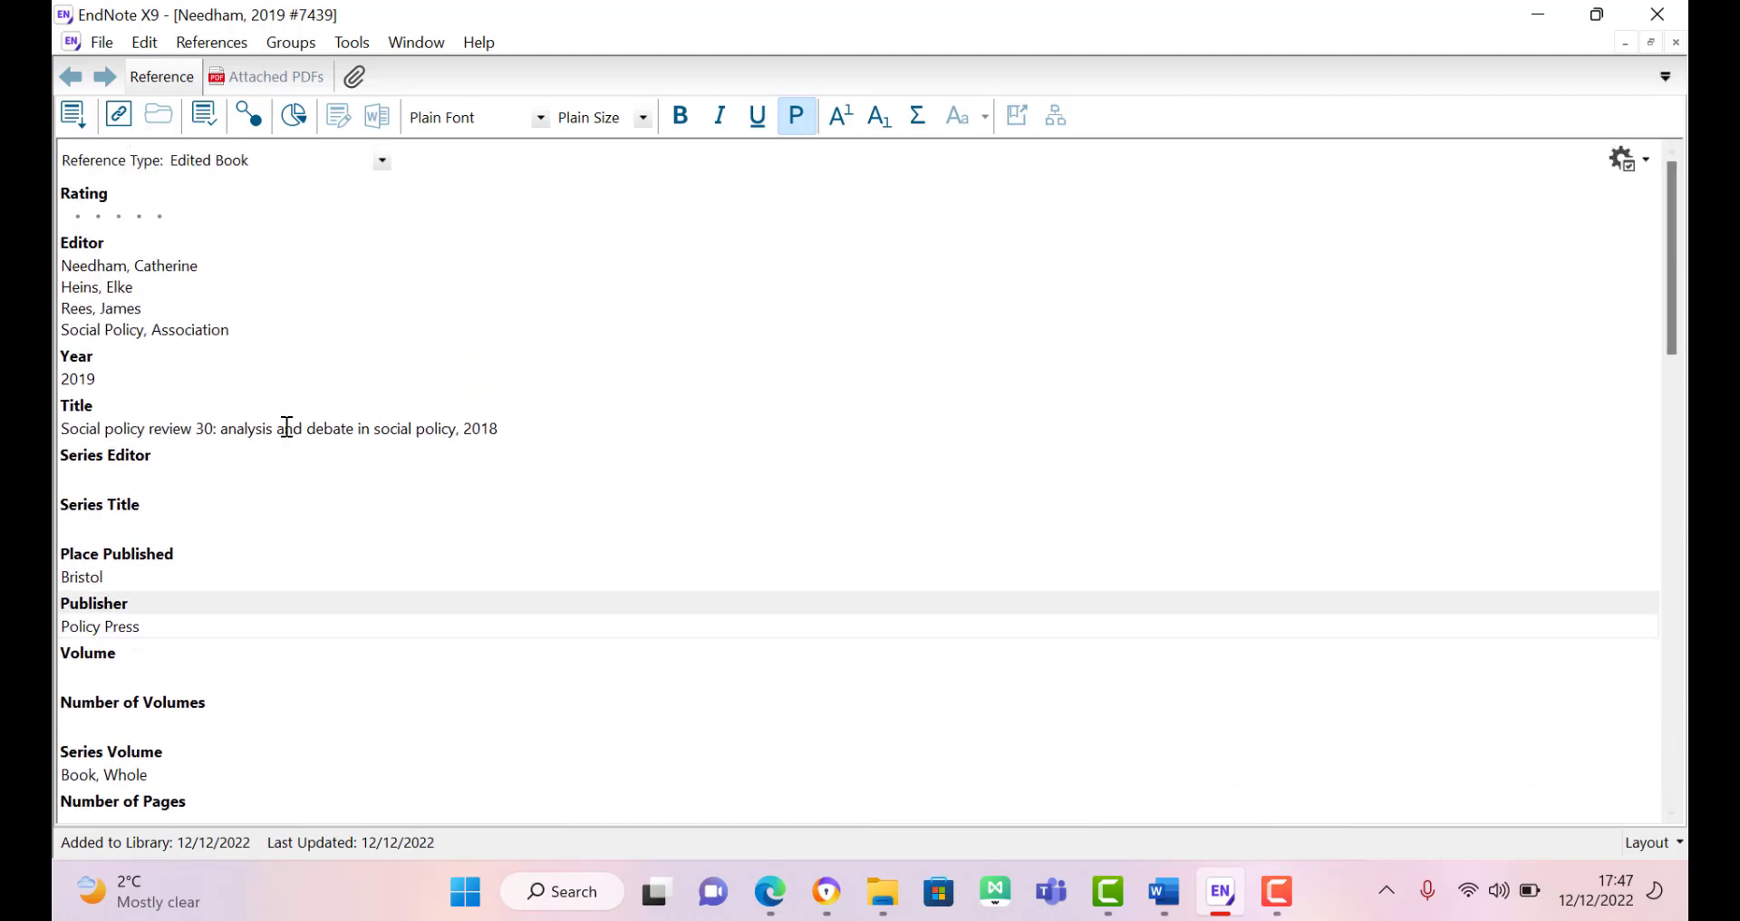
left_click(108, 471)
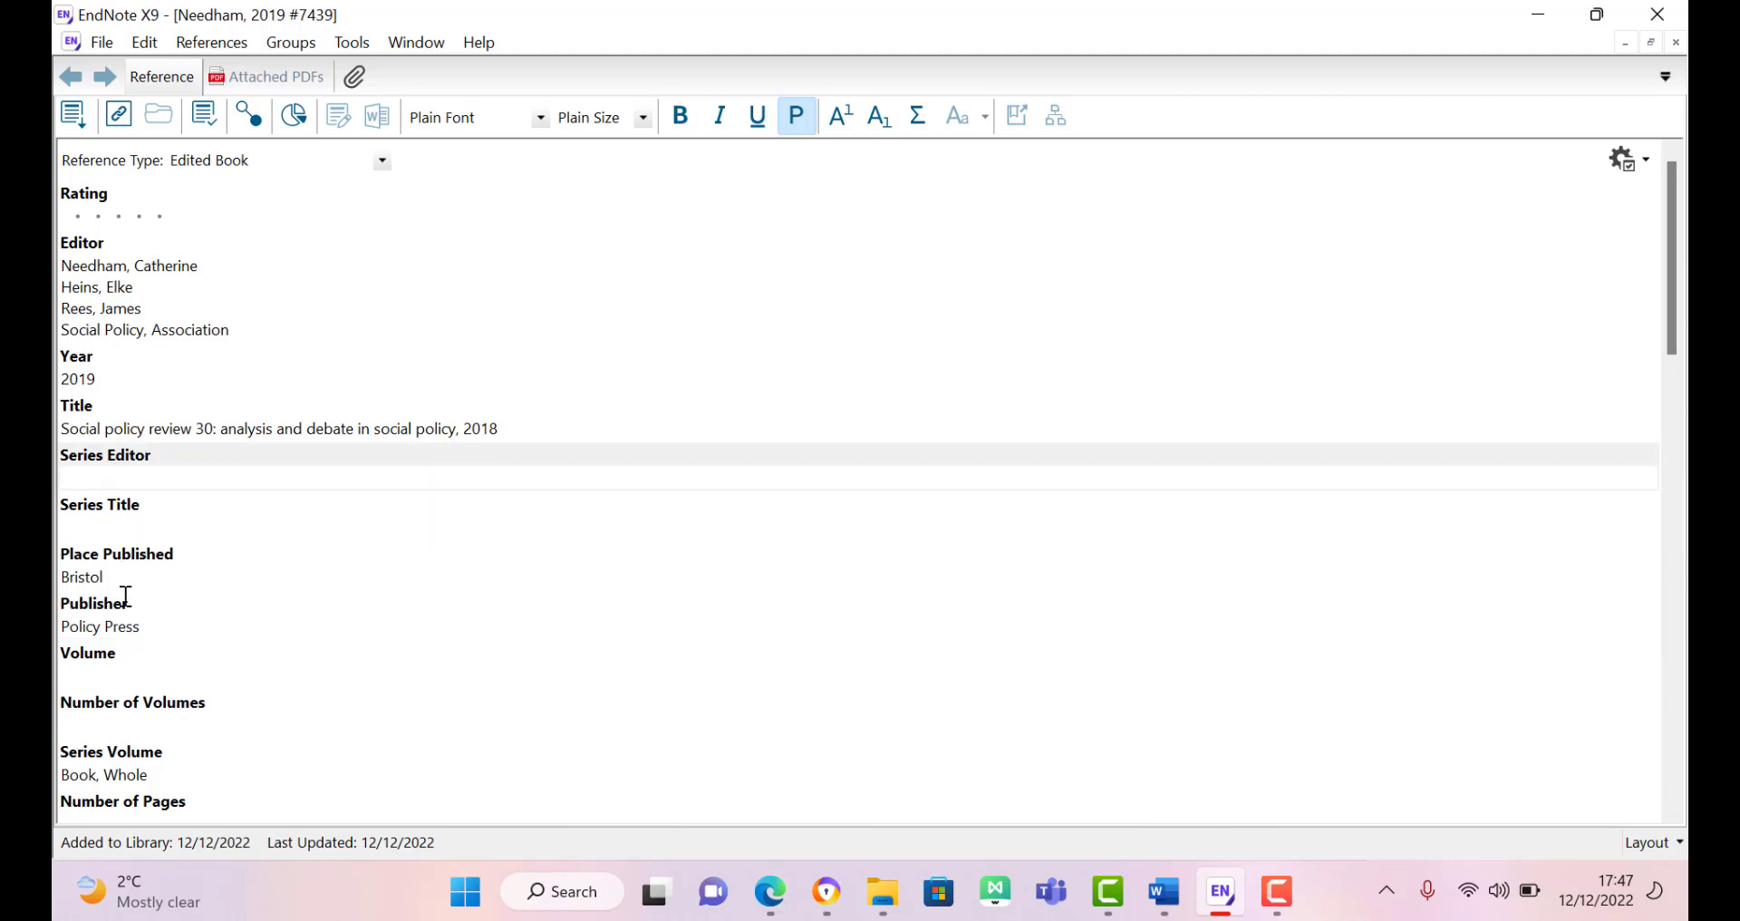
left_click(123, 605)
left_click(128, 686)
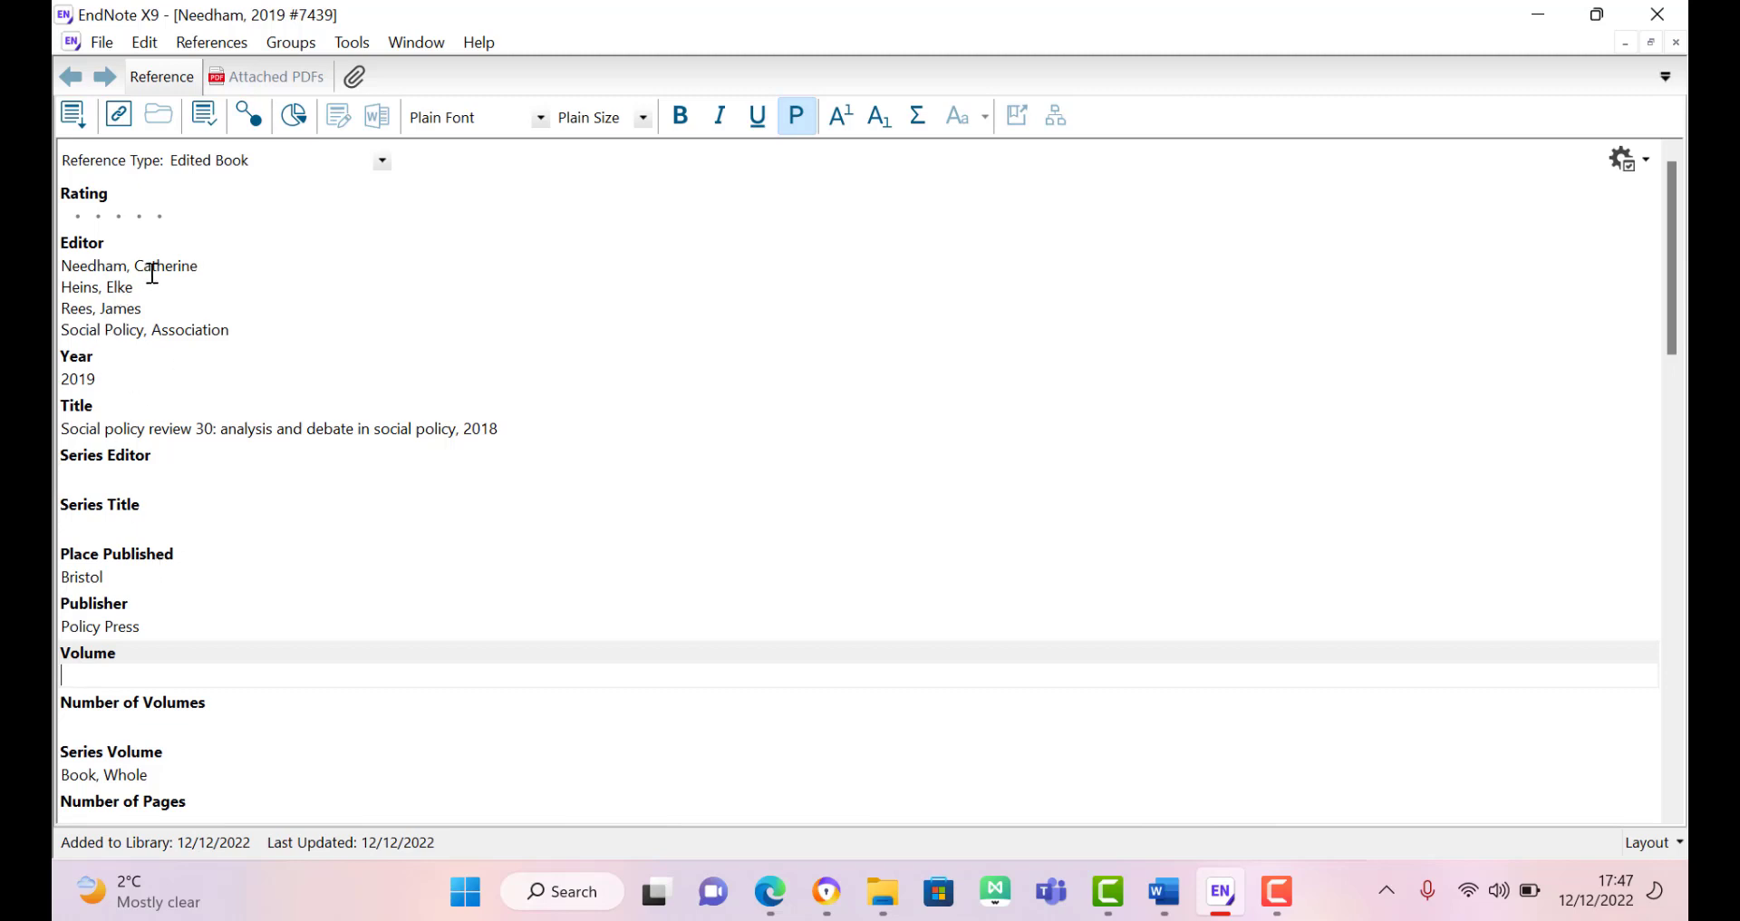
left_click(172, 294)
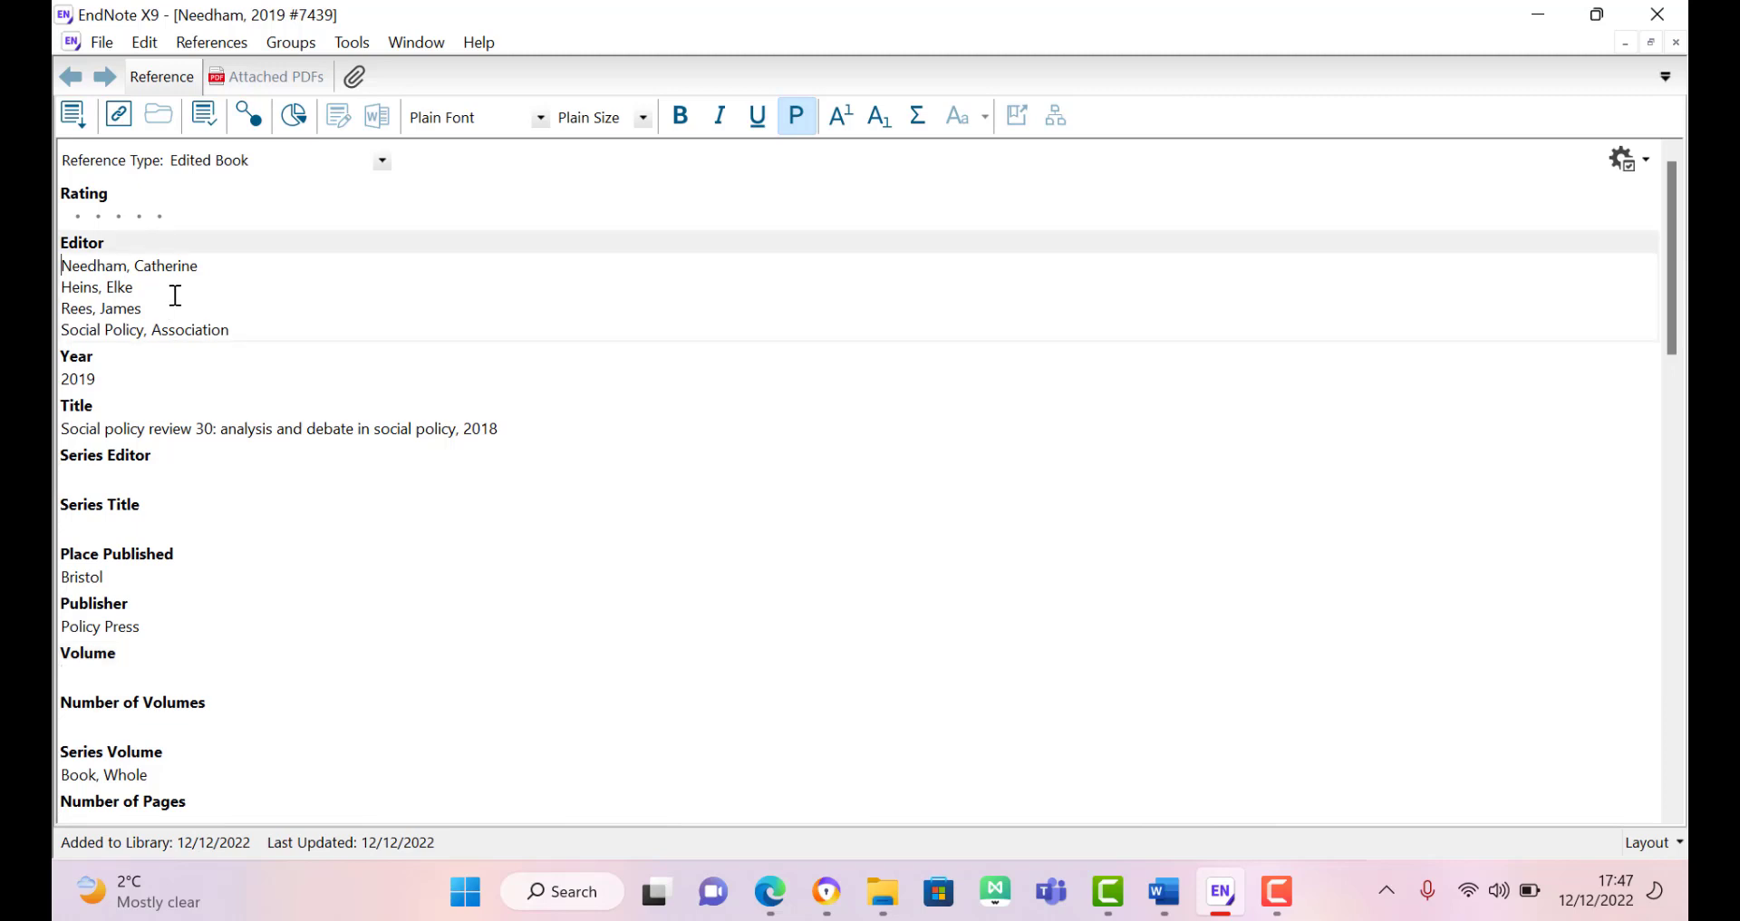
left_click(115, 474)
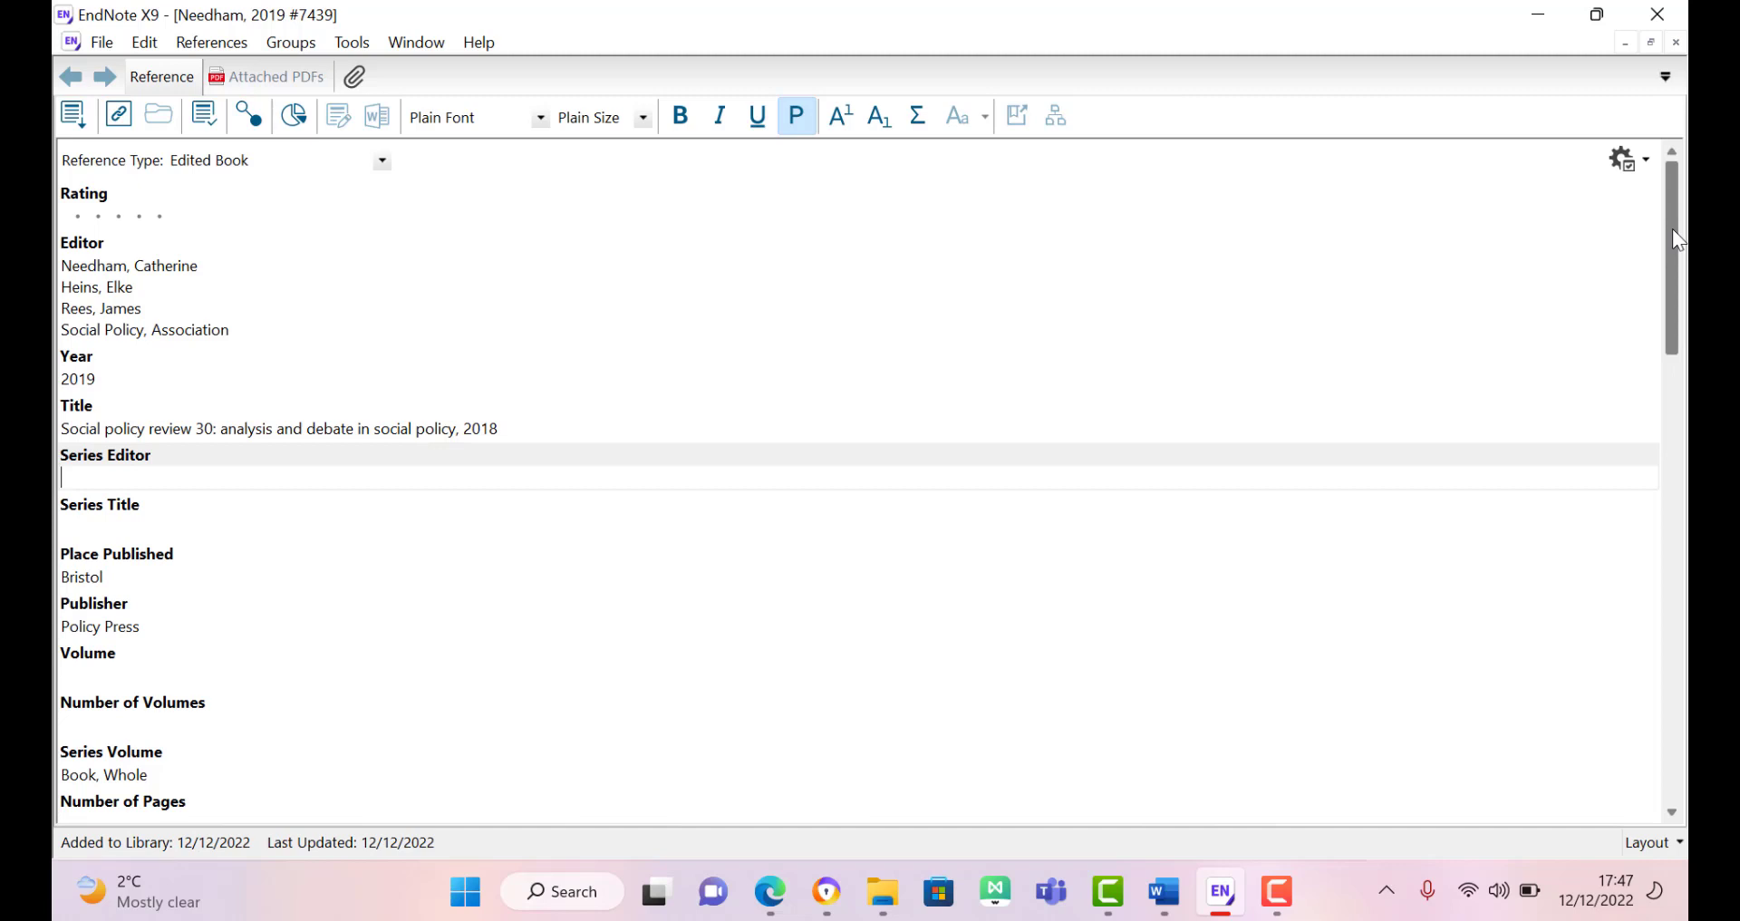
mouse_move(1672, 228)
left_mouse_down()
mouse_move(1663, 506)
mouse_move(1660, 218)
left_mouse_up()
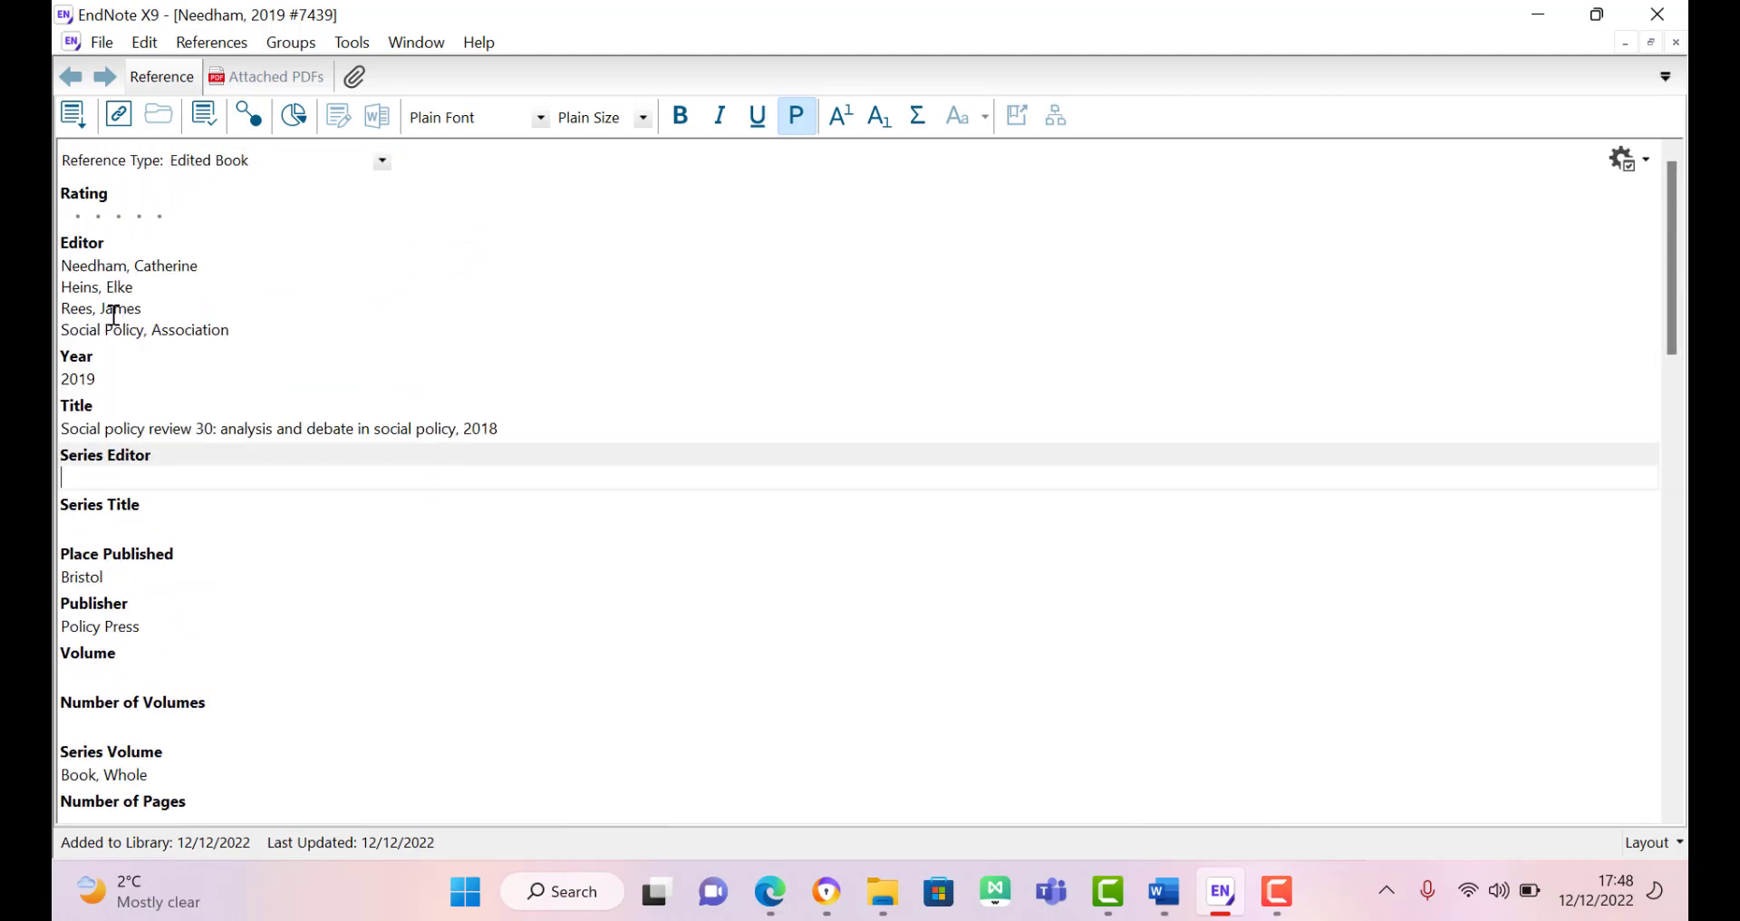
left_click(102, 288)
Step: Cut the three individual editors from the Editor field and delete the Social Policy, Association entry
triple_click(101, 291)
triple_click(102, 293)
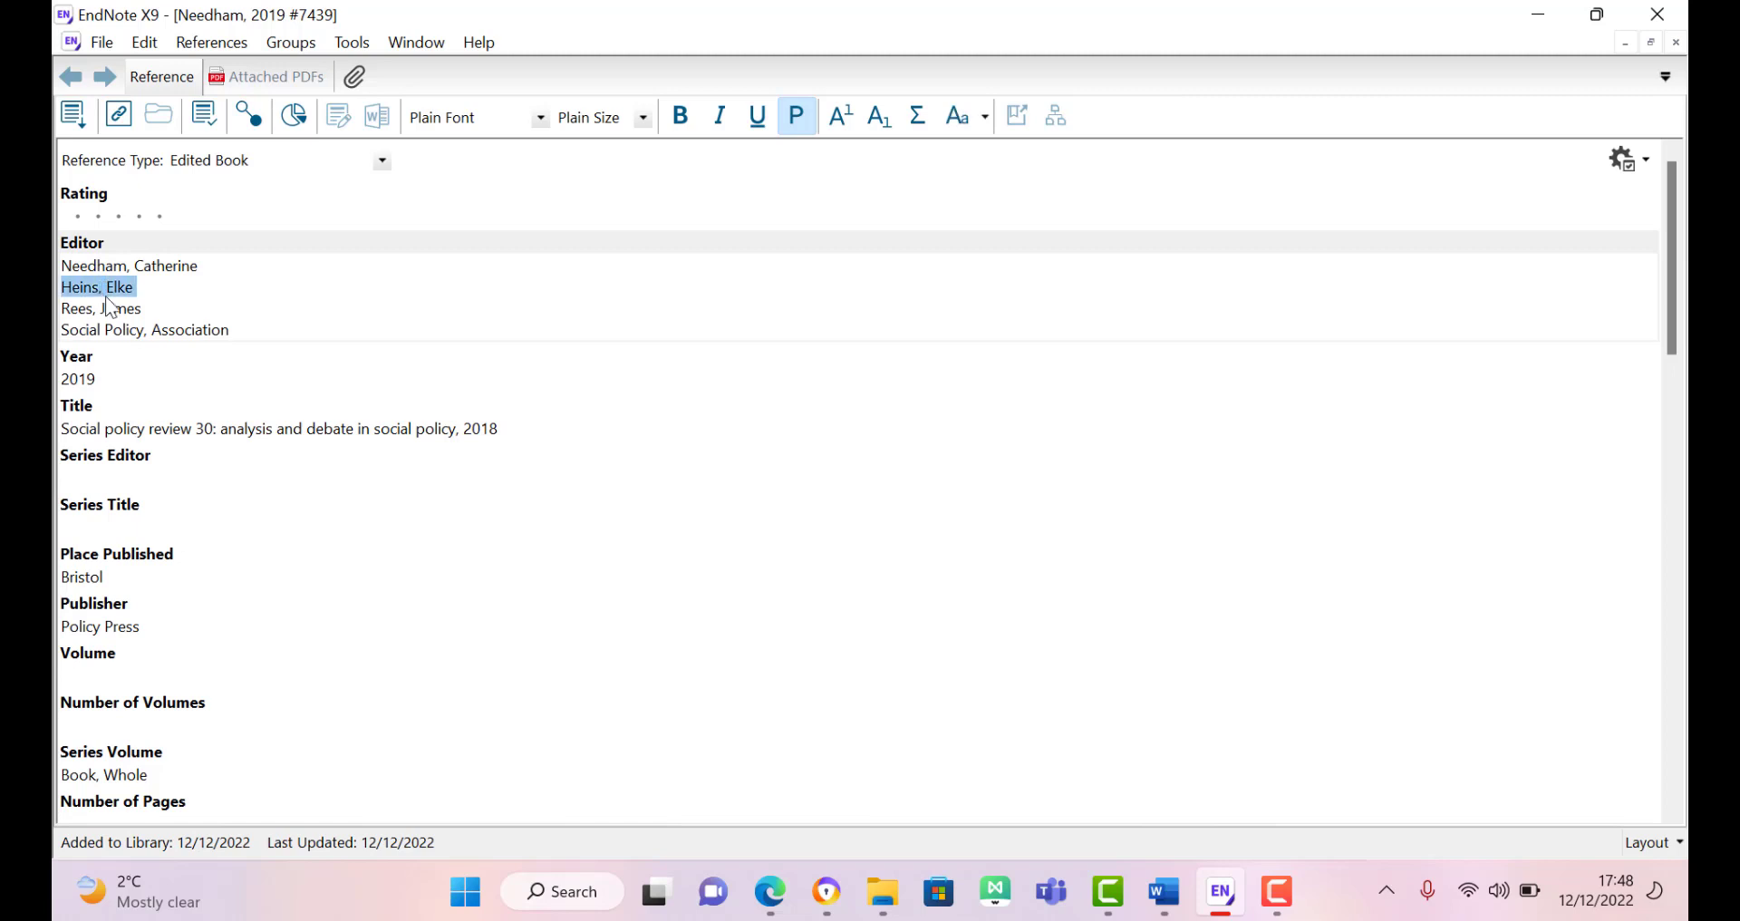
left_click(126, 311)
key("ctrl+a")
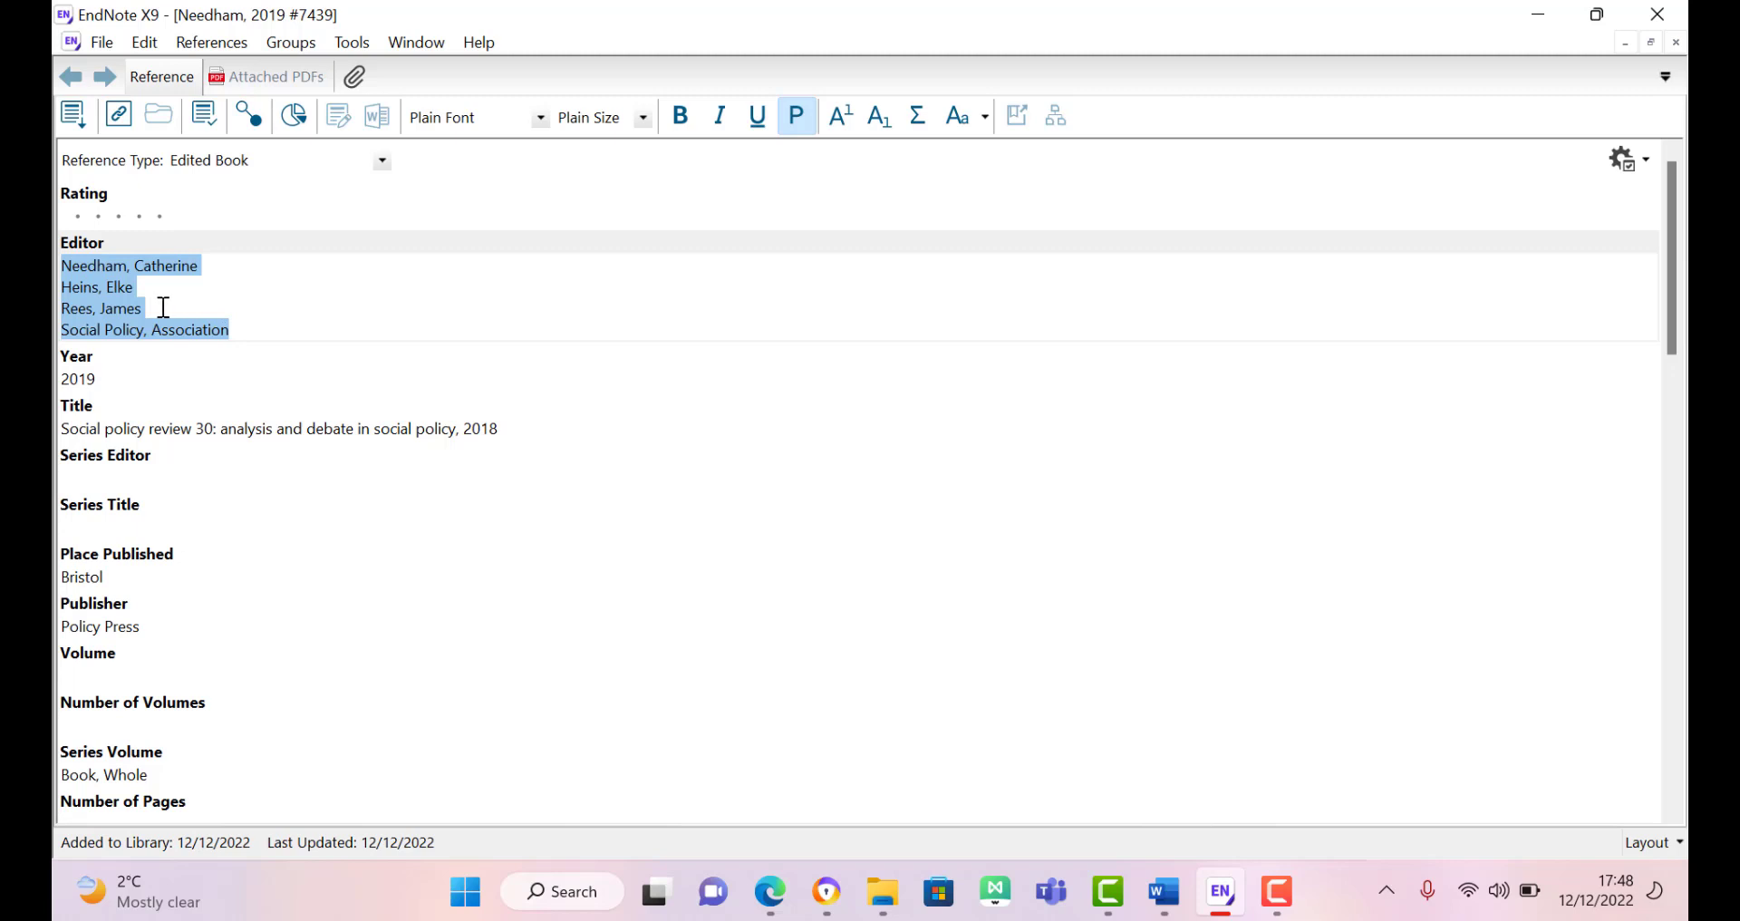
left_click(136, 311, "shift")
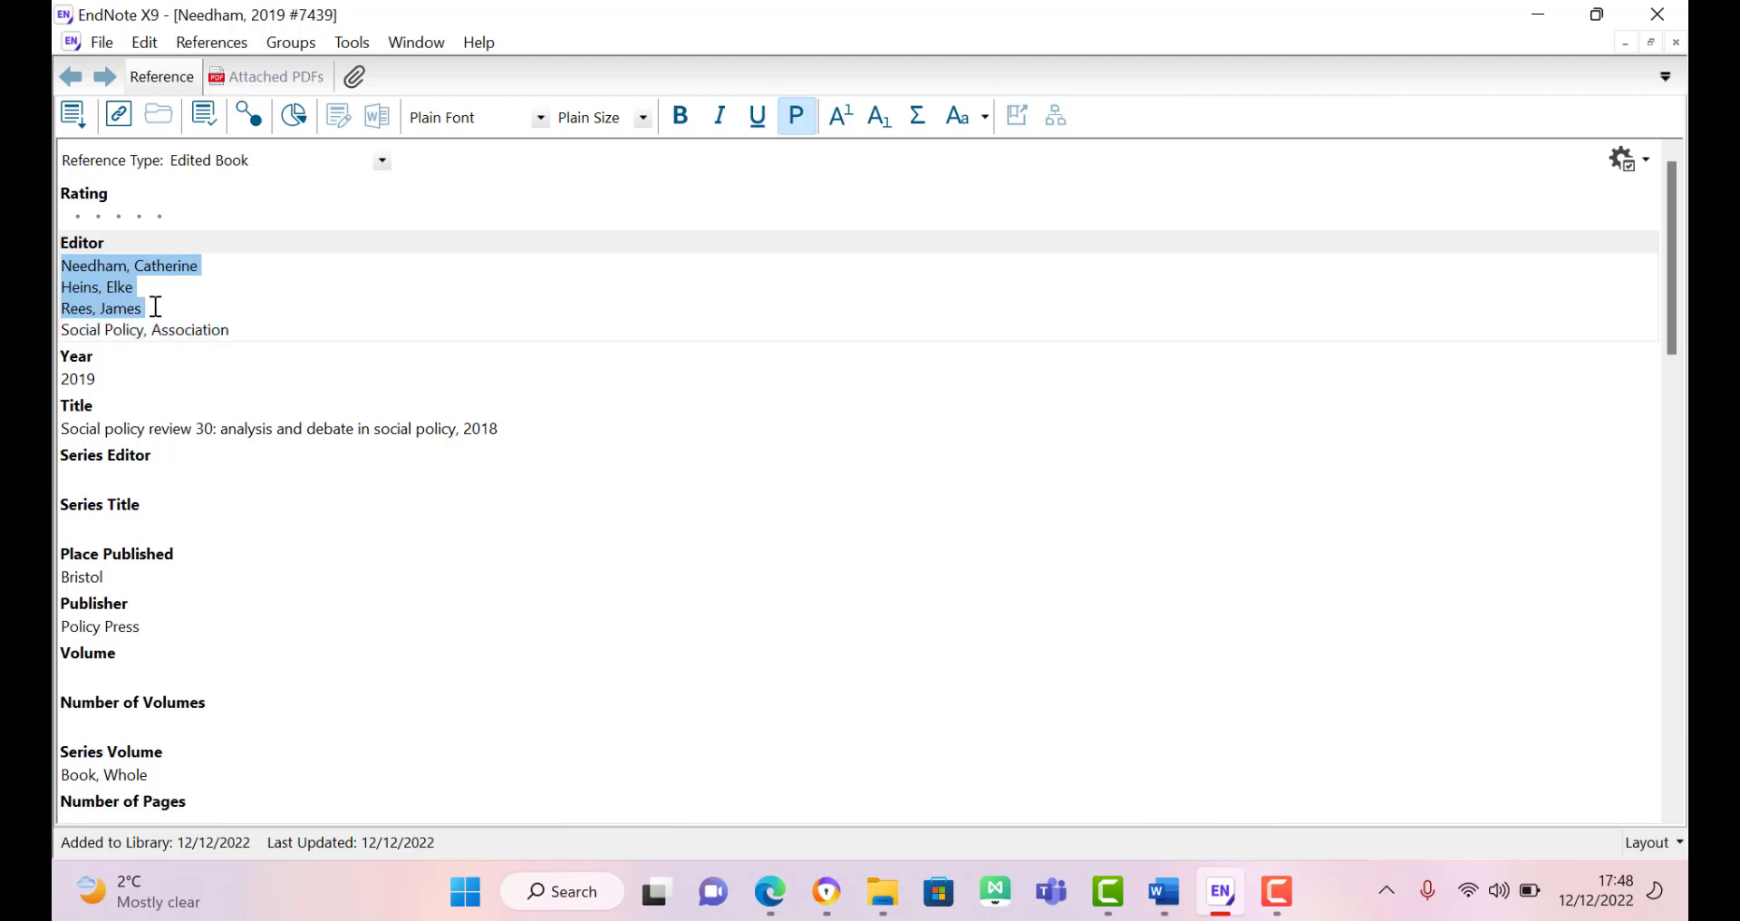
key("Delete")
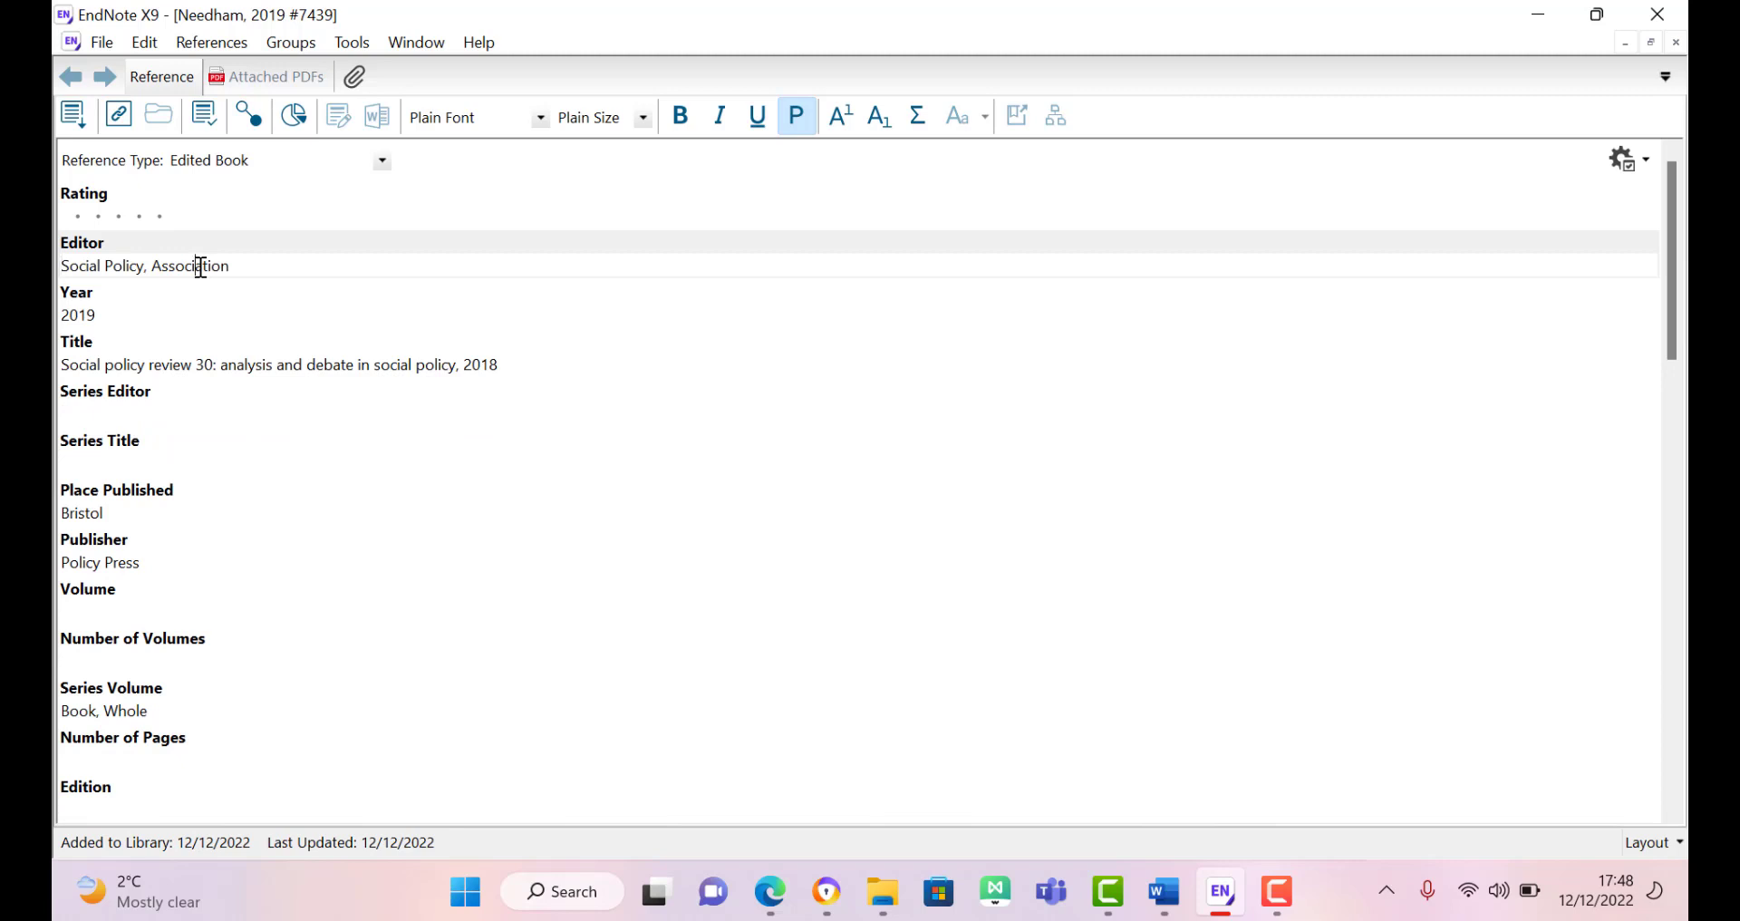
double_click(200, 266)
key("BackSpace")
key("BackSpace")
key("BackSpace")
key("BackSpace")
key("BackSpace")
key("BackSpace")
key("BackSpace")
key("BackSpace")
key("BackSpace")
key("BackSpace")
key("BackSpace")
key("BackSpace")
key("BackSpace")
key("BackSpace")
key("BackSpace")
key("BackSpace")
Step: Paste the three editors back into the Editor field and remove the blank trailing line
left_click(110, 413)
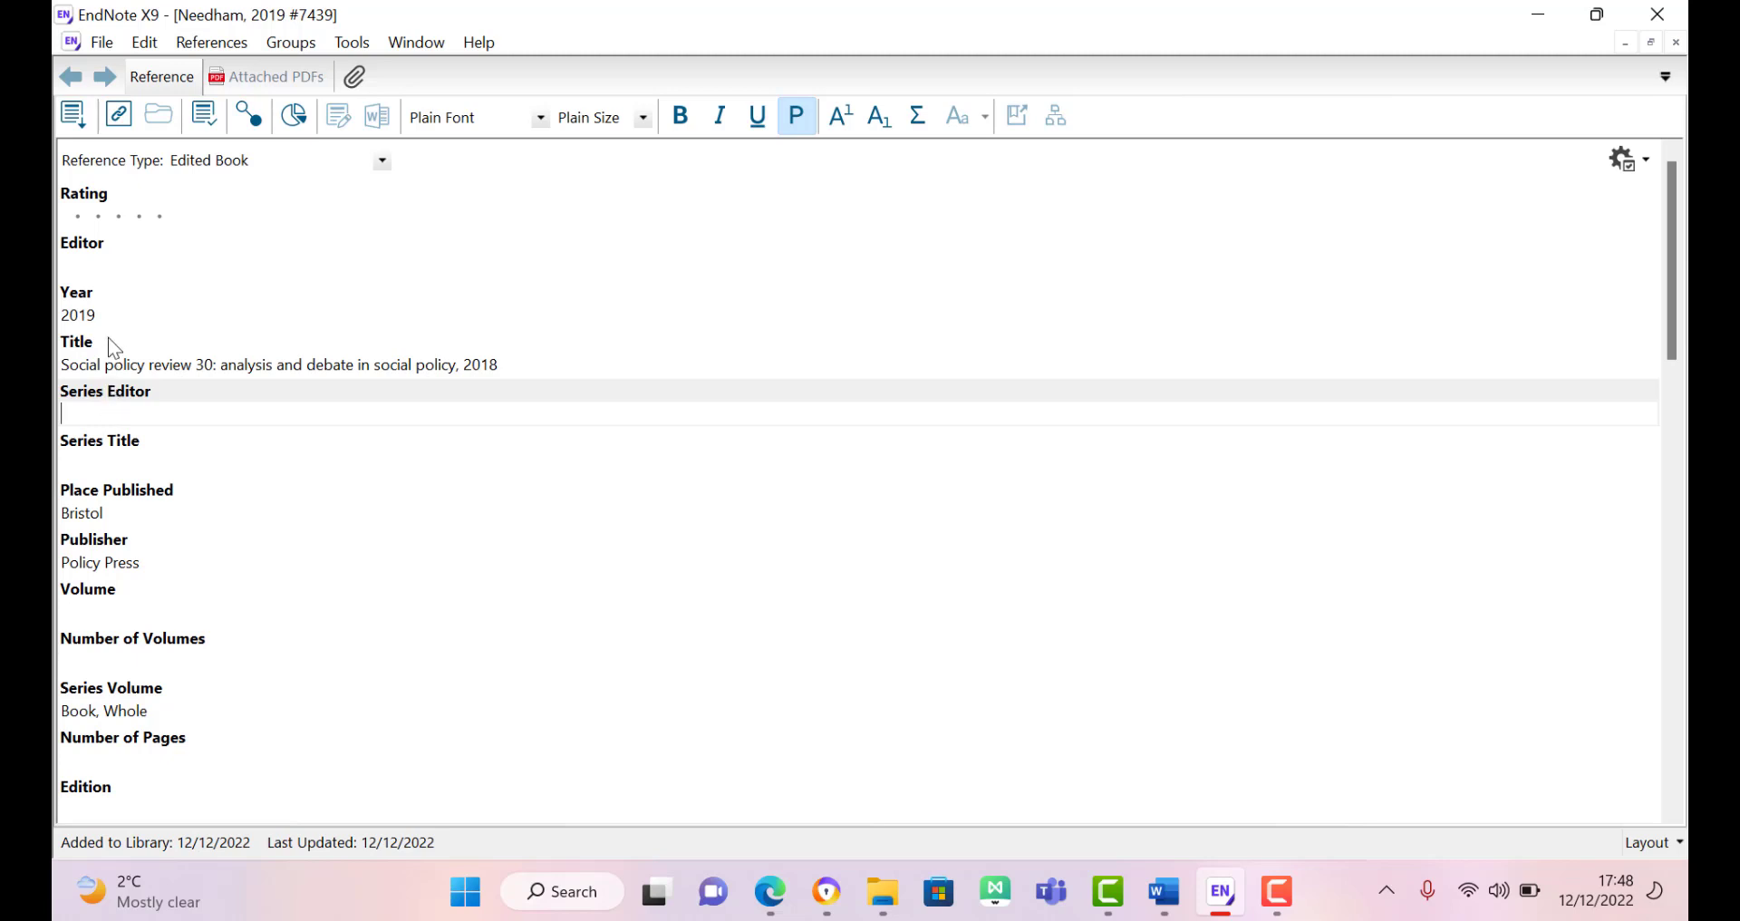
left_click(97, 267)
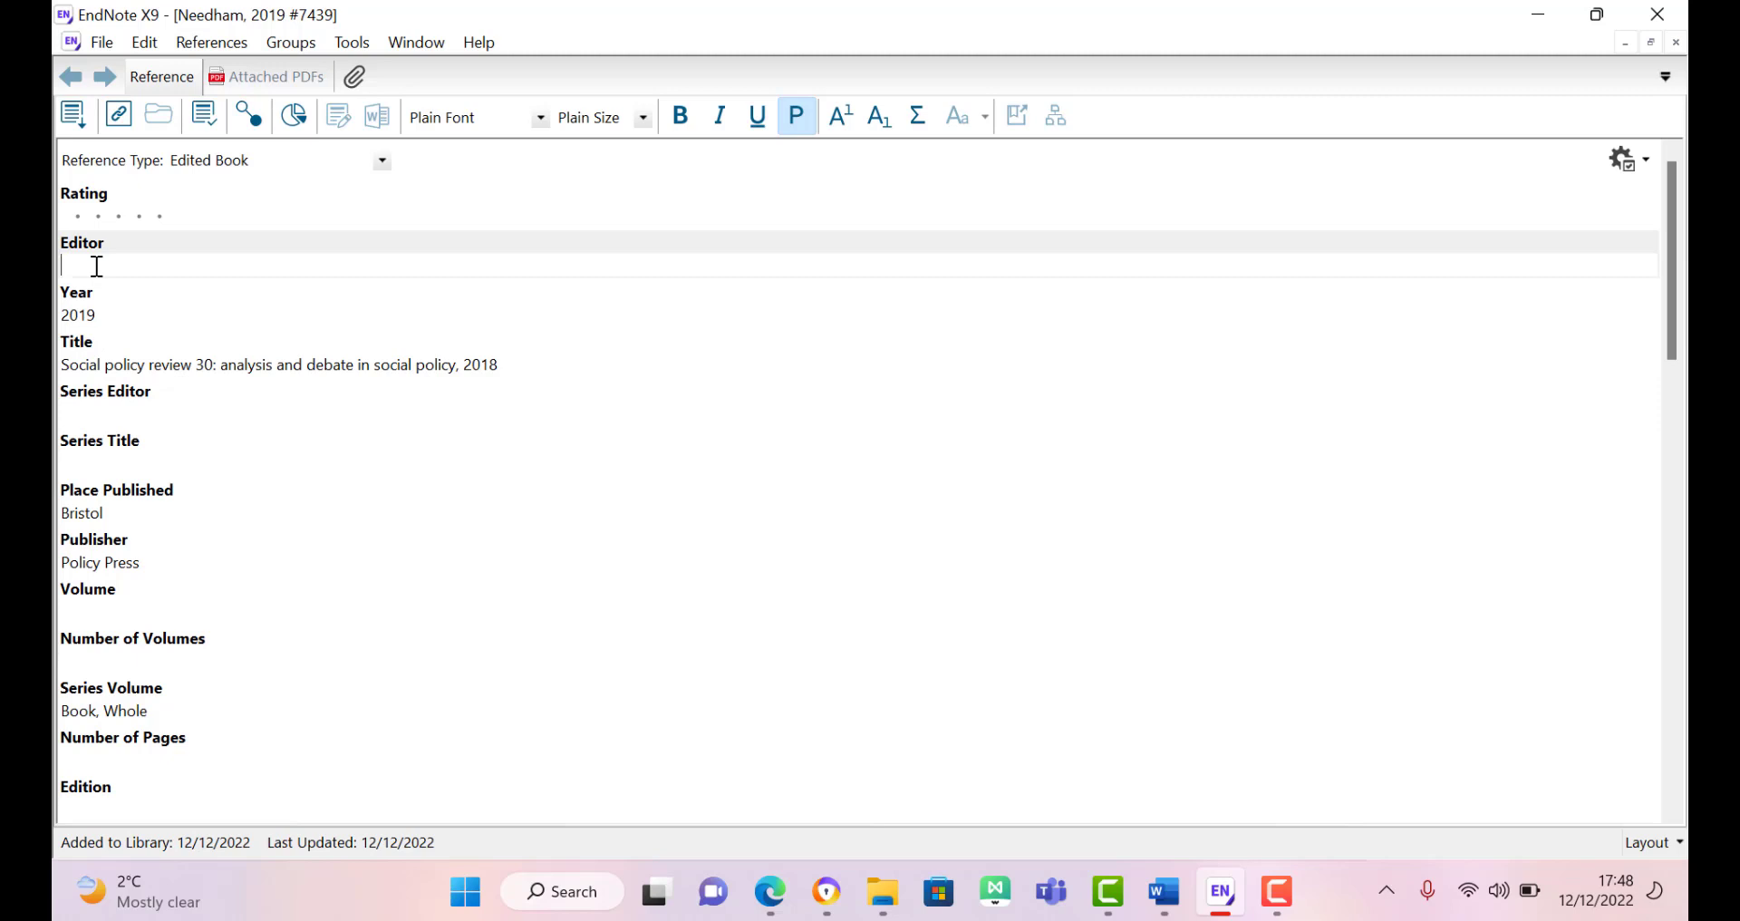
type("Needham, Catherine Heins, Elke Rees, James")
key("BackSpace")
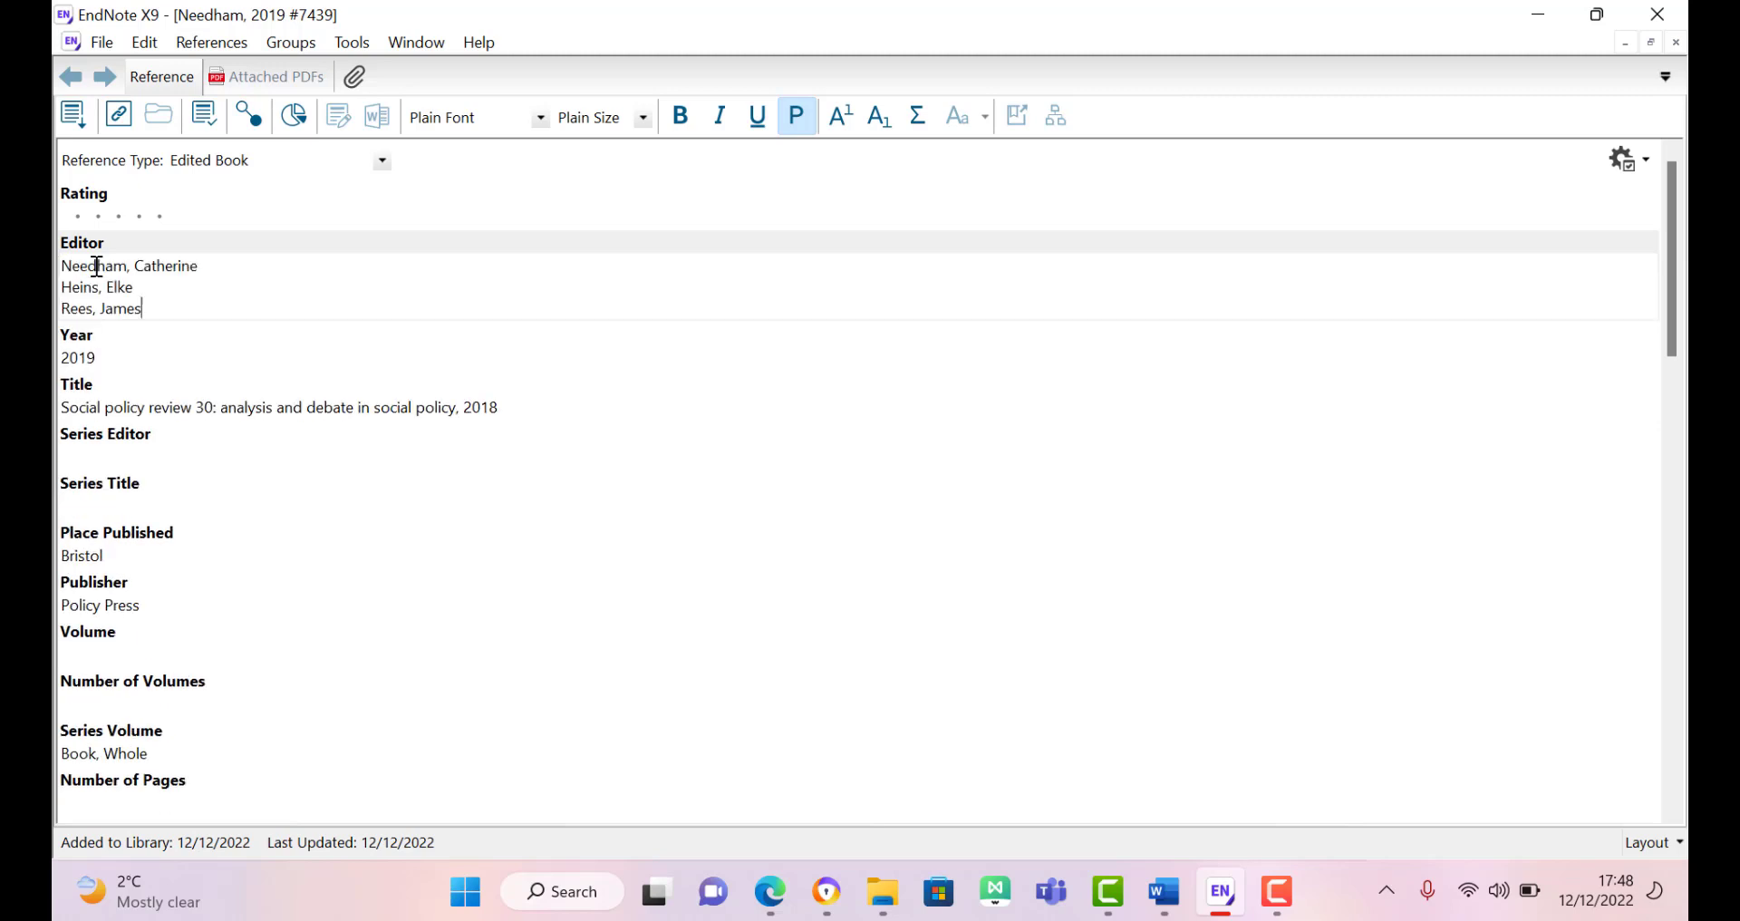
left_click(106, 460)
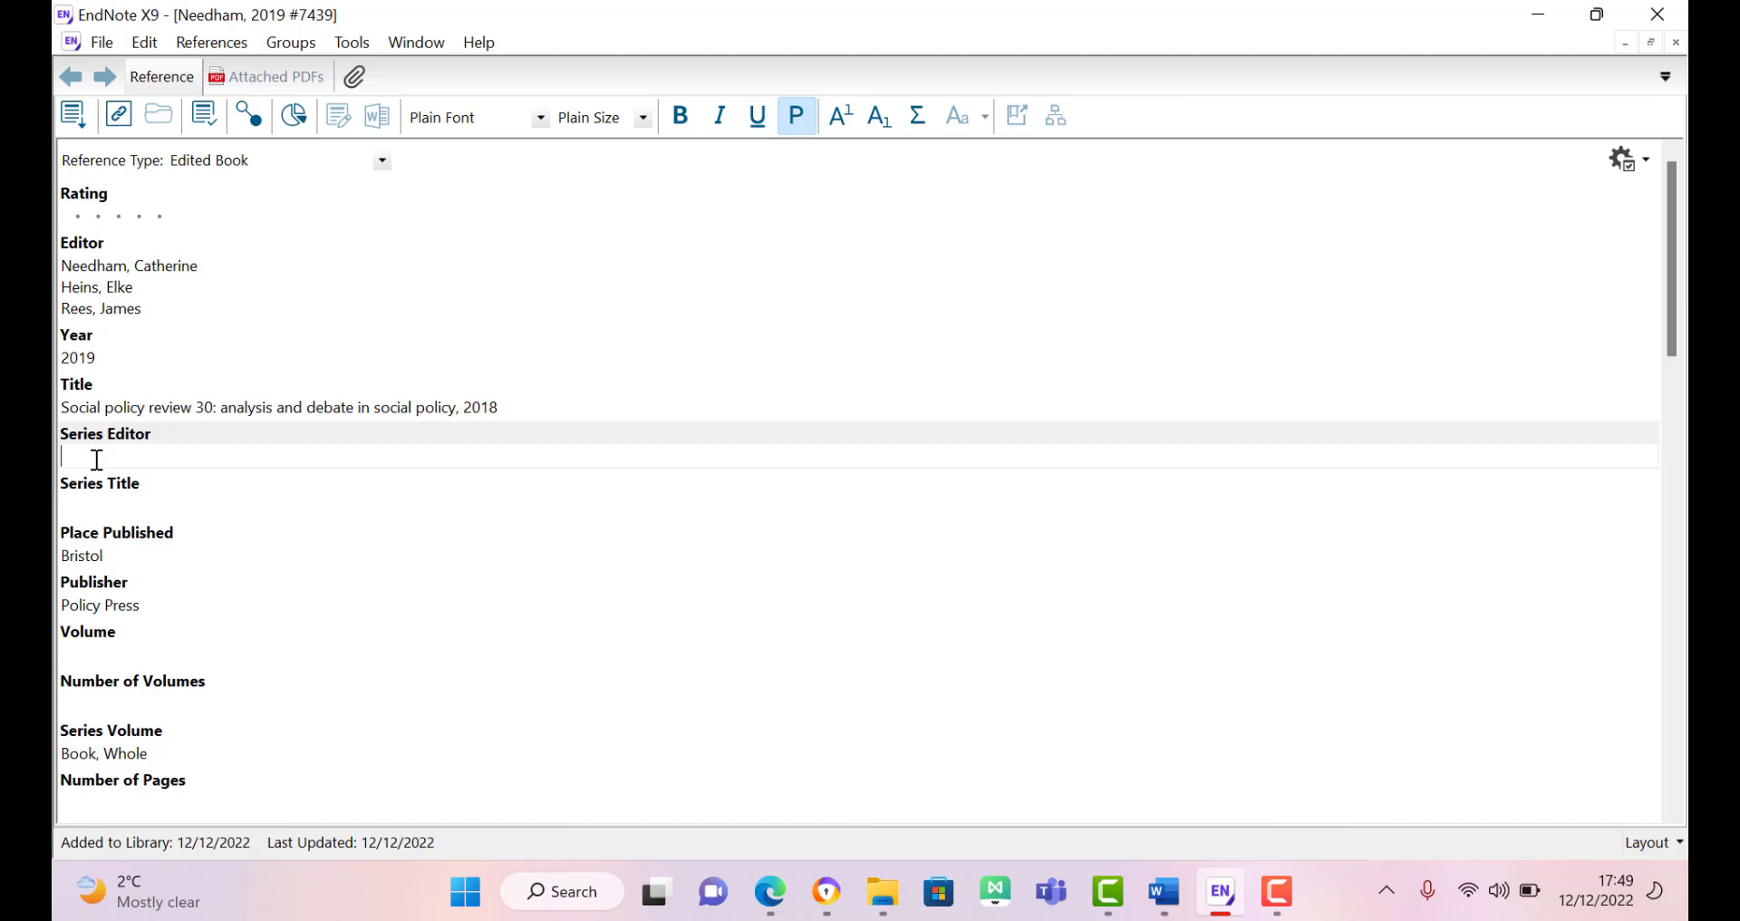
Step: Enter the chapter author's name in the Series Editor field, removing a stray space
left_click(188, 462)
key("BackSpace")
Step: Set the Series Title to 'Anatomy of essay writing'
left_click(129, 508)
type("Ch")
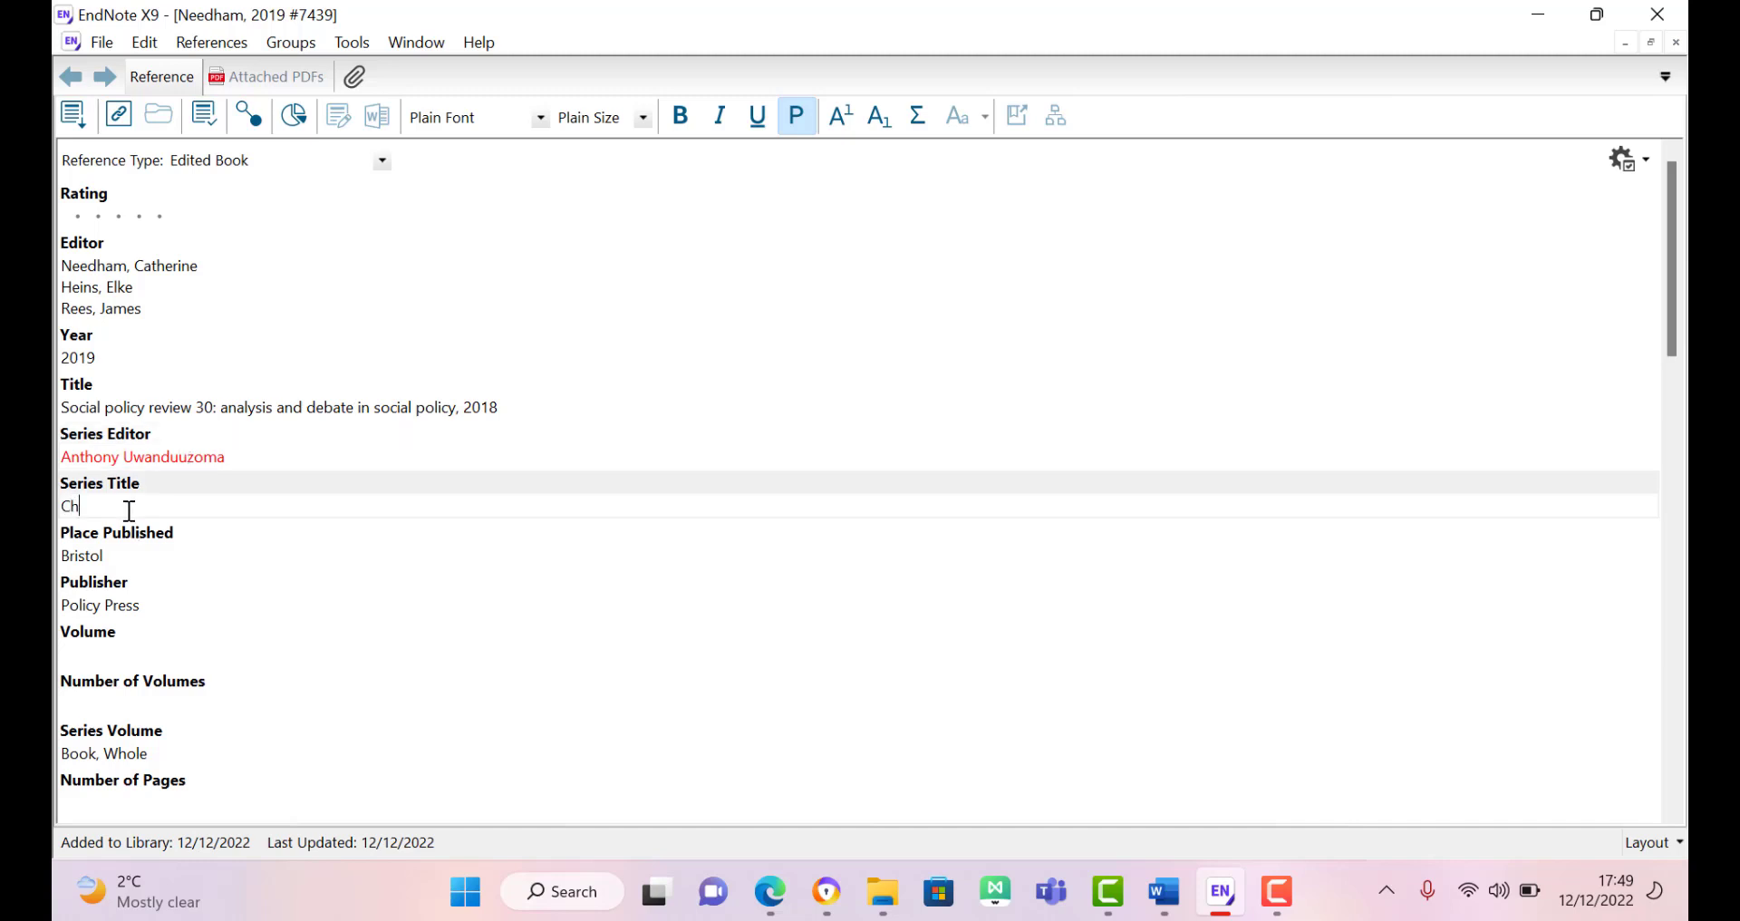
type("pat")
key("BackSpace")
key("BackSpace")
key("BackSpace")
key("BackSpace")
key("BackSpace")
type("tomy of essay writing")
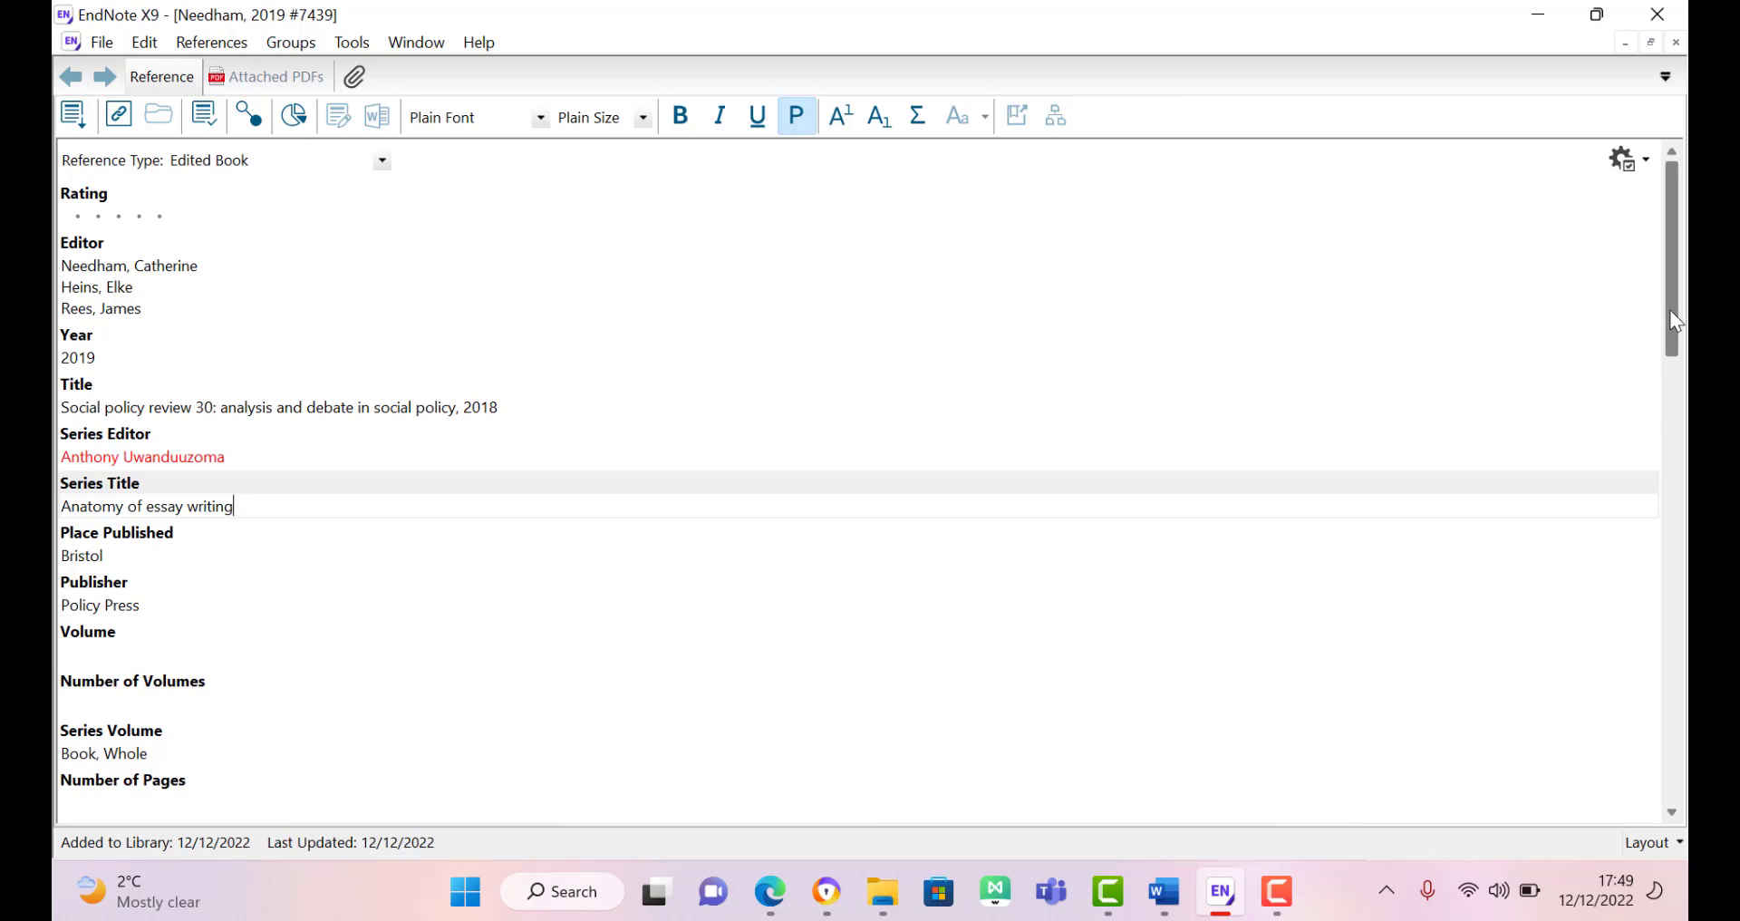
left_click_drag(1669, 310, 1683, 410)
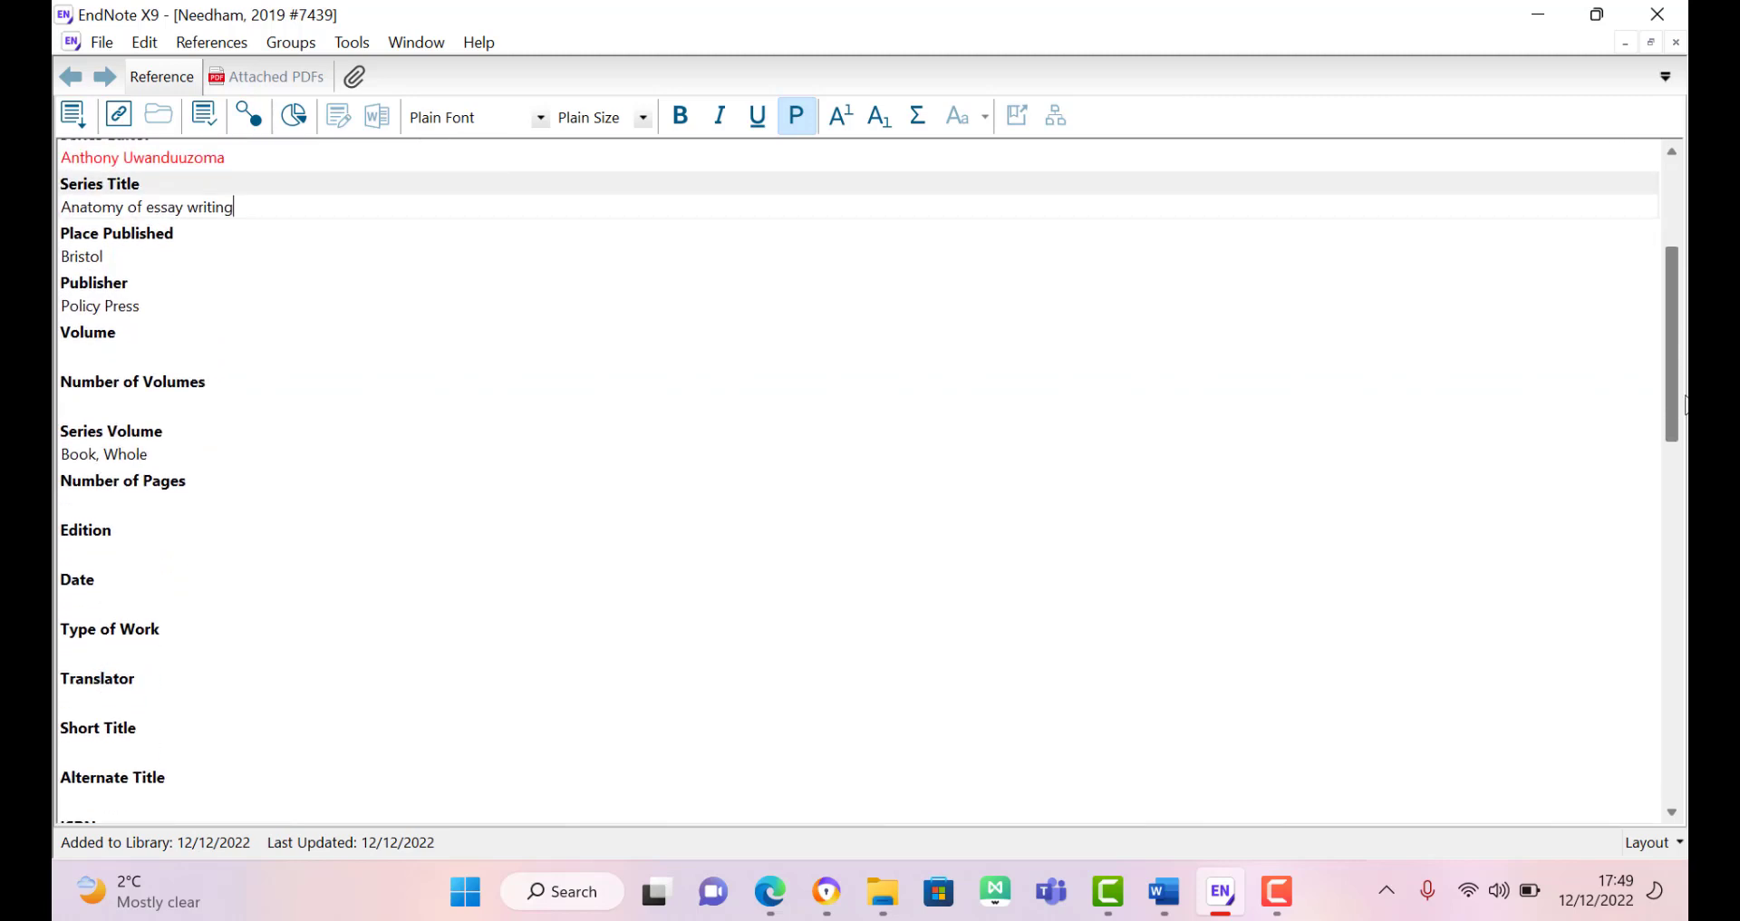
left_click(195, 494)
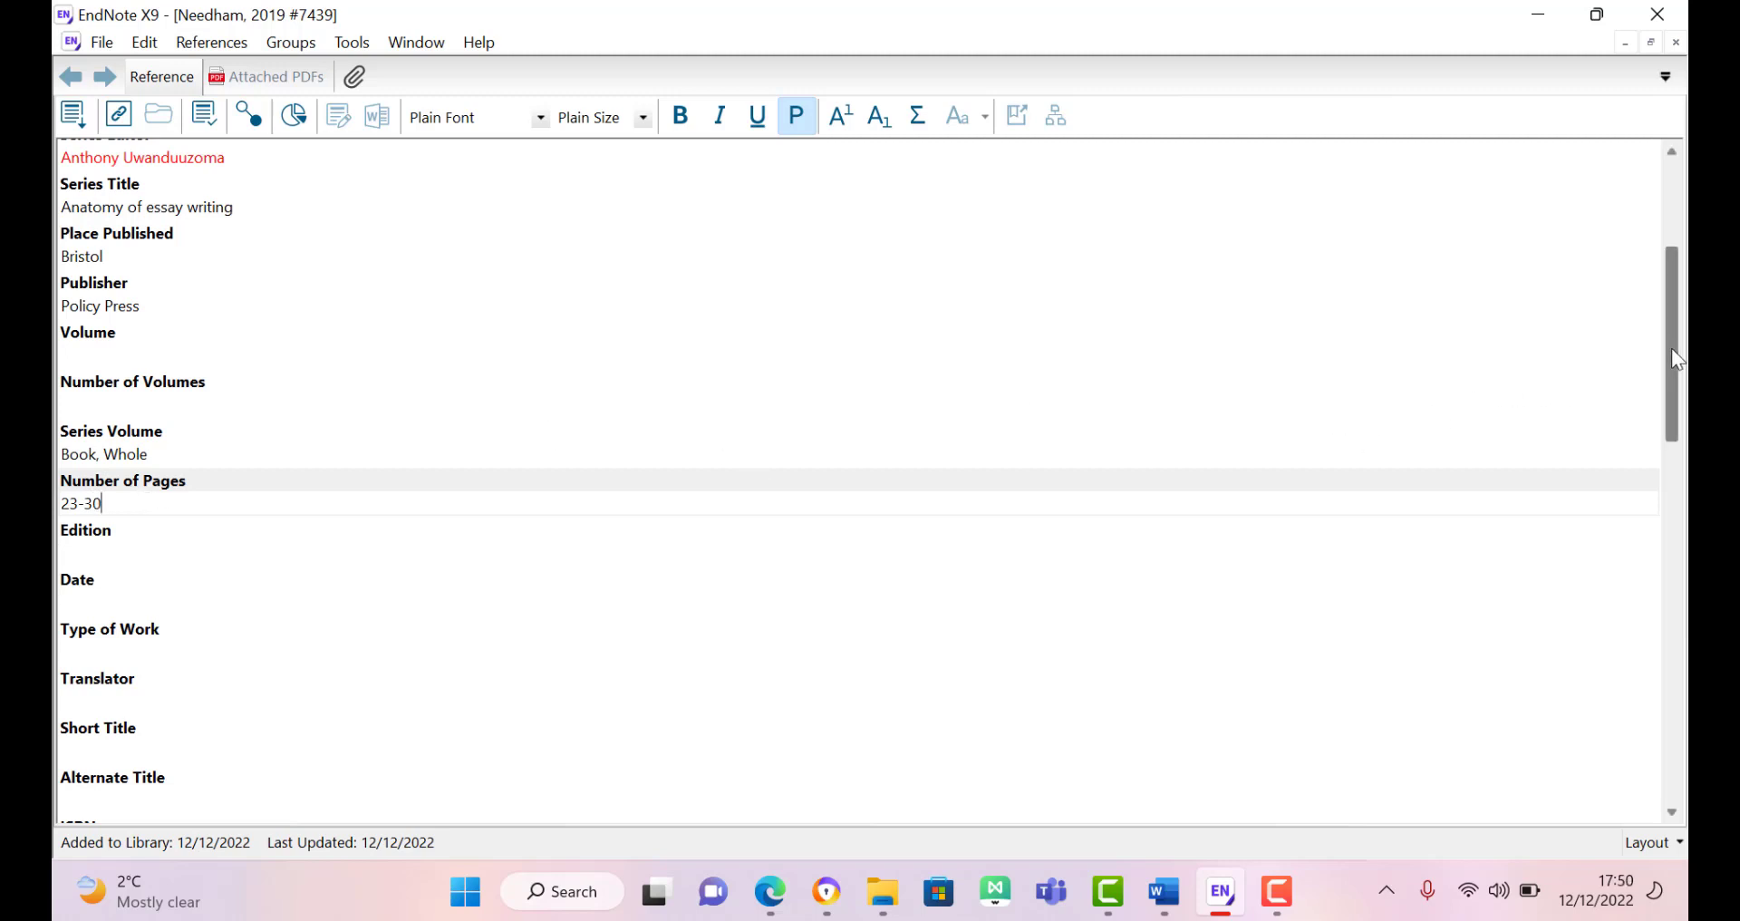
left_click_drag(1672, 348, 1664, 399)
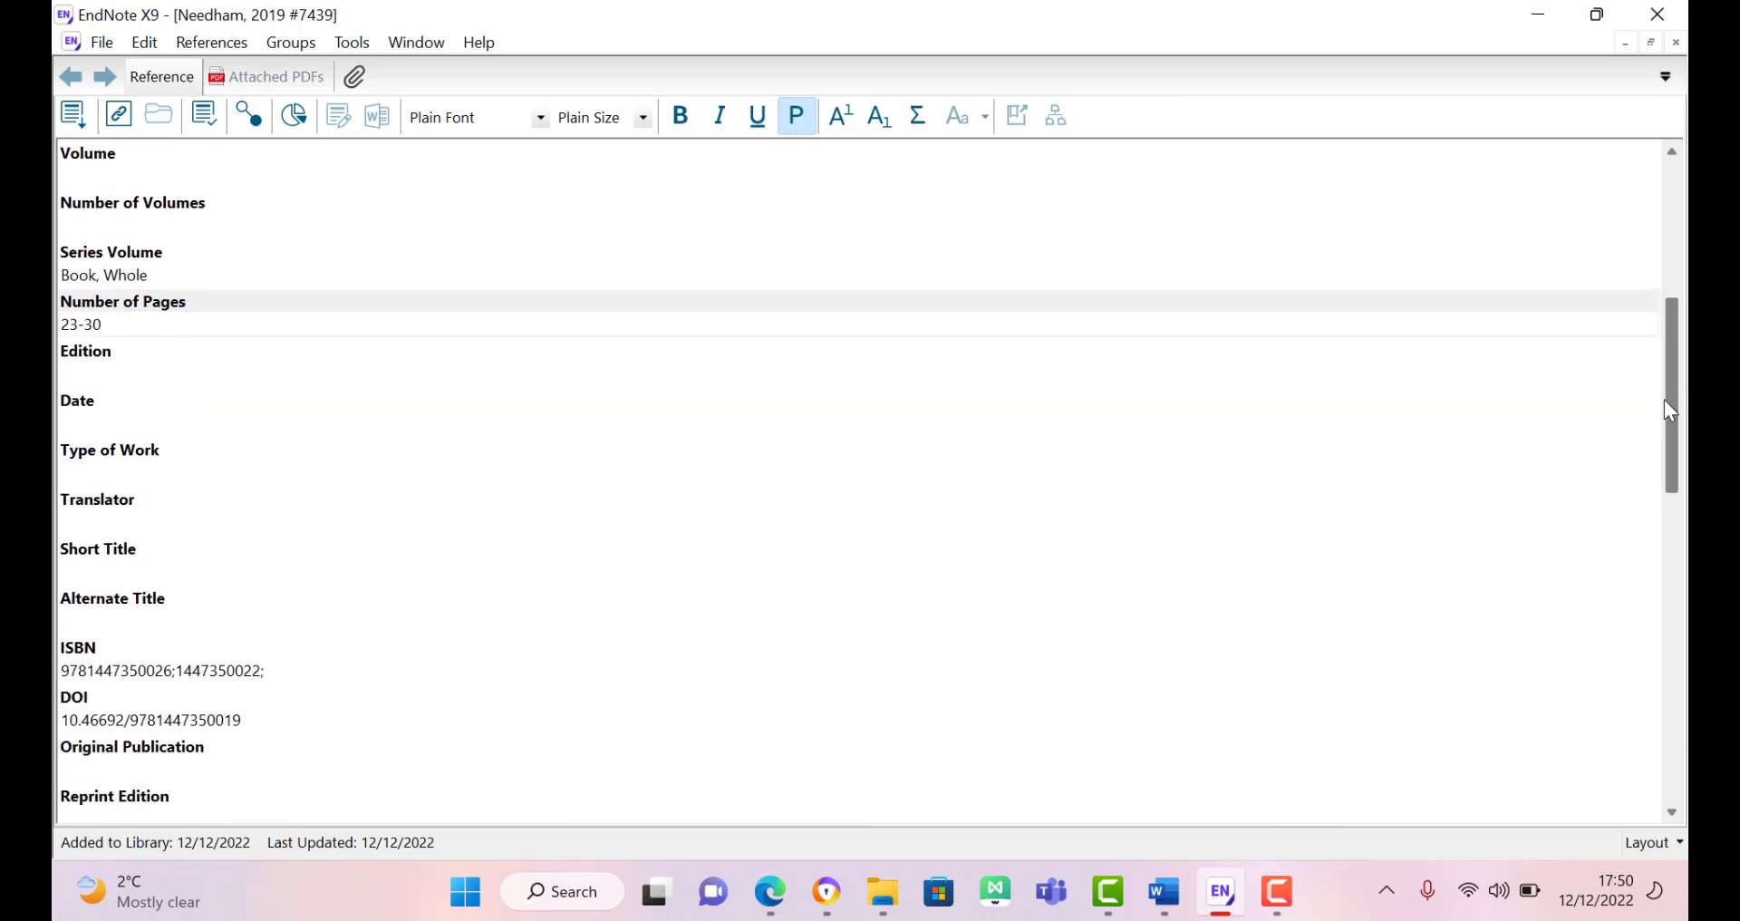
left_click(96, 374)
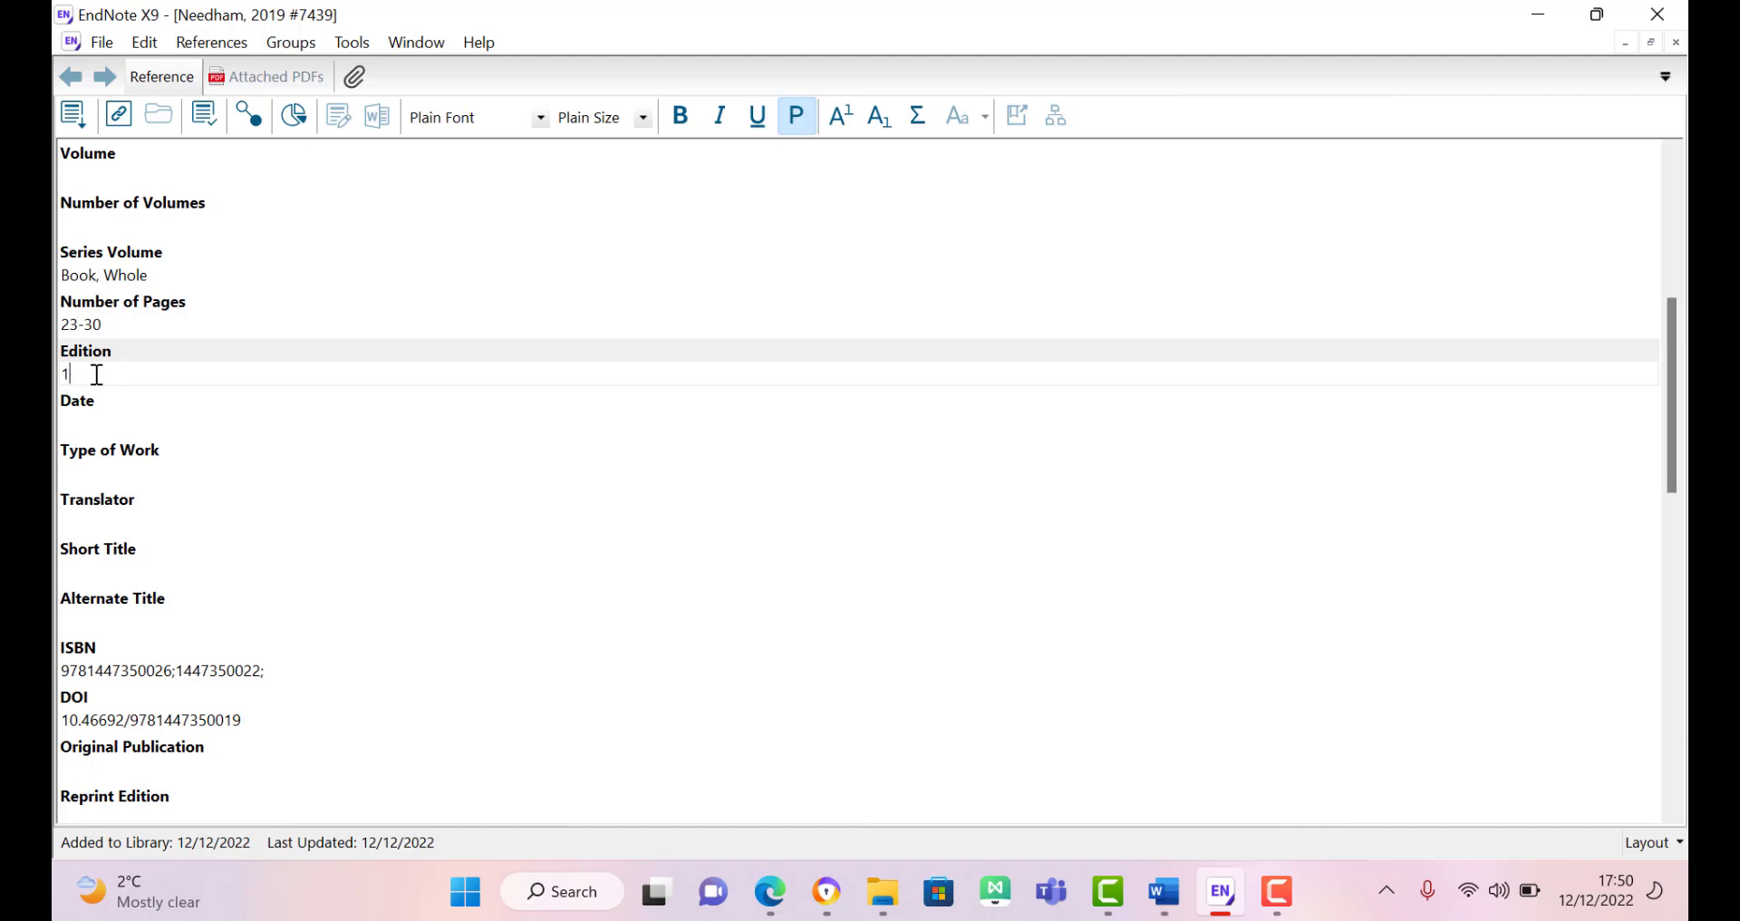
type("2nd")
left_click_drag(1667, 417, 1686, 793)
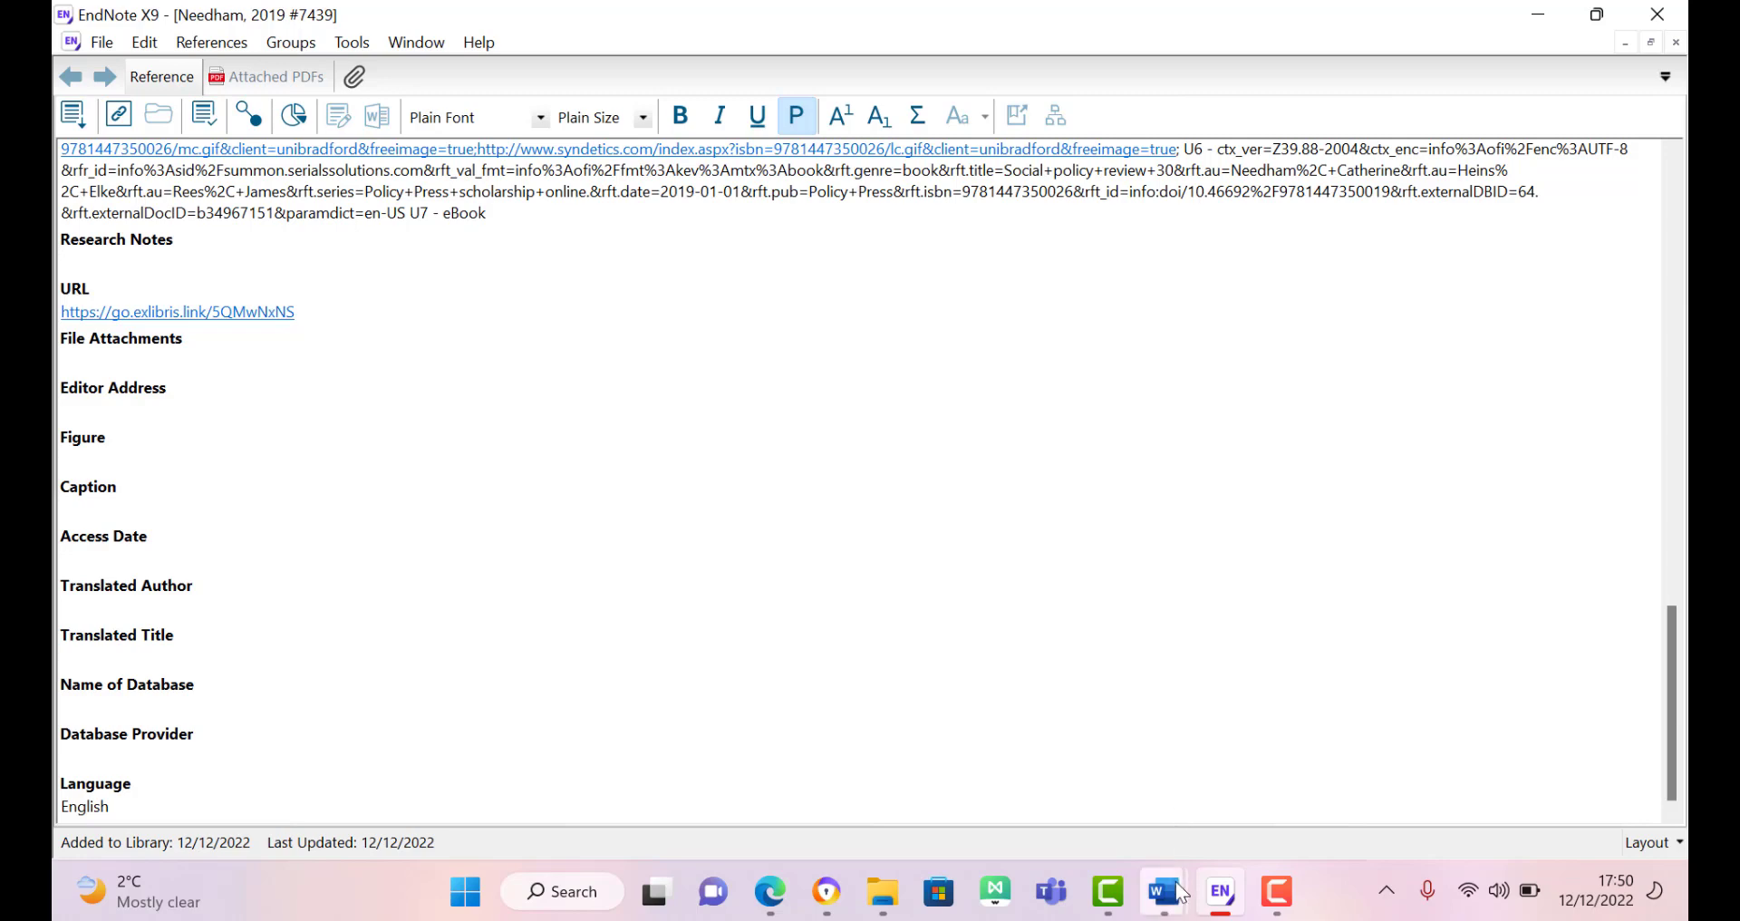
mouse_move(1167, 892)
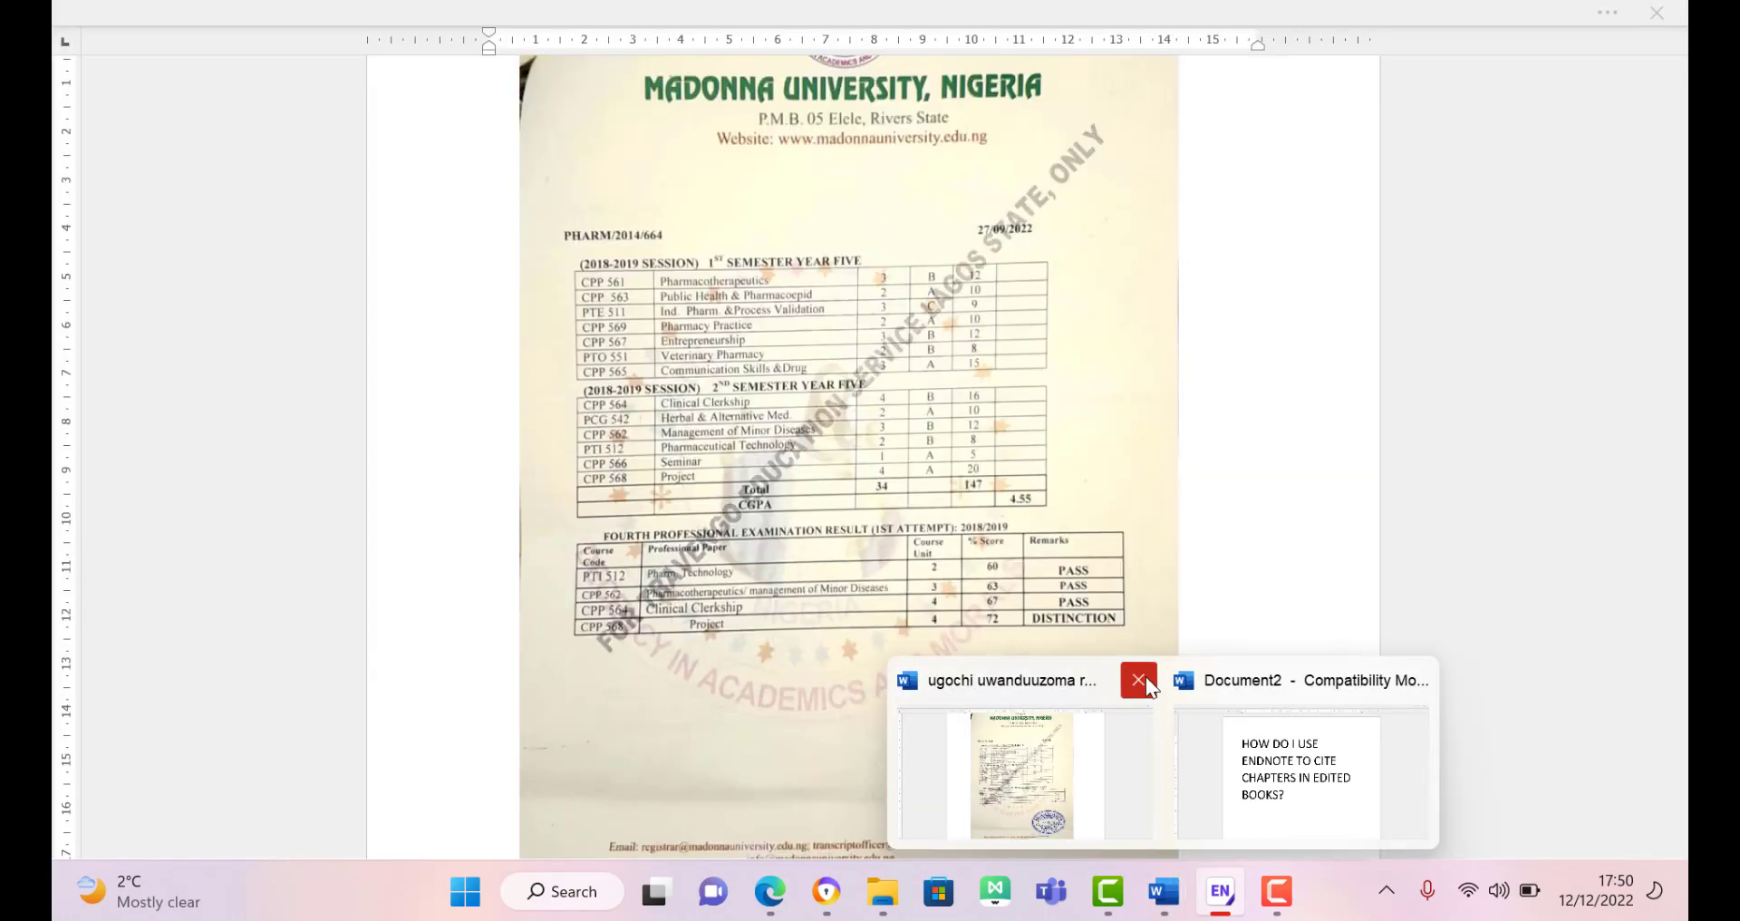
Step: Close the transcripts document and create a new blank document from Document2
left_click(1138, 680)
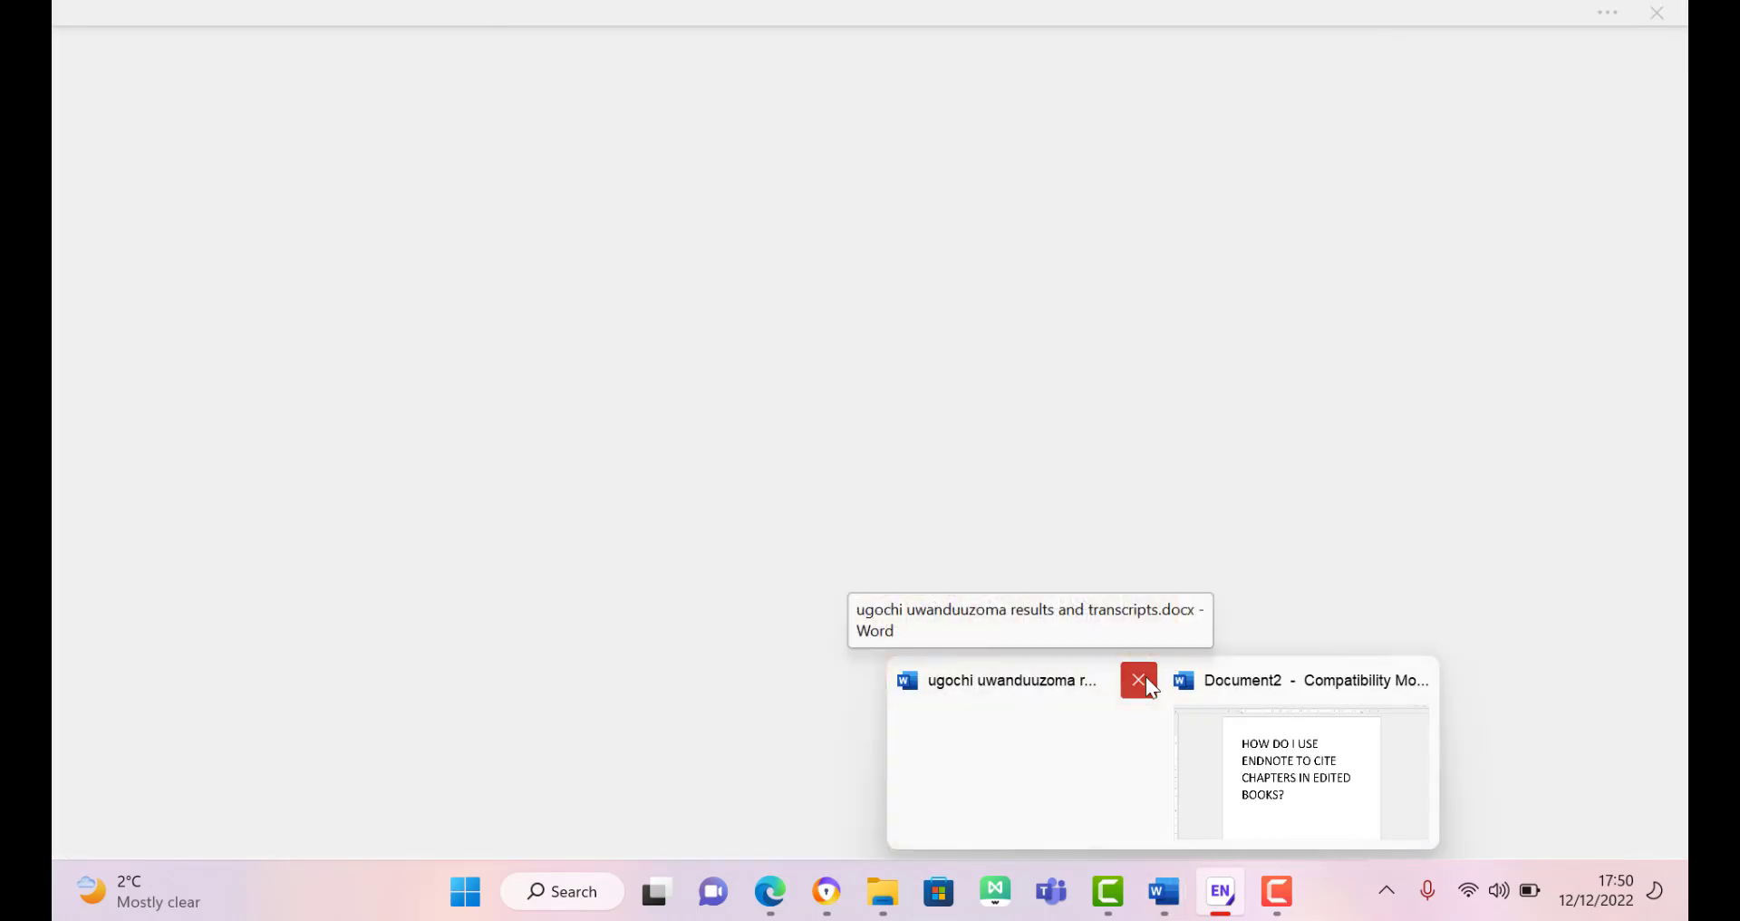
left_click(1182, 780)
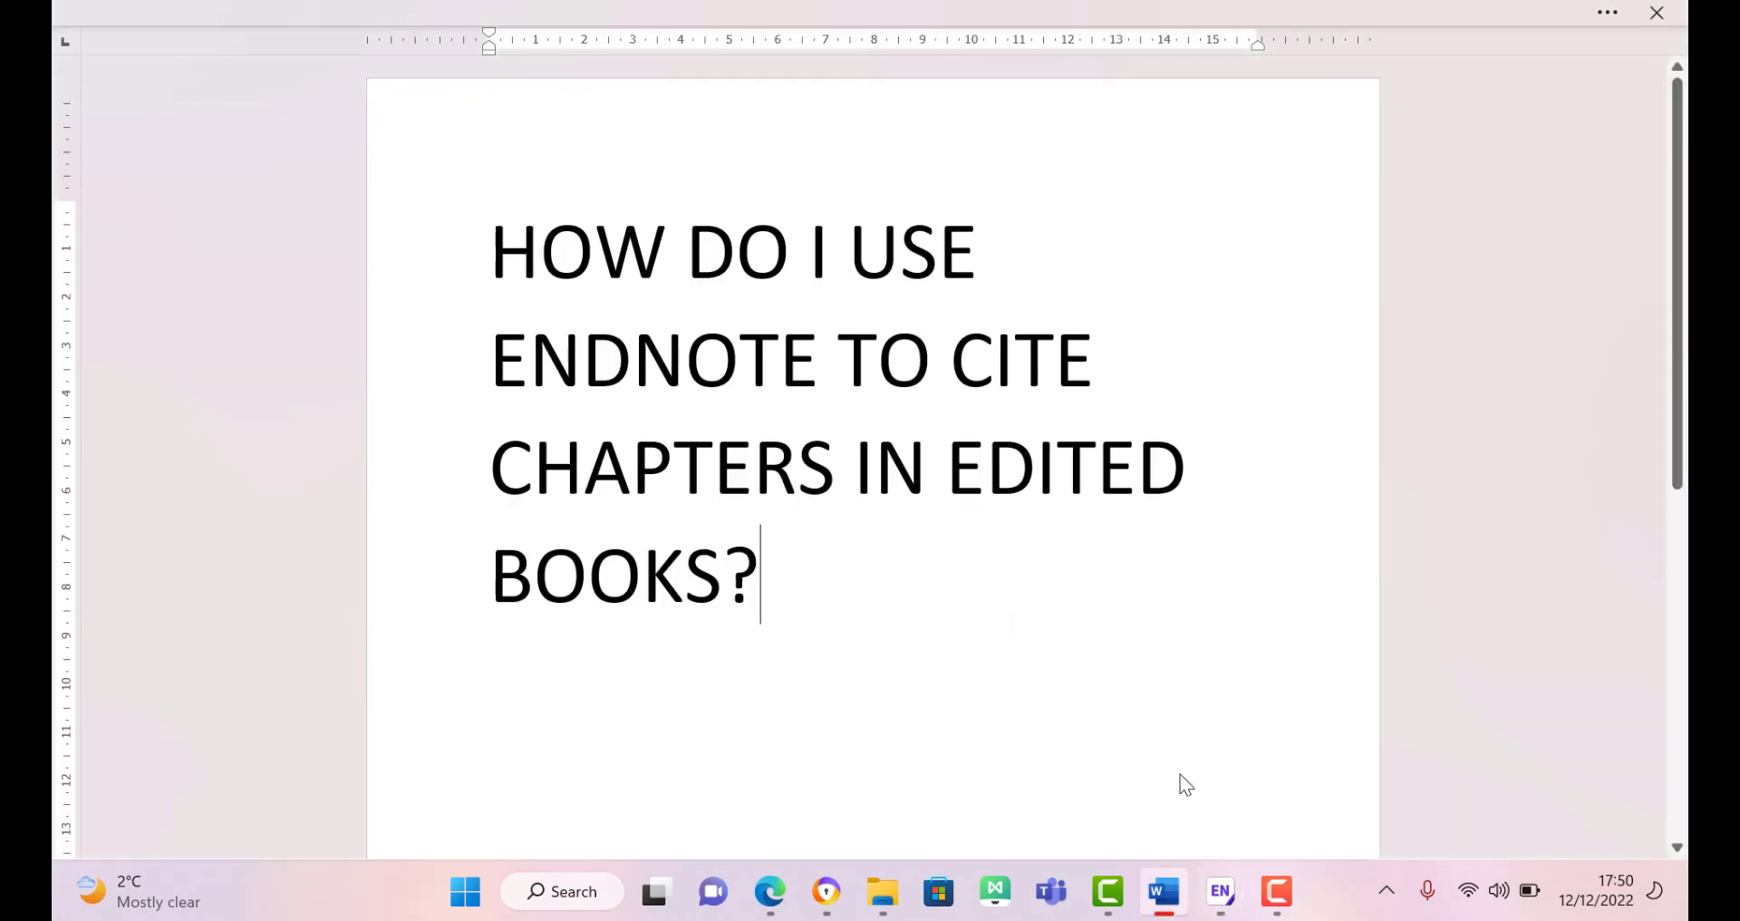
key("ctrl+n")
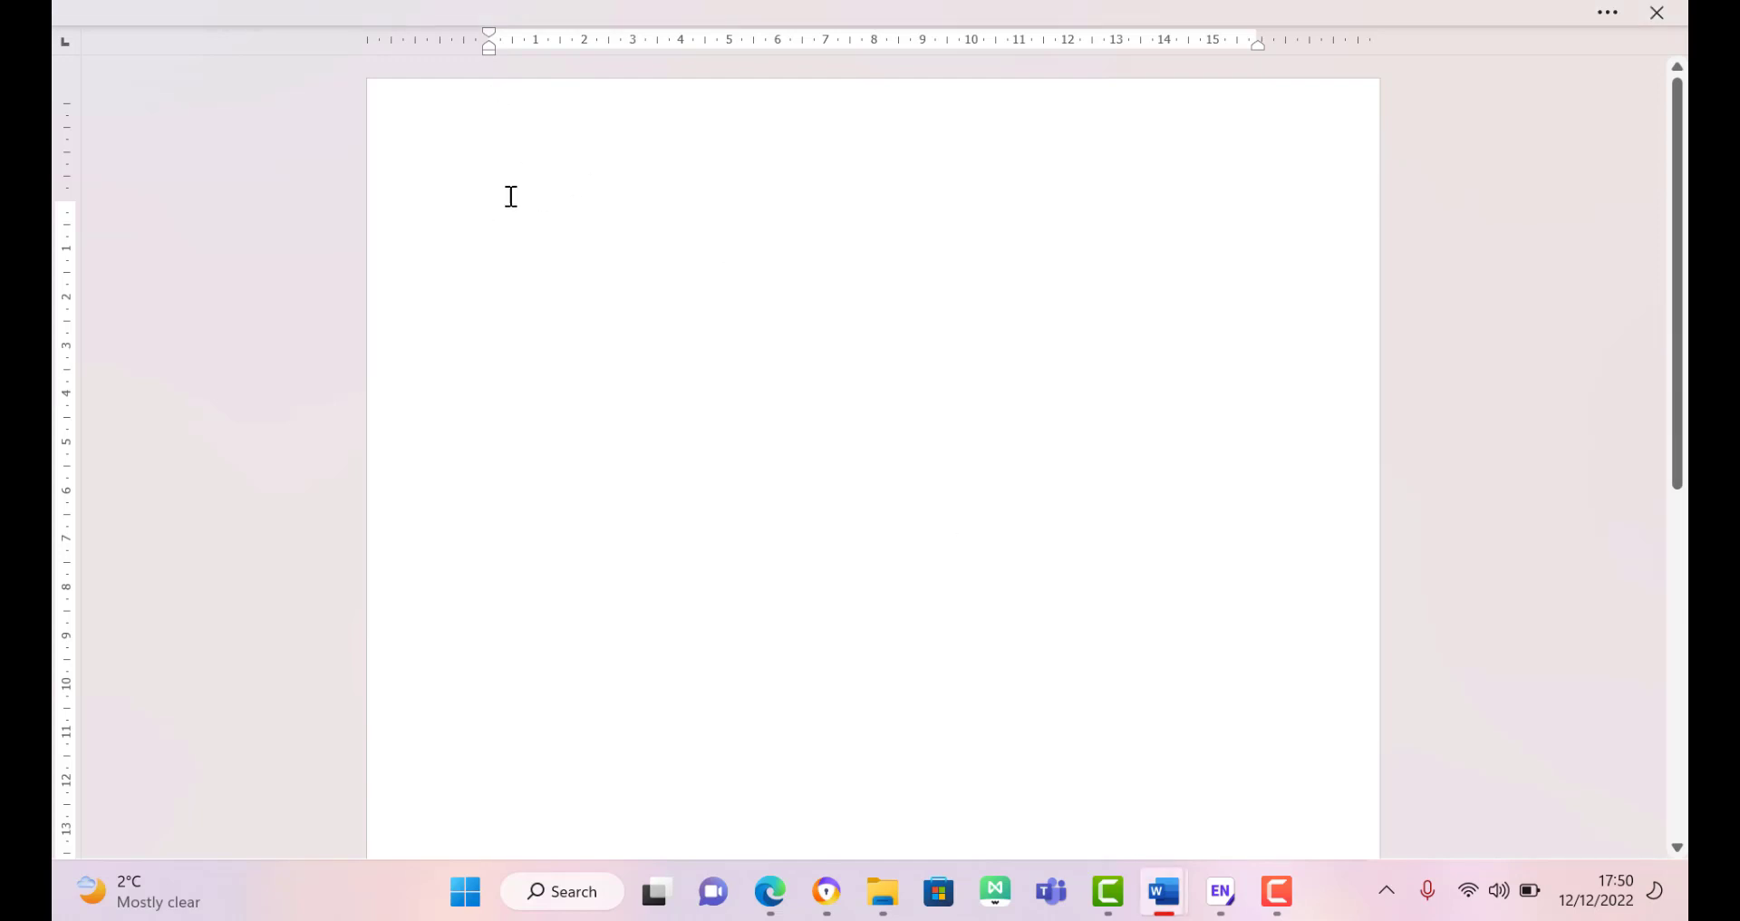
Step: Load the EndNote citation tools in Document3 and type a line of test text
key("alt")
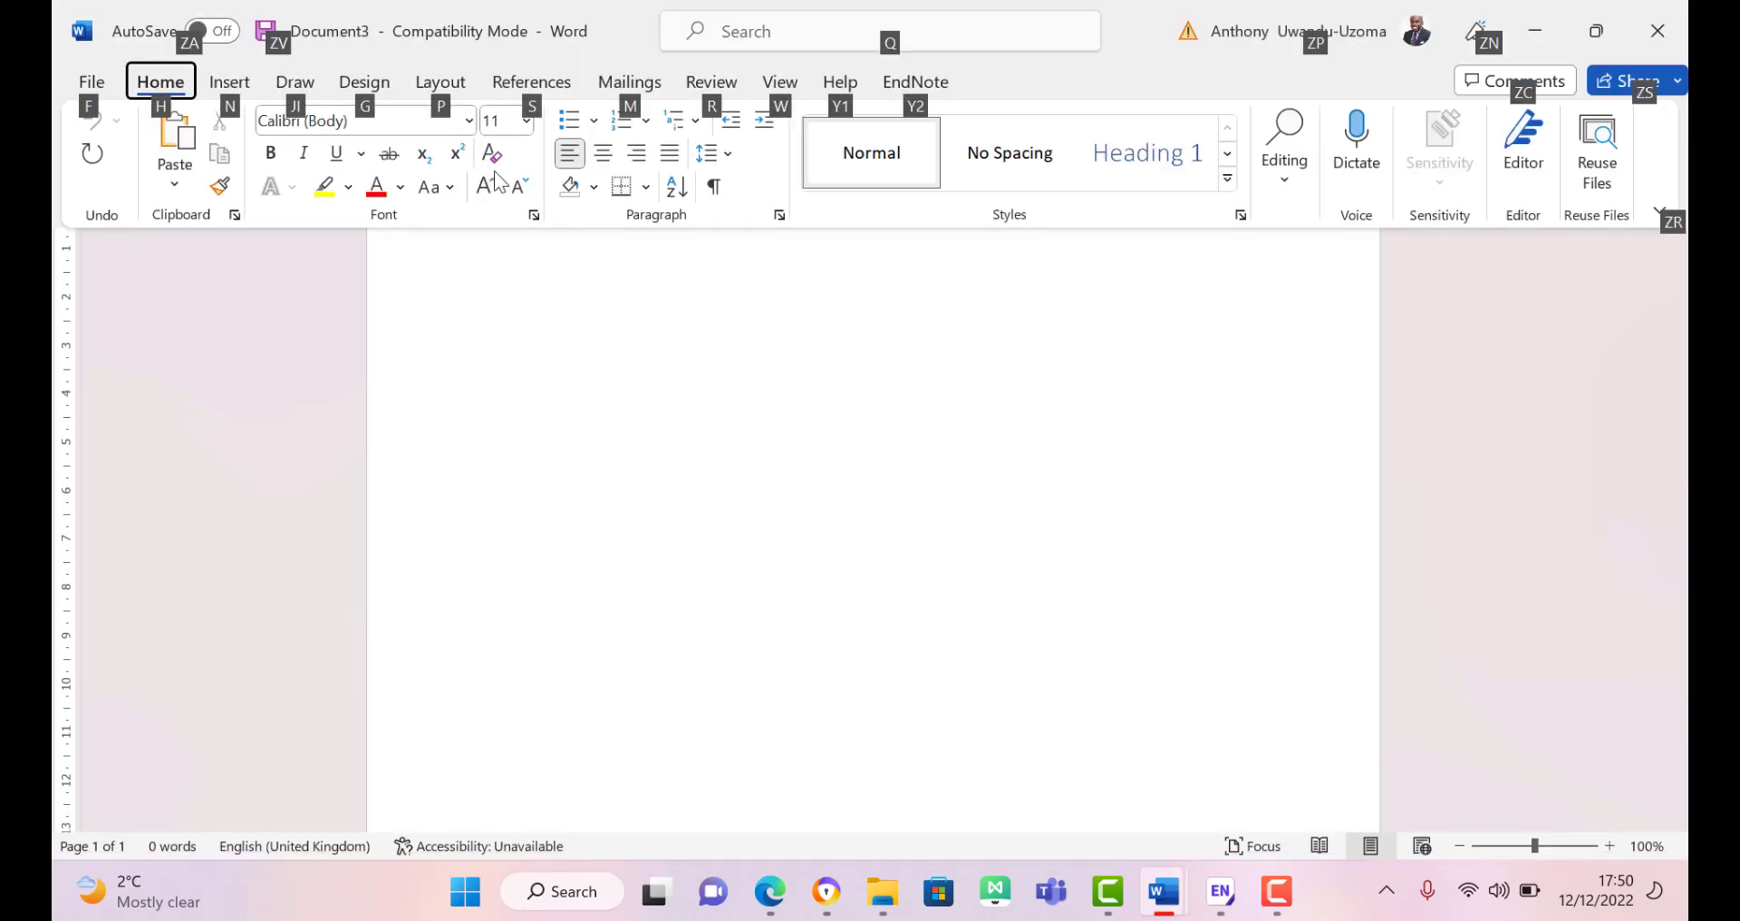
key("alt")
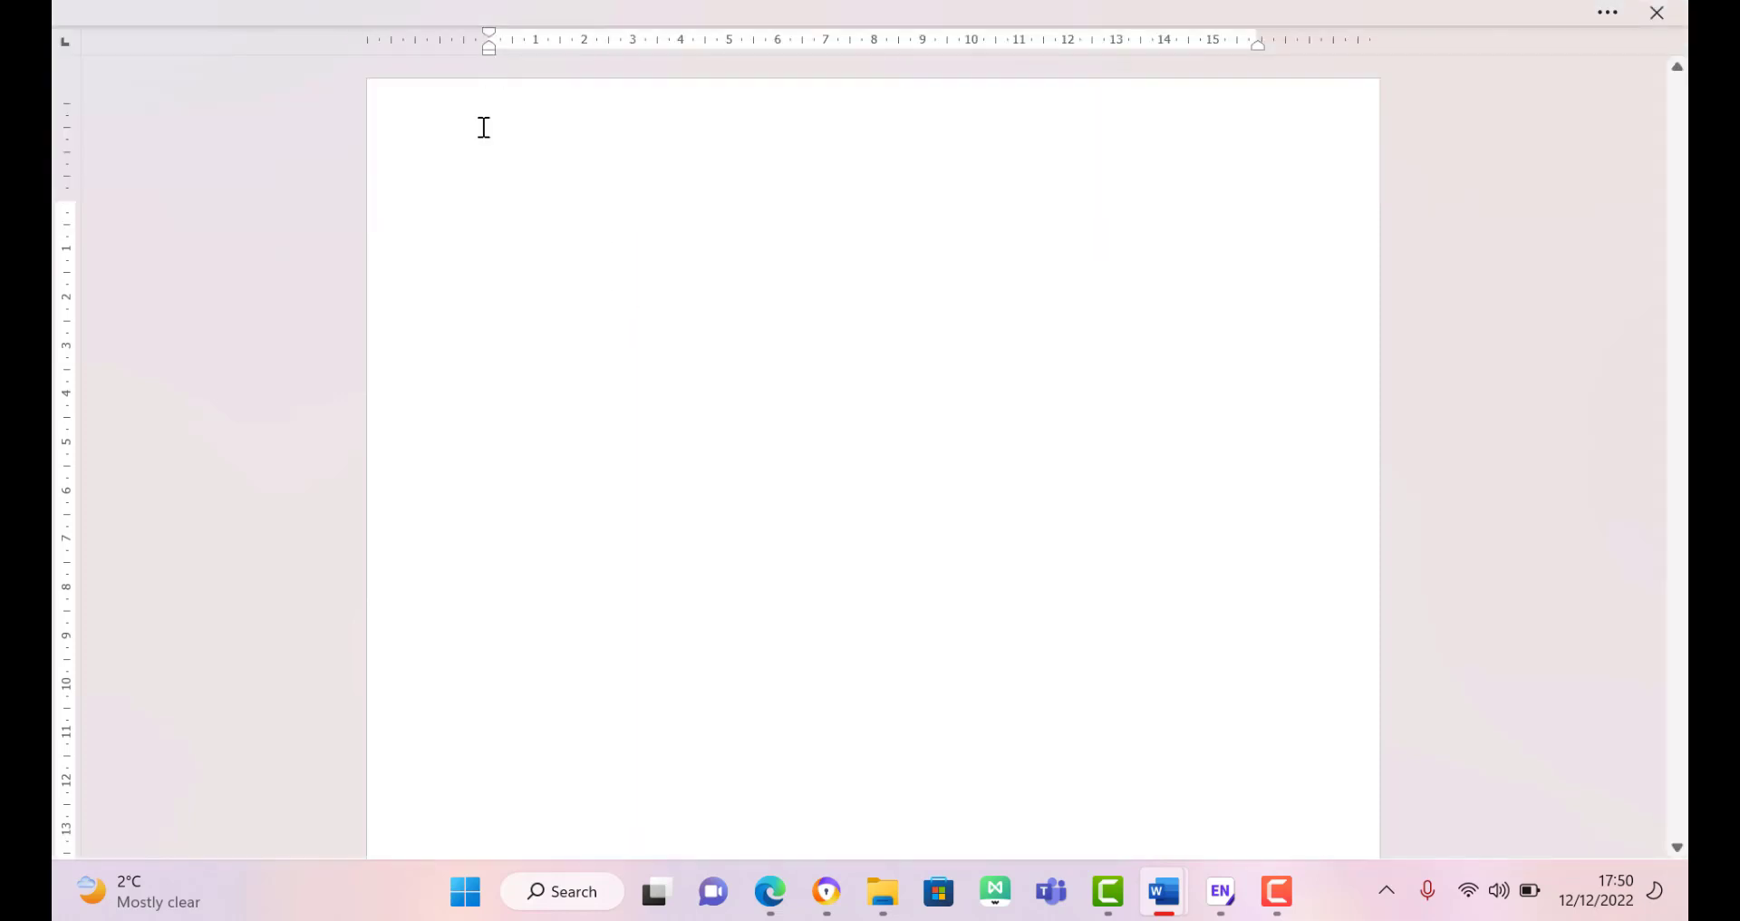
key("alt")
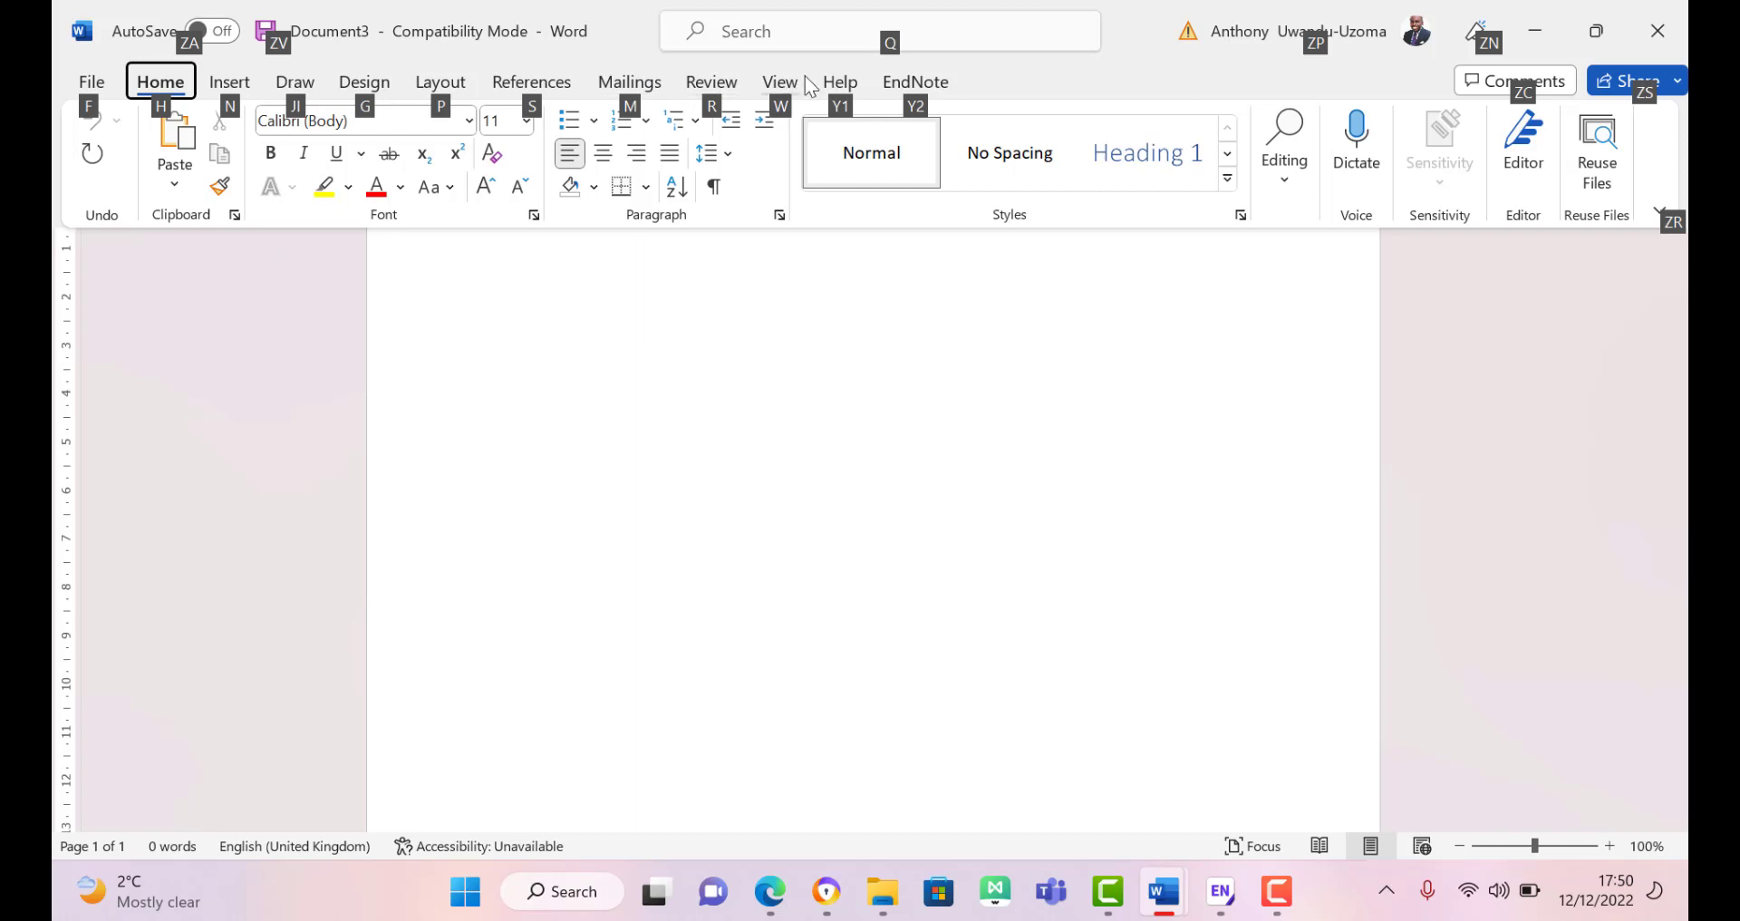
left_click(915, 80)
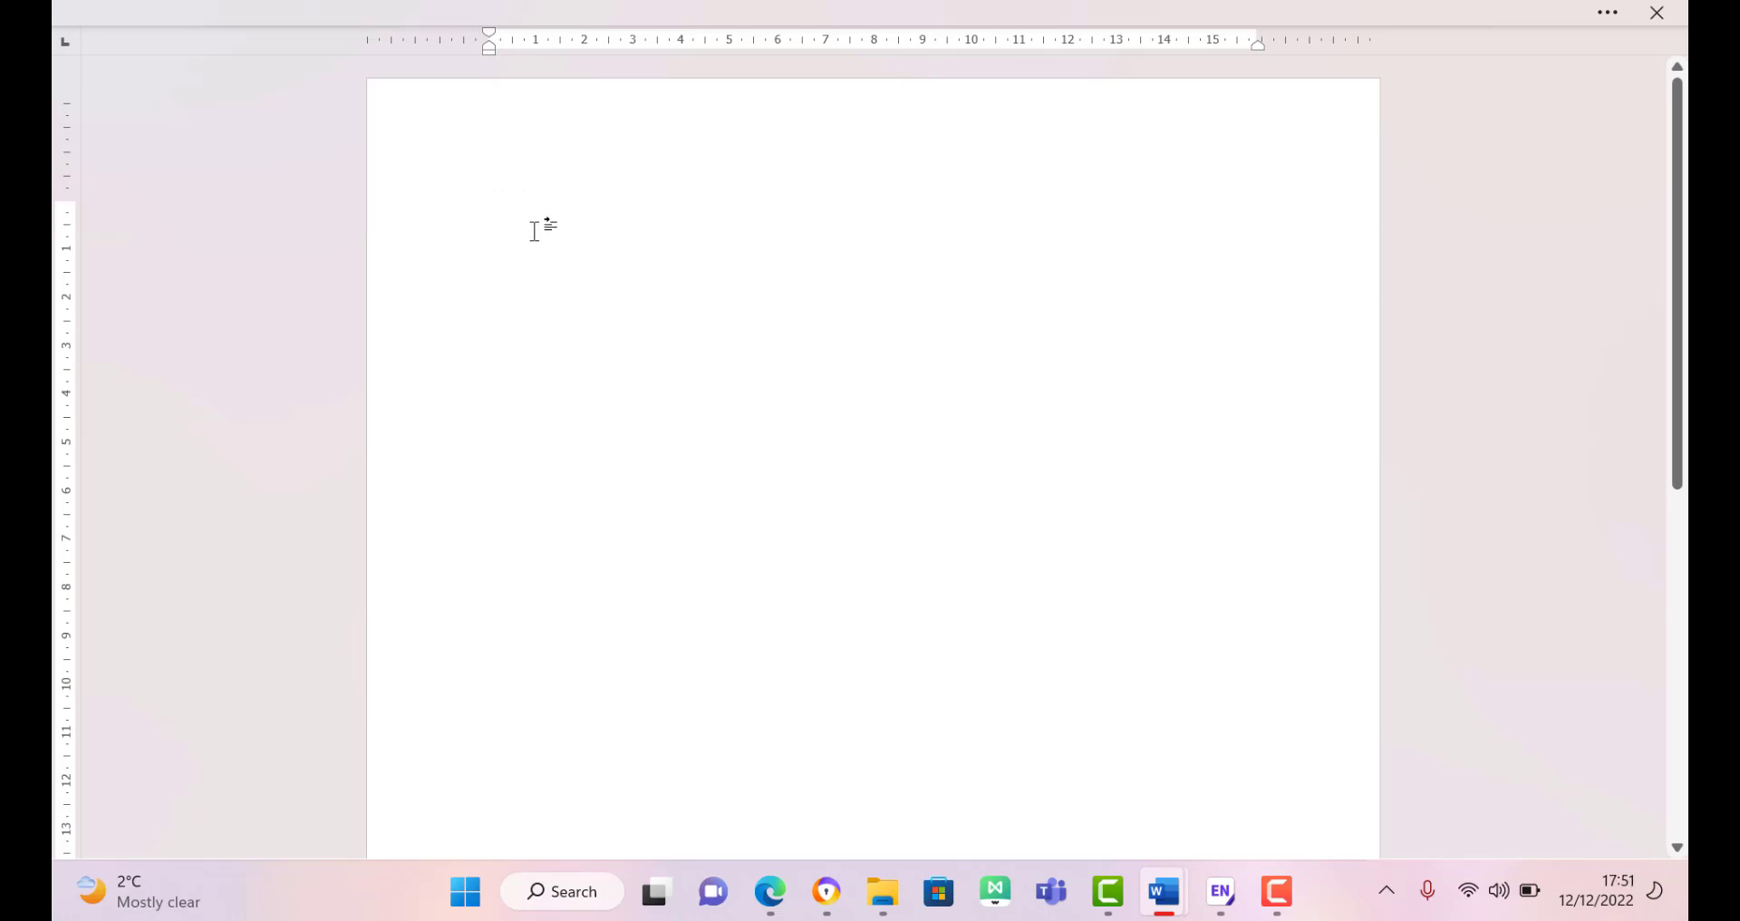
type("ggjahkkahdakj")
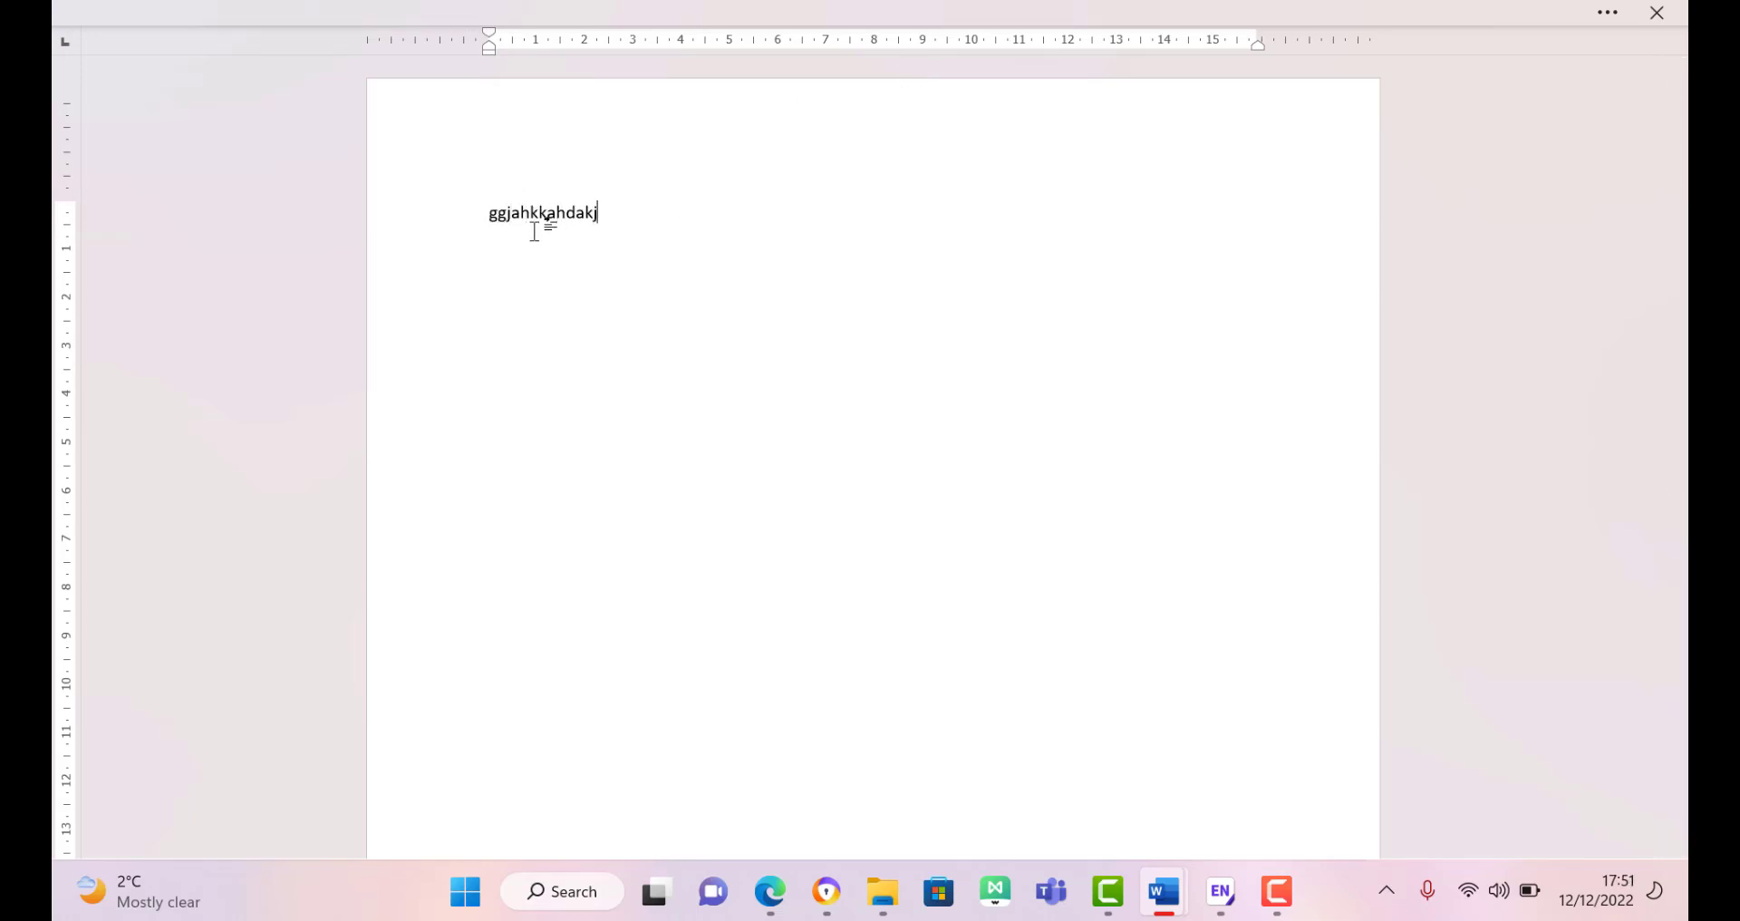
type("dljlal")
Step: Close the Social policy review 30 reference editor in EndNote and return to Word's Document3 ribbon
left_click(1223, 897)
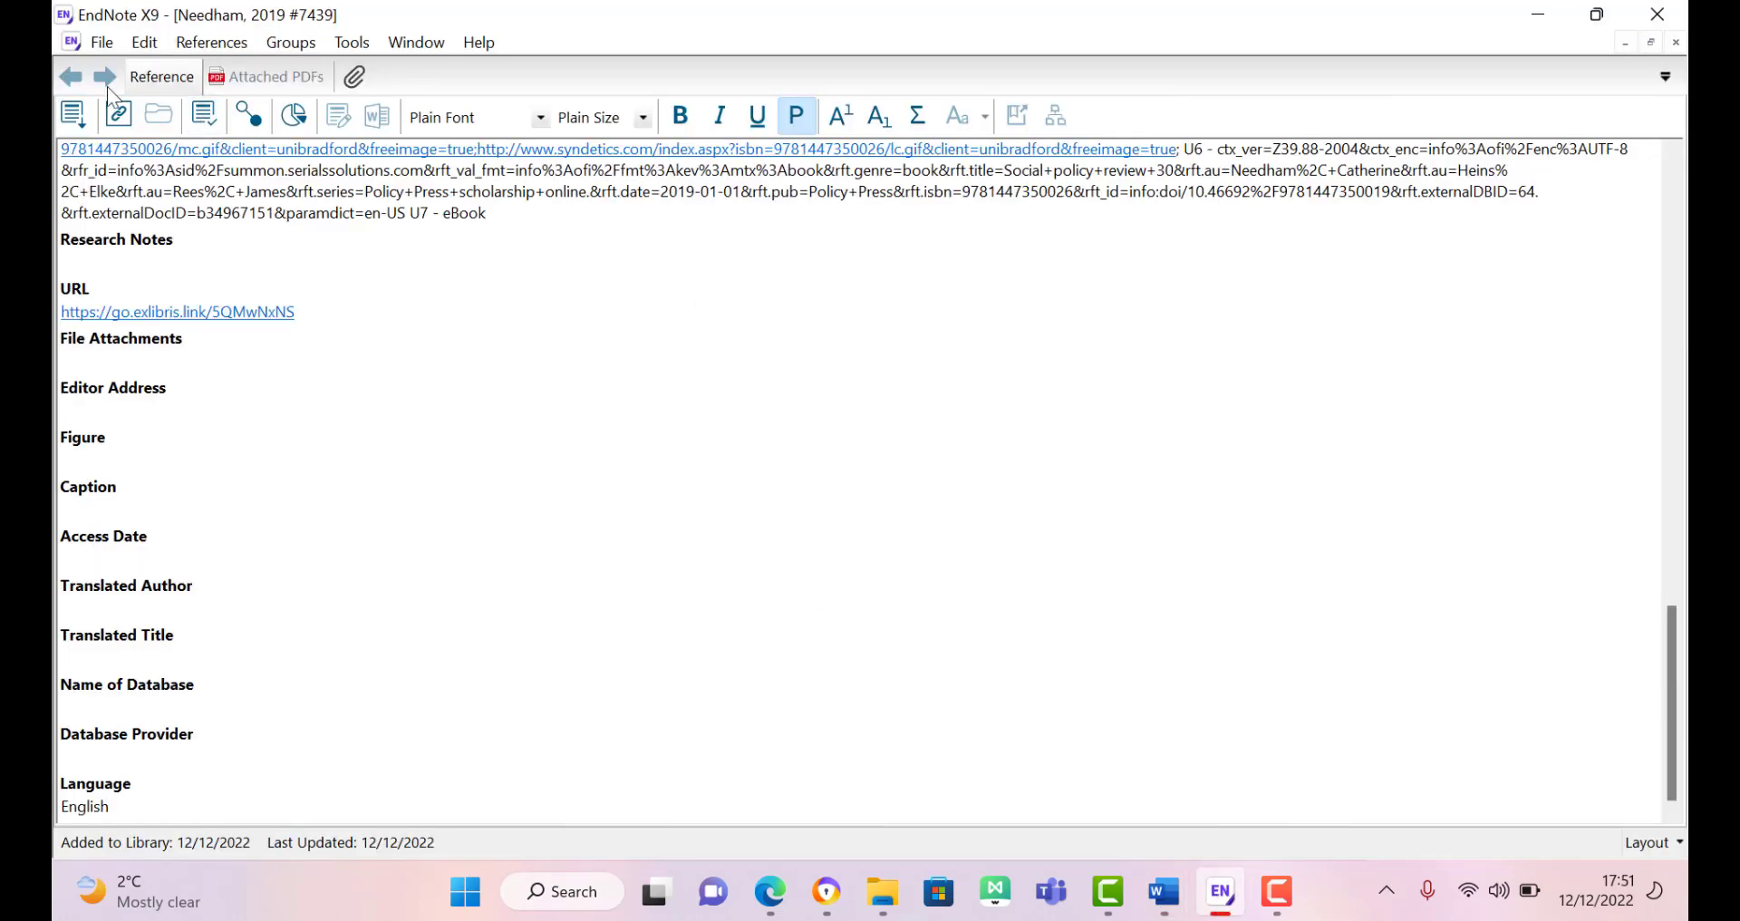
left_click(1676, 46)
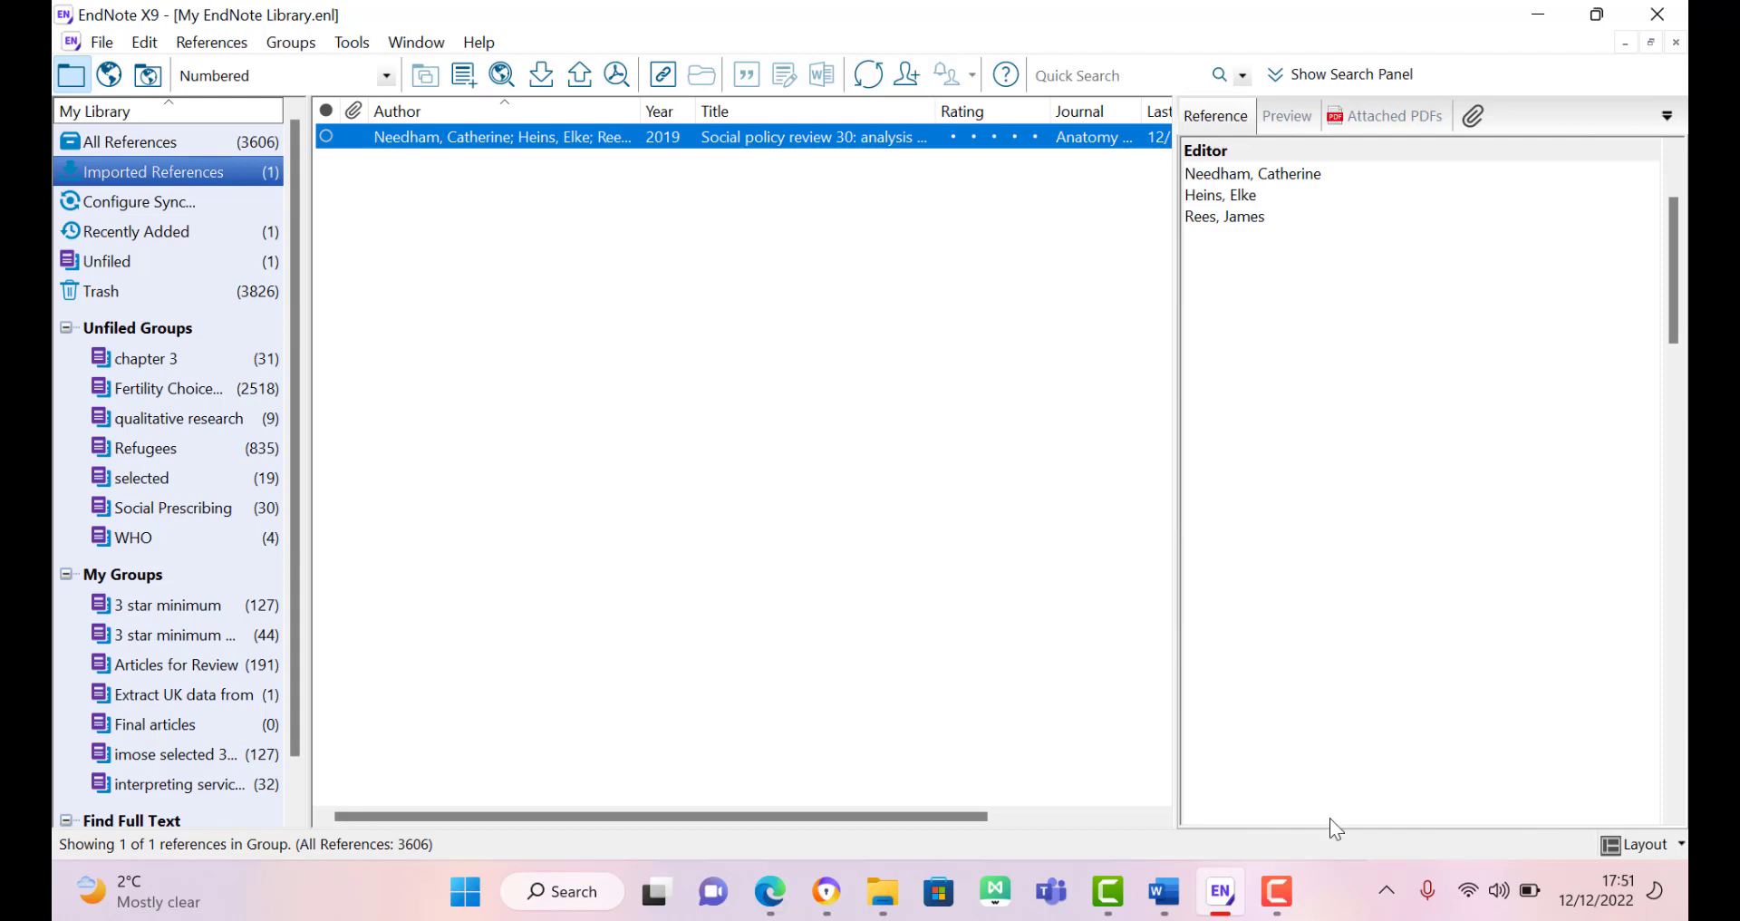
left_click(1182, 892)
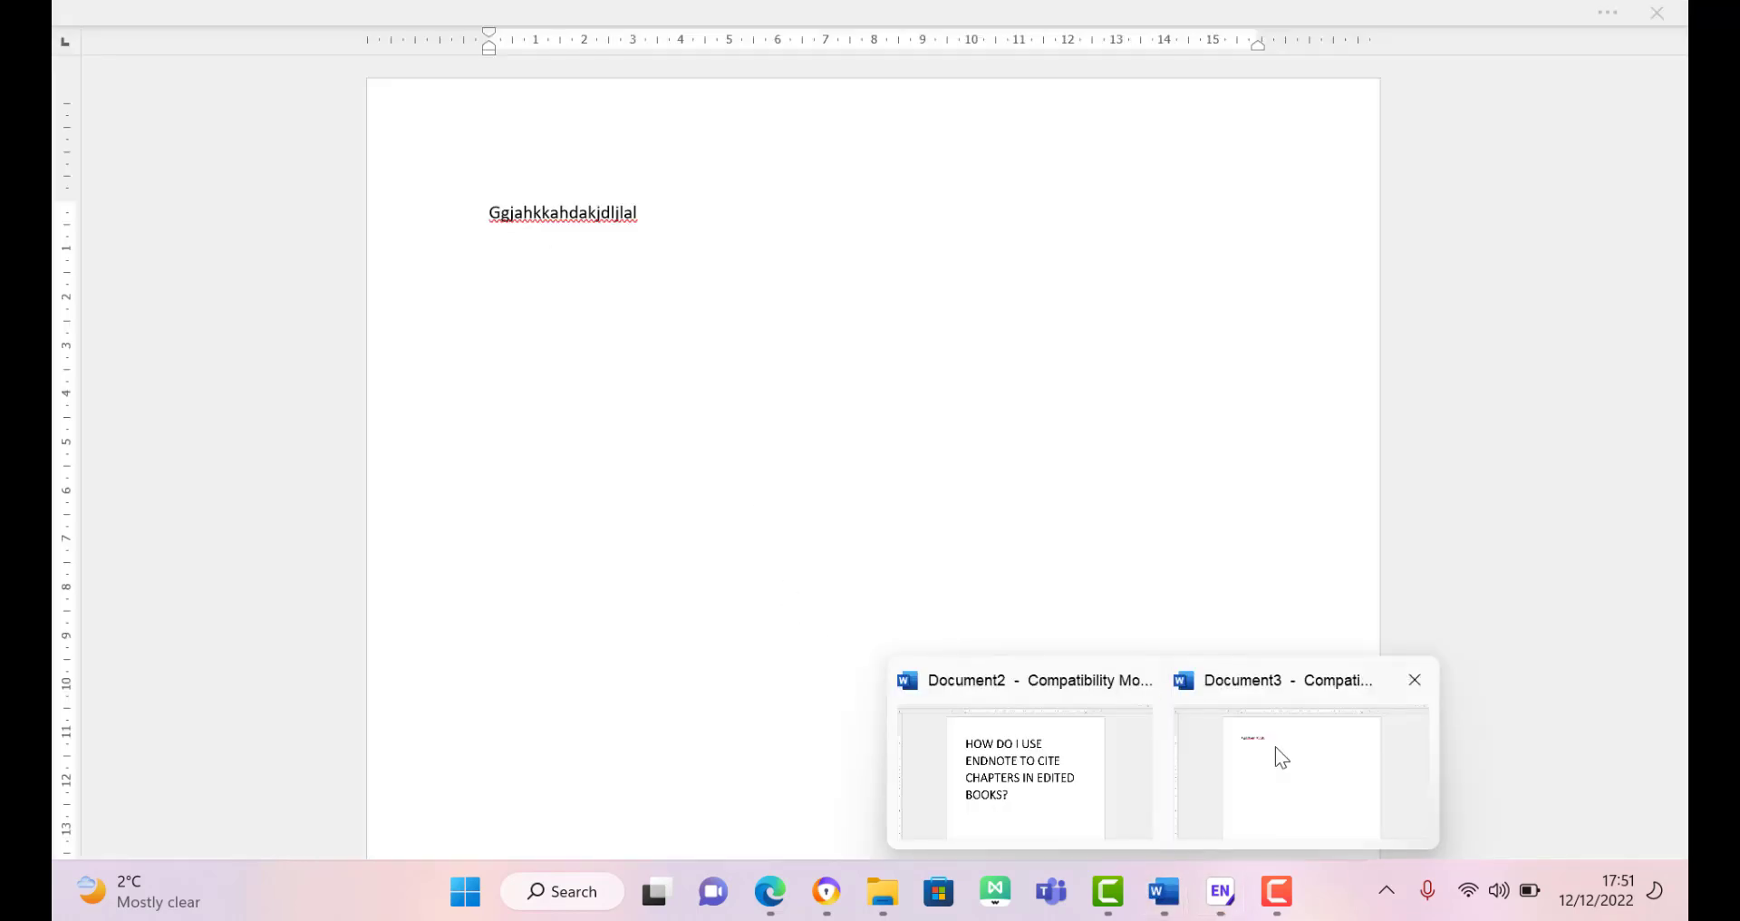
left_click(1275, 746)
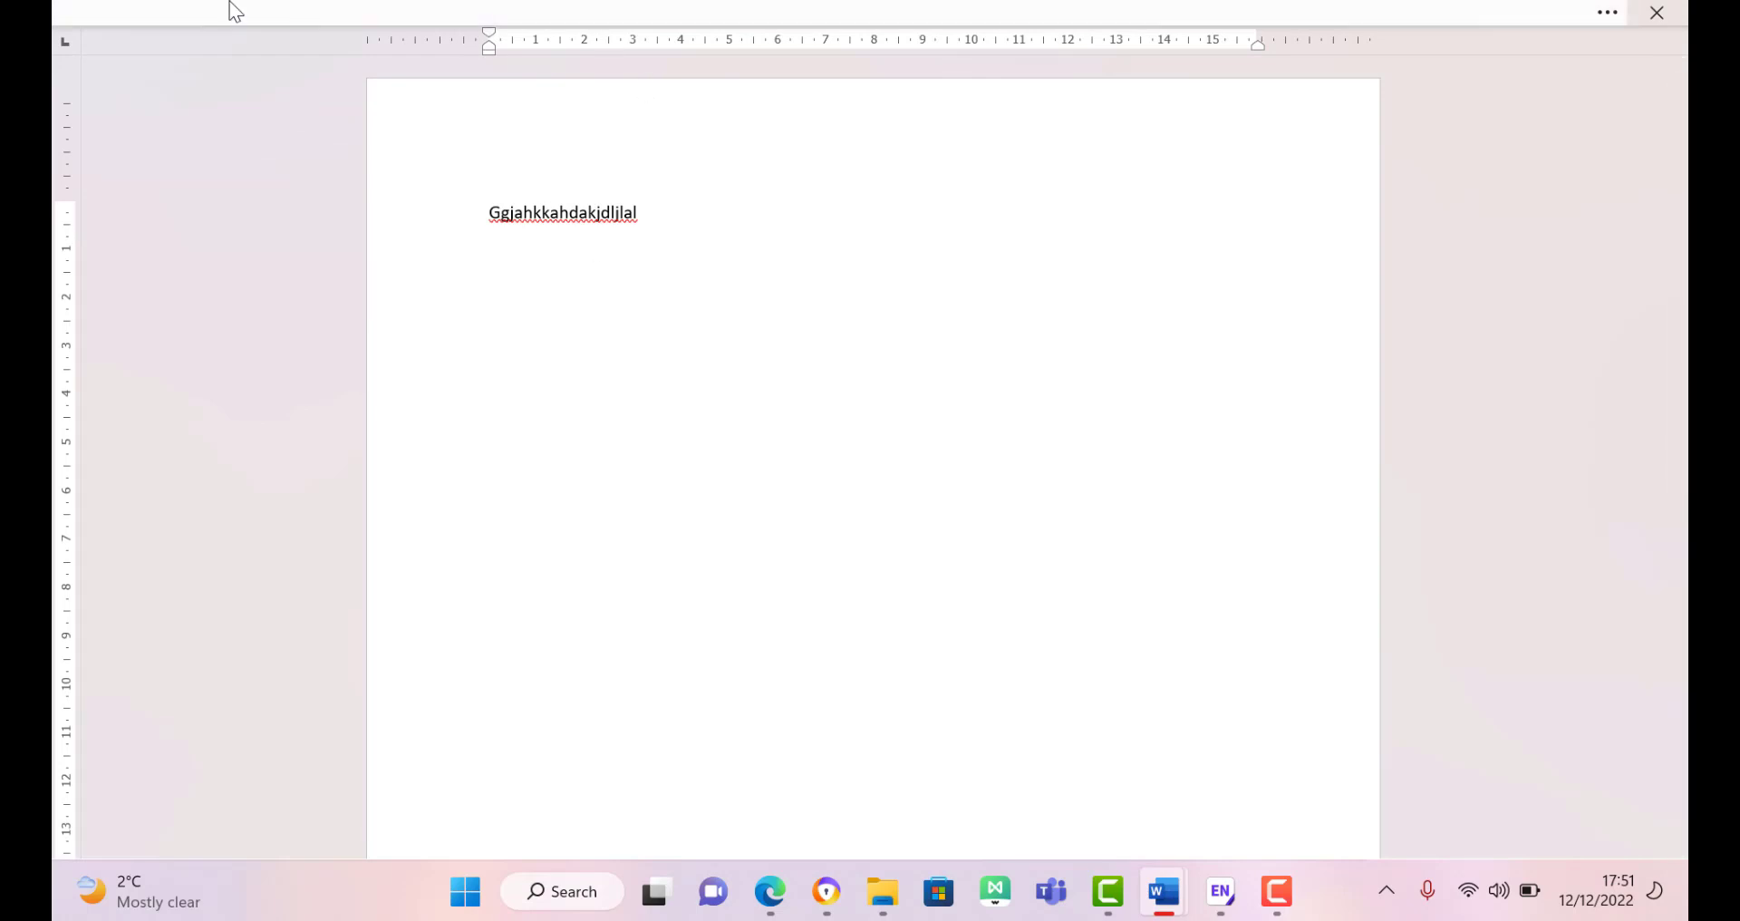
key("alt")
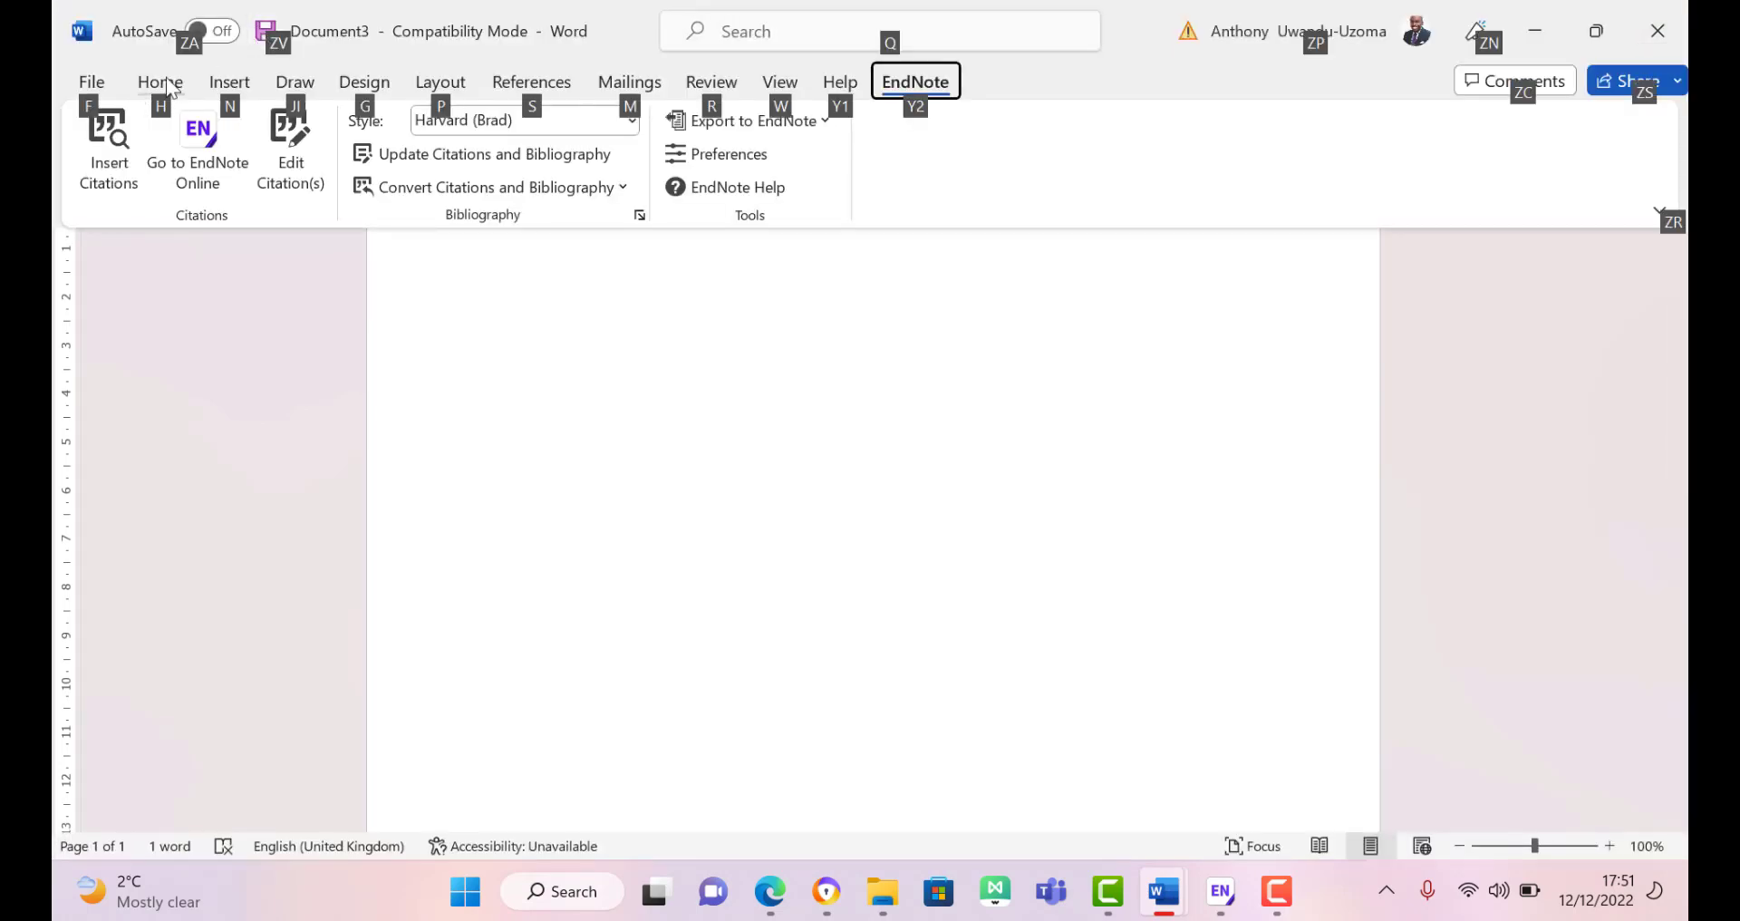
left_click(123, 182)
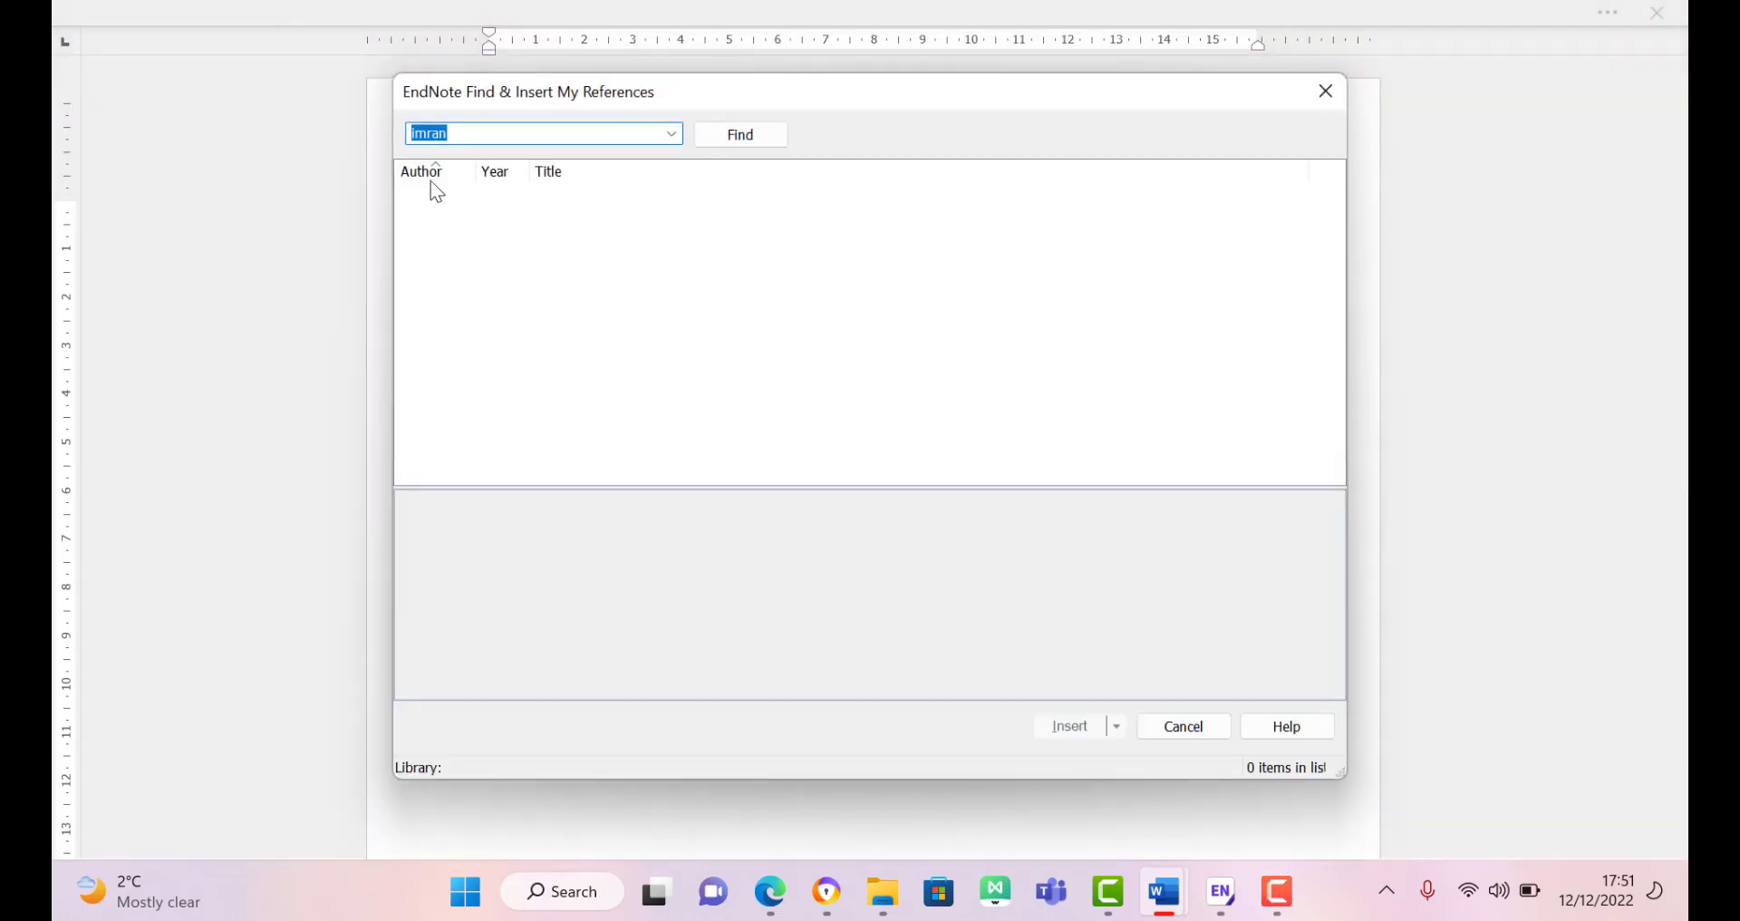
left_click(1325, 88)
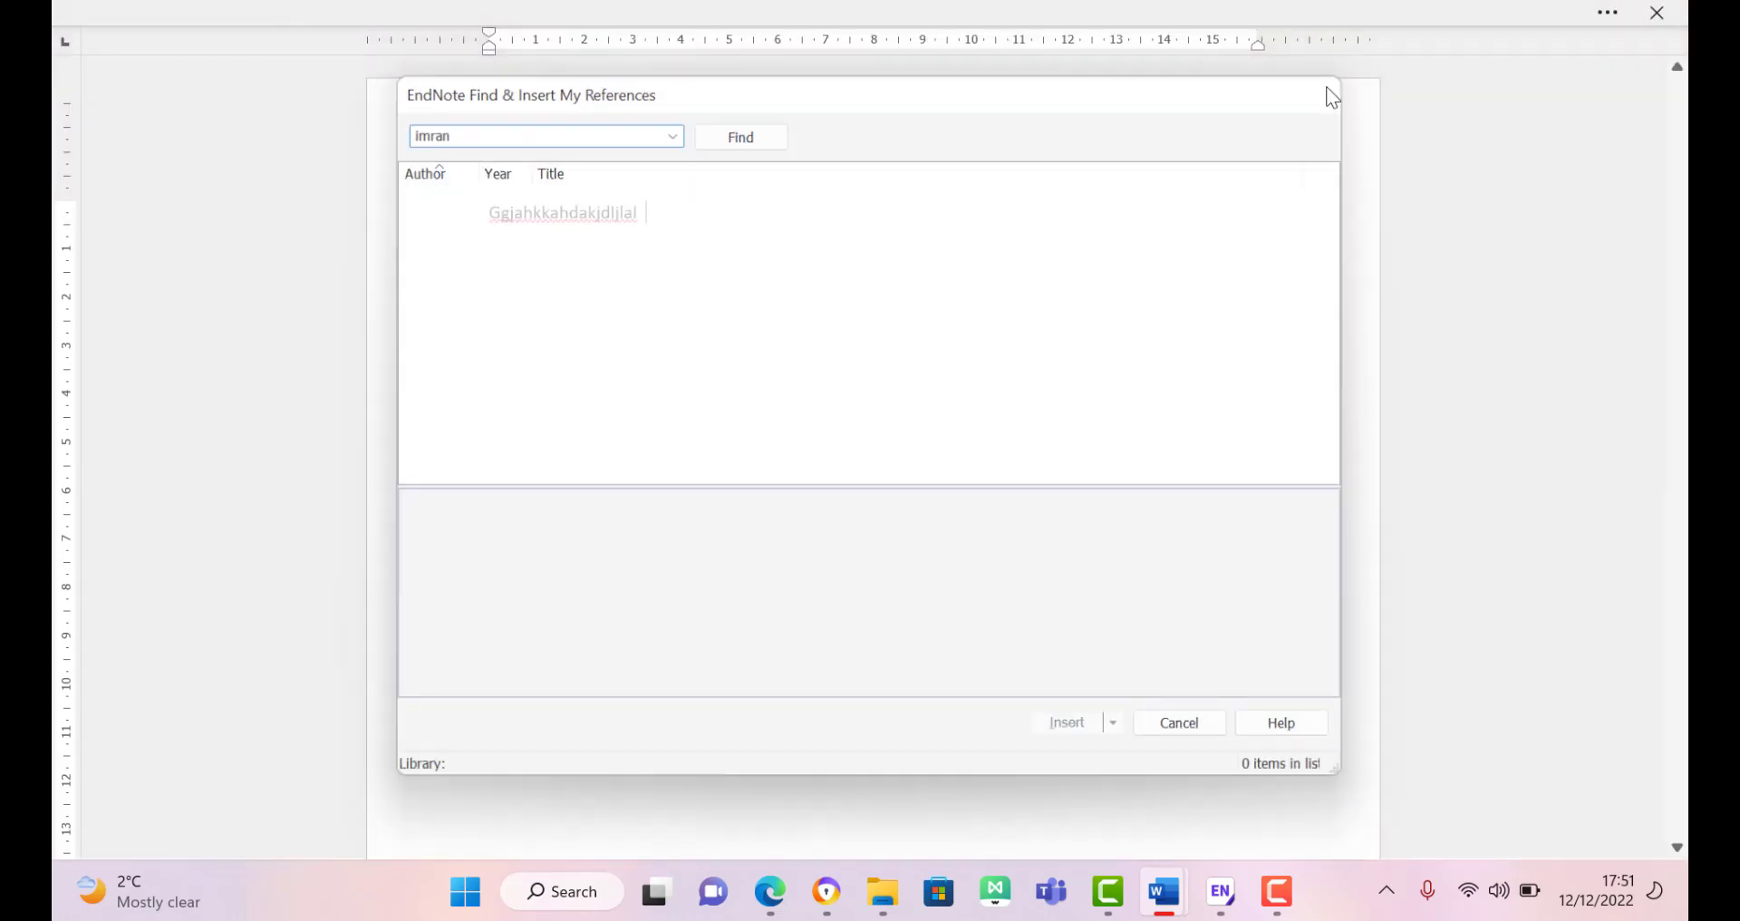
key("alt")
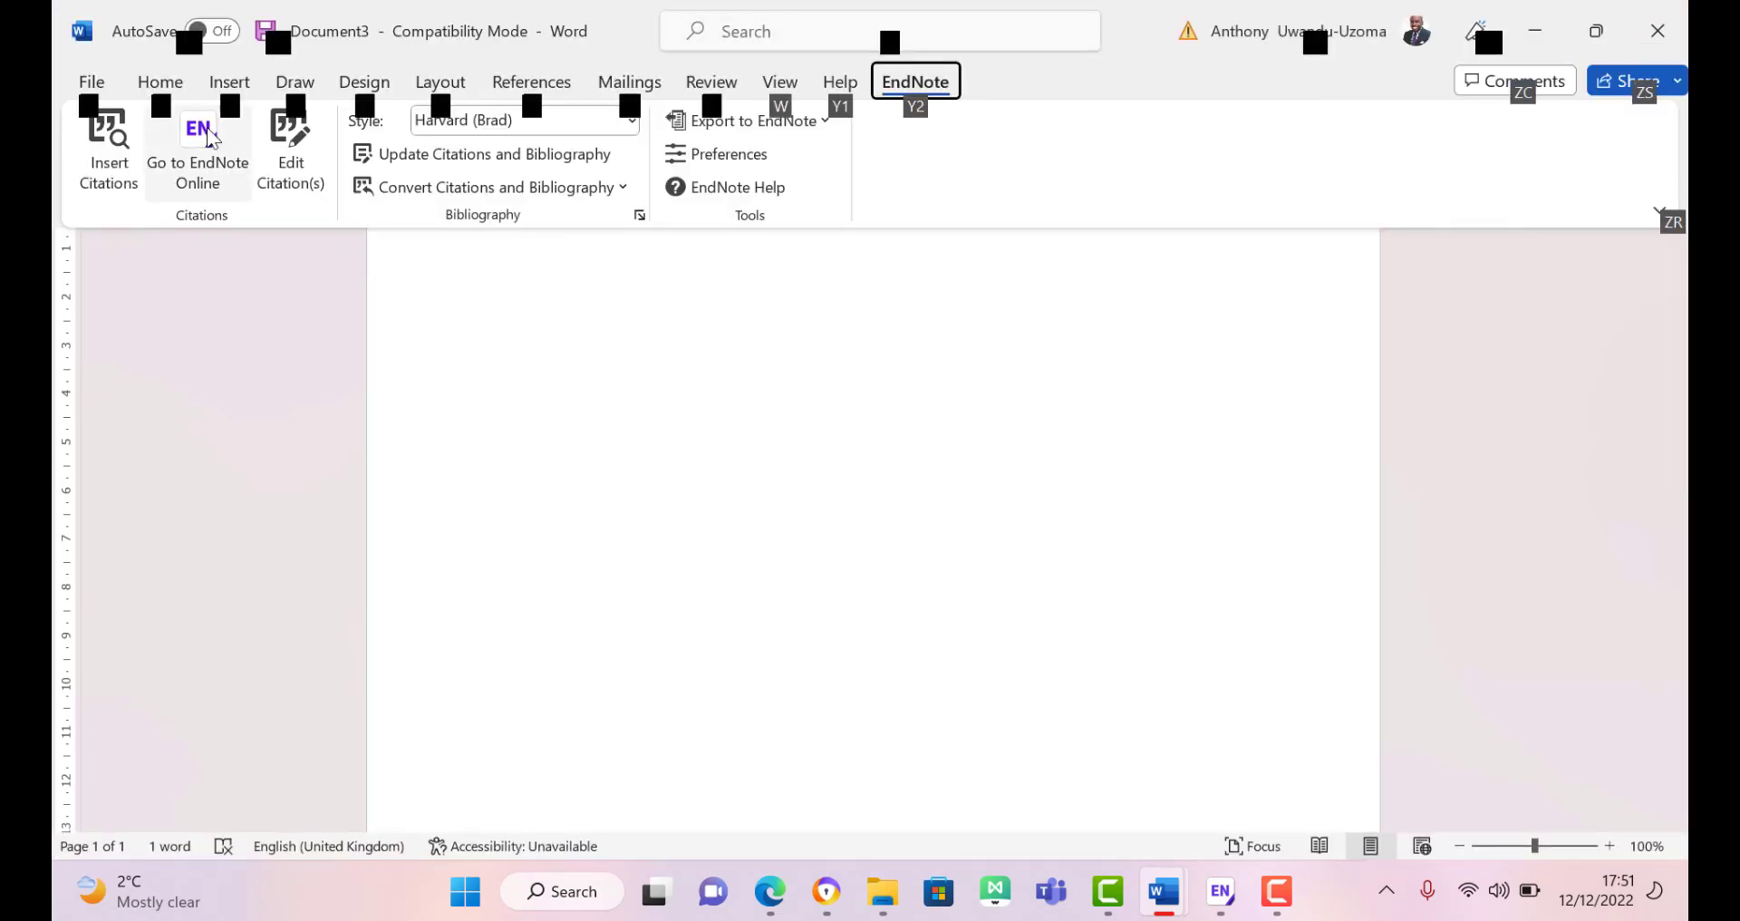
left_click(138, 190)
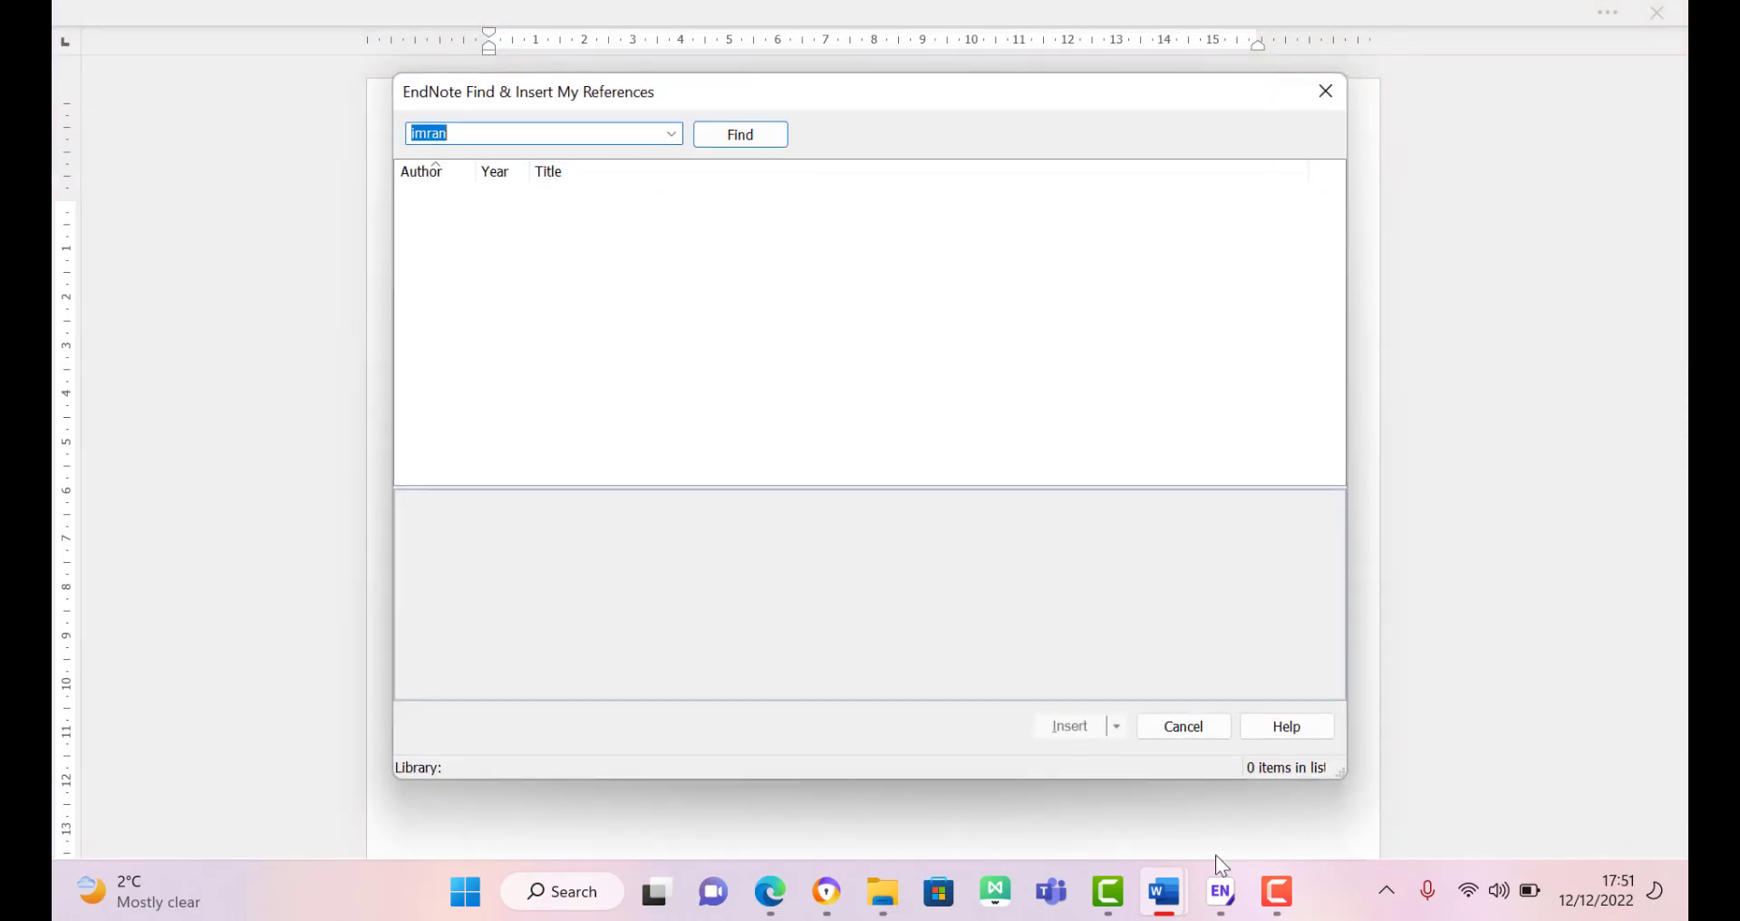
mouse_move(1179, 908)
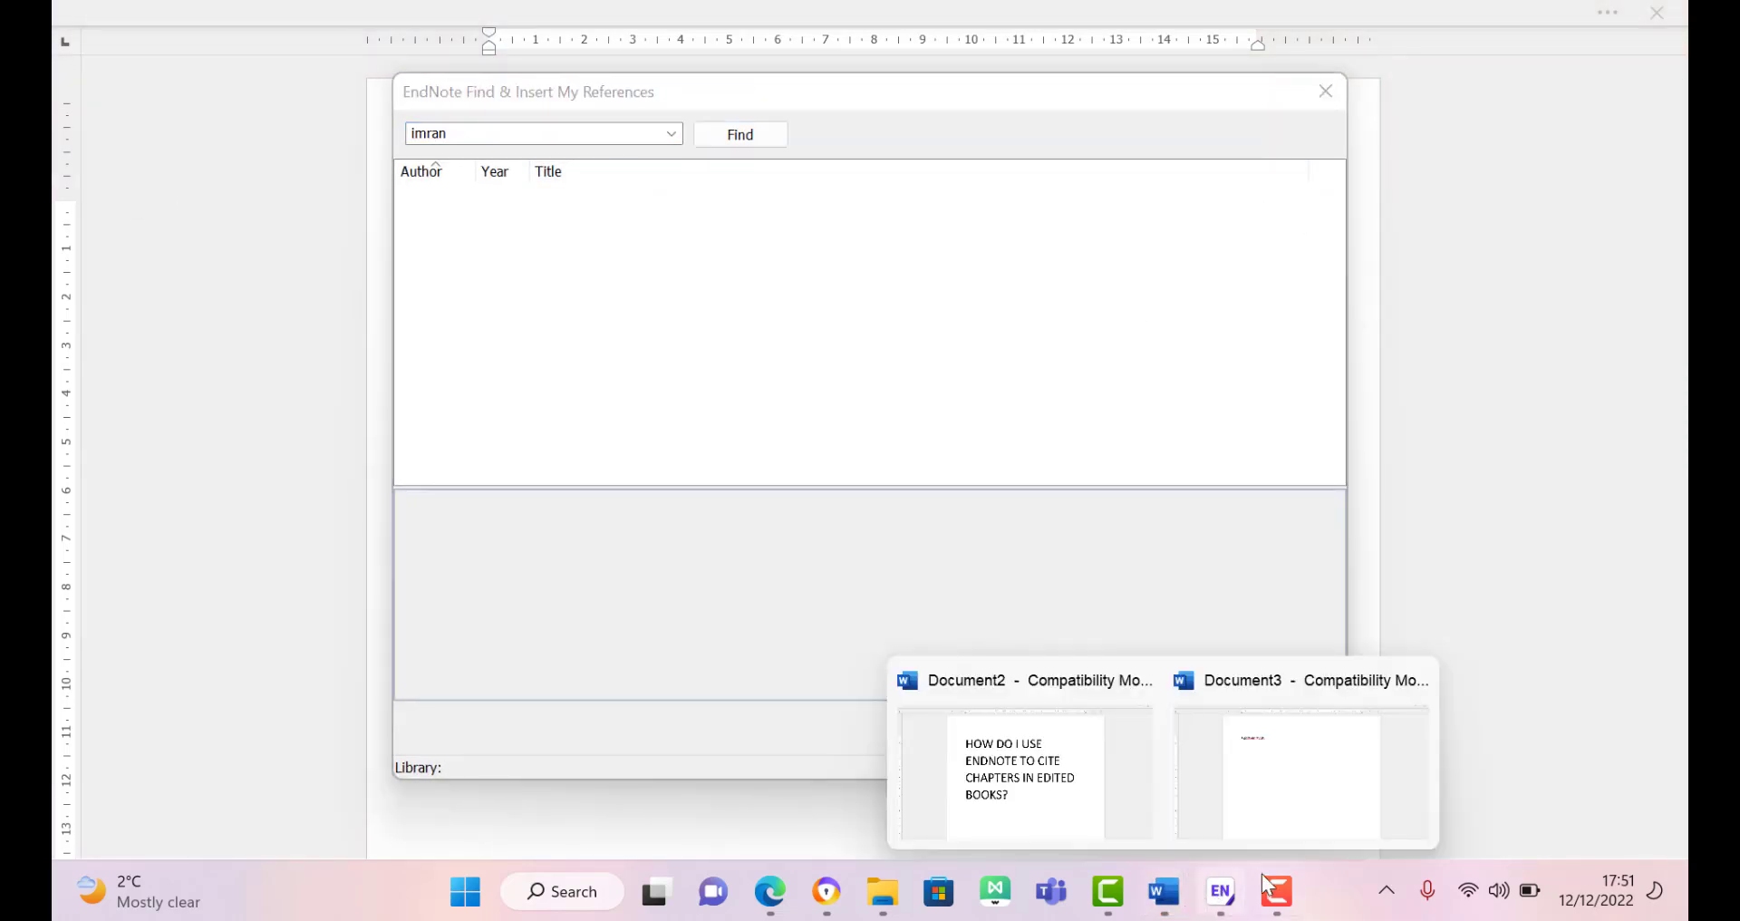
left_click(1221, 901)
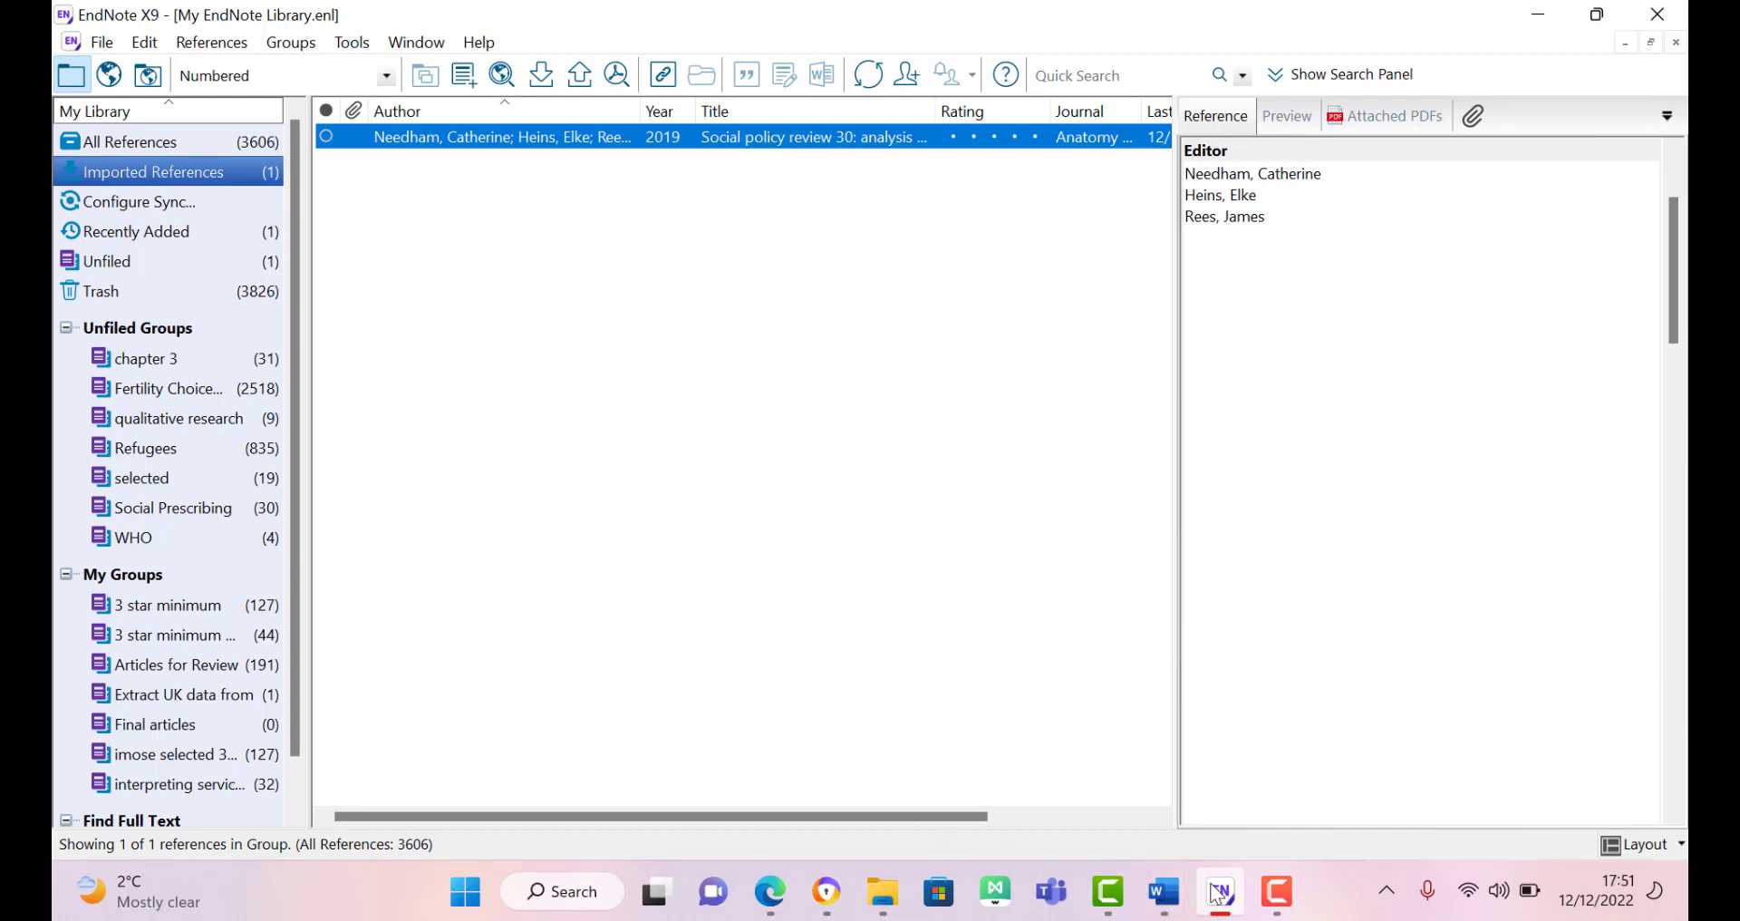
left_click(1176, 897)
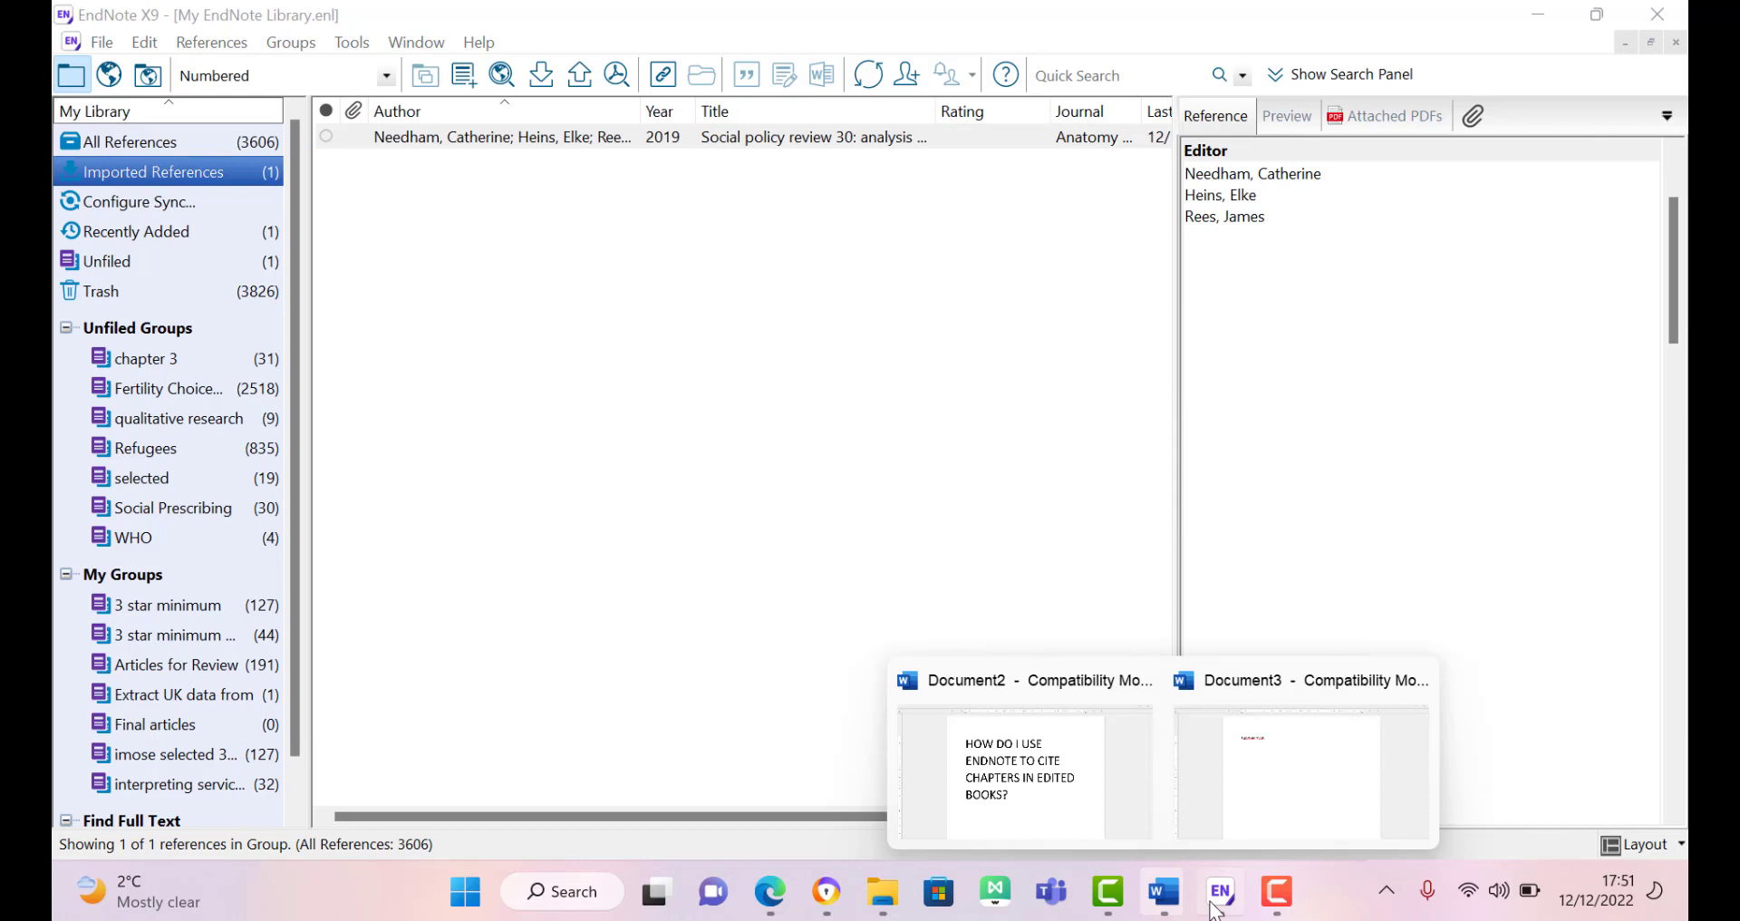
left_click(1264, 801)
type("needham")
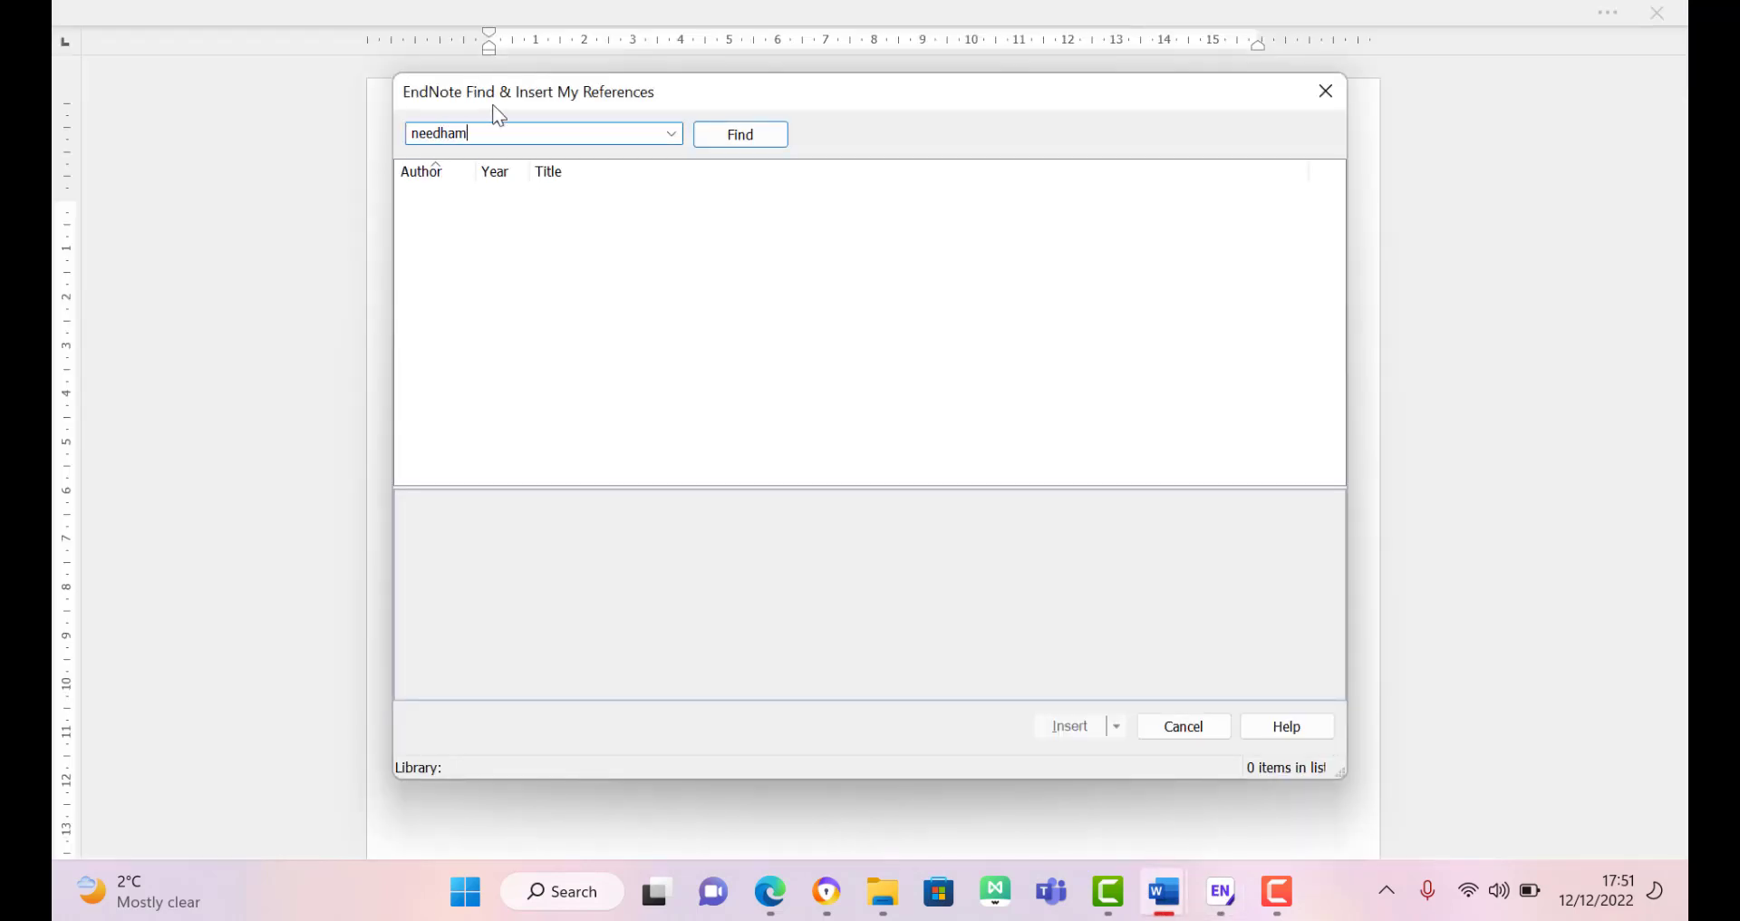
key("Return")
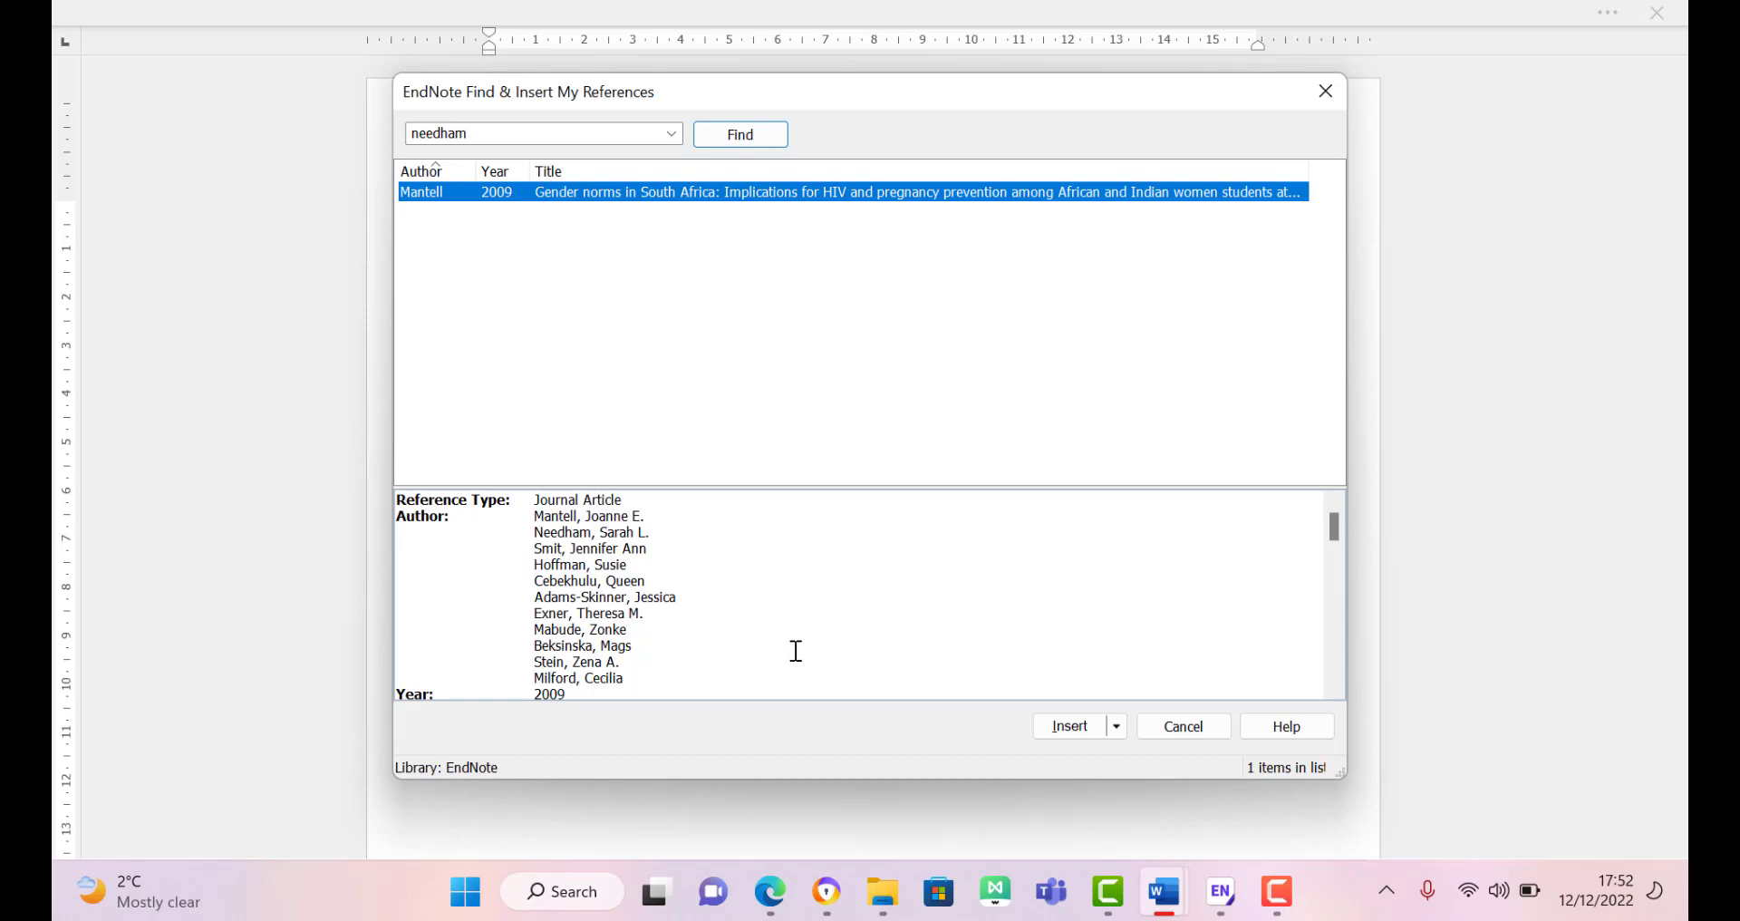
left_click(1221, 901)
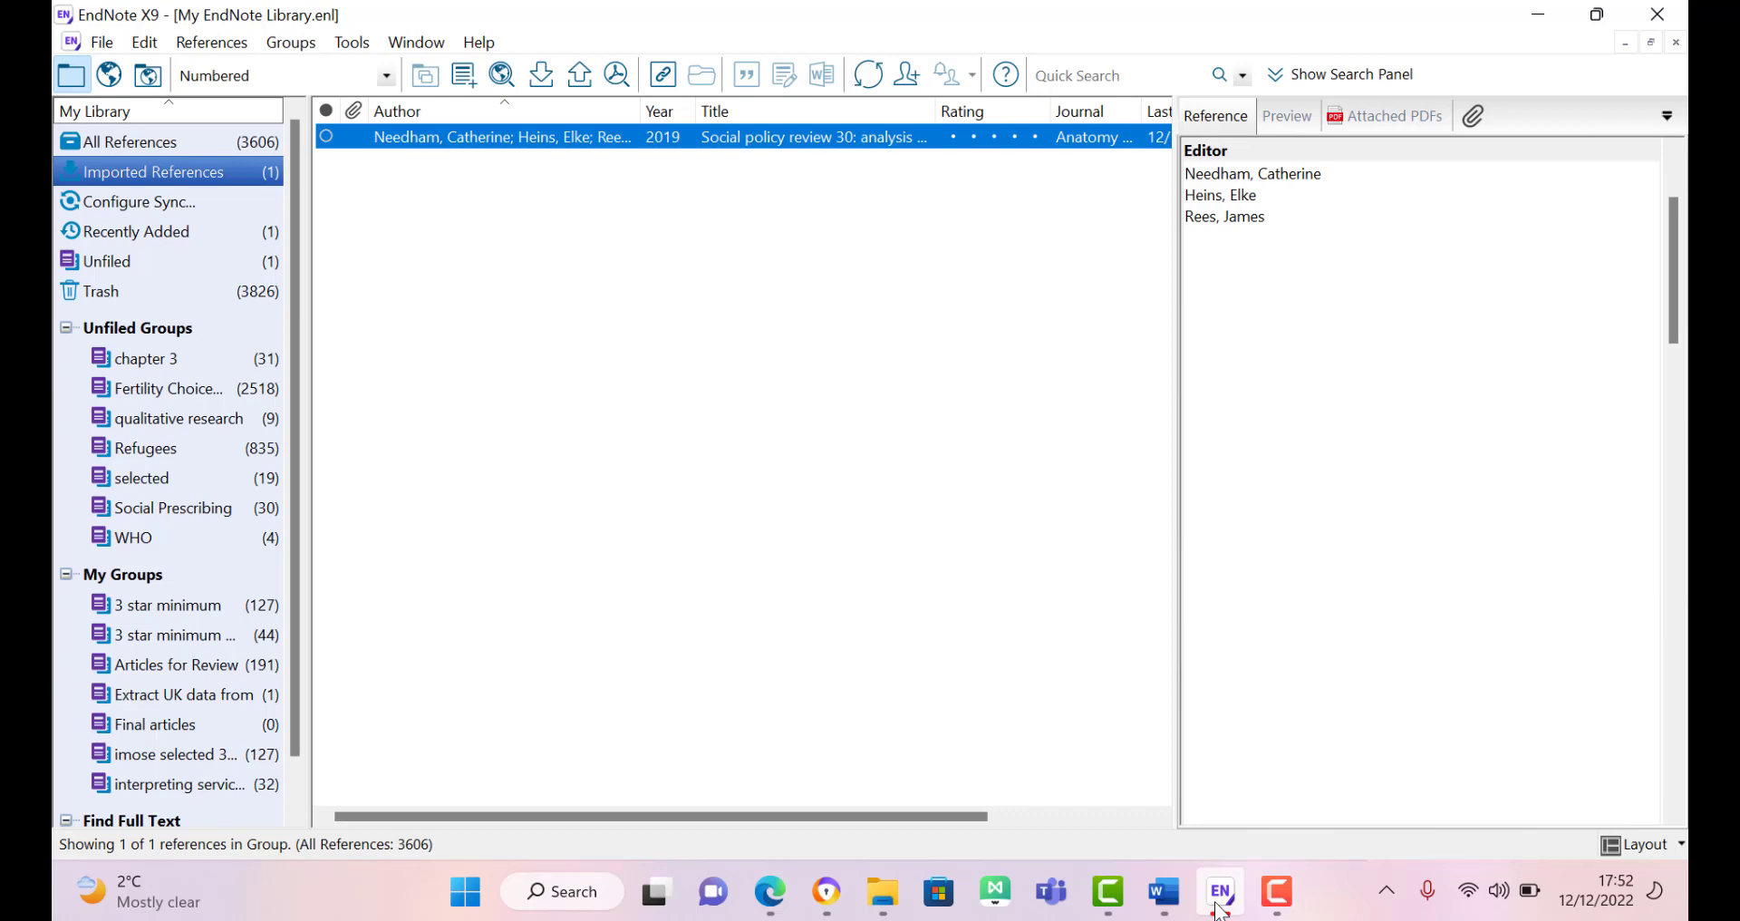
left_click(1220, 902)
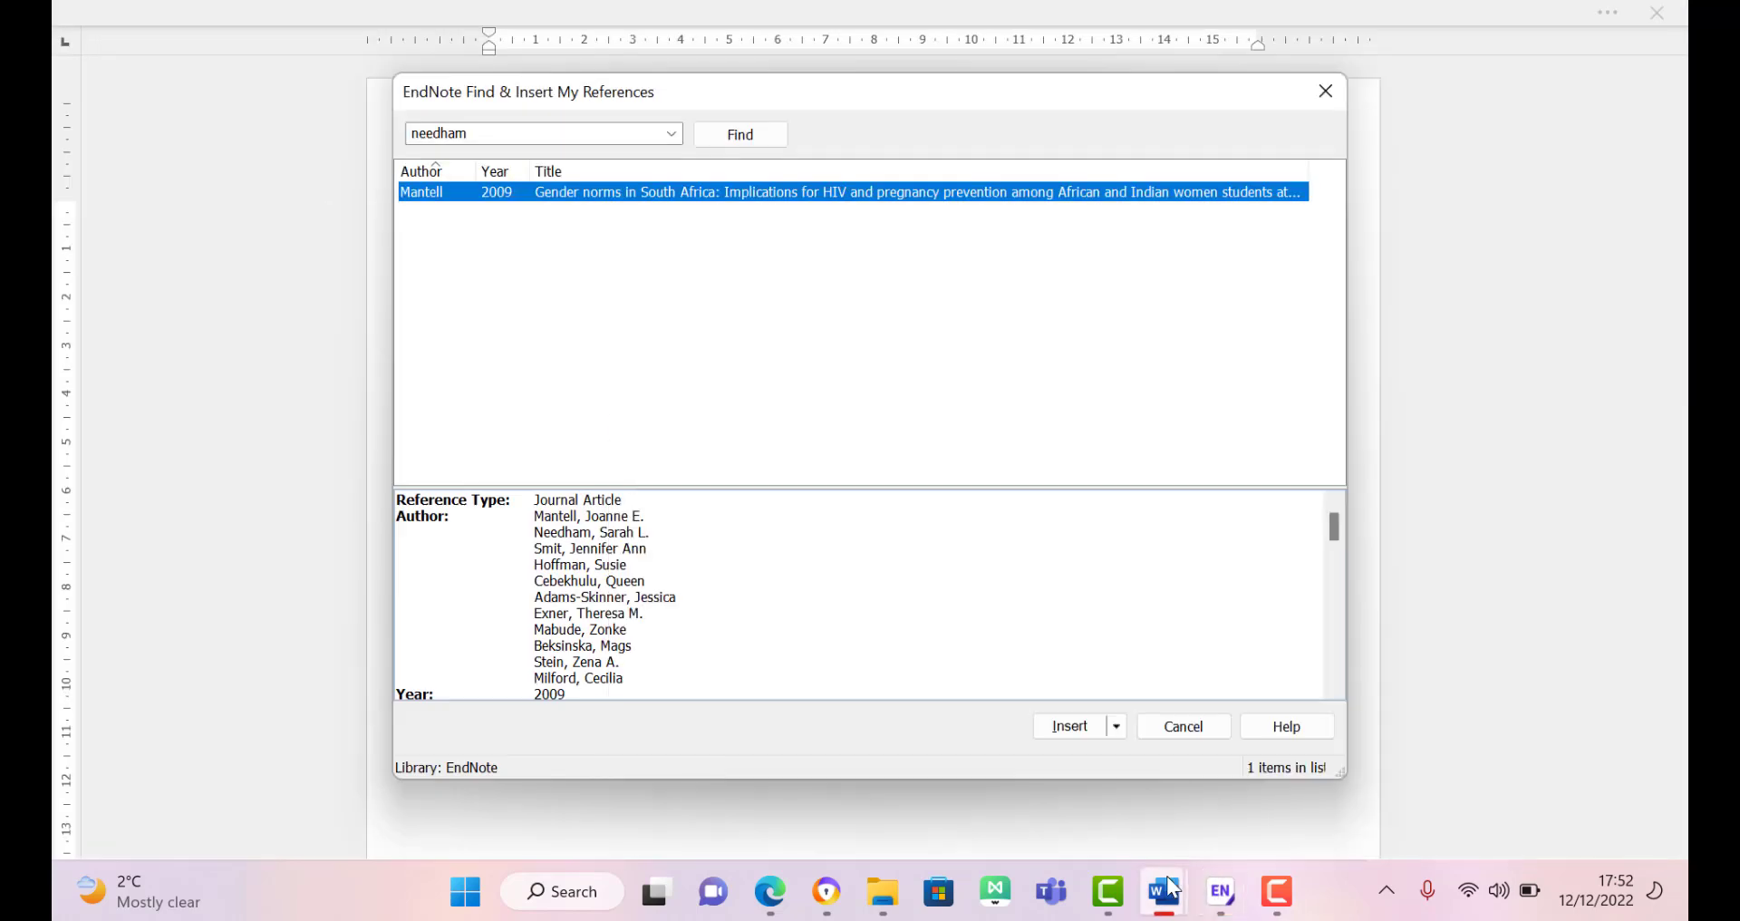
mouse_move(1166, 892)
left_click(1212, 755)
mouse_move(1167, 890)
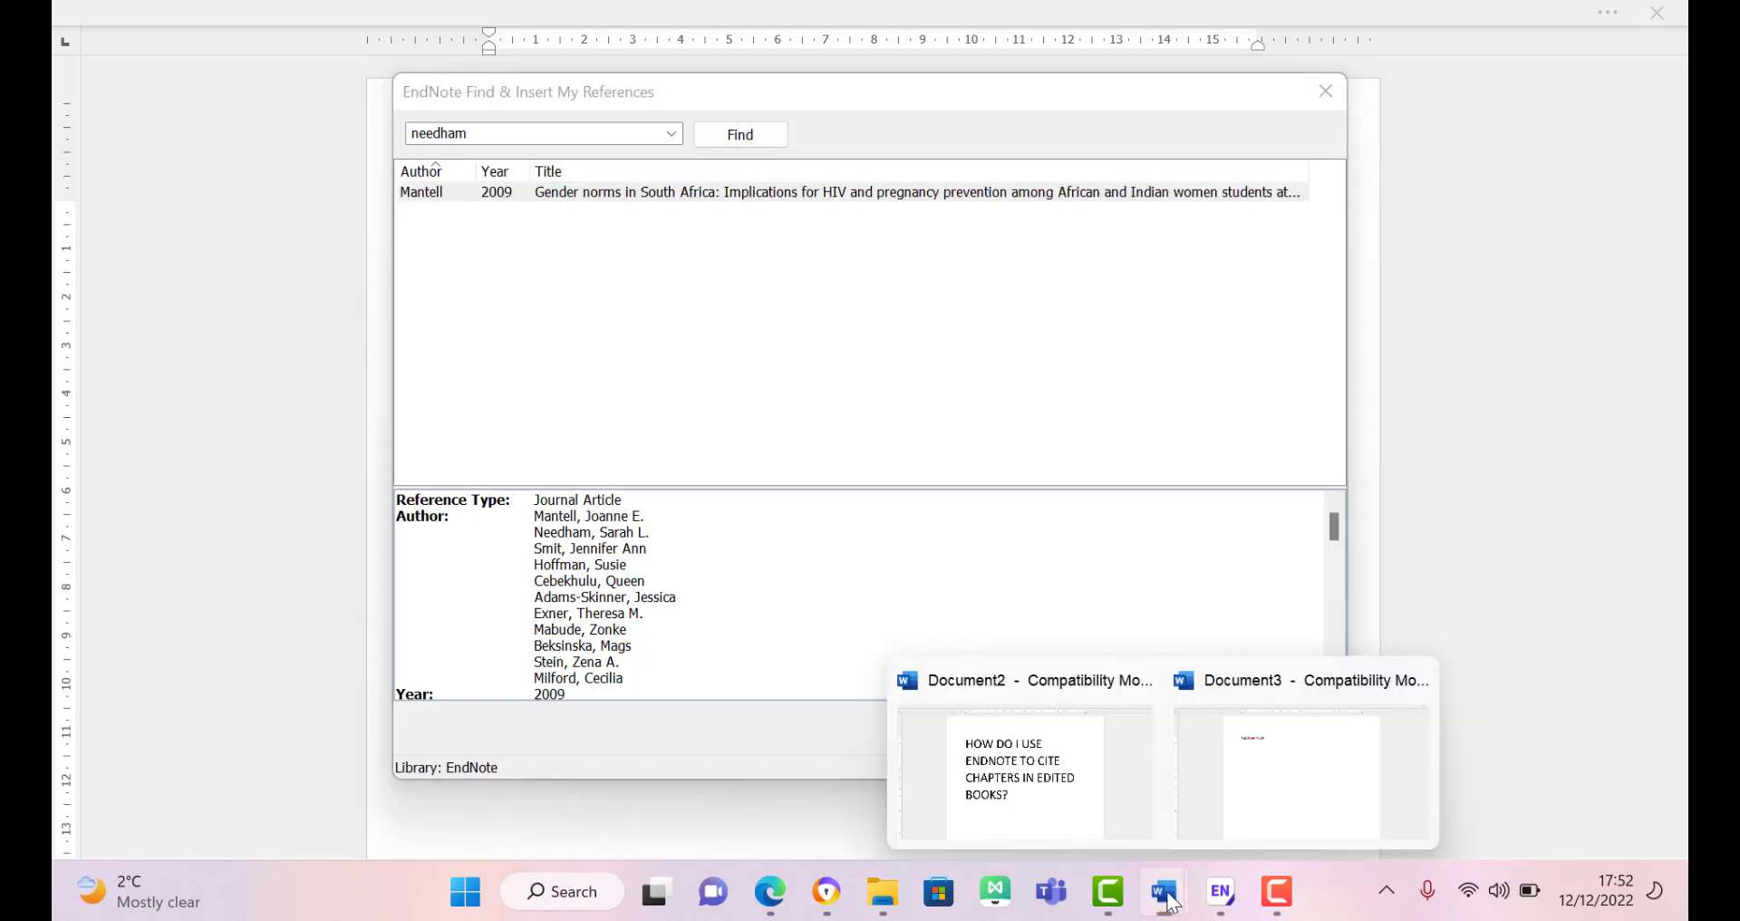
left_click(1294, 725)
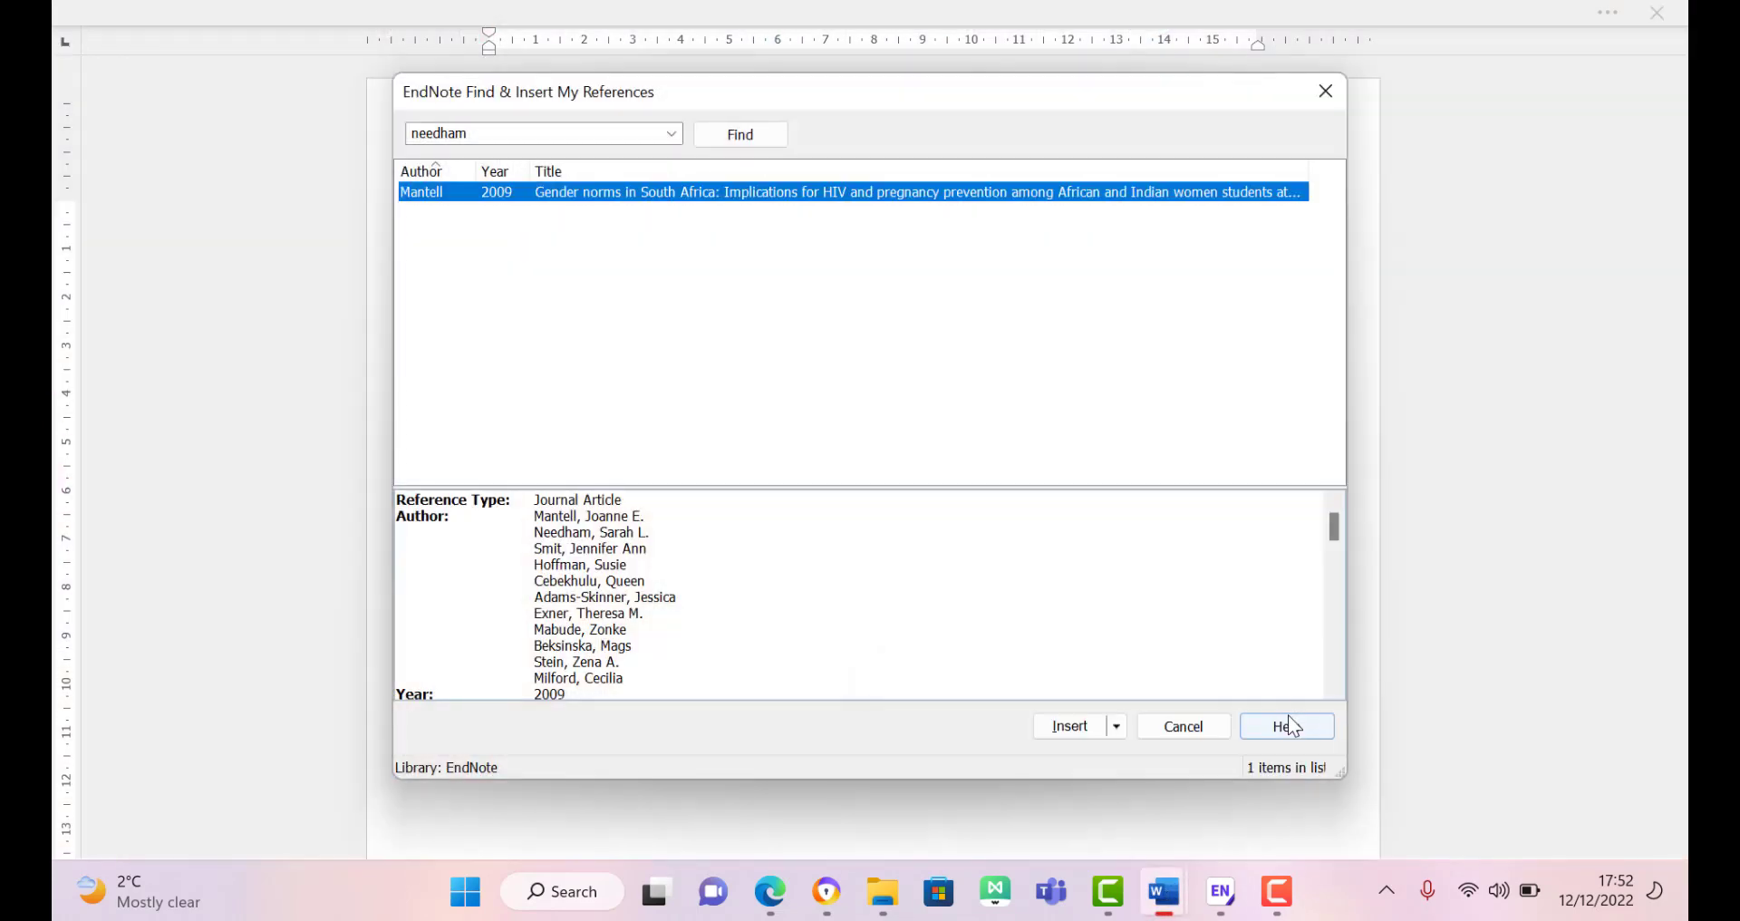
left_click(1214, 725)
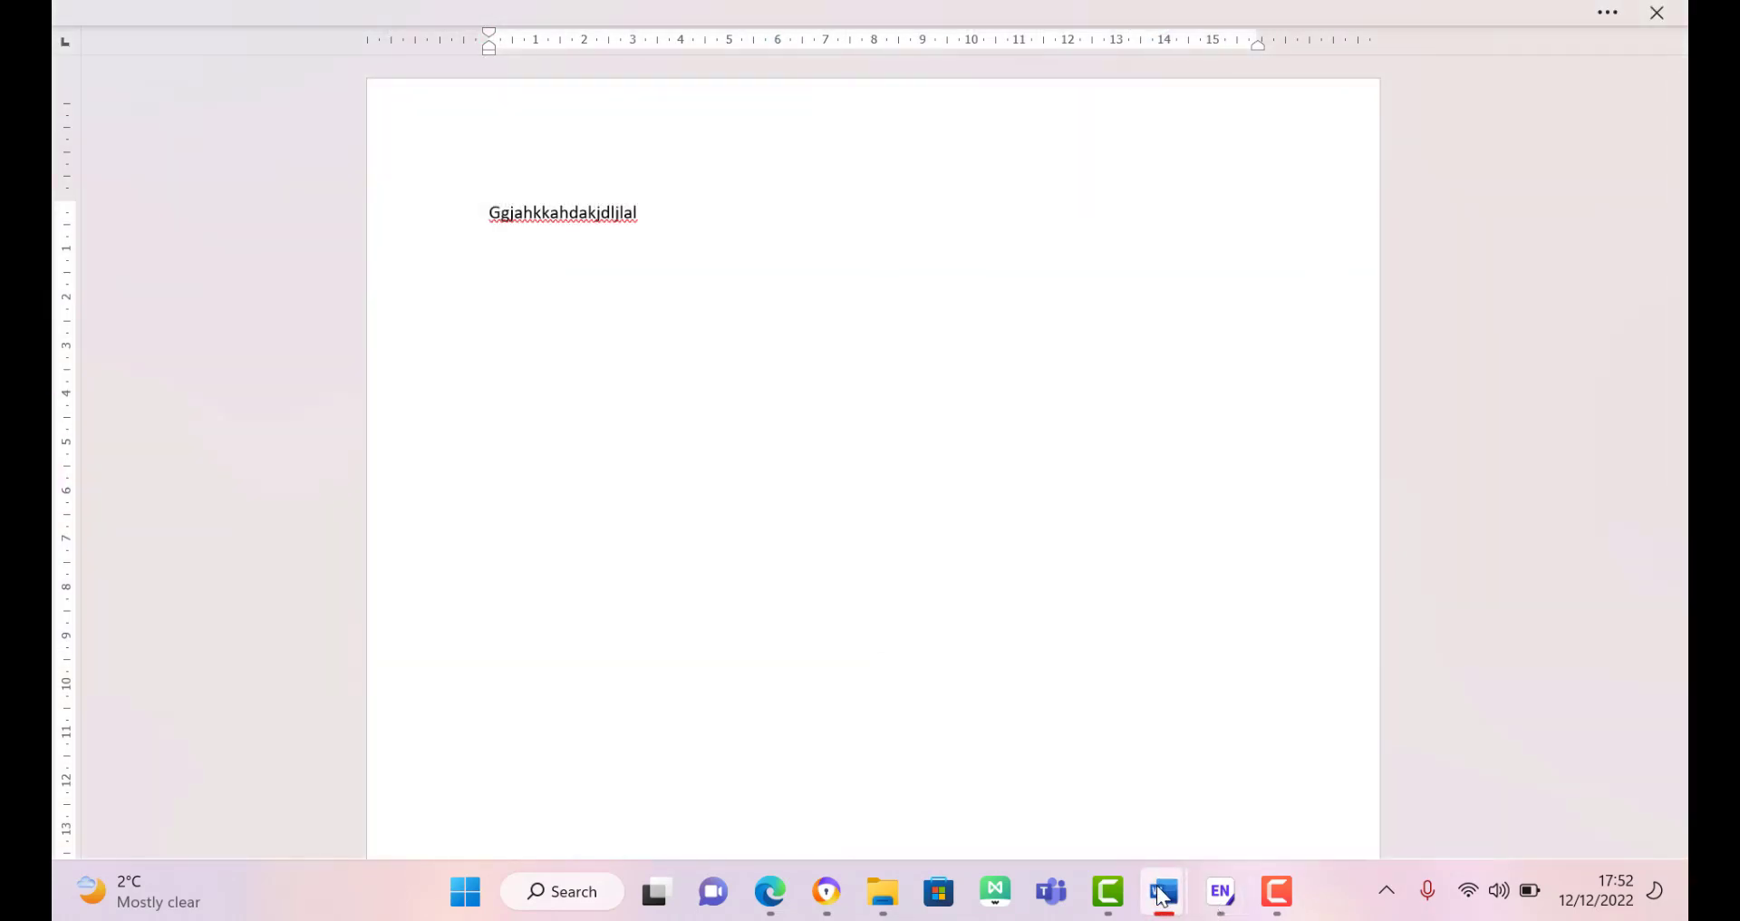
Step: Set the Cite While You Write application to desktop EndNote instead of EndNote online
mouse_move(1164, 892)
left_click(1273, 780)
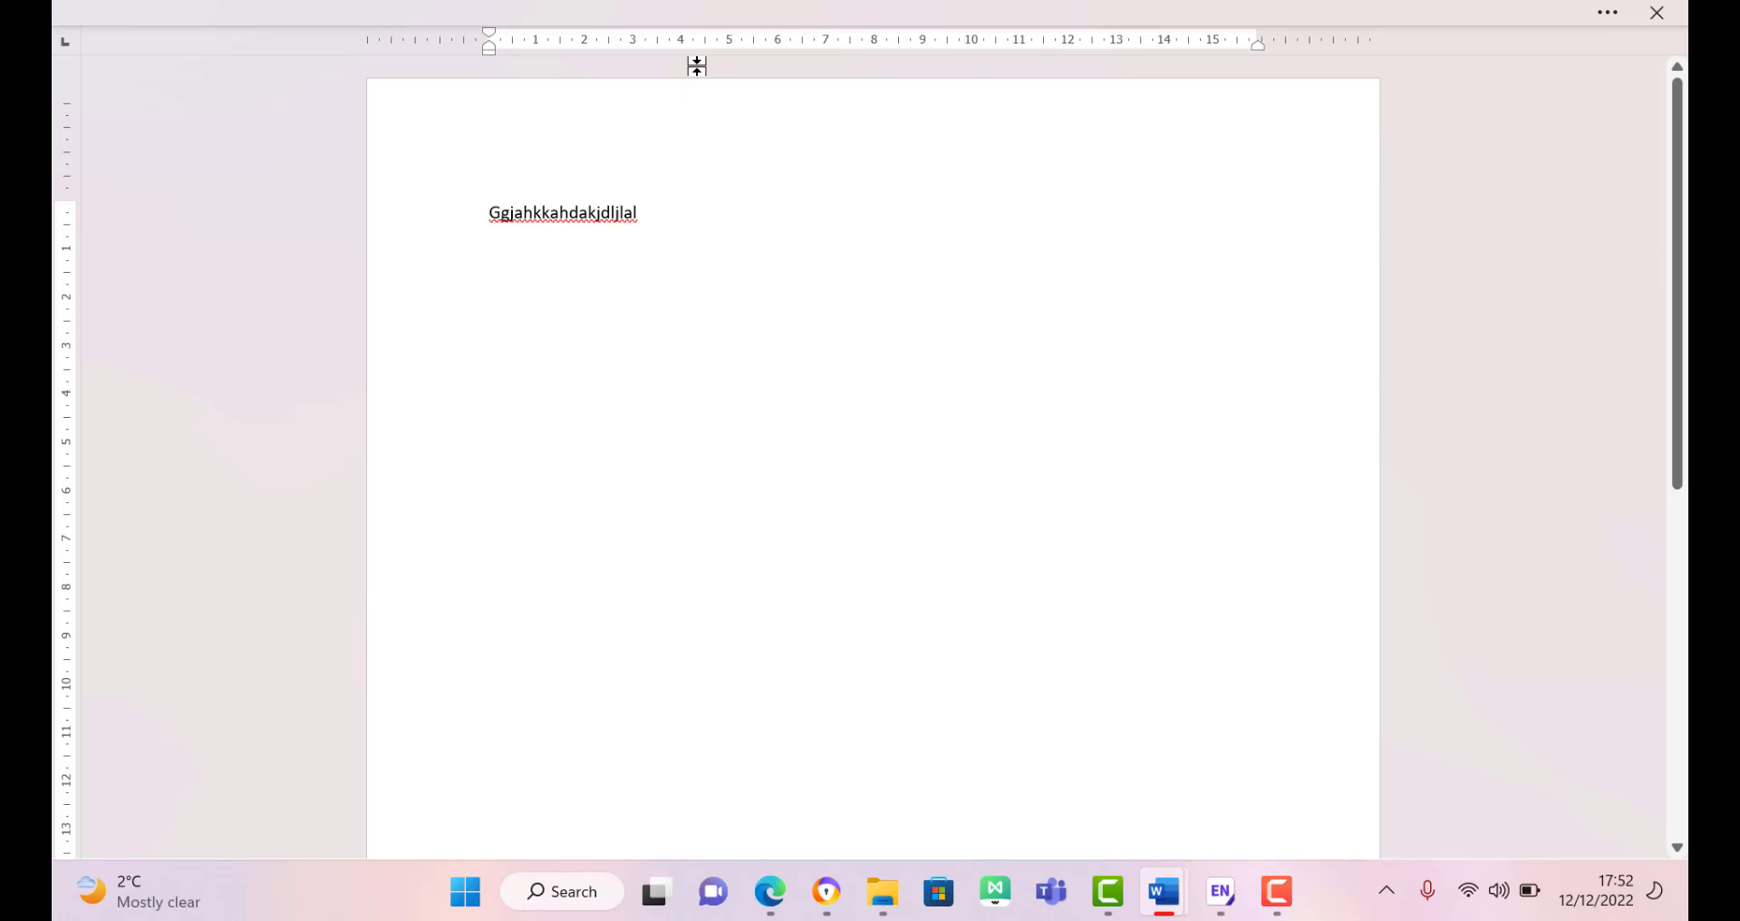
key("alt")
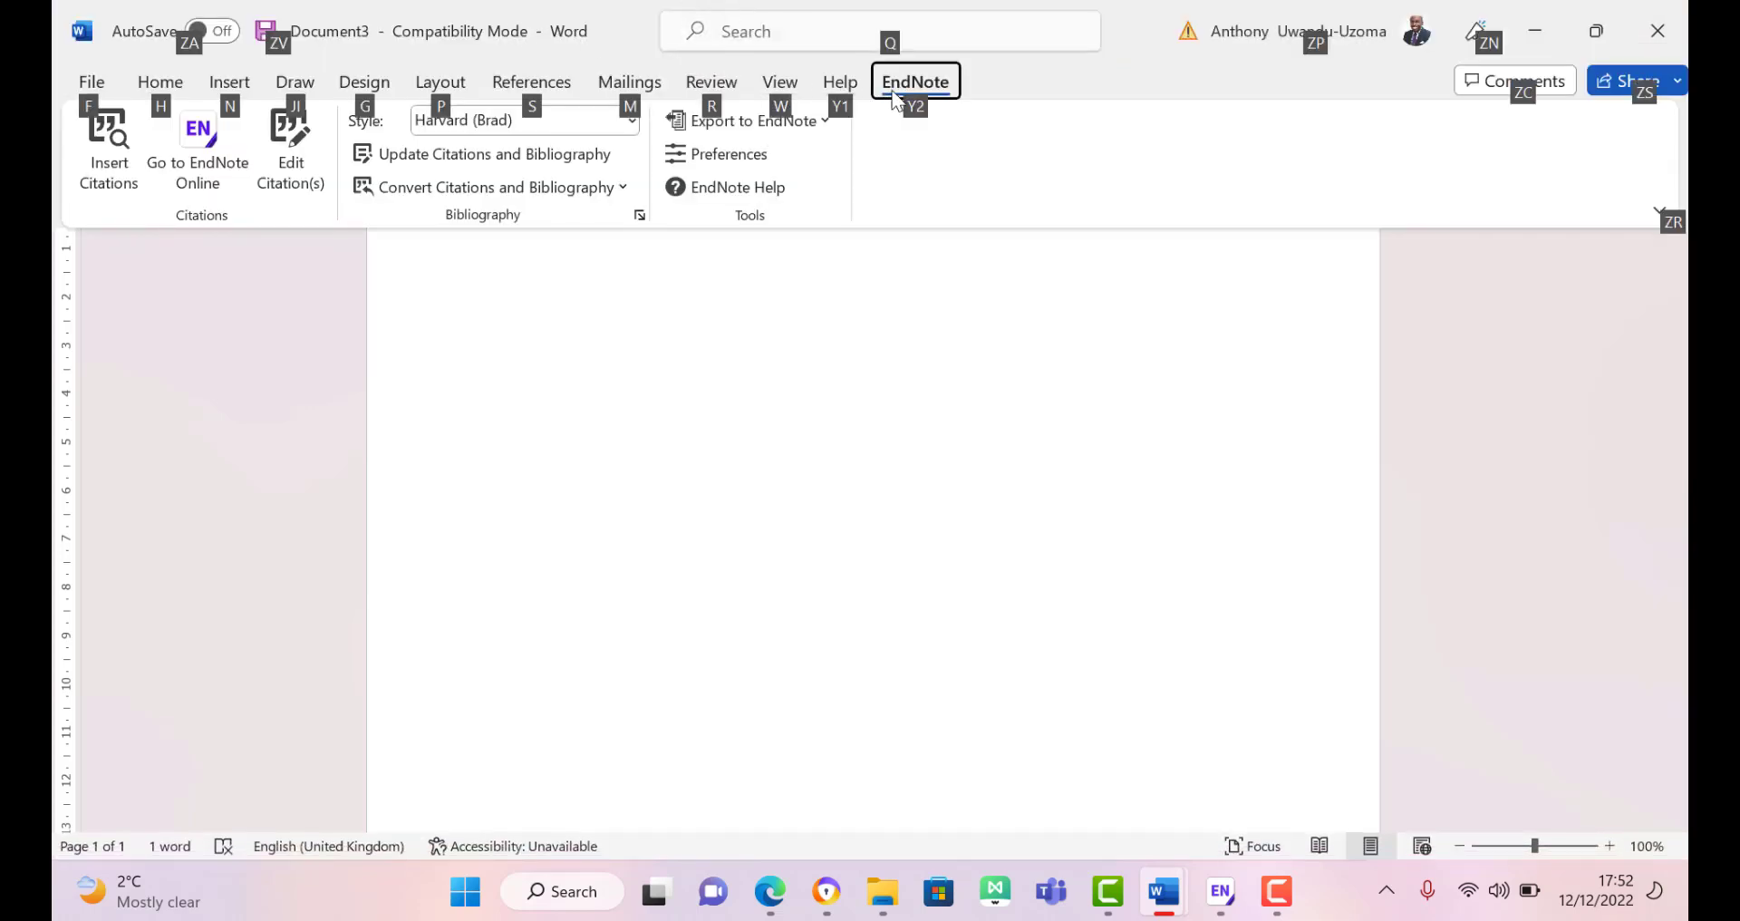
left_click(741, 155)
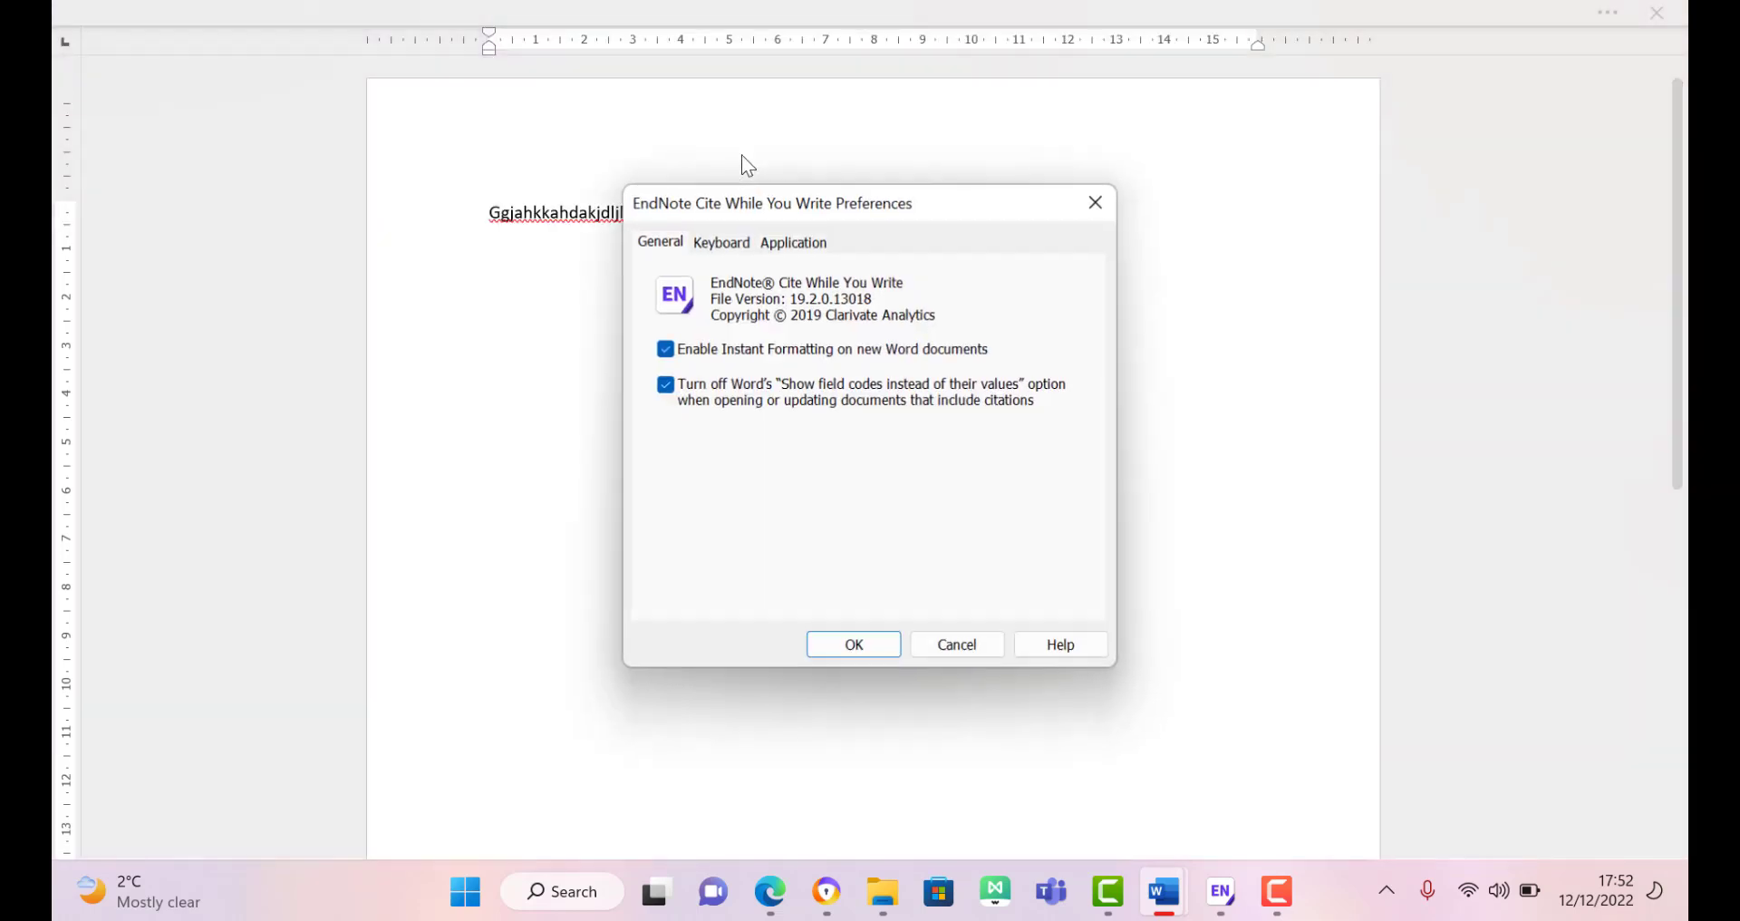
left_click(797, 249)
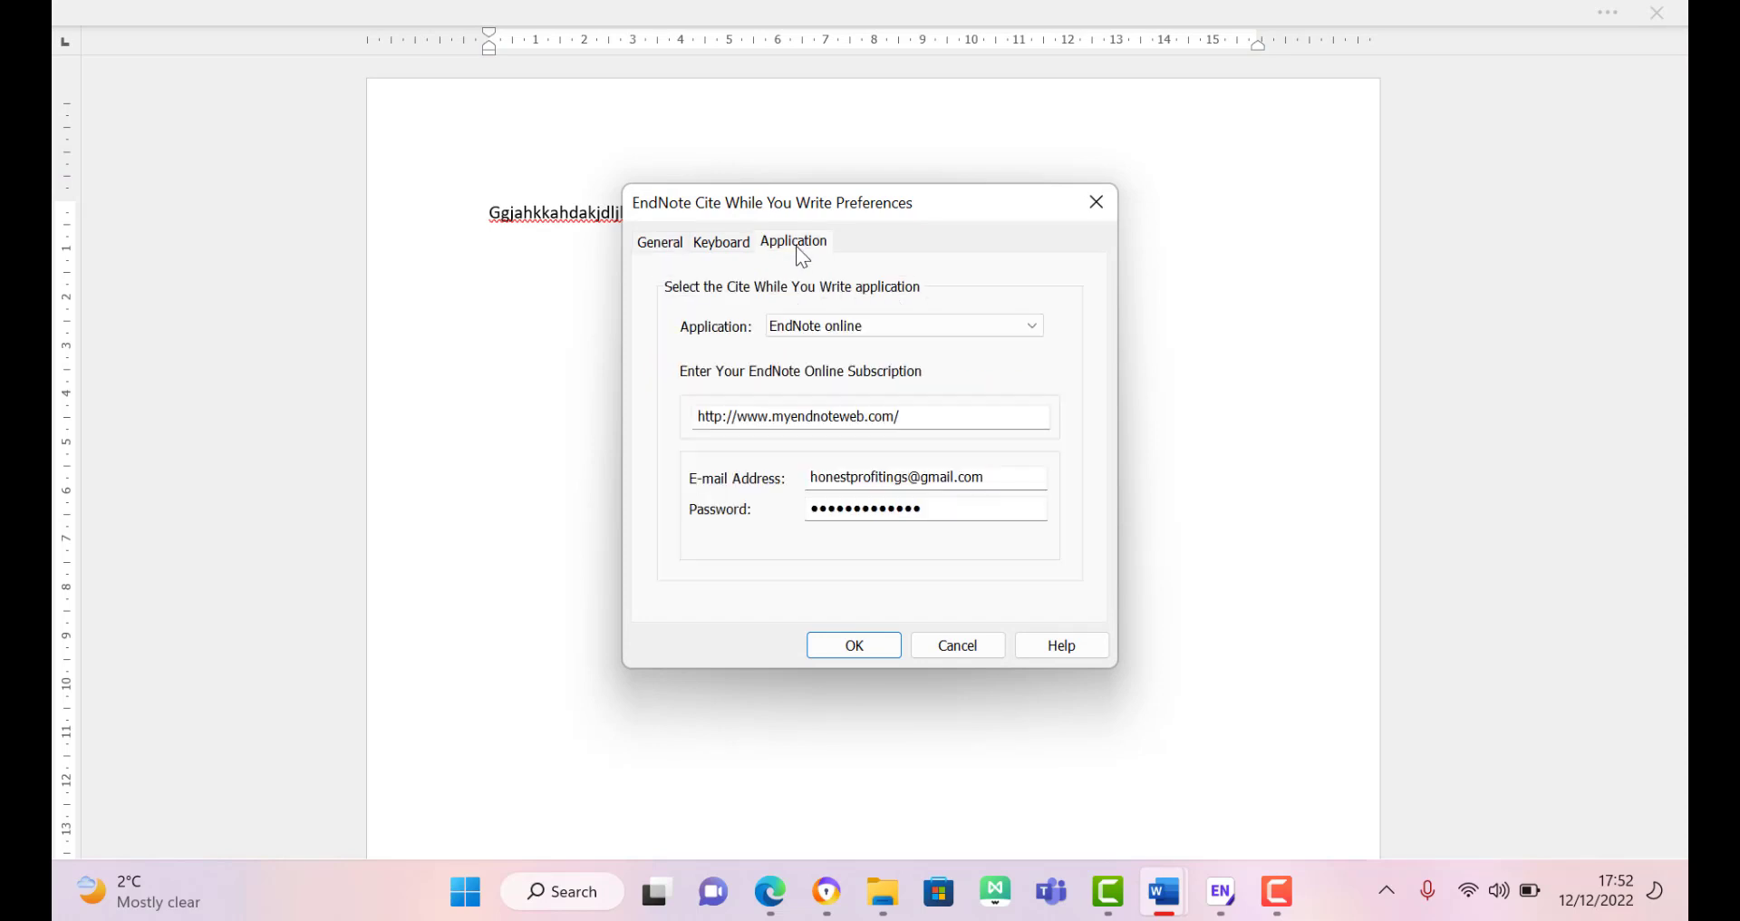
left_click(856, 328)
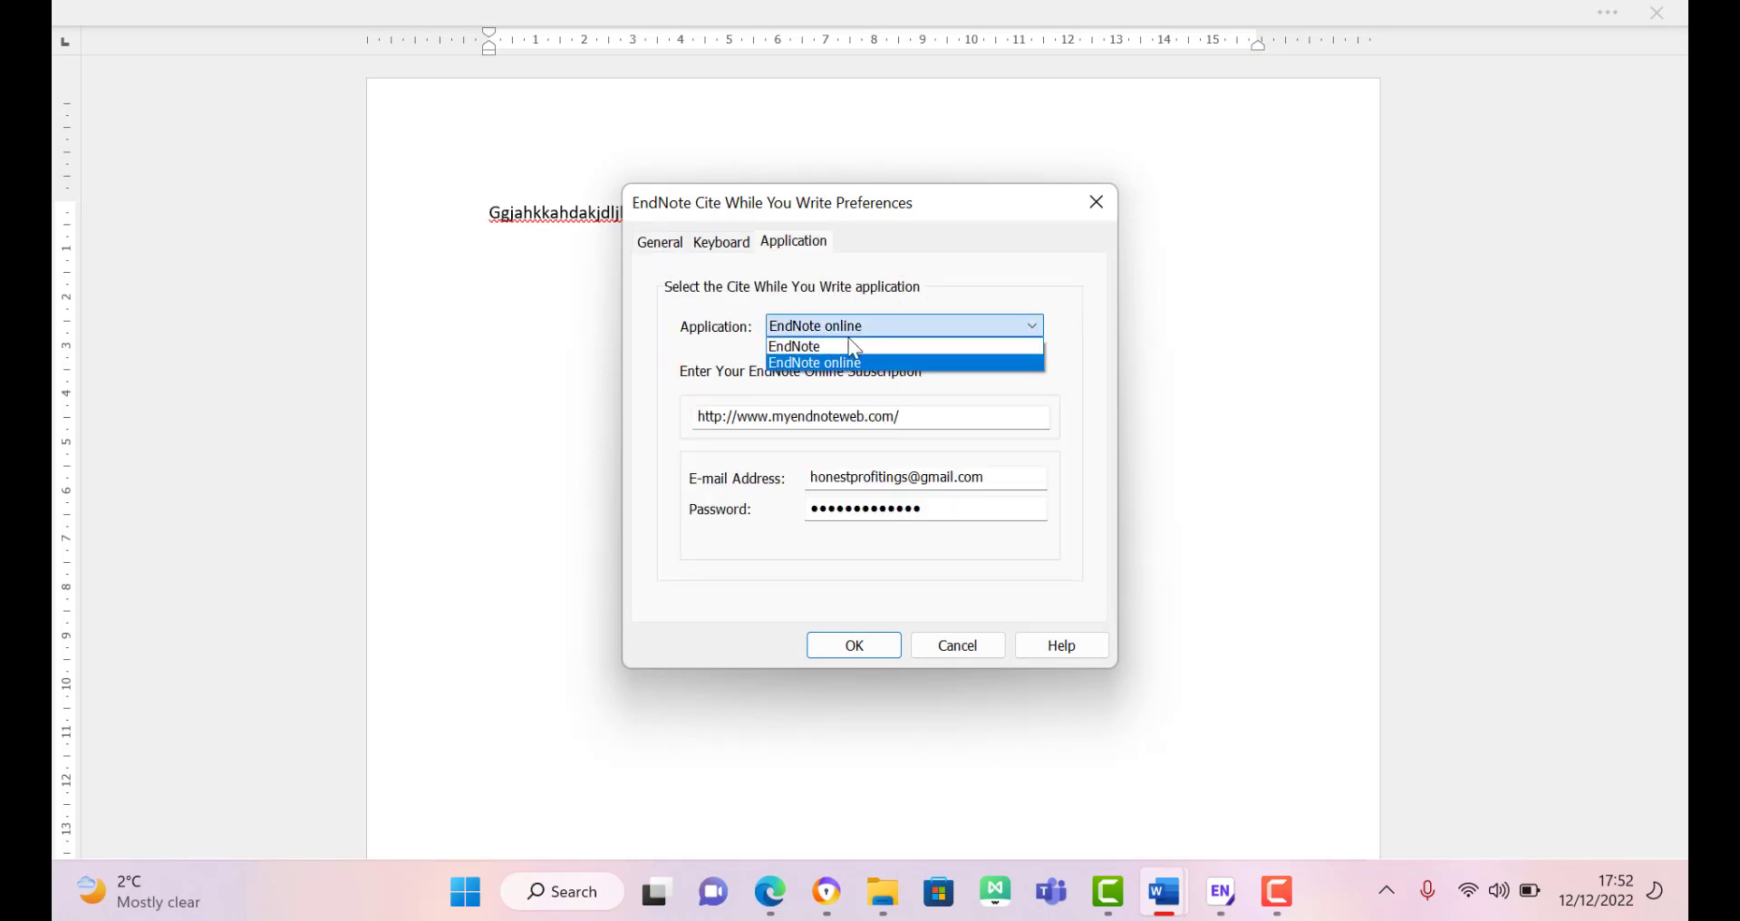
left_click(848, 347)
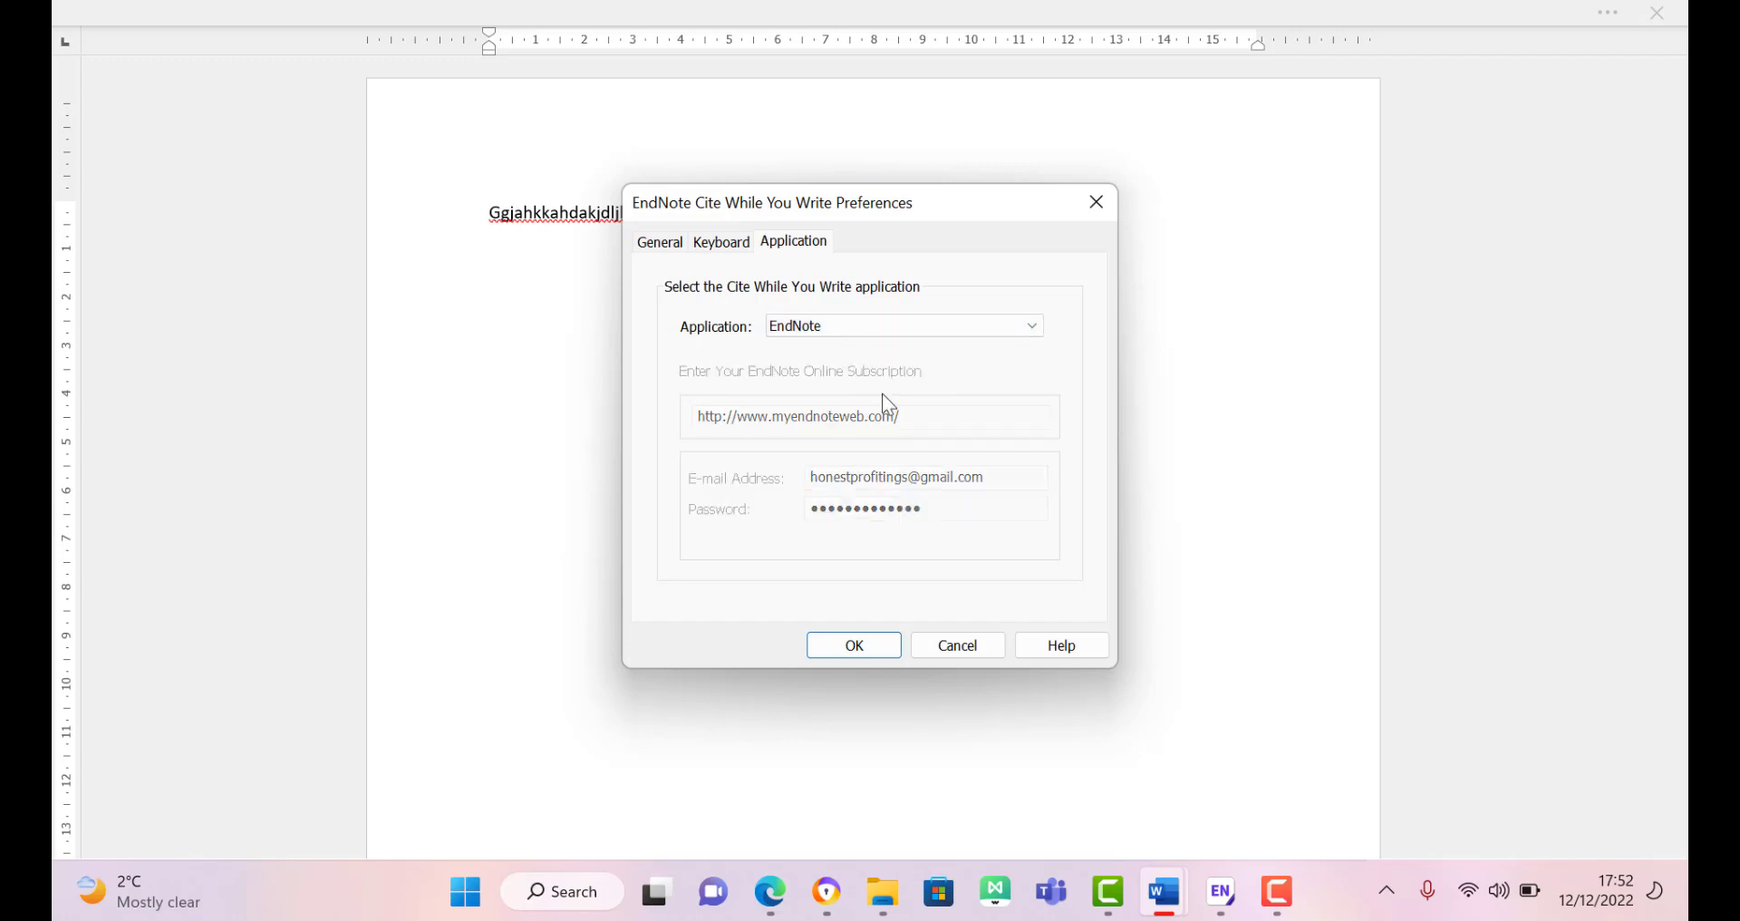
left_click(877, 649)
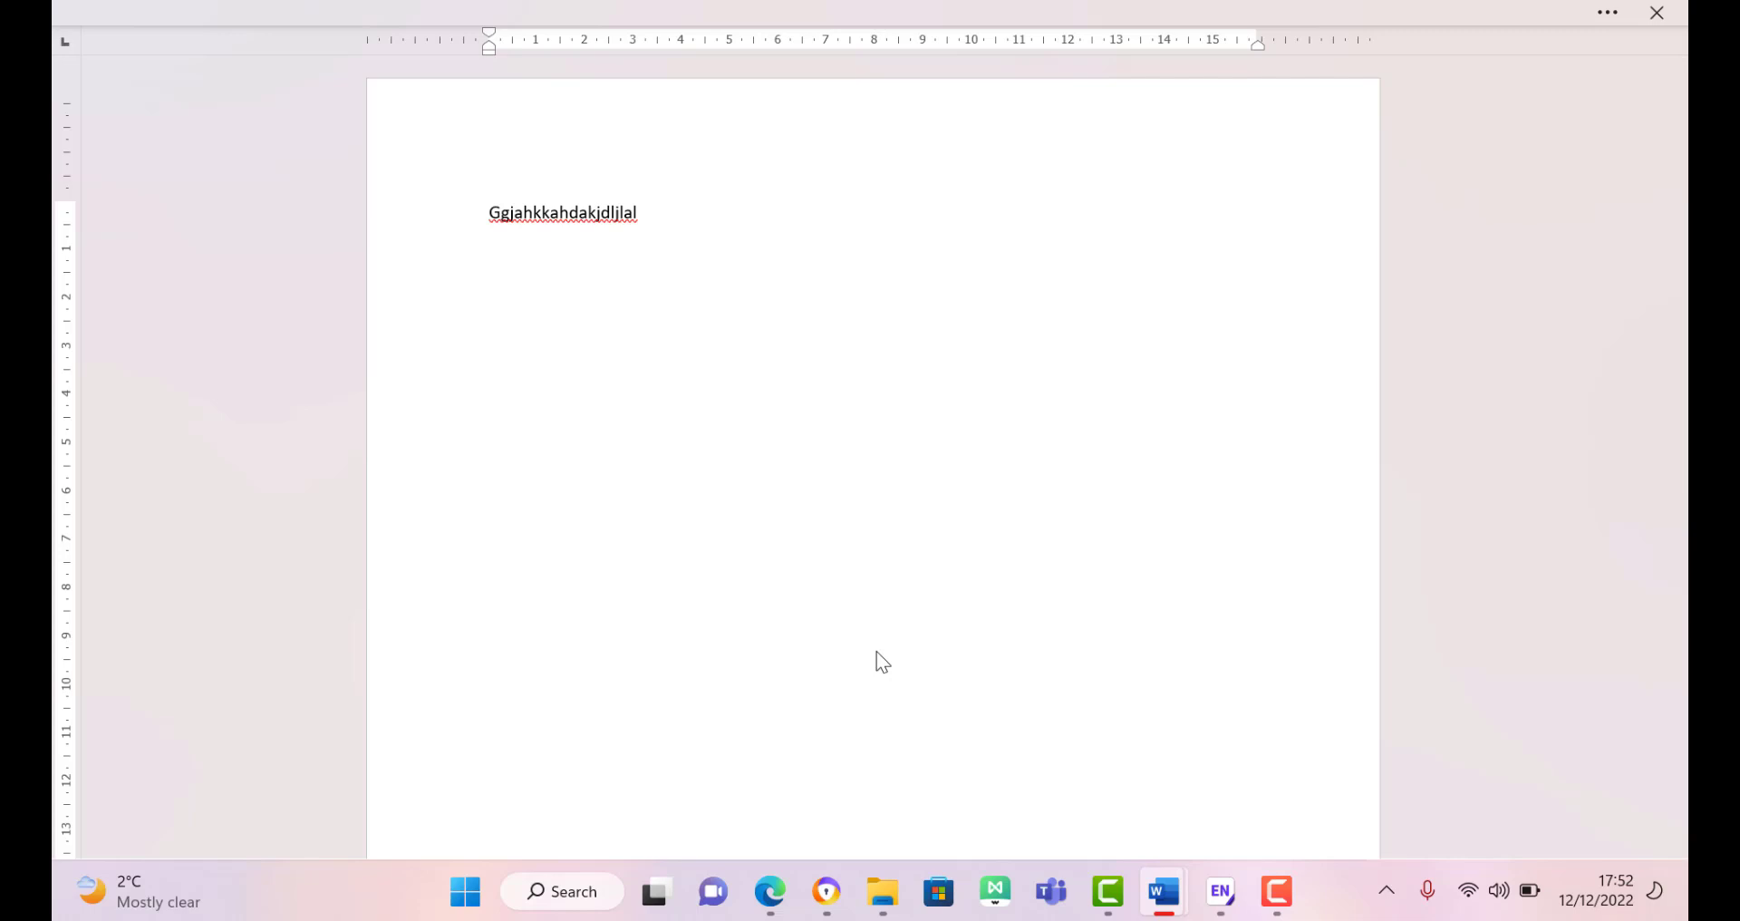
Step: Insert the selected Social policy review 30 citation and format it in APA 6th style
key("alt")
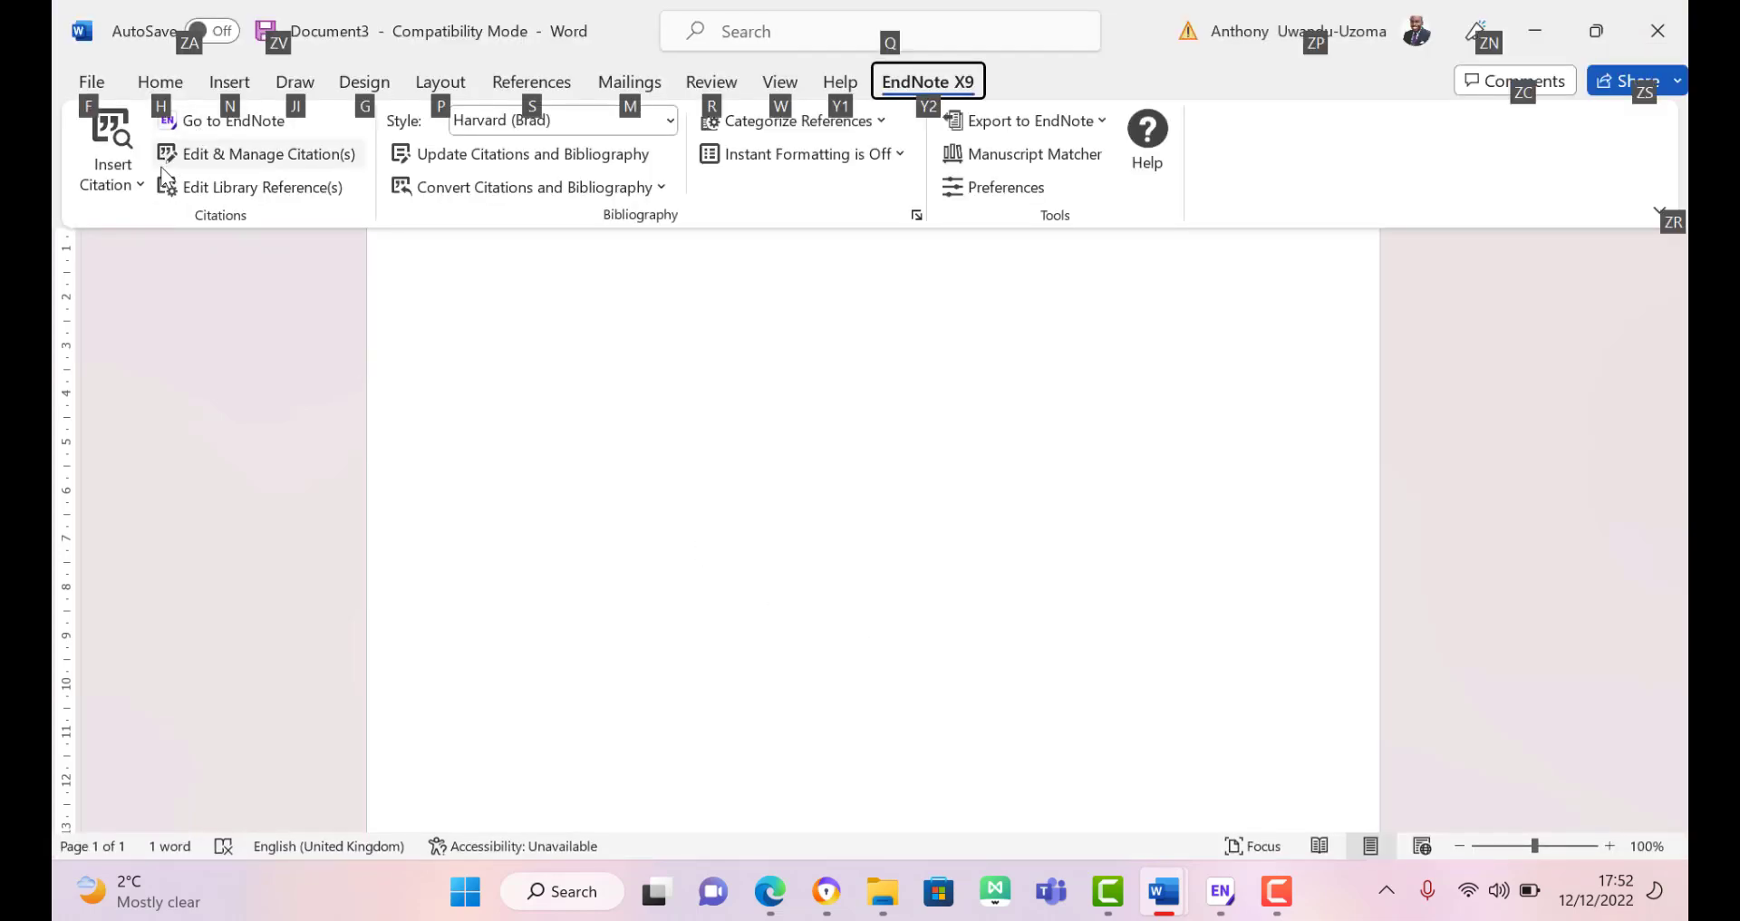
left_click(140, 183)
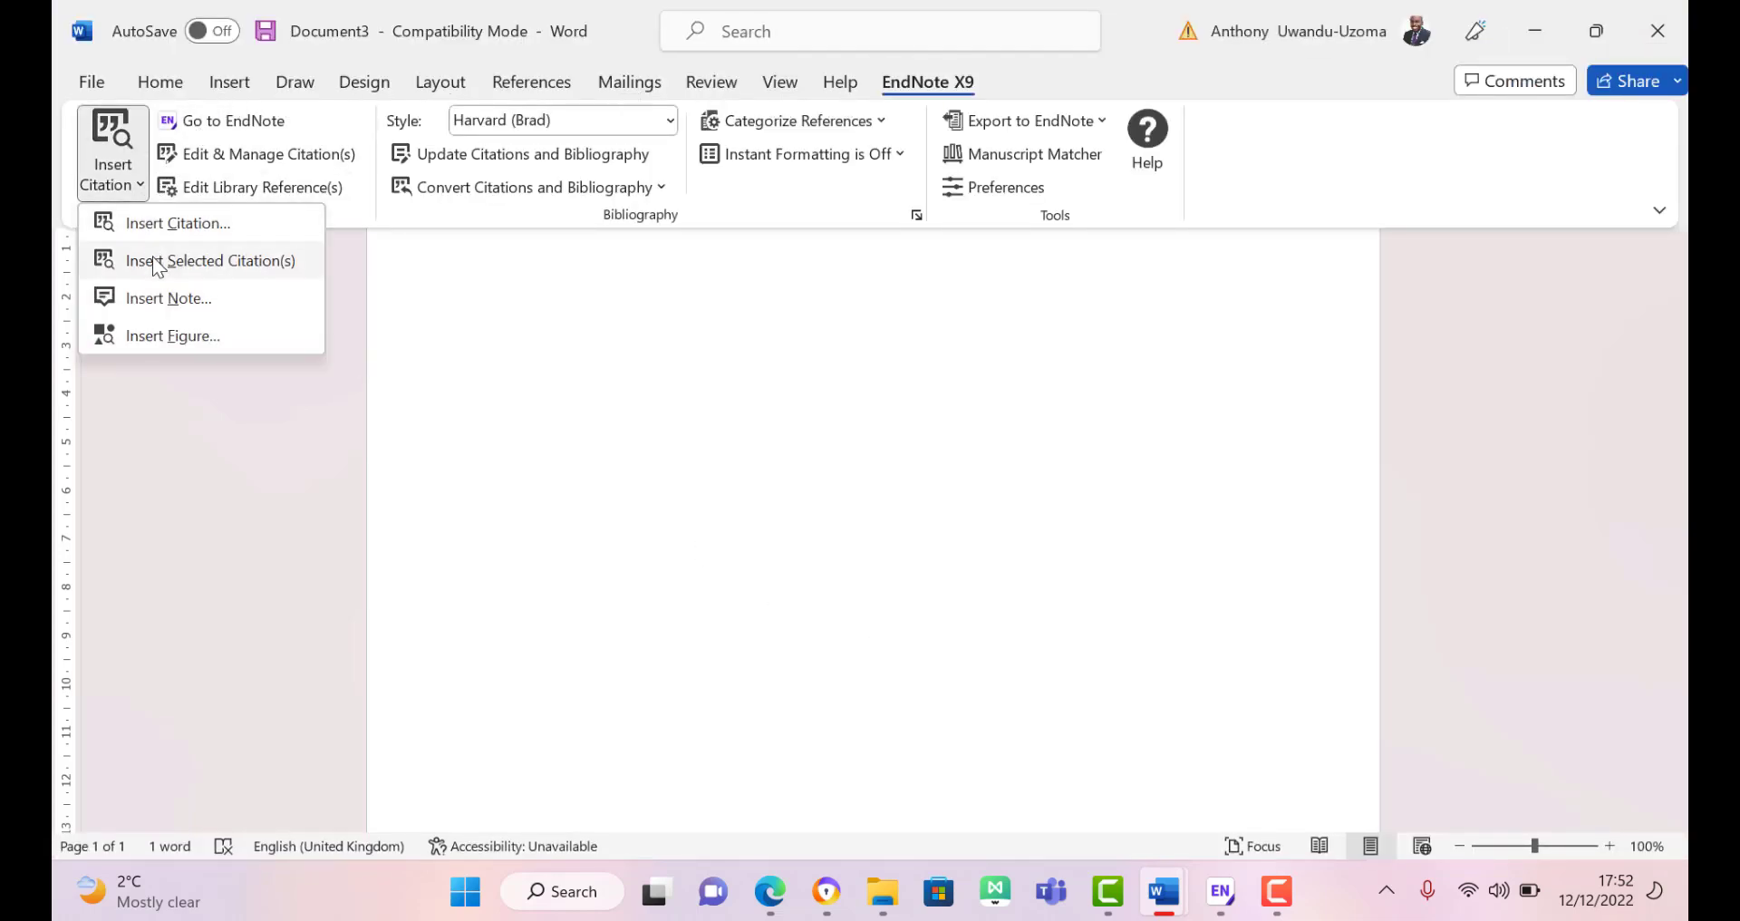
left_click(156, 261)
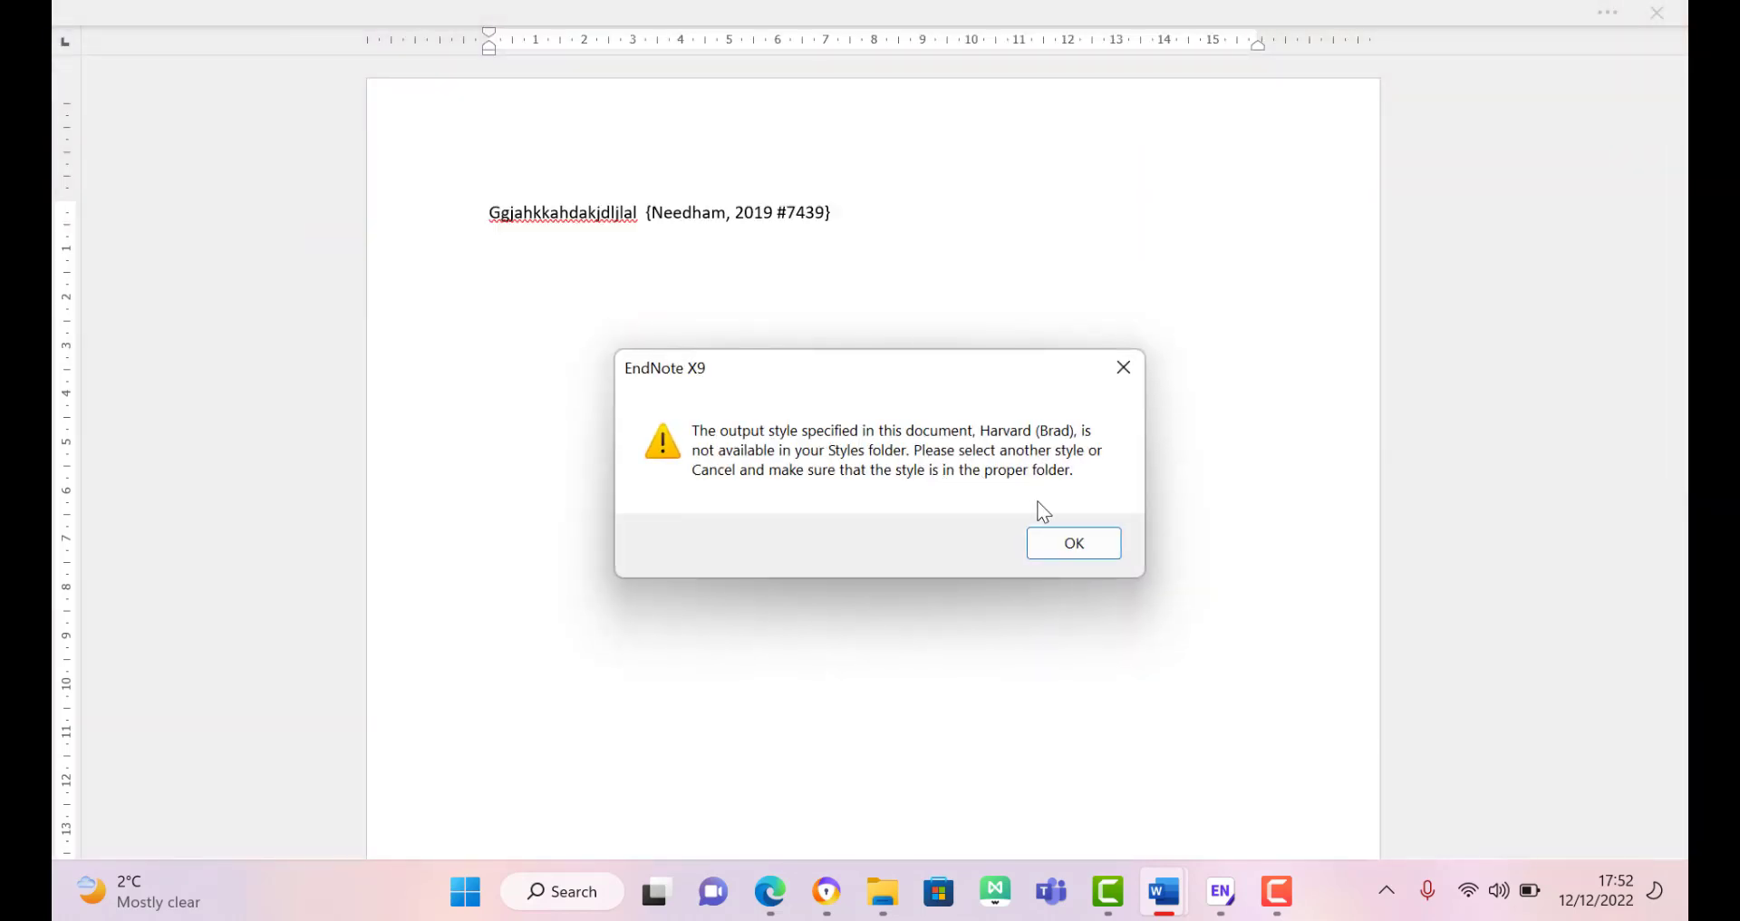
left_click(1078, 545)
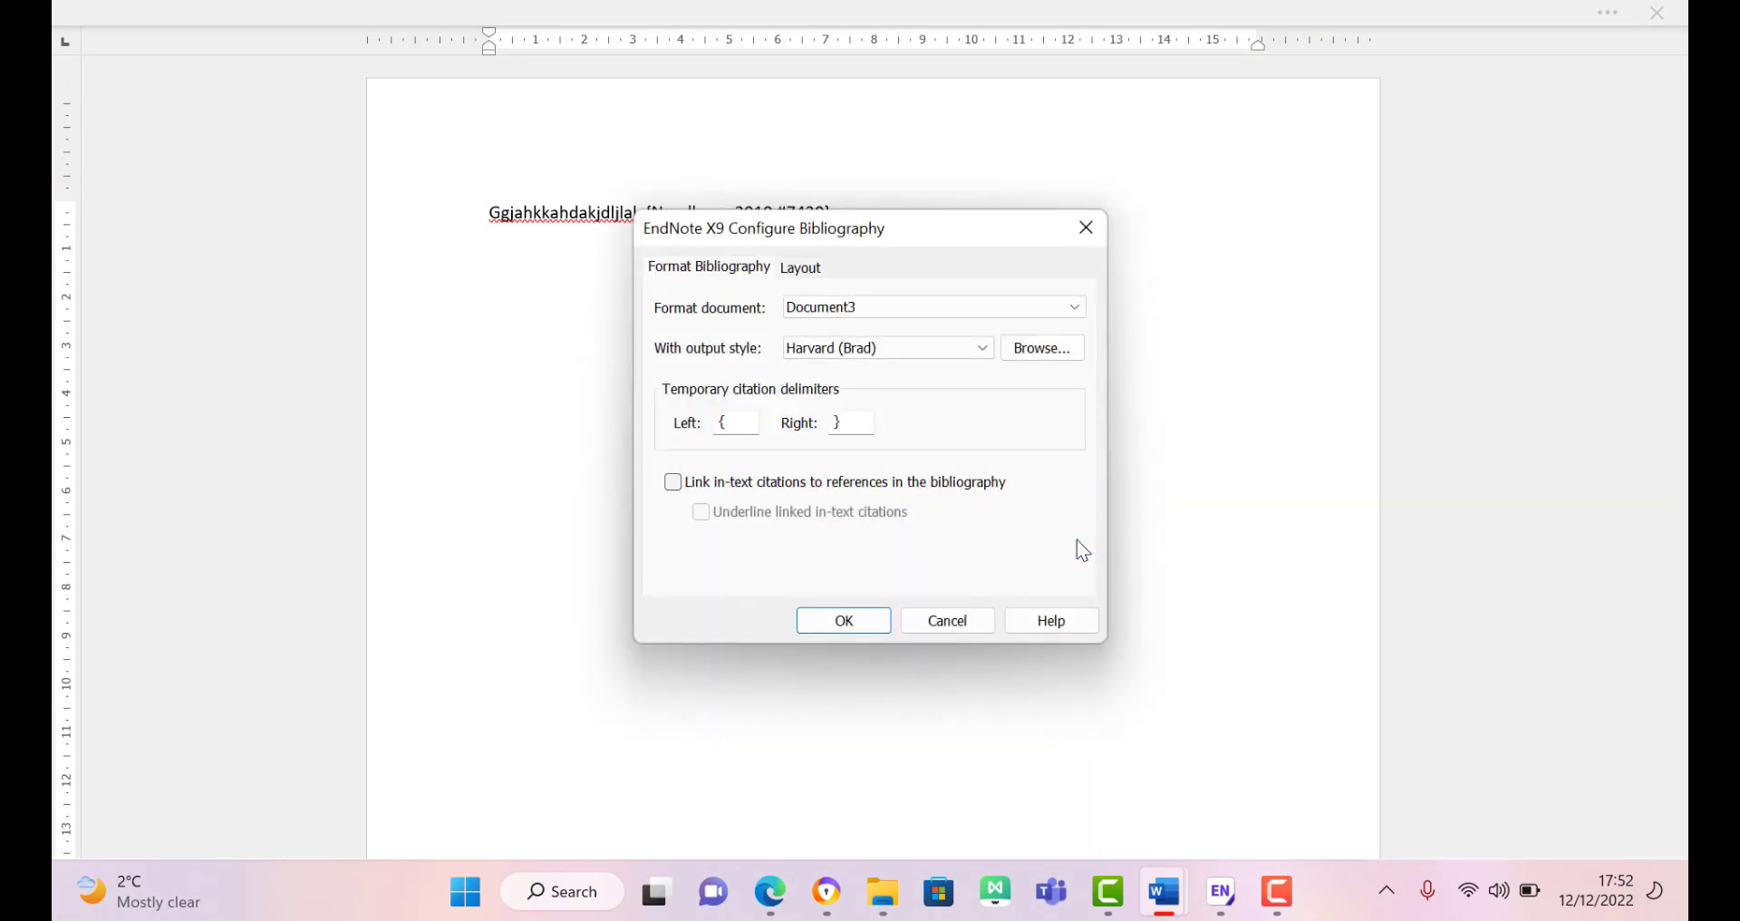
left_click(989, 350)
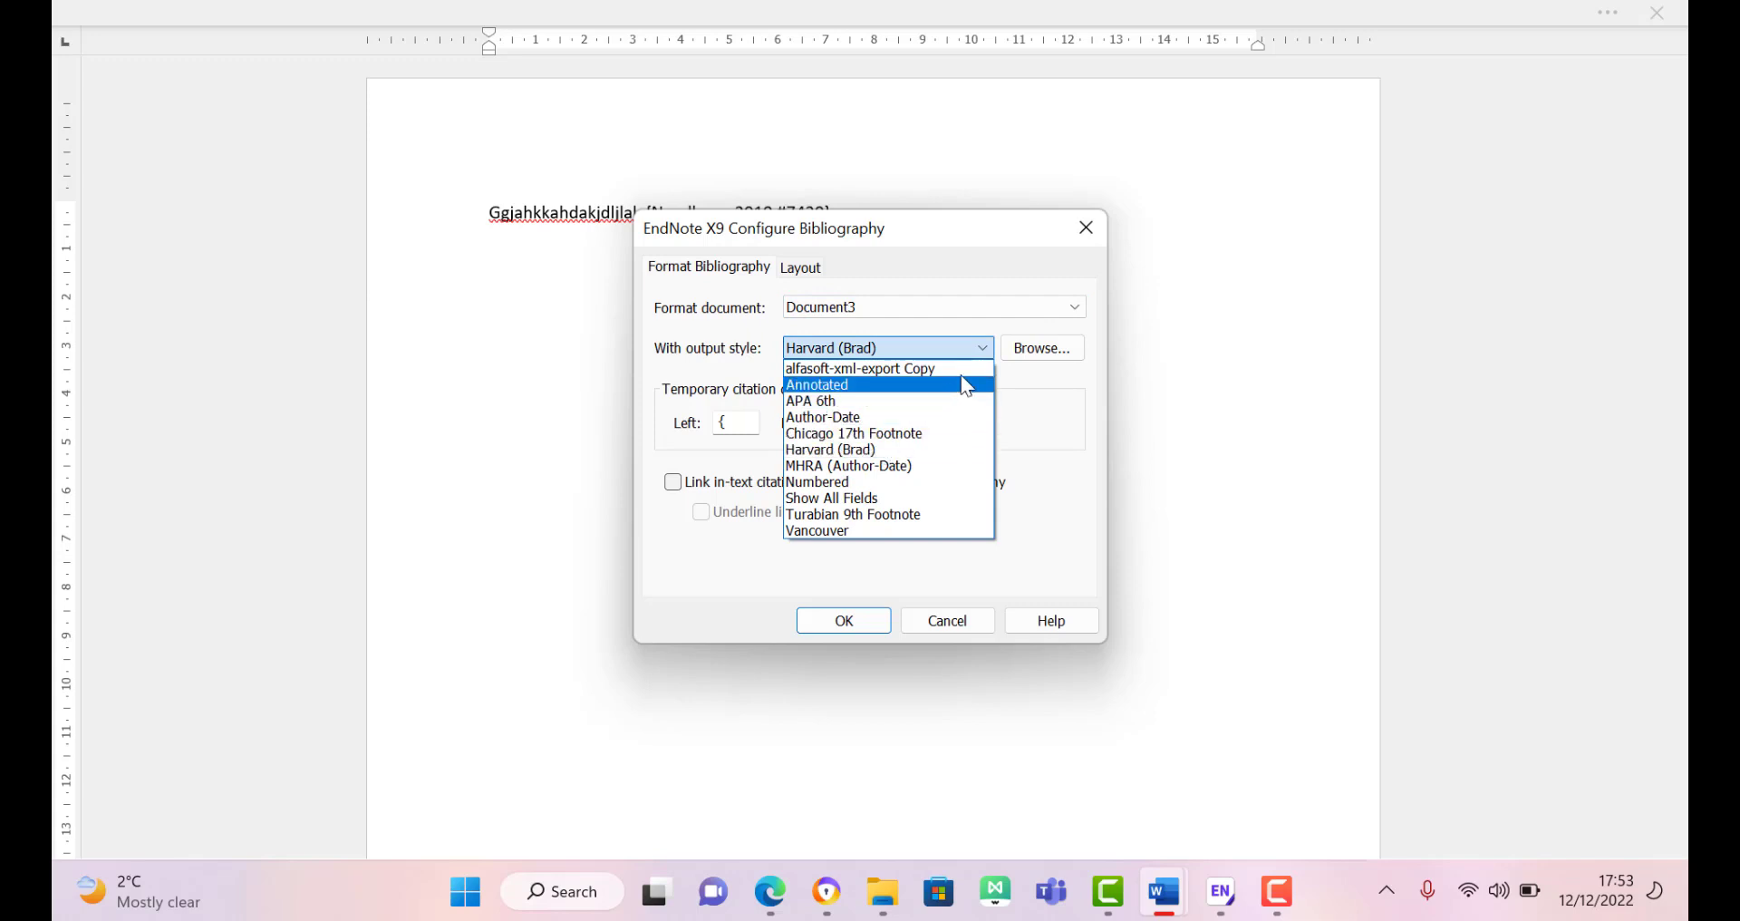
left_click(948, 528)
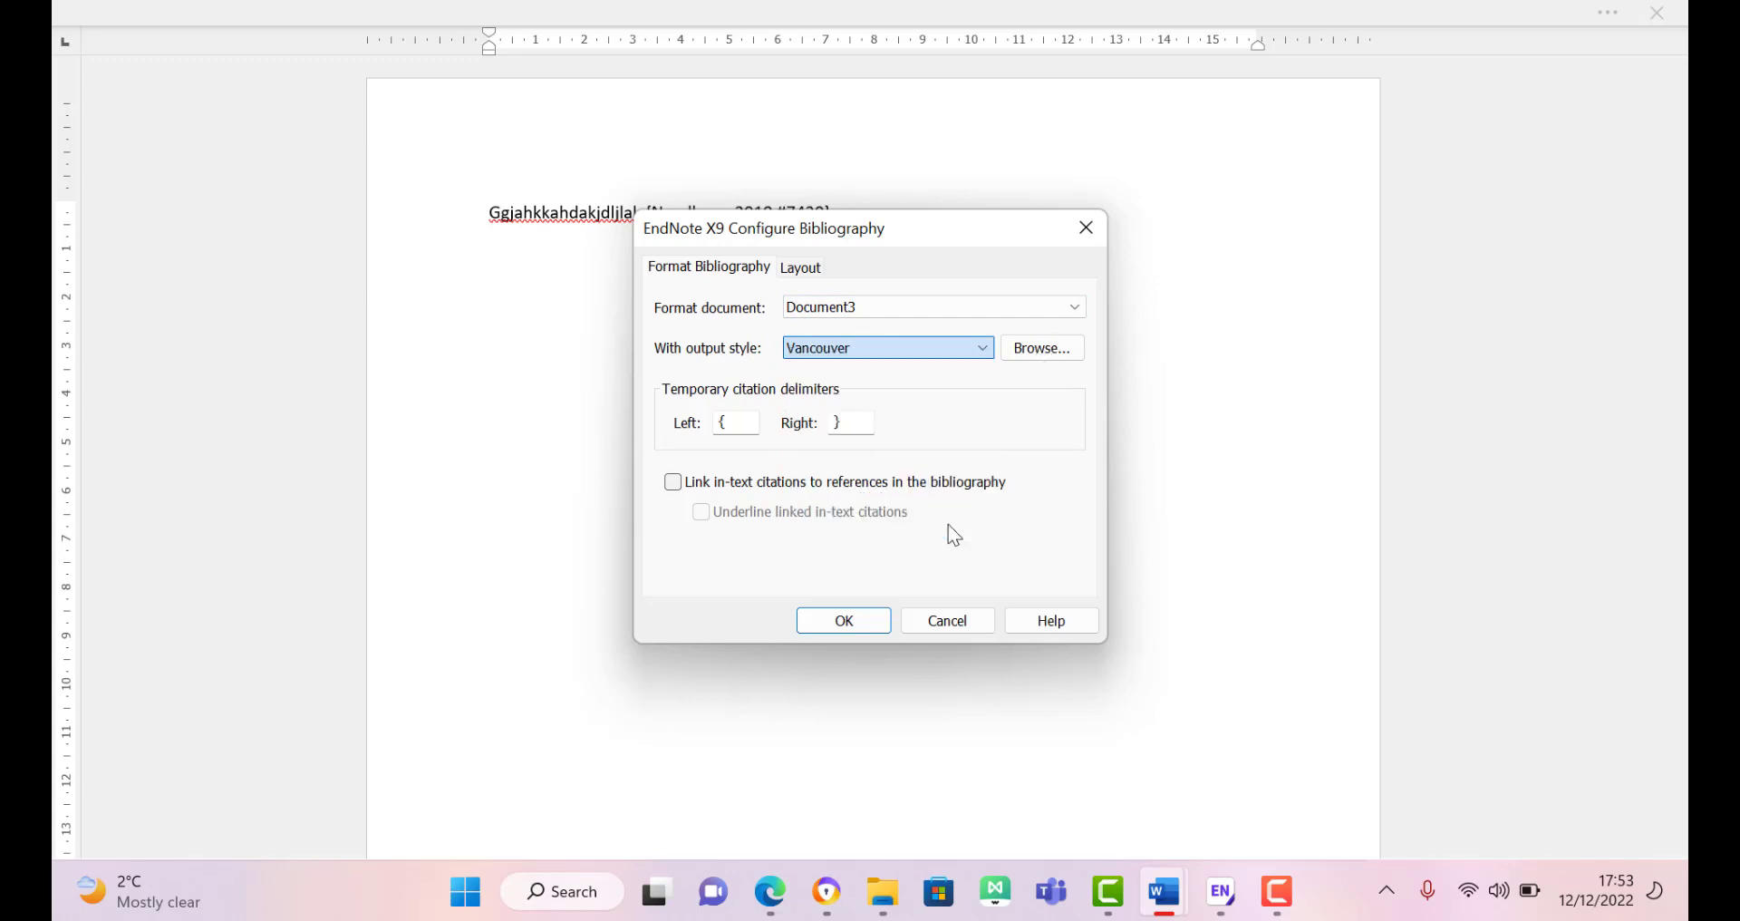
left_click(967, 354)
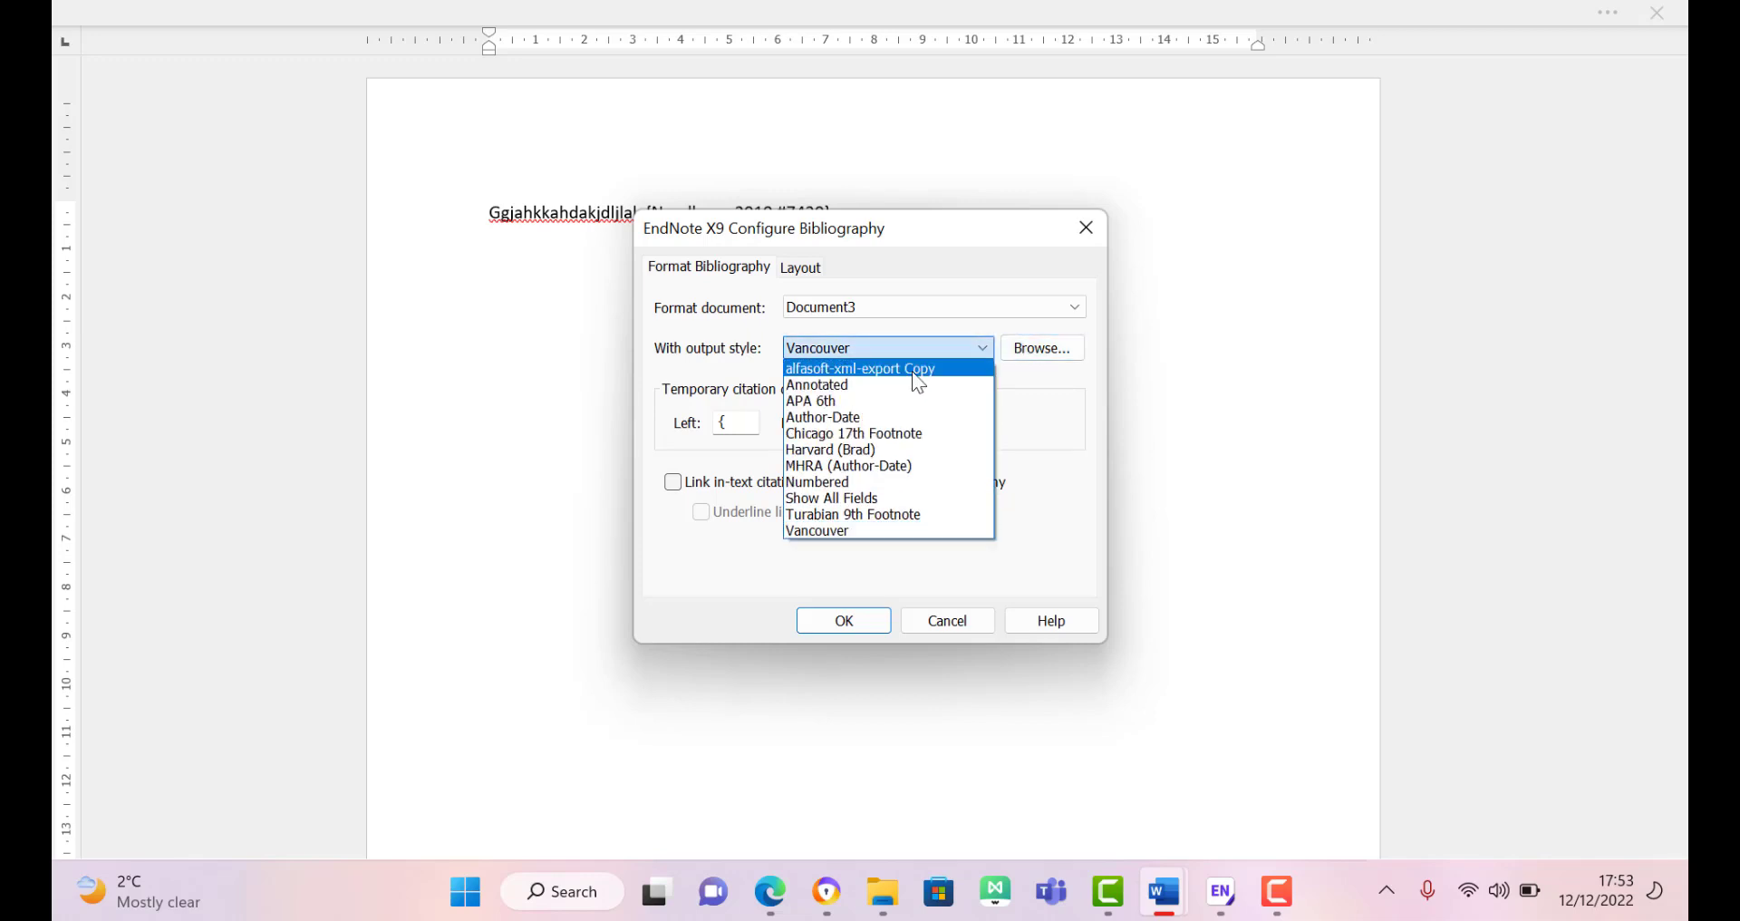
left_click(886, 400)
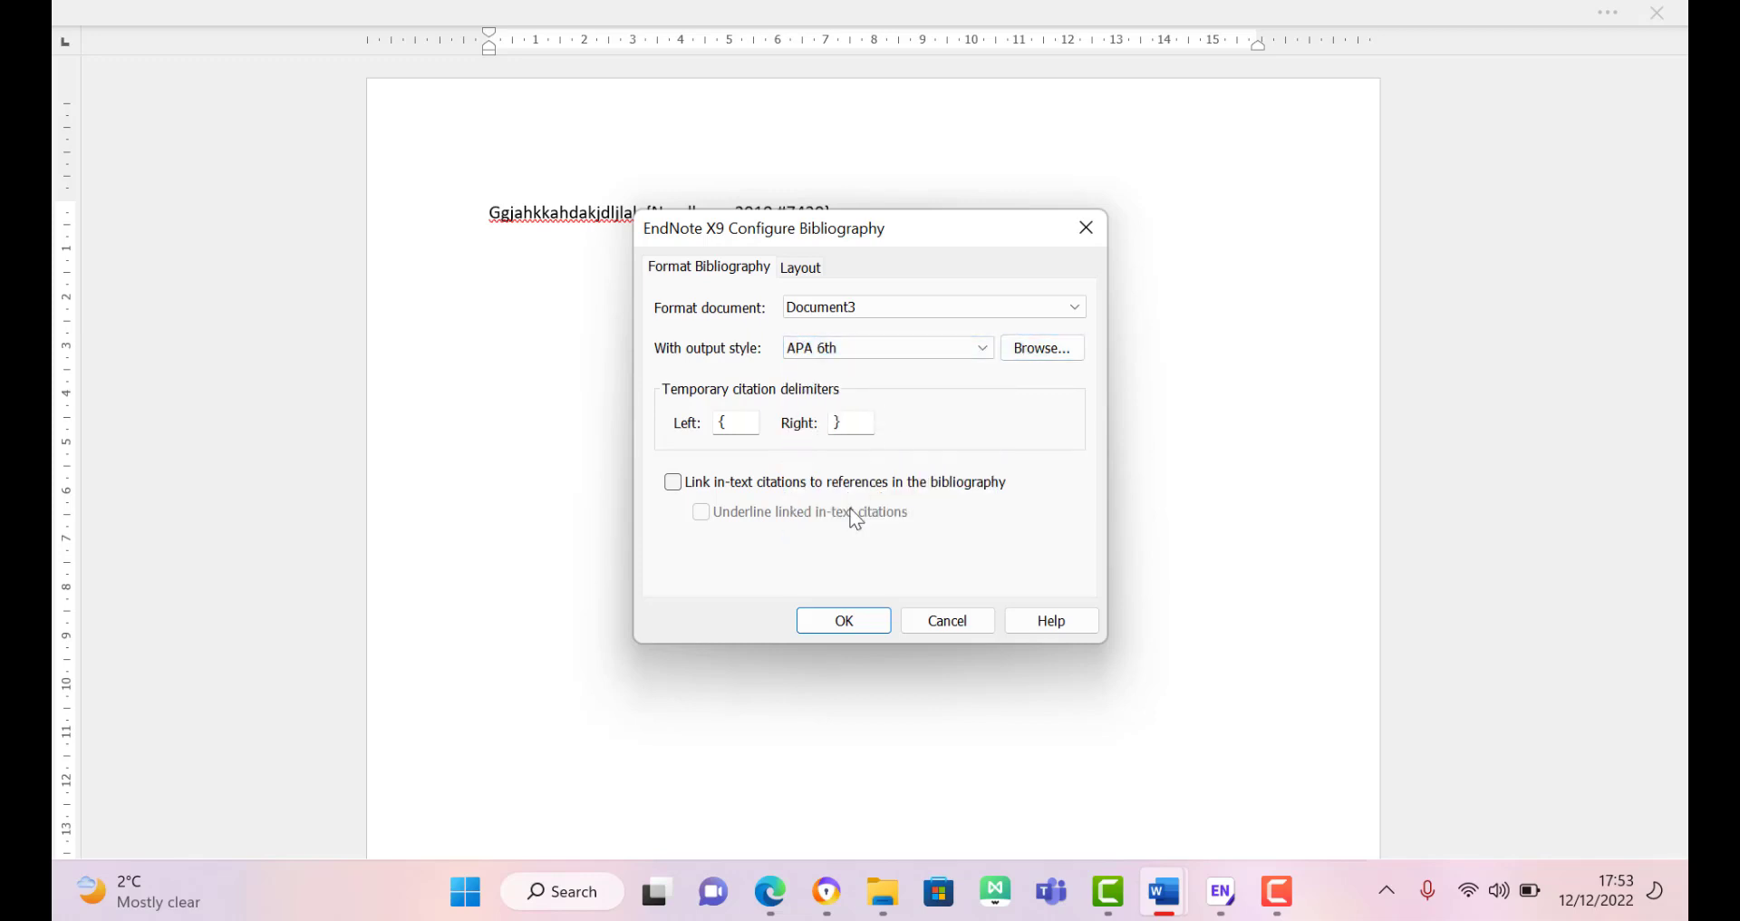
left_click(844, 621)
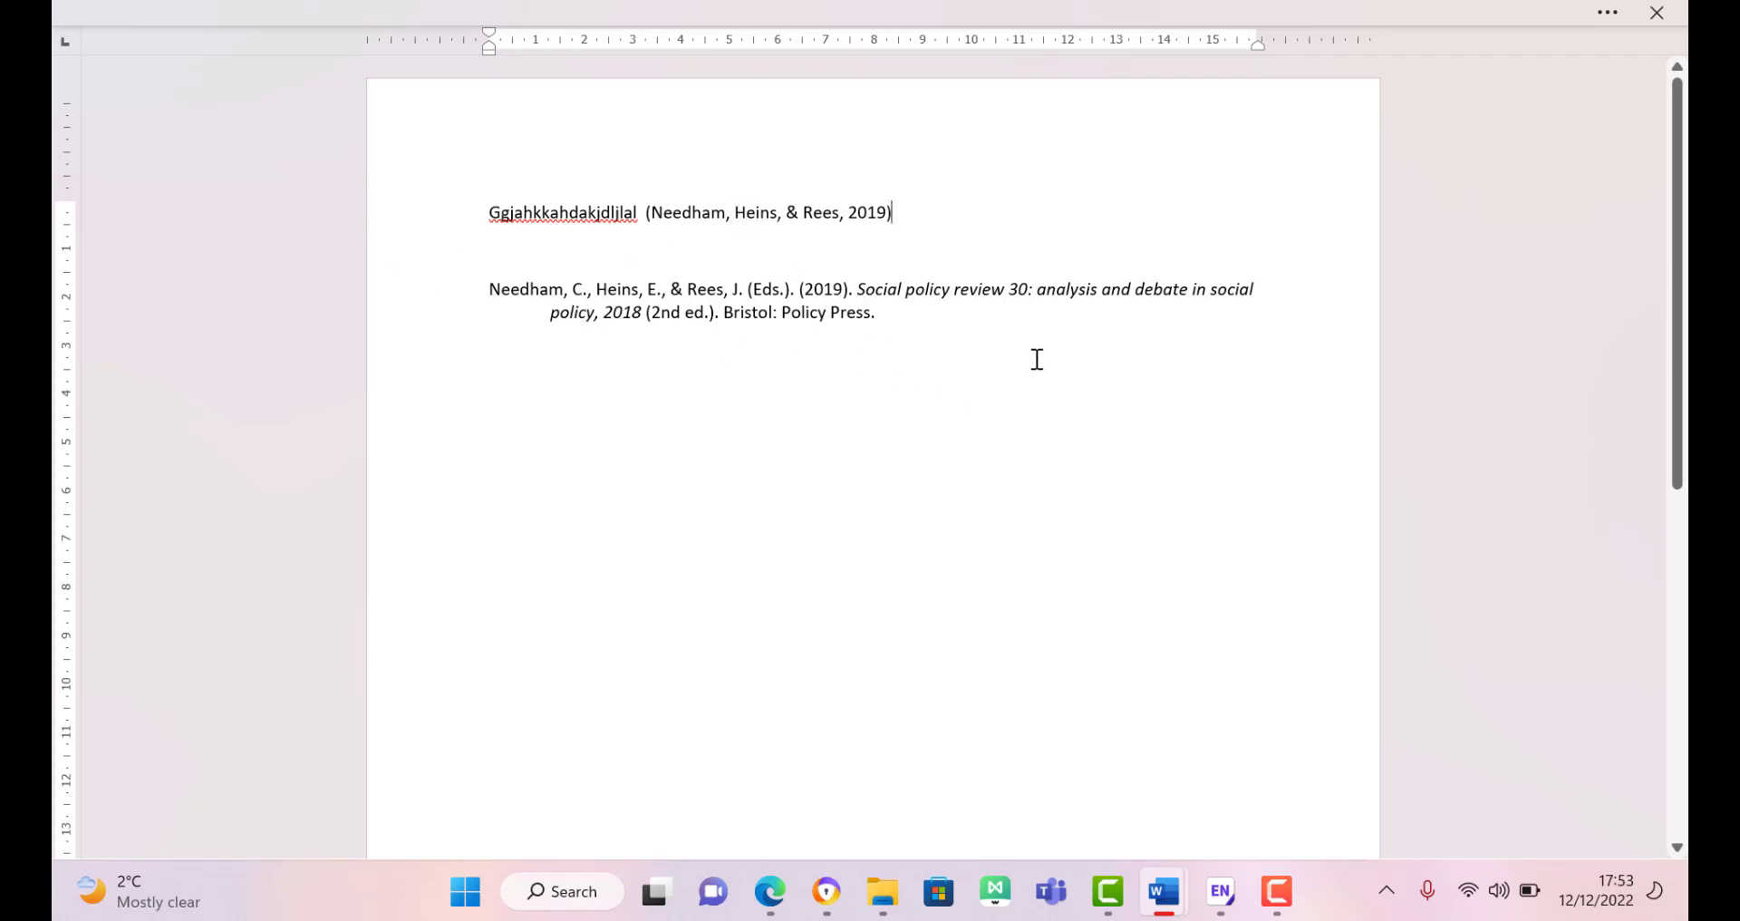
Step: Type a 'References' heading above the edited-book bibliography entry
key("Return")
key("Return")
key("Return")
type("r")
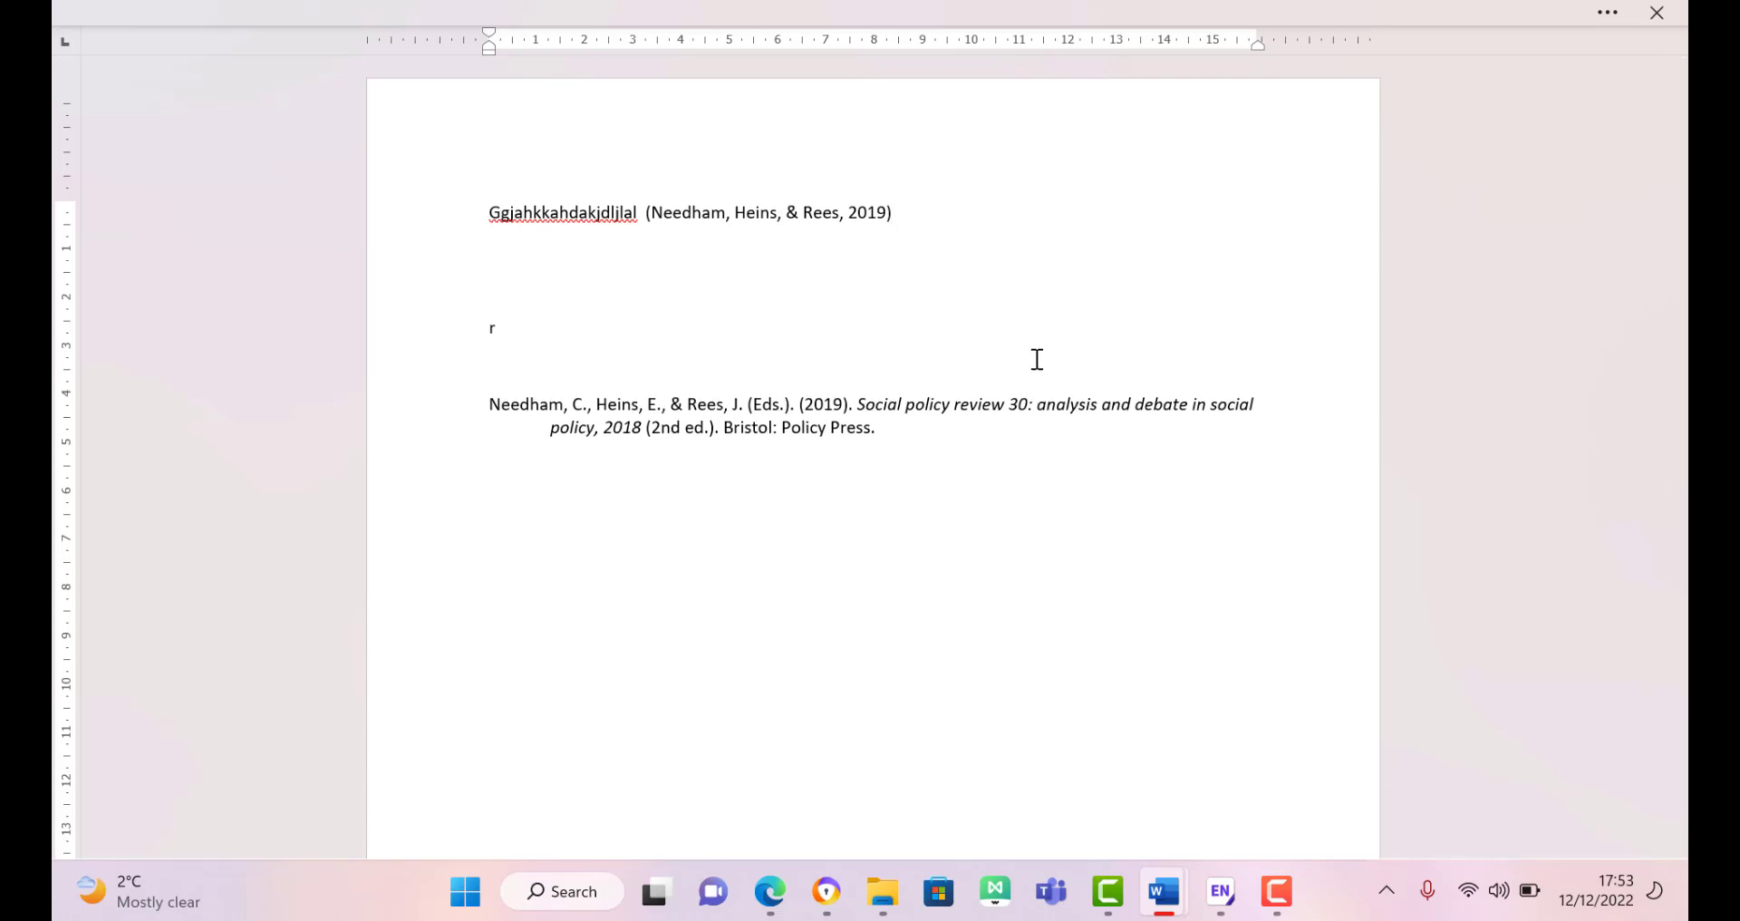
key("BackSpace")
type("Referencw")
key("BackSpace")
type("w")
key("BackSpace")
type("w")
key("BackSpace")
type("es")
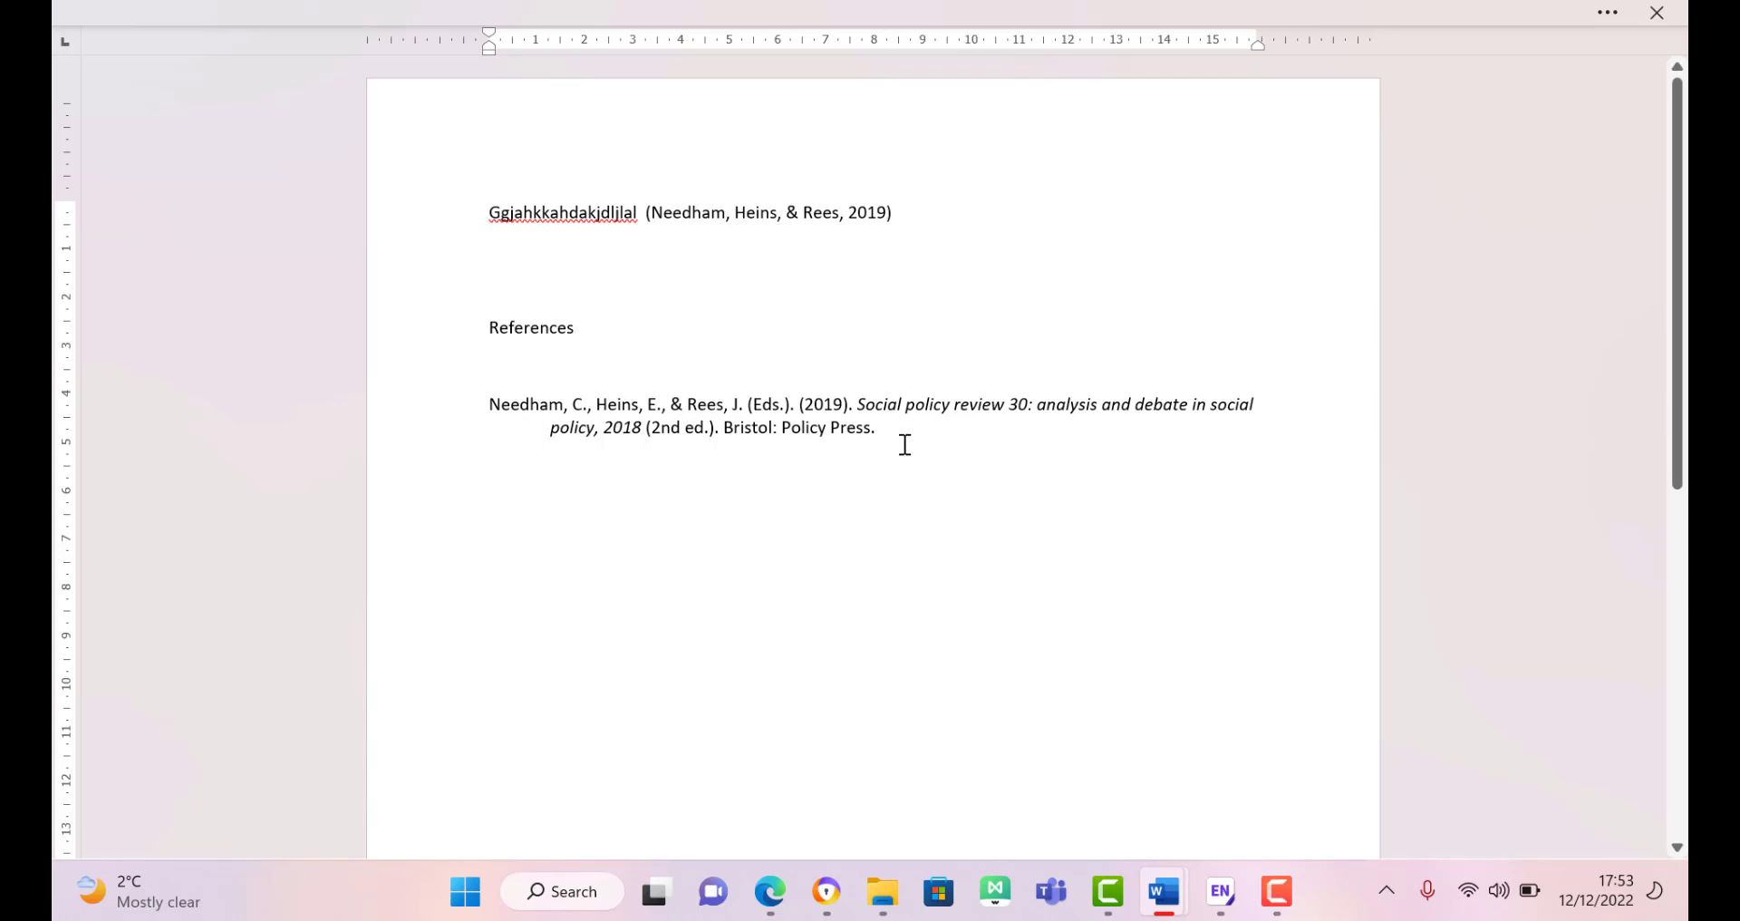
Step: Open the Social policy review 30 record in EndNote and scroll through its fields
left_click(1219, 893)
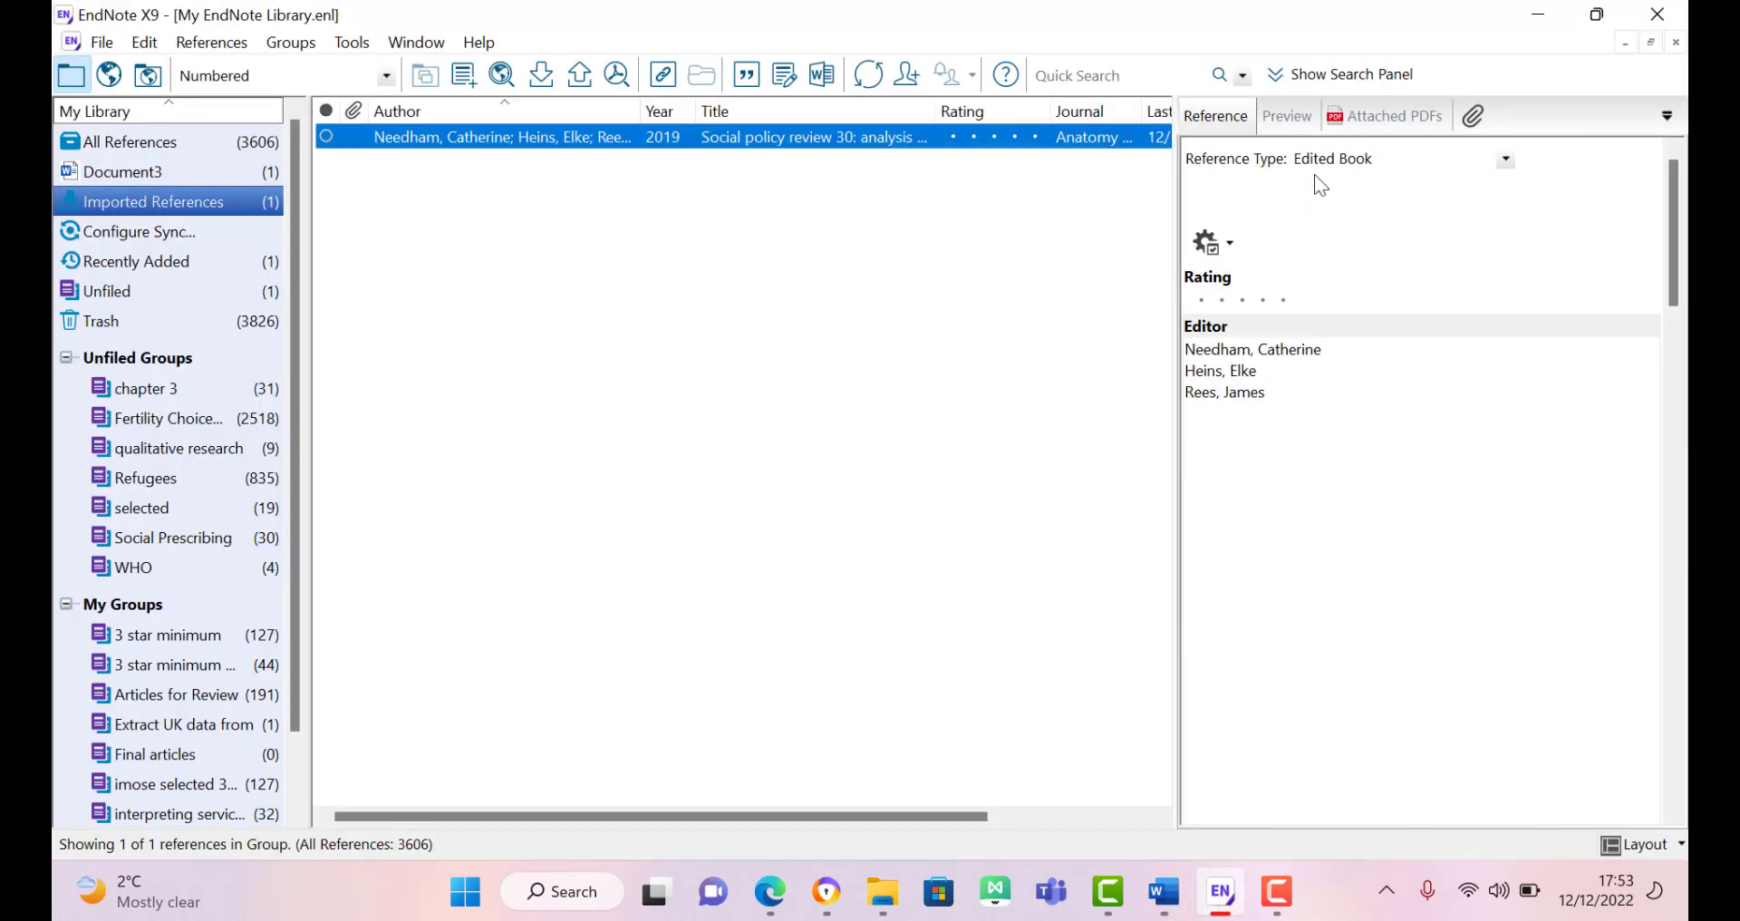
double_click(453, 144)
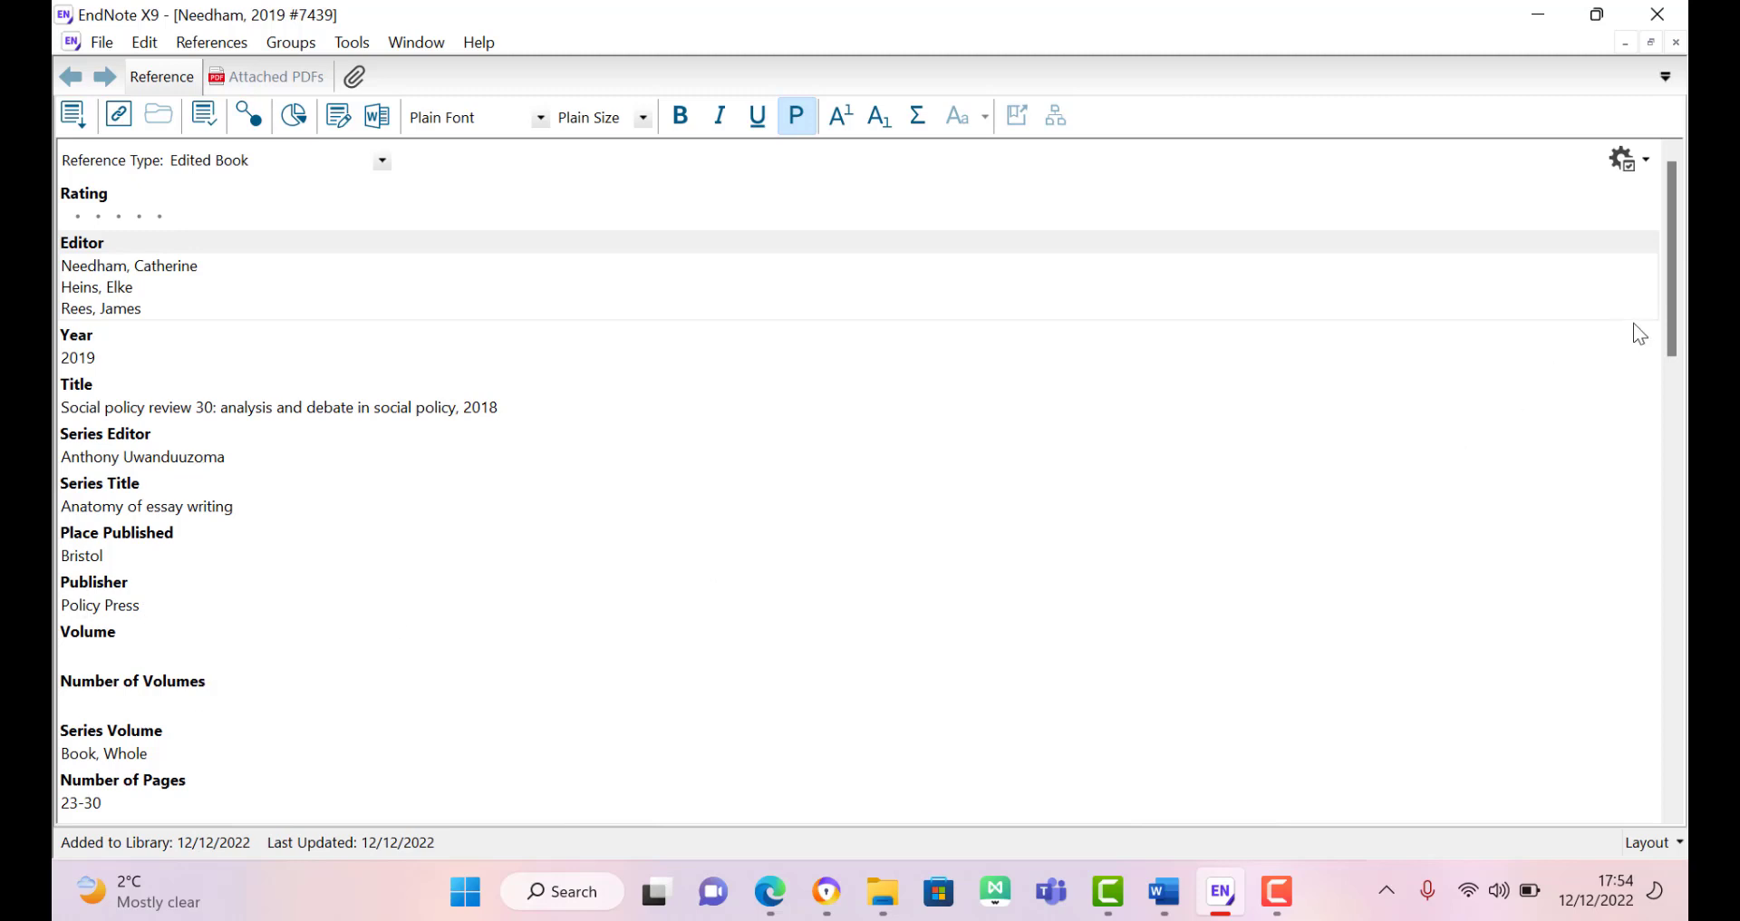
left_click_drag(1671, 292, 1687, 678)
scroll(1669, 600, "down", 5)
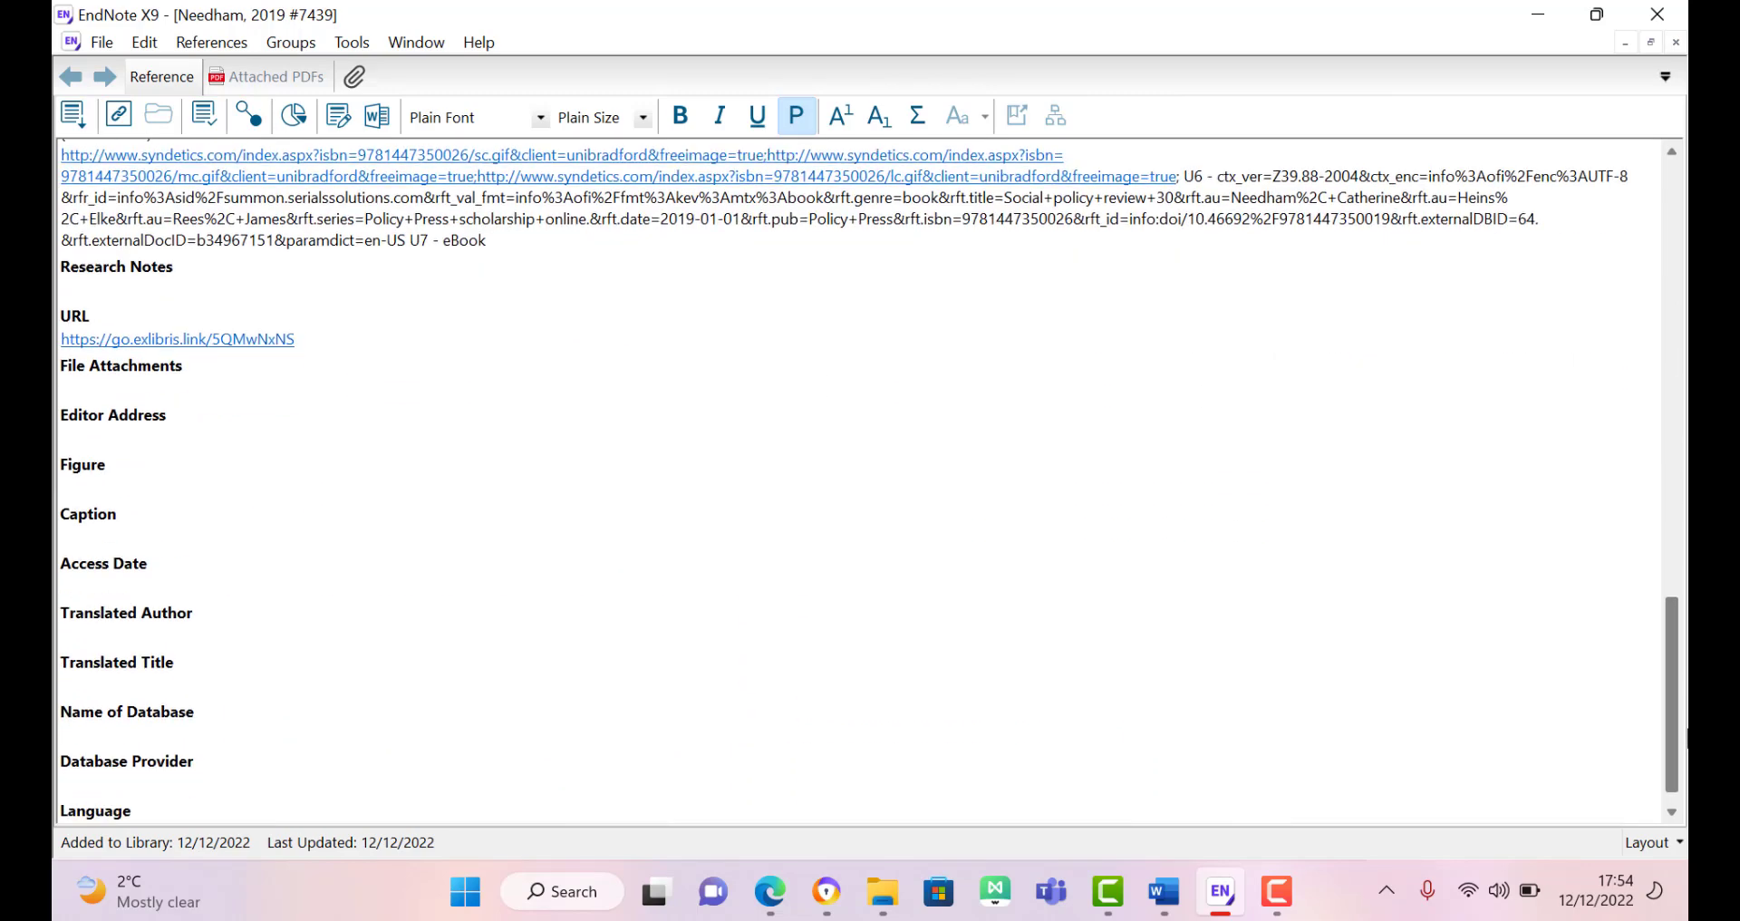
scroll(1670, 600, "up", 20)
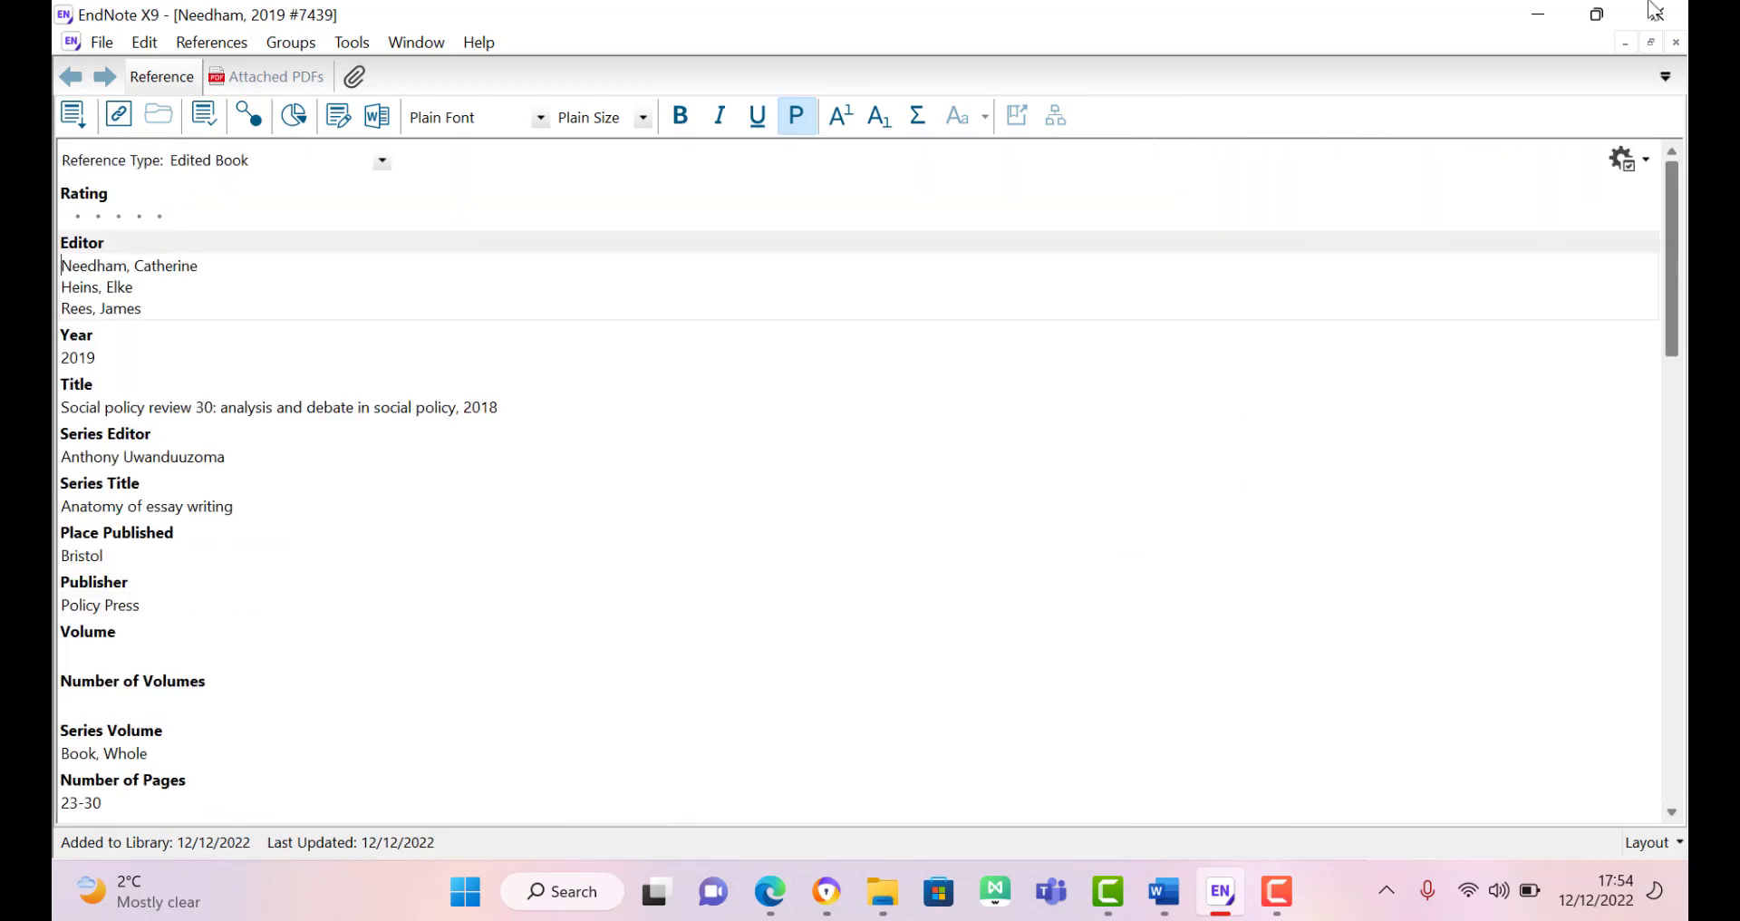
Step: Browse the Reference Type list and highlight Electronic Book Section
left_click(380, 163)
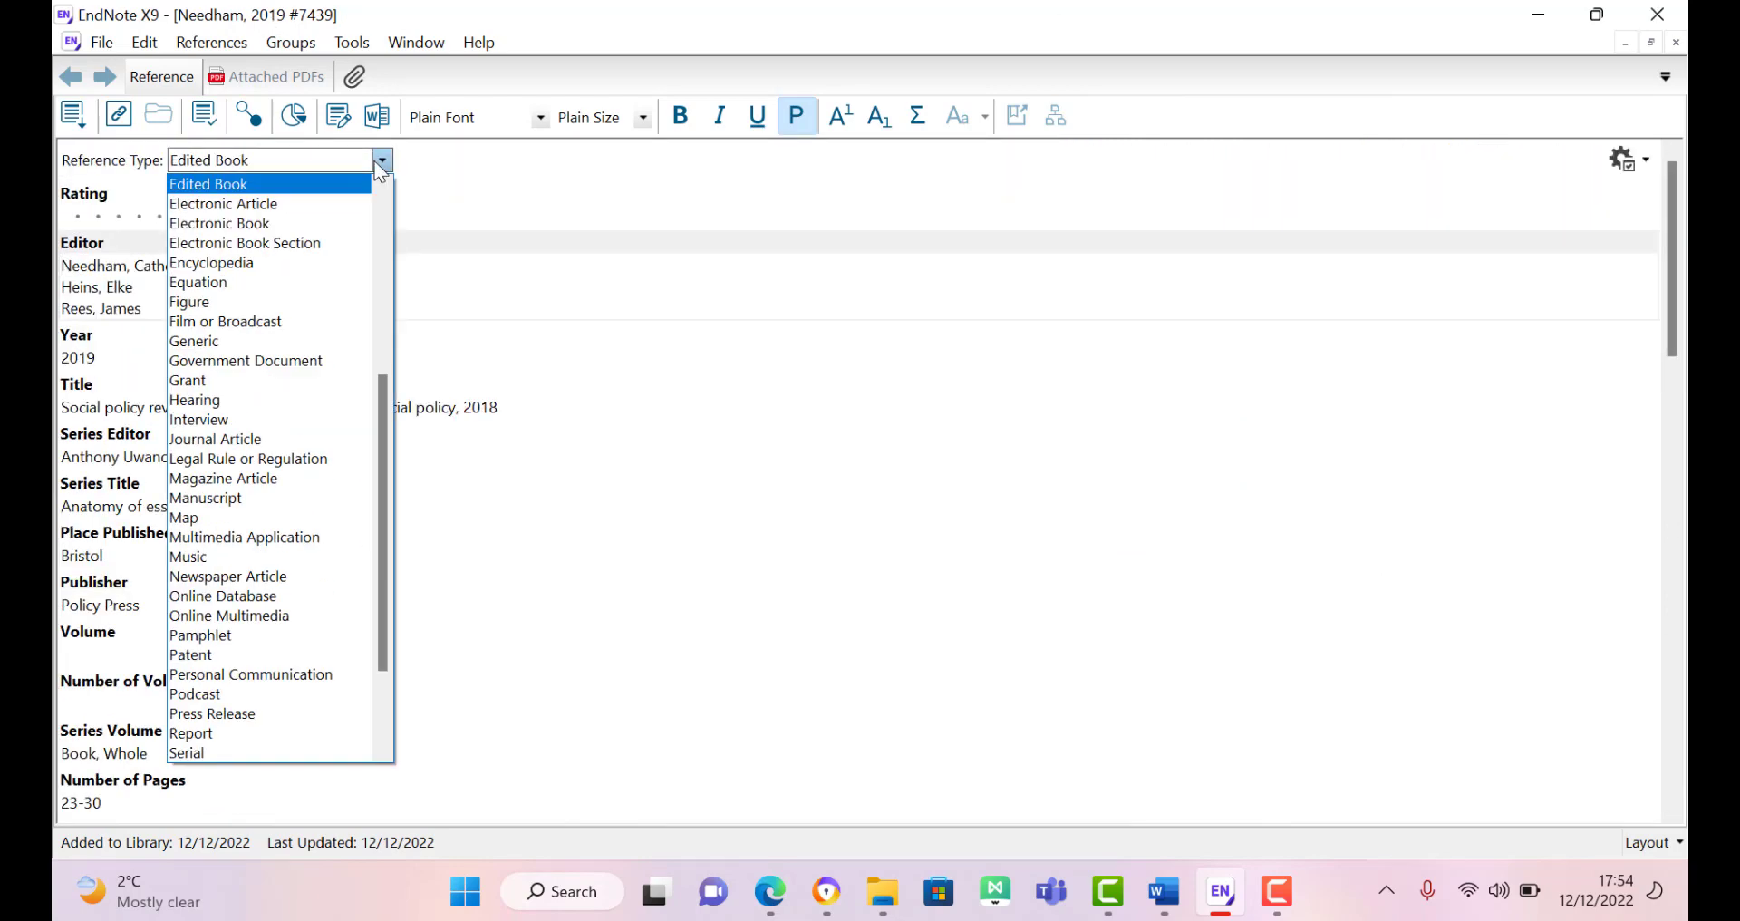
key("Down")
key("Down")
key("Down")
key("Down")
key("Down")
key("Down")
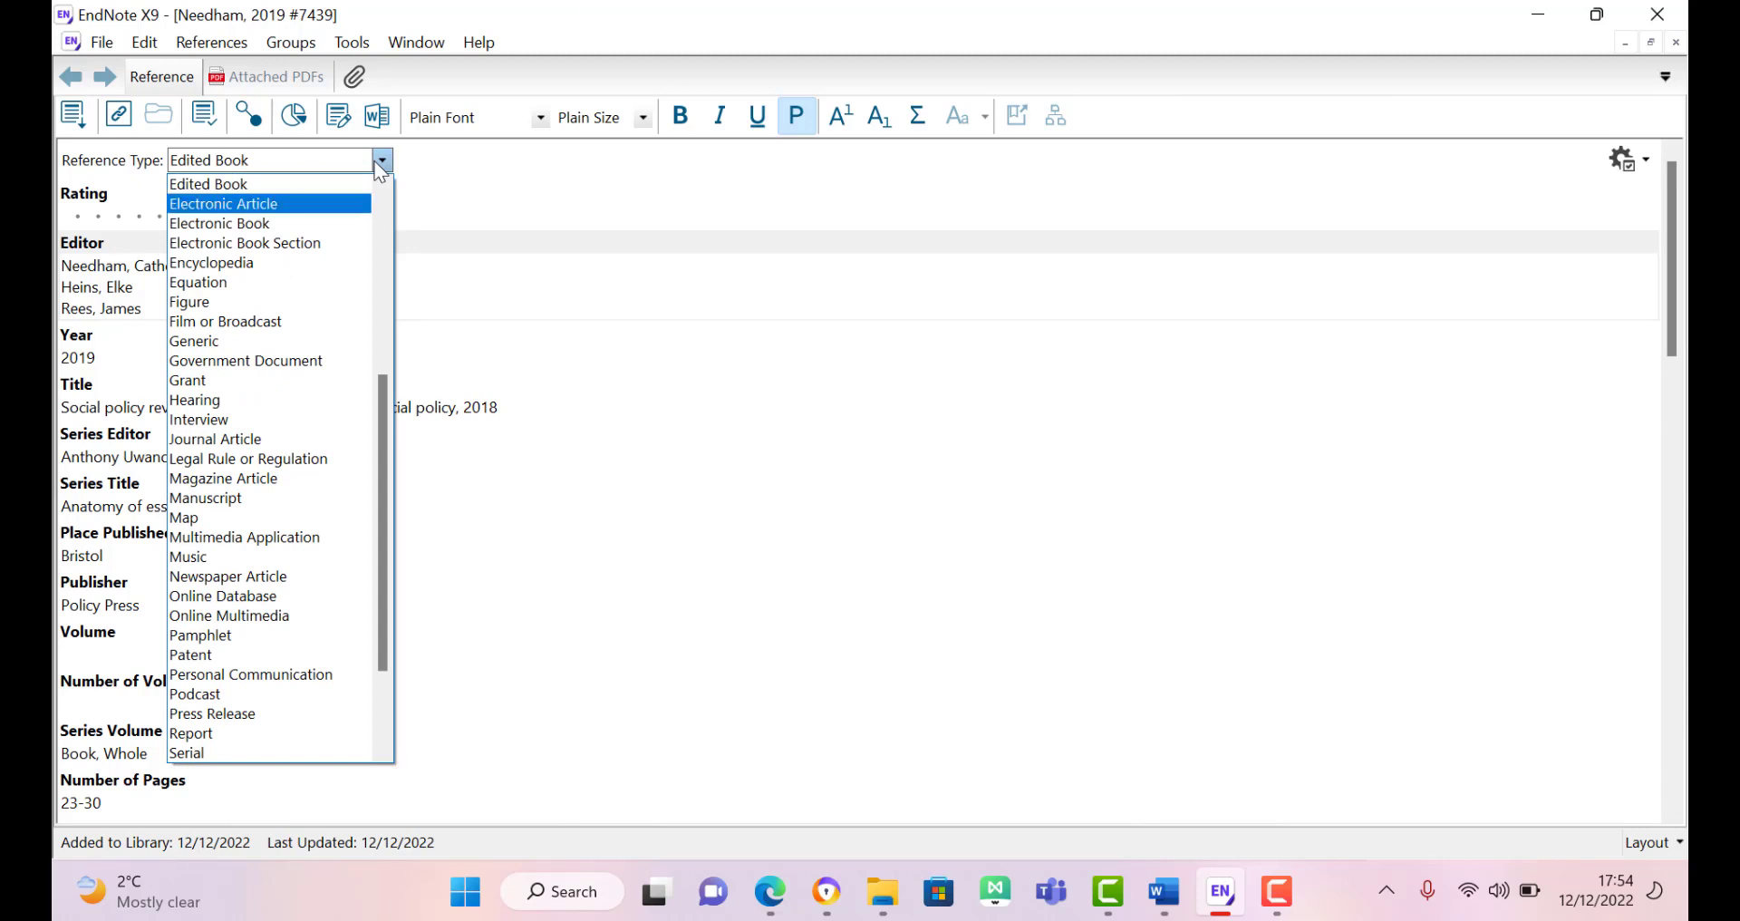
key("Down")
key("Down")
key("Down")
key("Down")
key("Down")
key("Down")
key("Down")
key("Down")
key("Down")
key("Down")
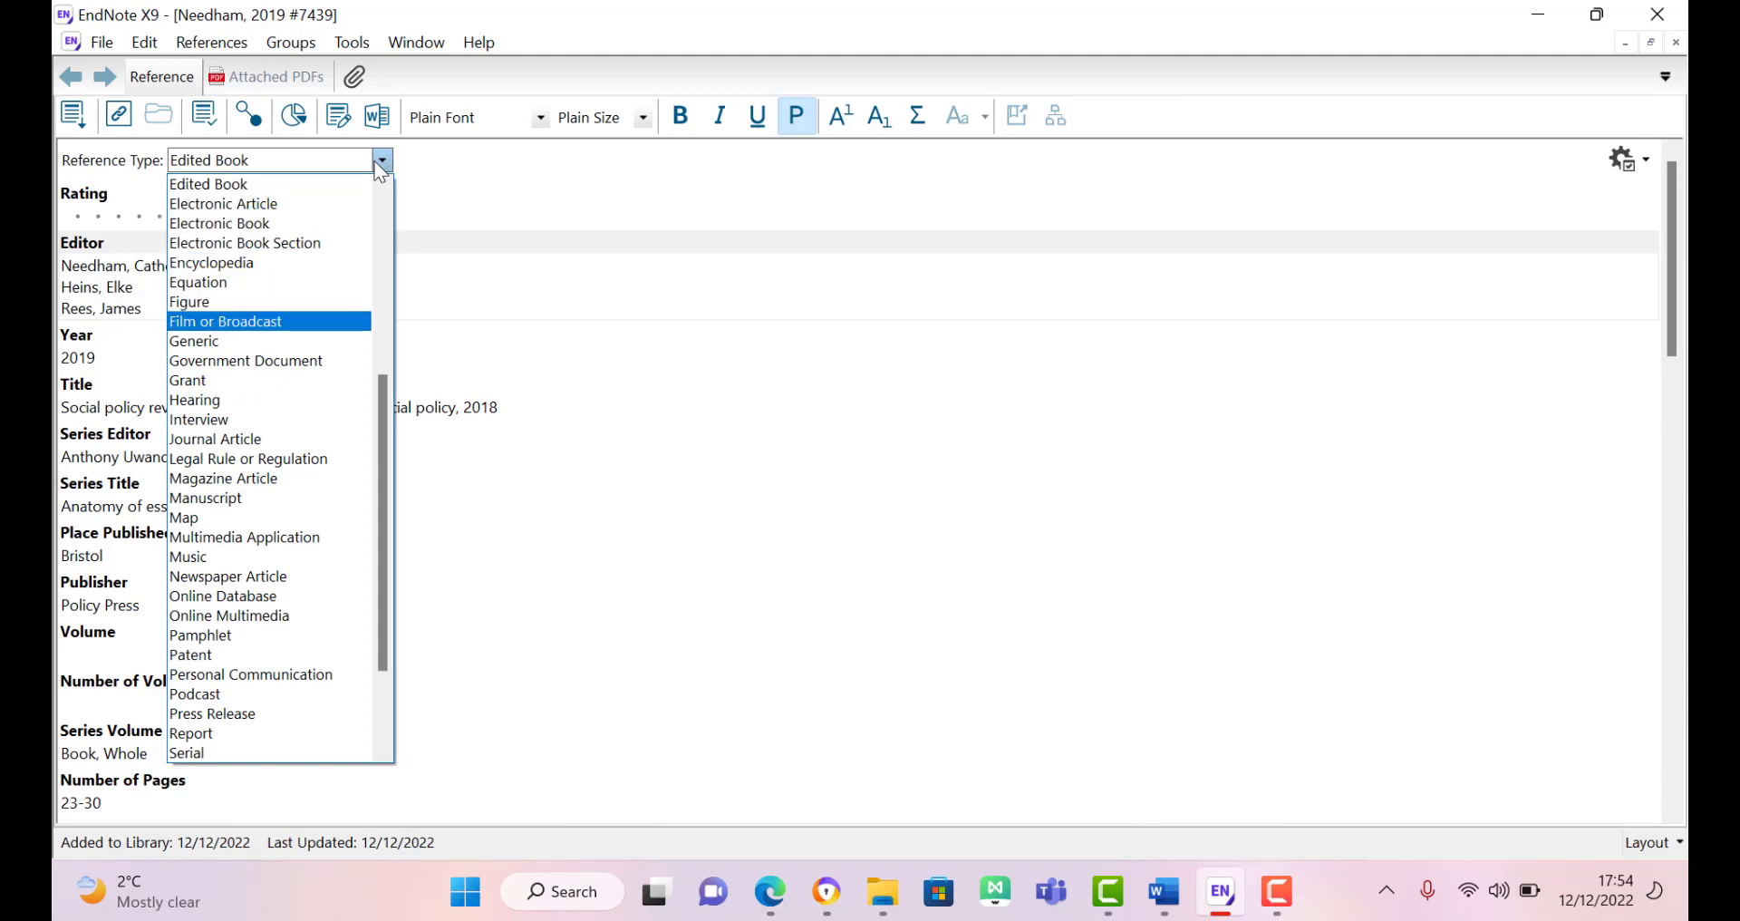
key("Down")
key("Down")
key("Down")
key("Down")
key("Down")
key("Down")
key("Down")
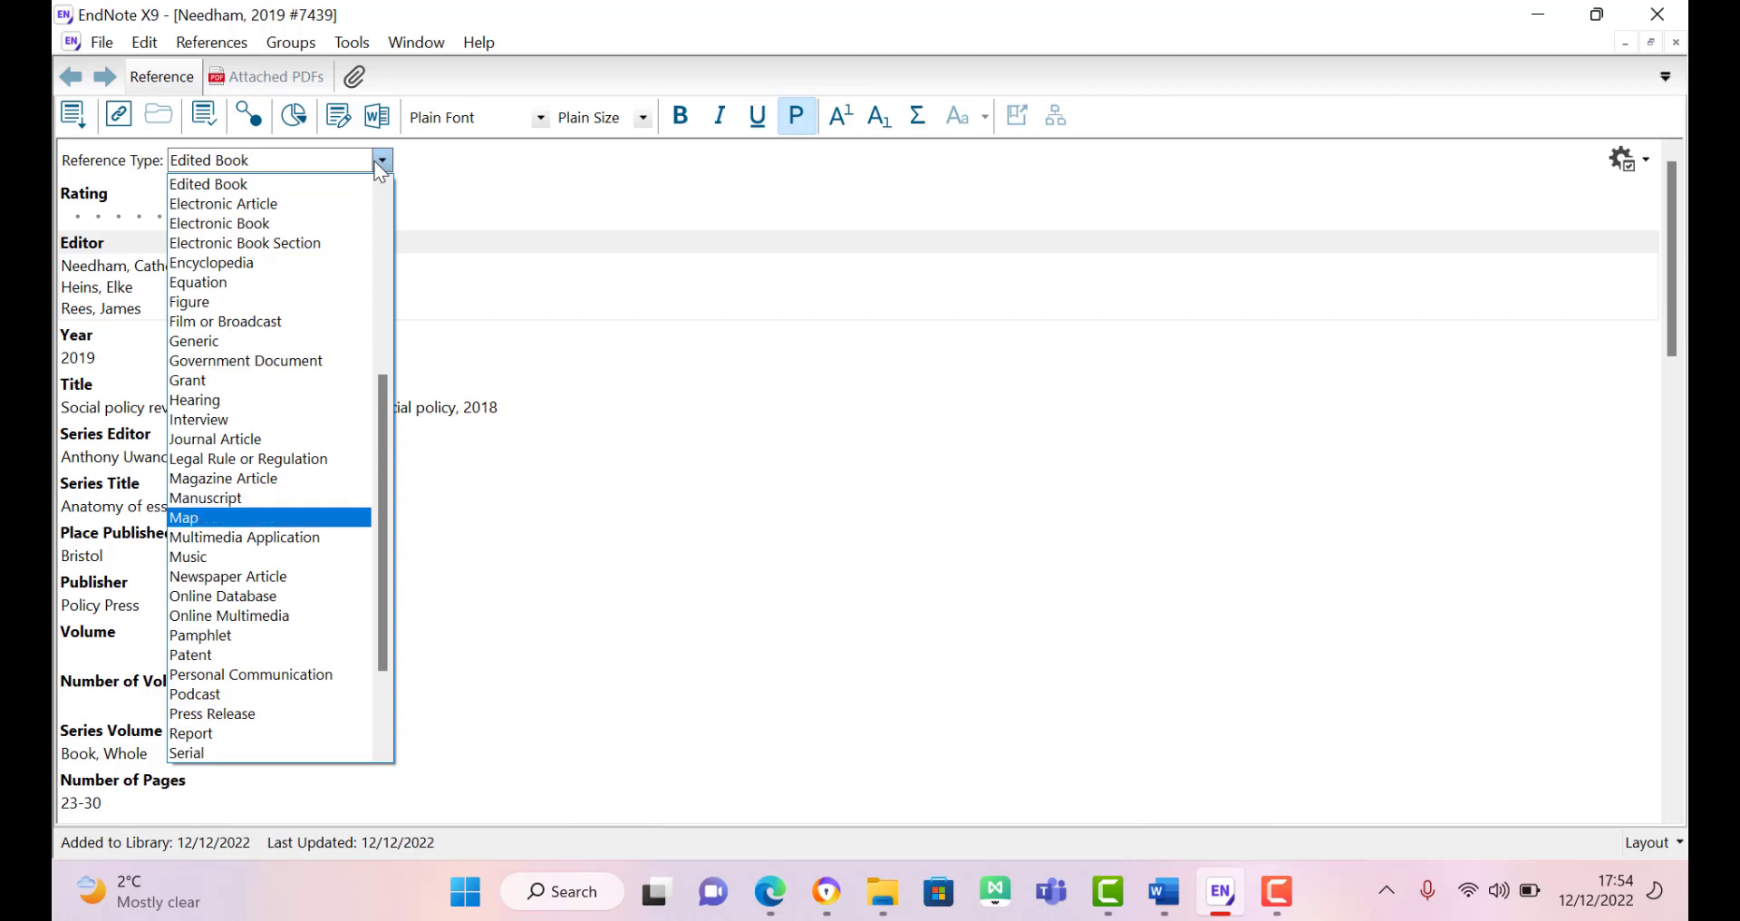
key("Down")
key("Down")
key("Down")
key("Down")
key("Down")
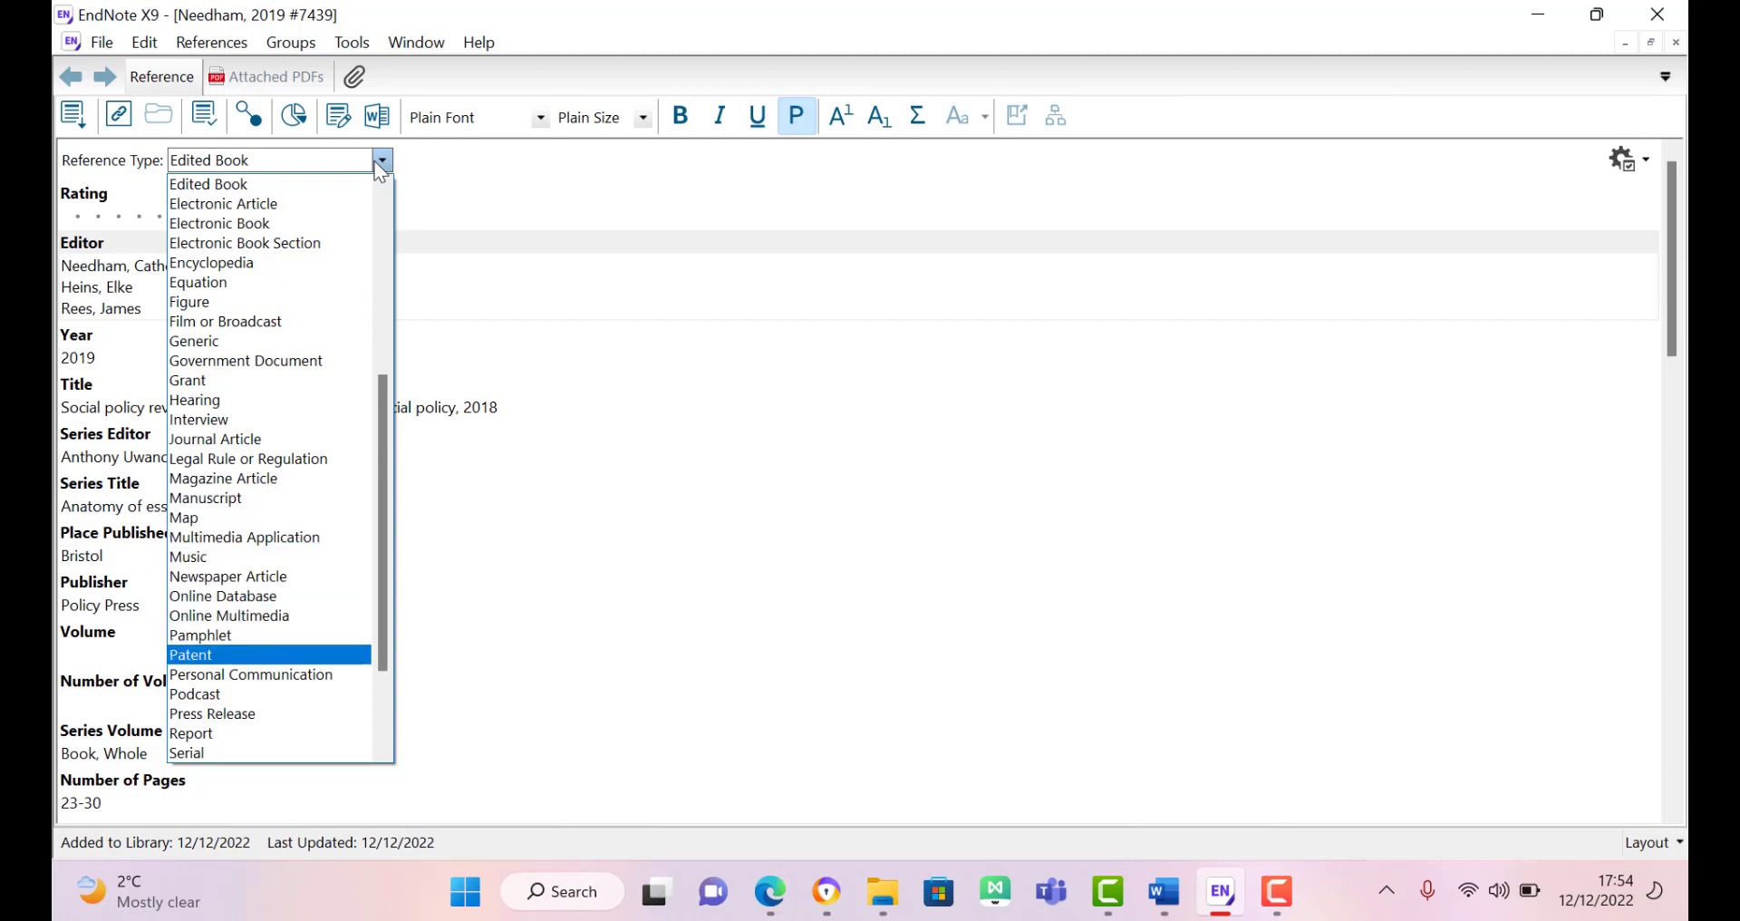
key("Down")
key("Down")
key("Down")
key("Down")
key("Down")
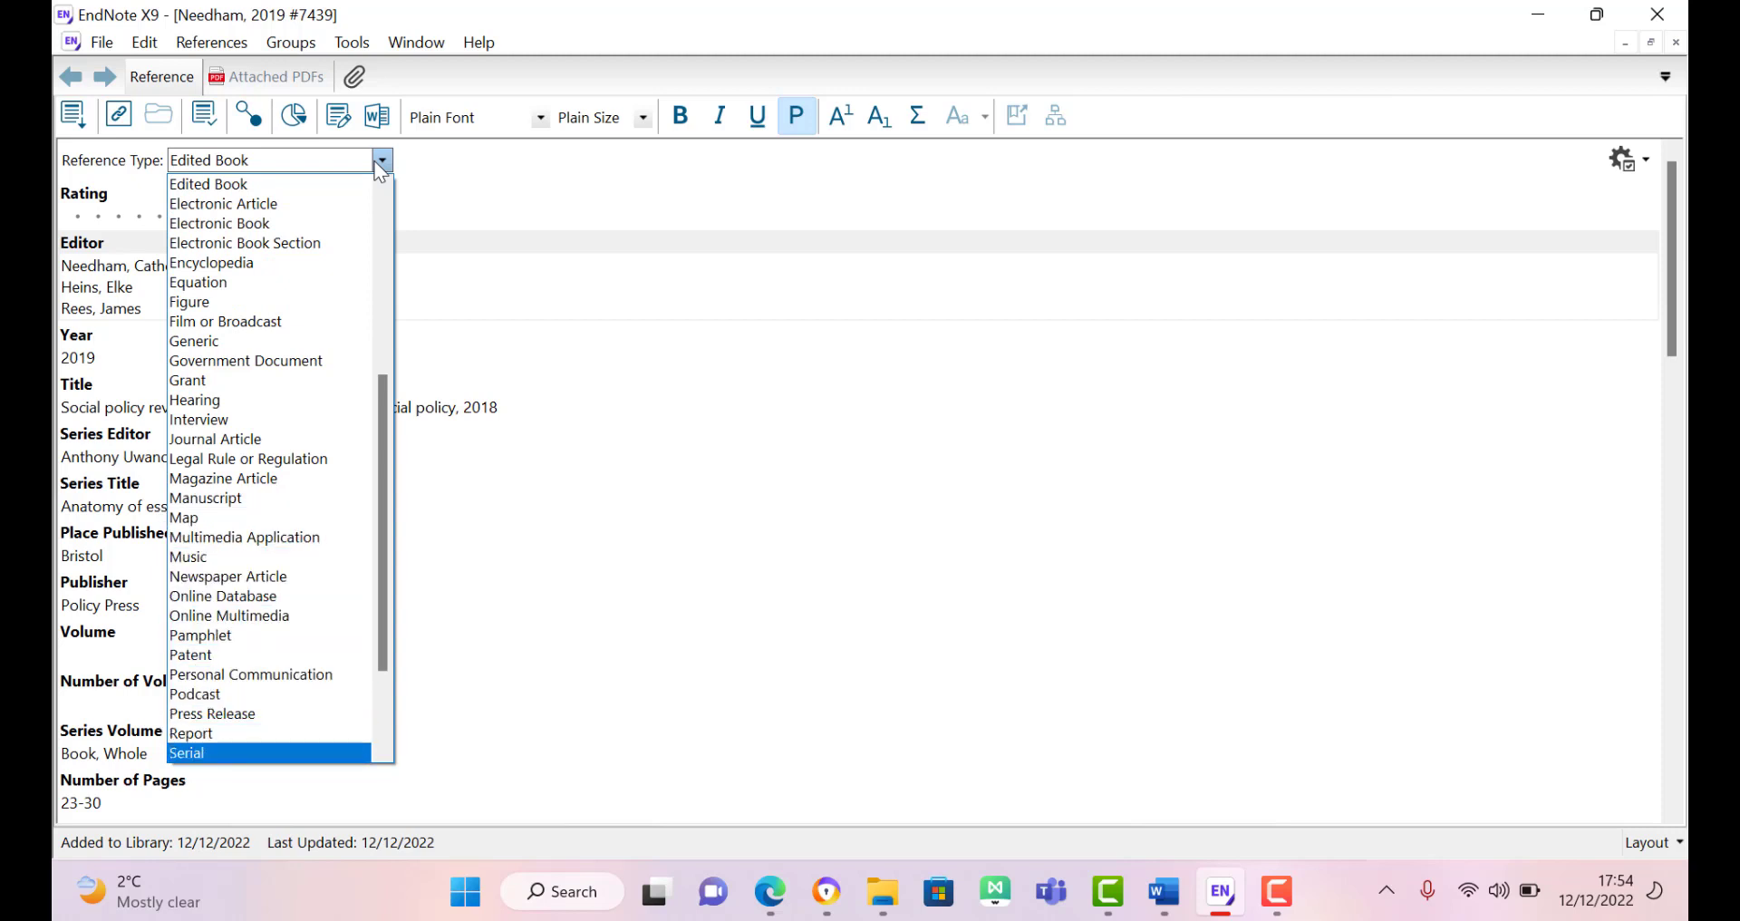
key("Down")
key("Down")
key("Down")
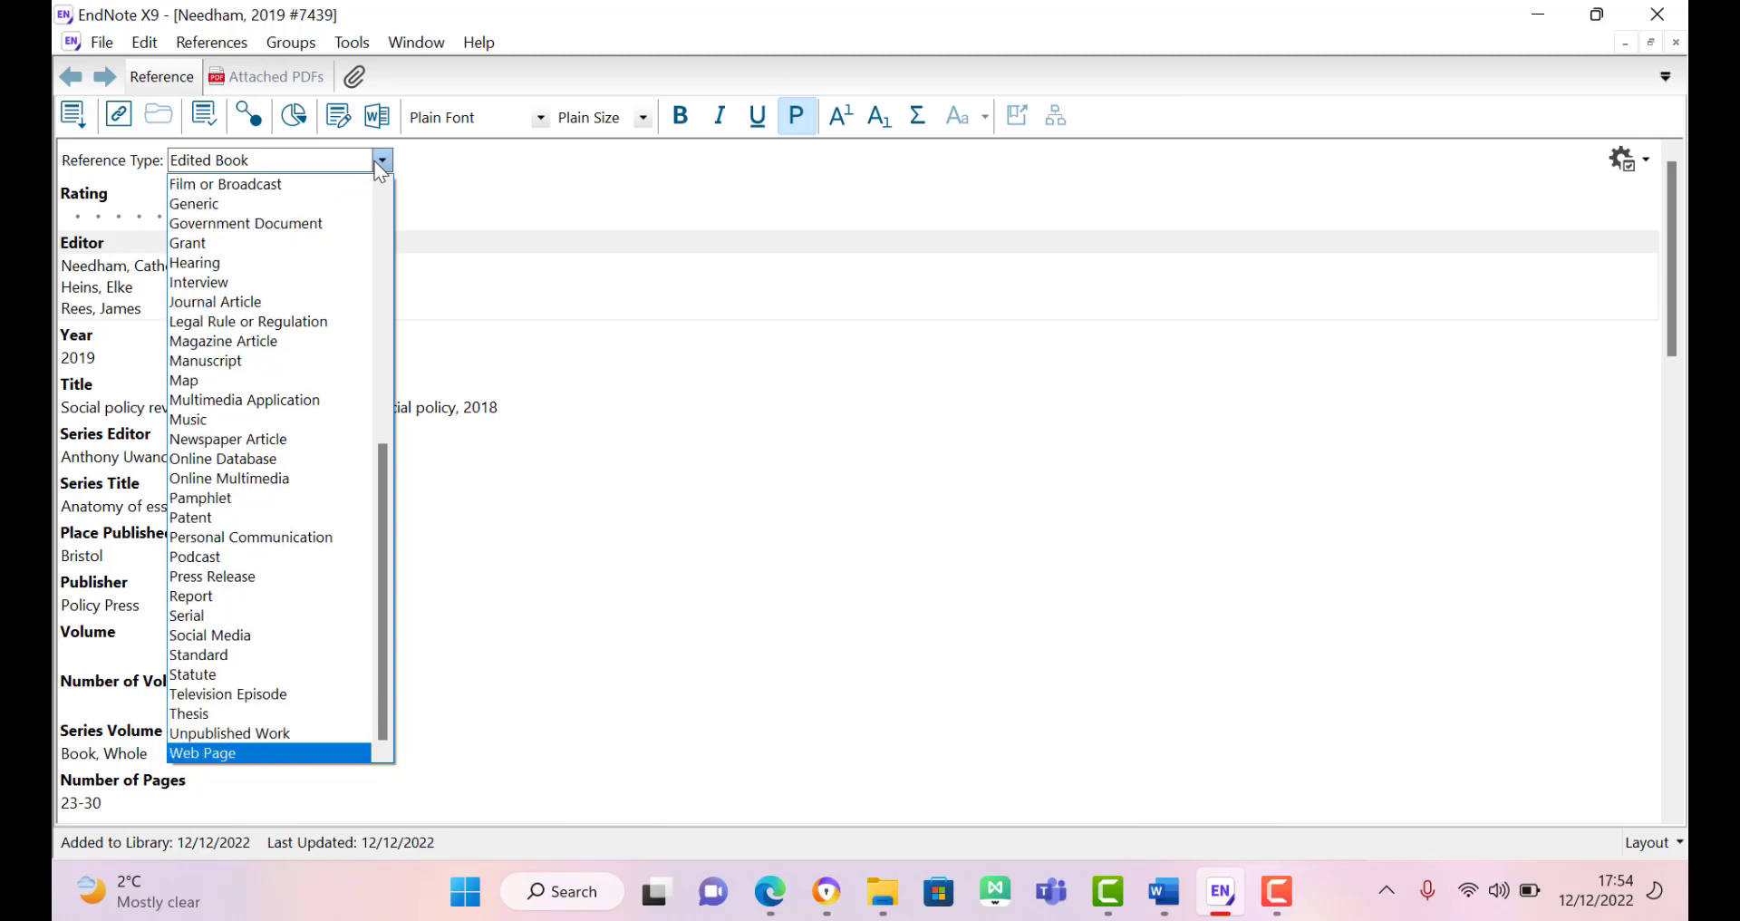
key("Up")
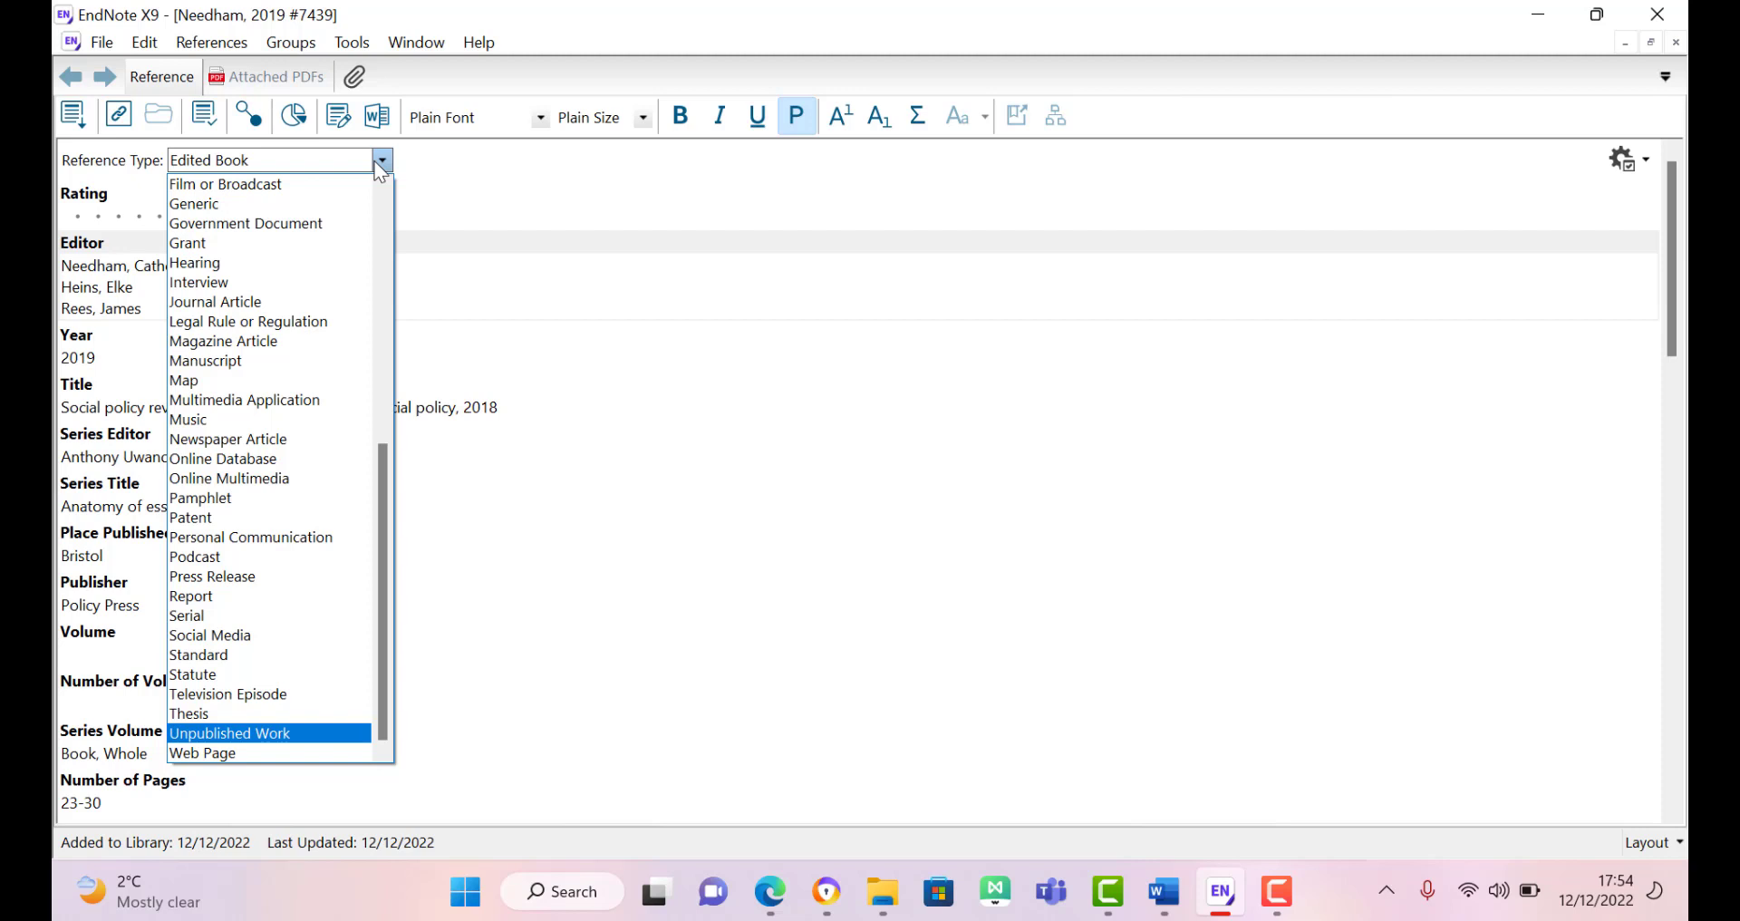
key("Up")
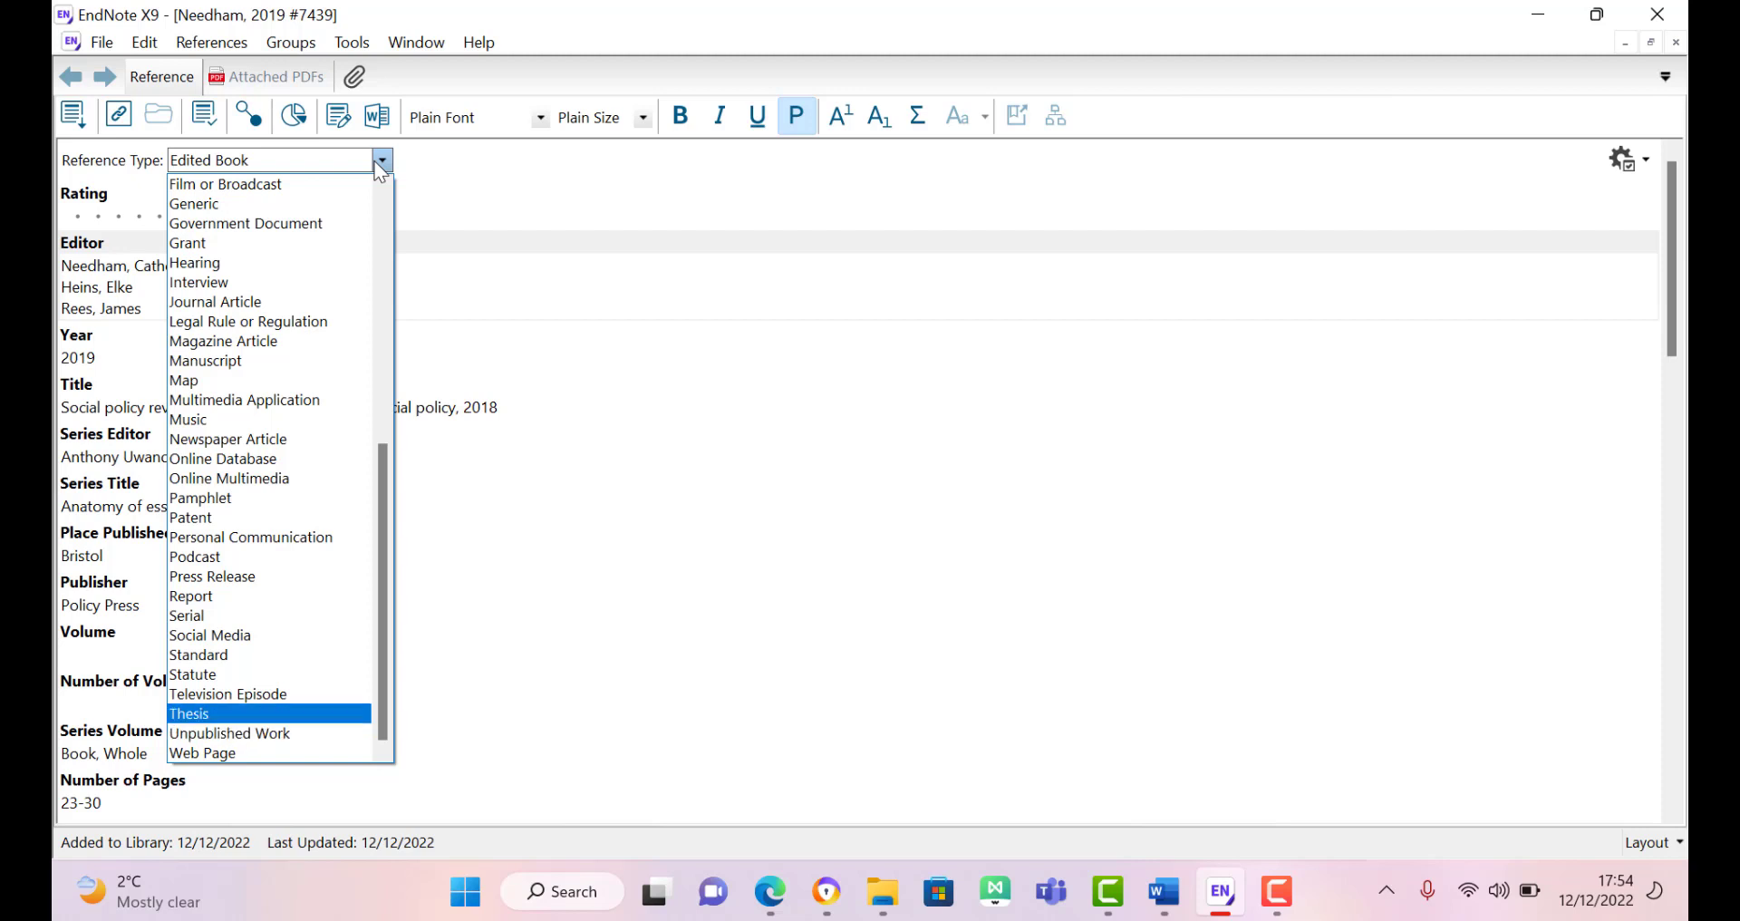
key("Up")
key("Up")
key("Up")
key("Up")
key("Up")
key("Up")
key("Up")
key("Up")
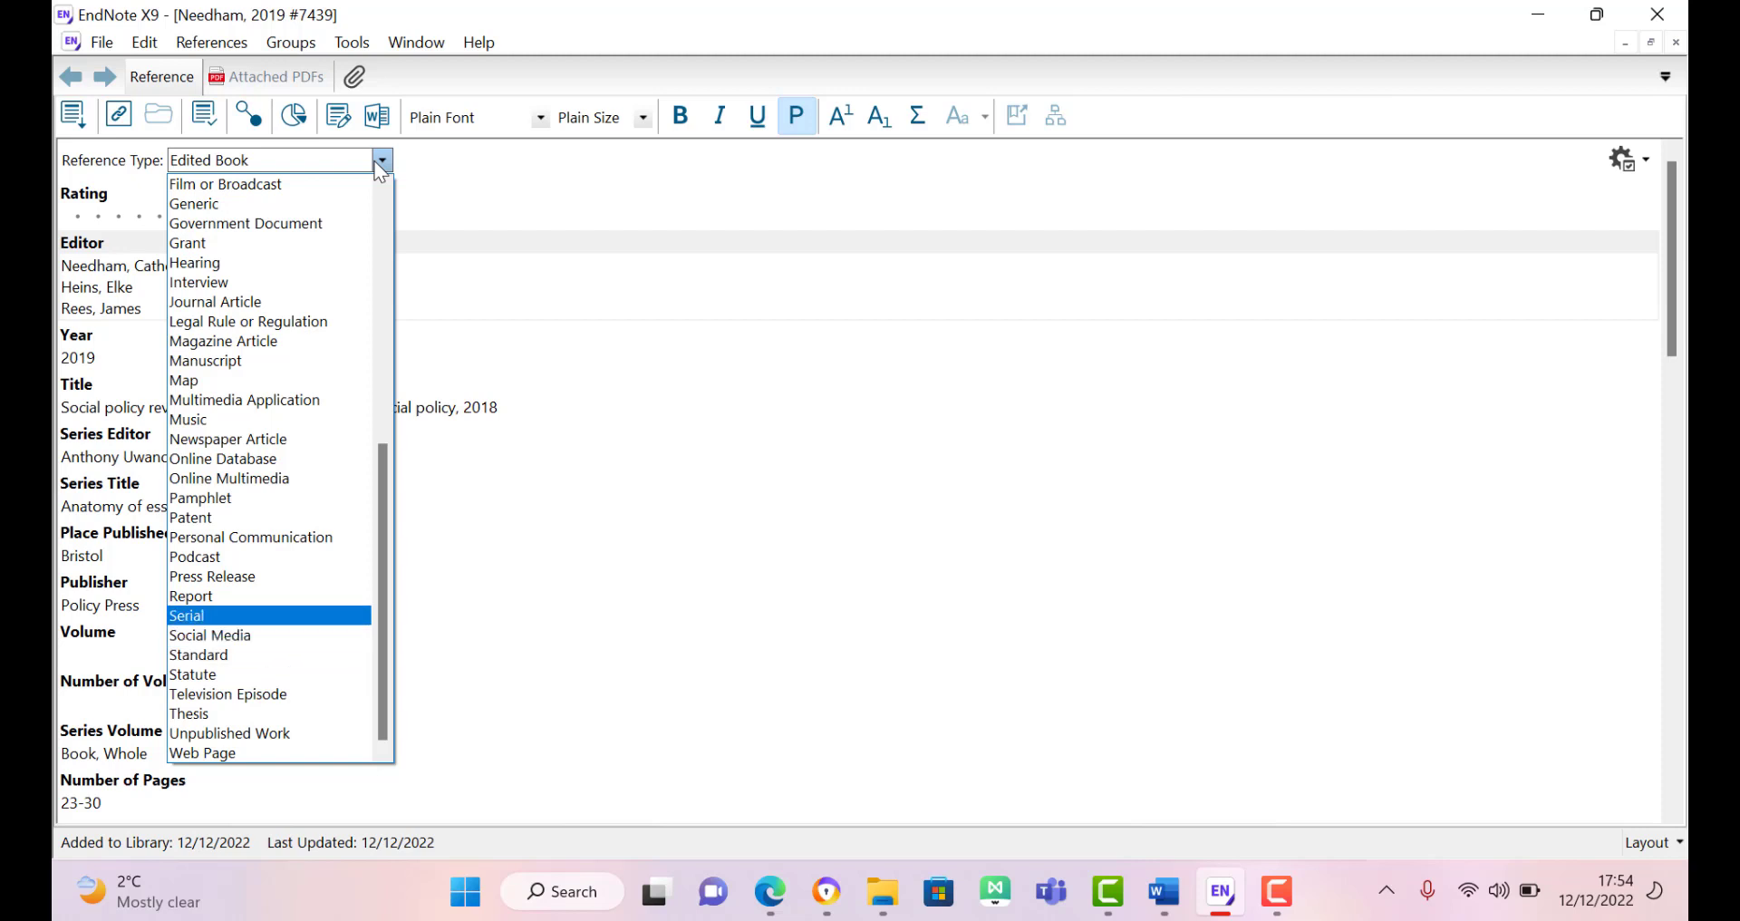
key("Up")
key("Up")
key("Up")
key("Up")
key("Up")
key("Up")
key("Up")
key("Up")
key("Up")
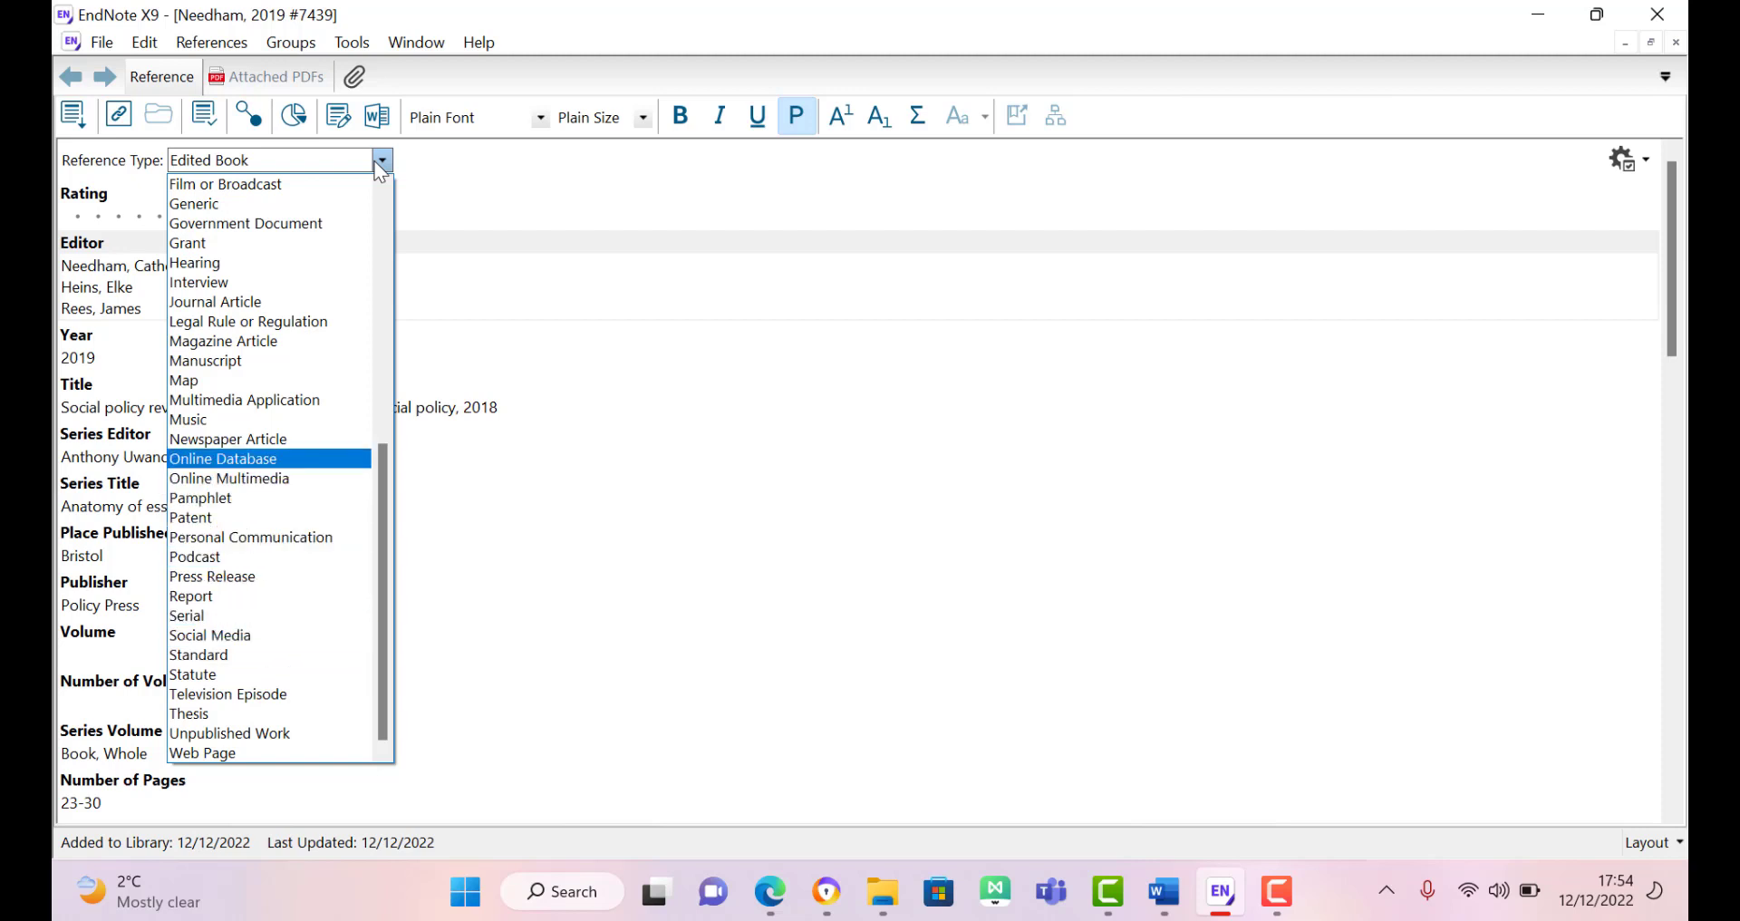
key("Up")
key("Up")
key("Up")
key("Up")
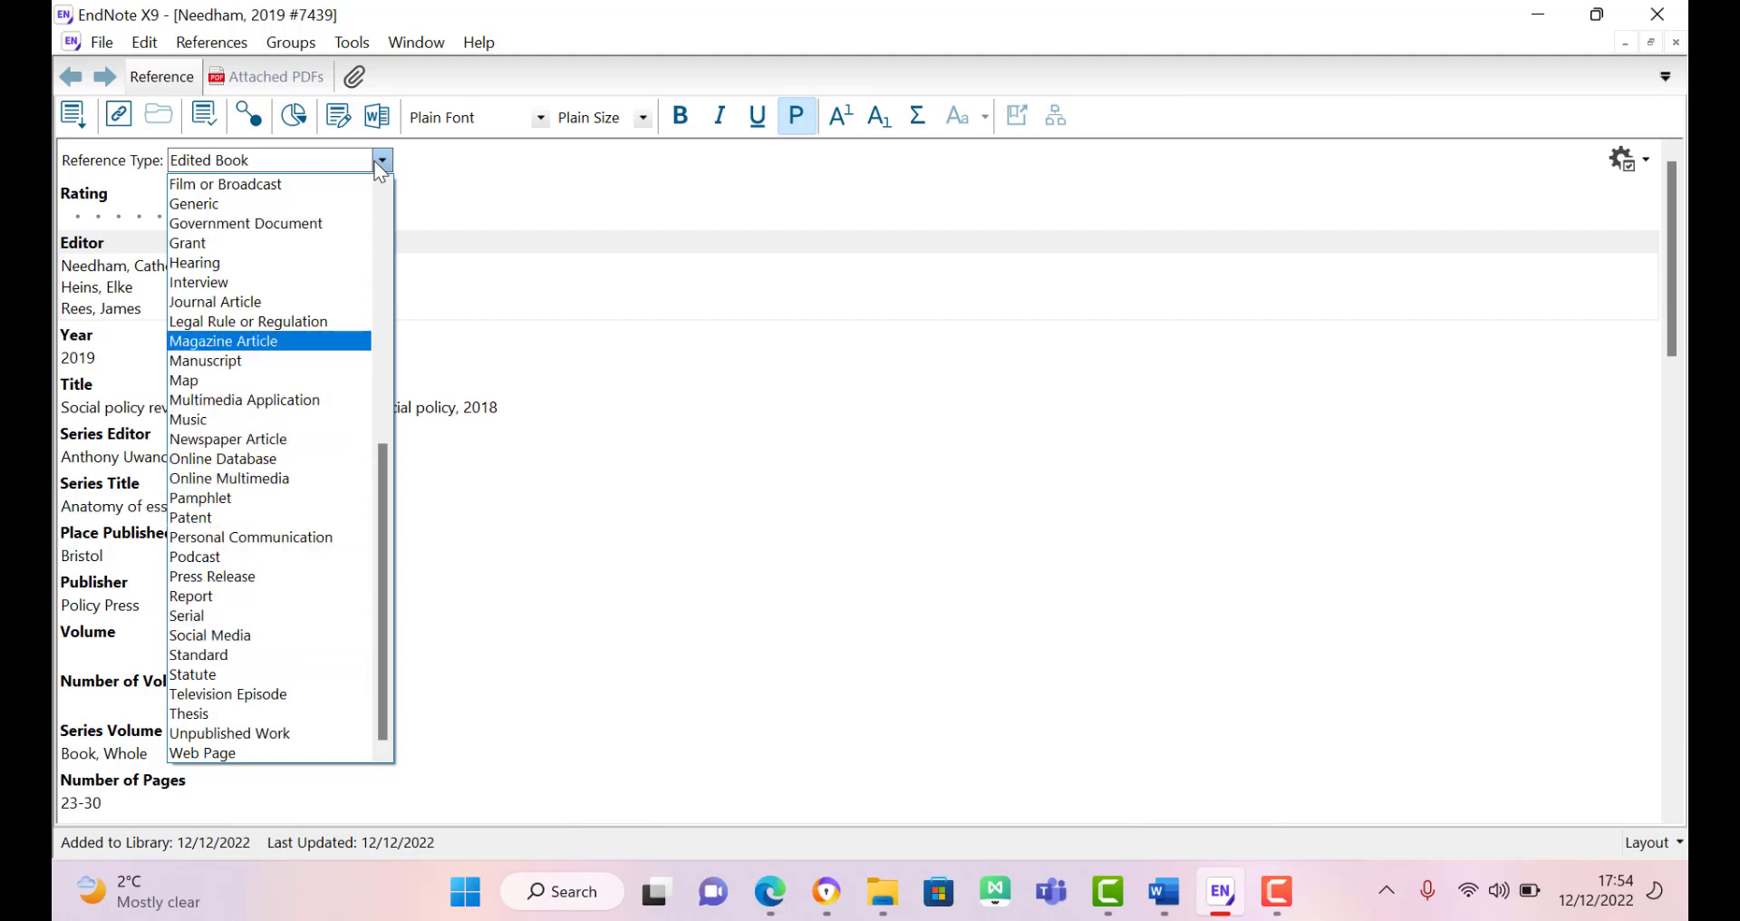
key("Up")
key("Up")
key("Up")
key("Up")
key("Up")
key("Up")
key("Up")
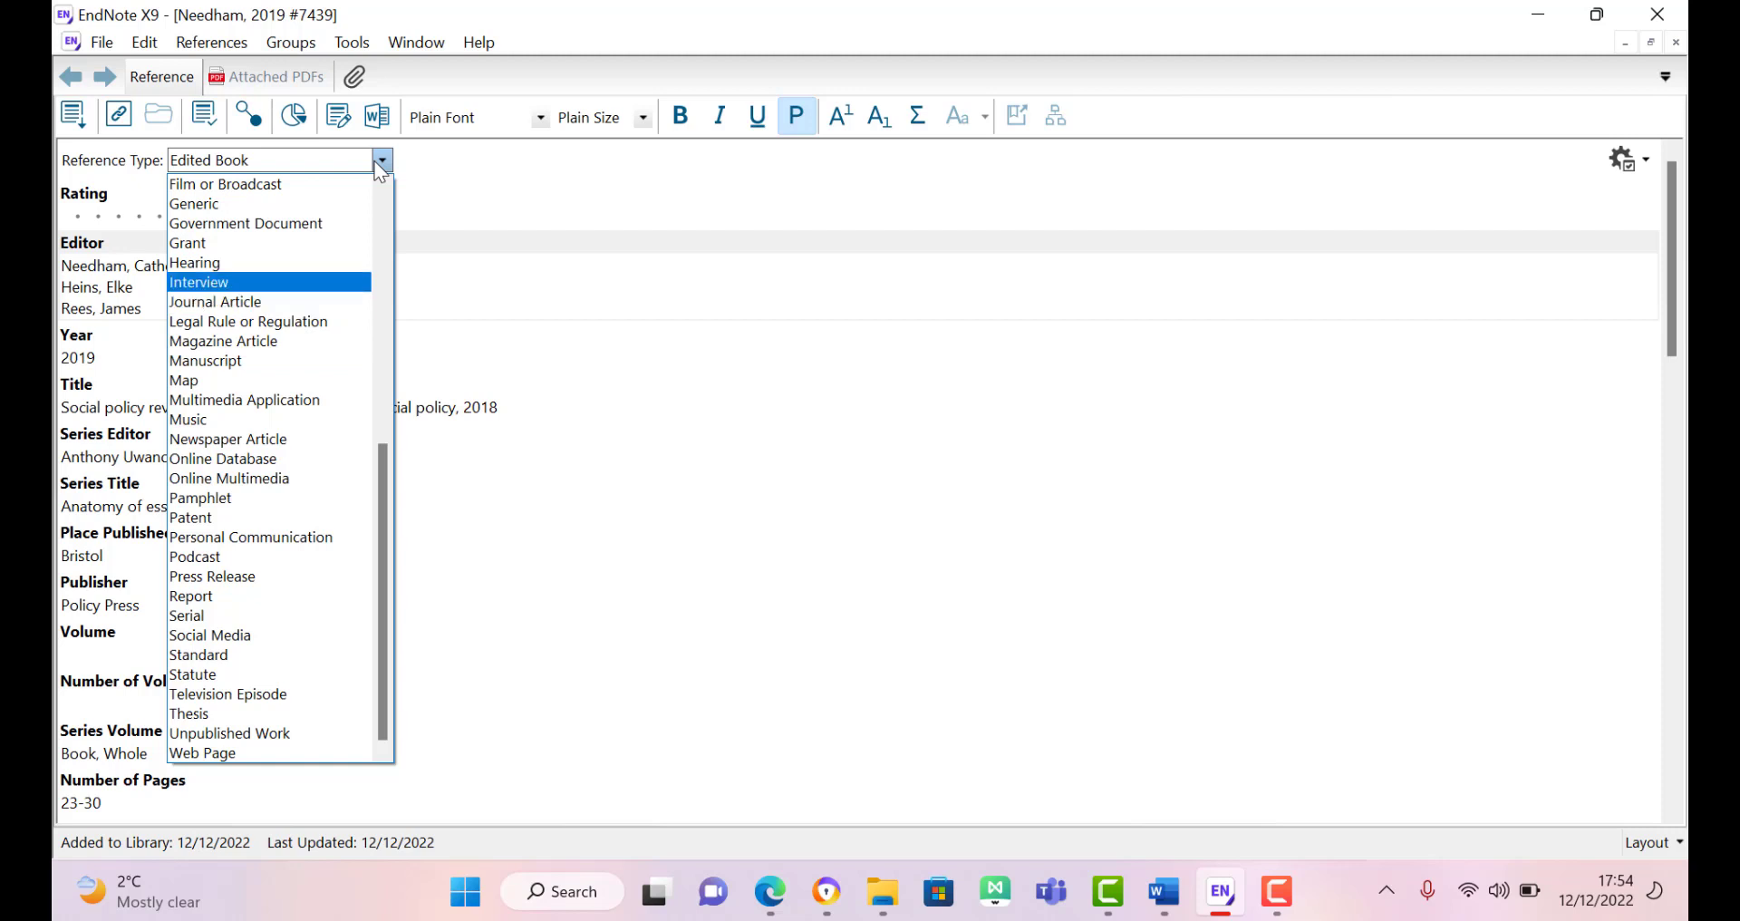
key("Up")
key("Up")
key("Up")
key("Up")
key("Up")
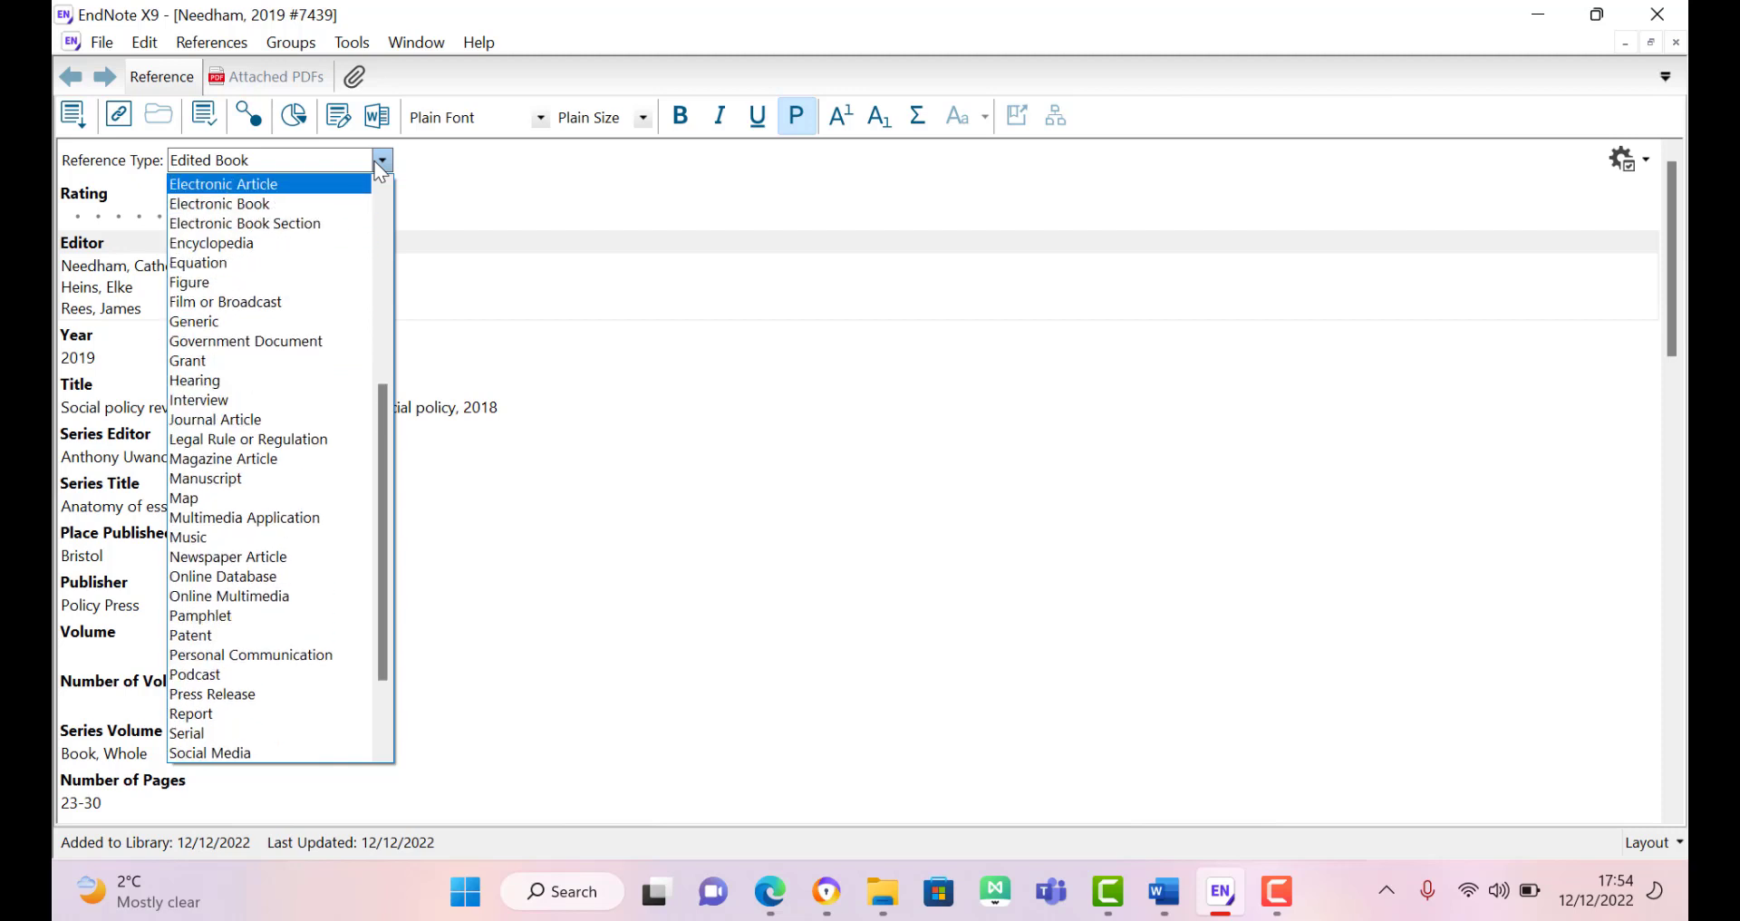
key("Down")
key("Down")
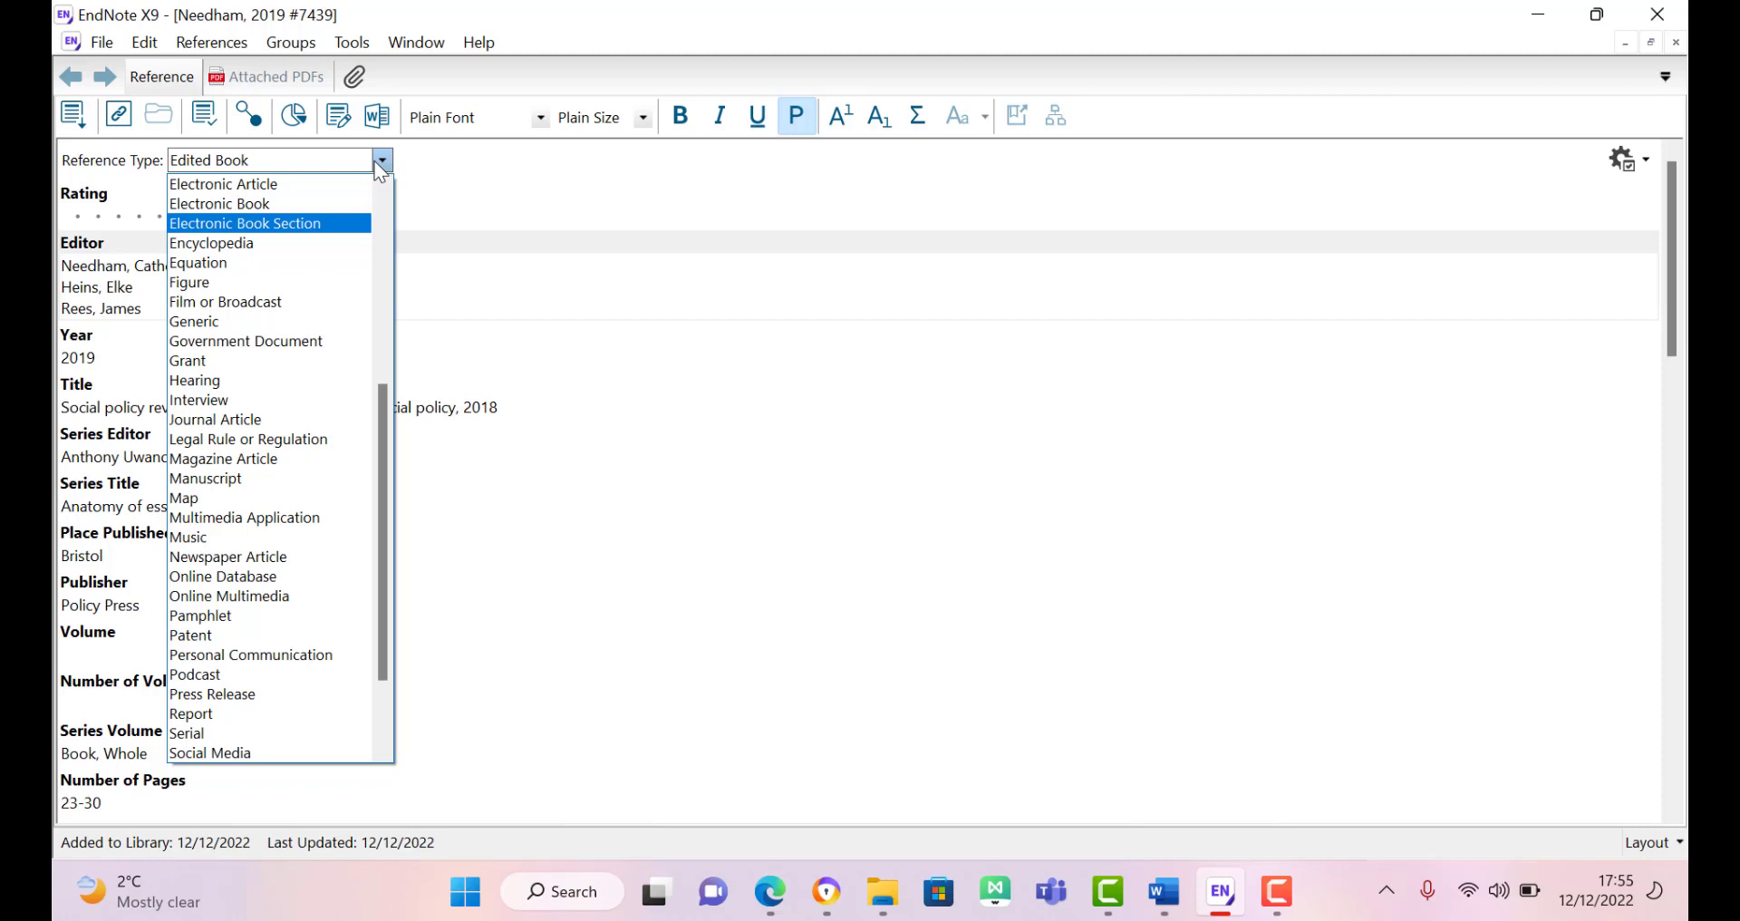
Step: Make it an Electronic Book Section, move the three authors to Editor, and enter the chapter author's name
left_click(304, 226)
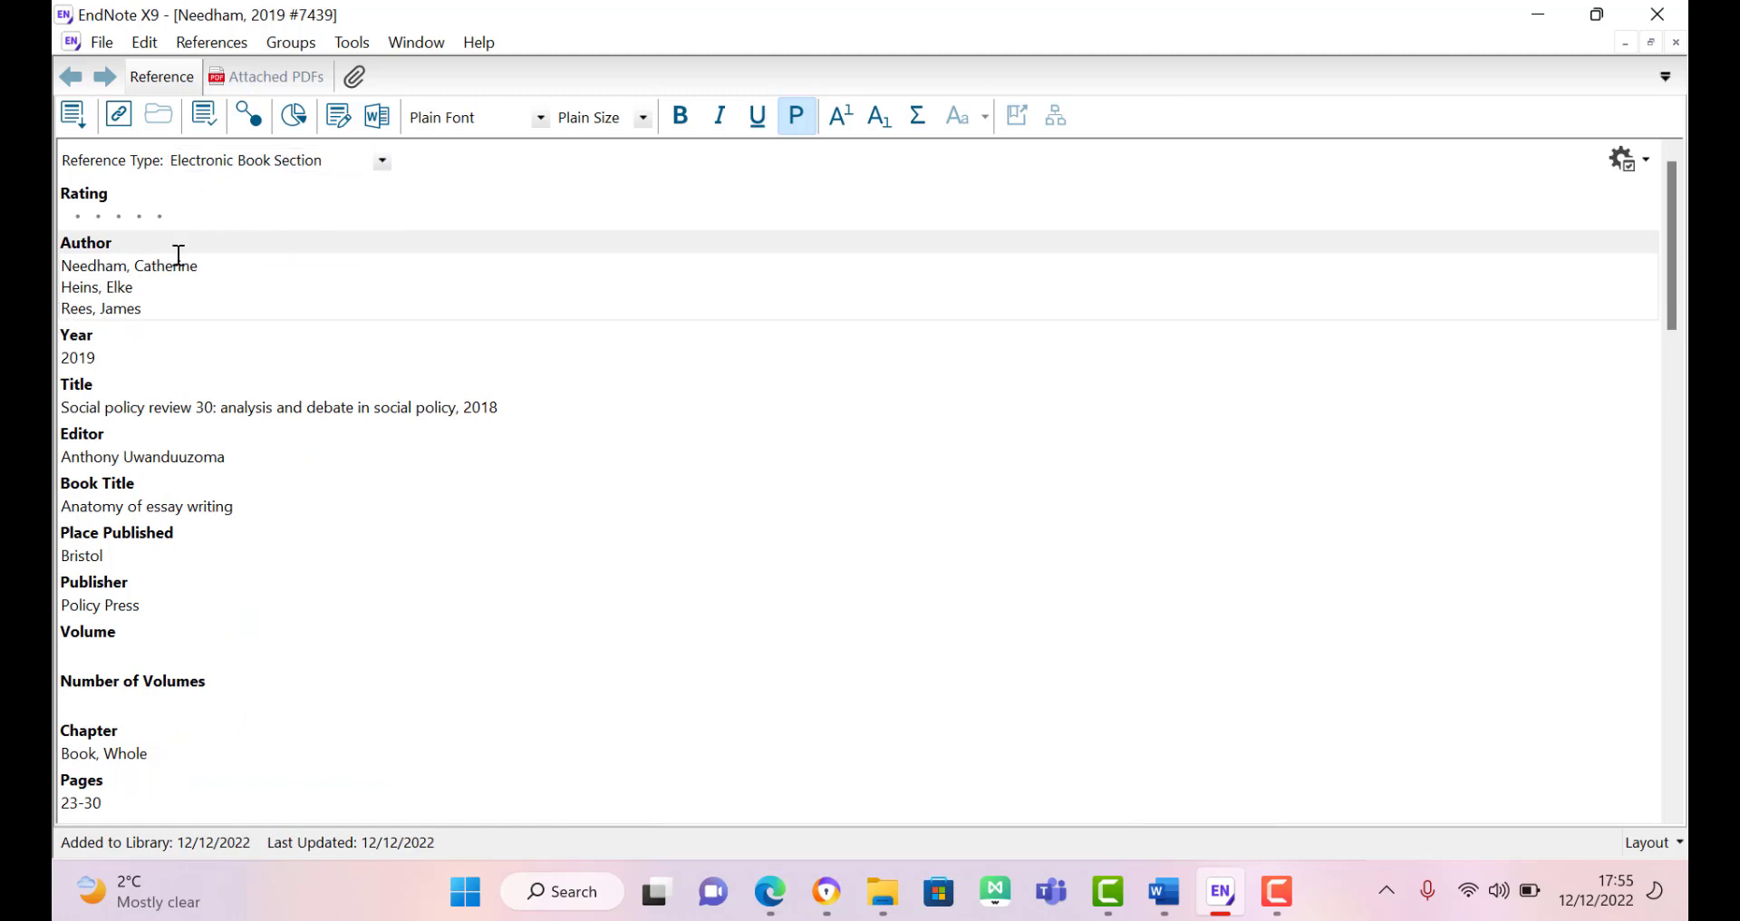
triple_click(148, 285)
triple_click(128, 266)
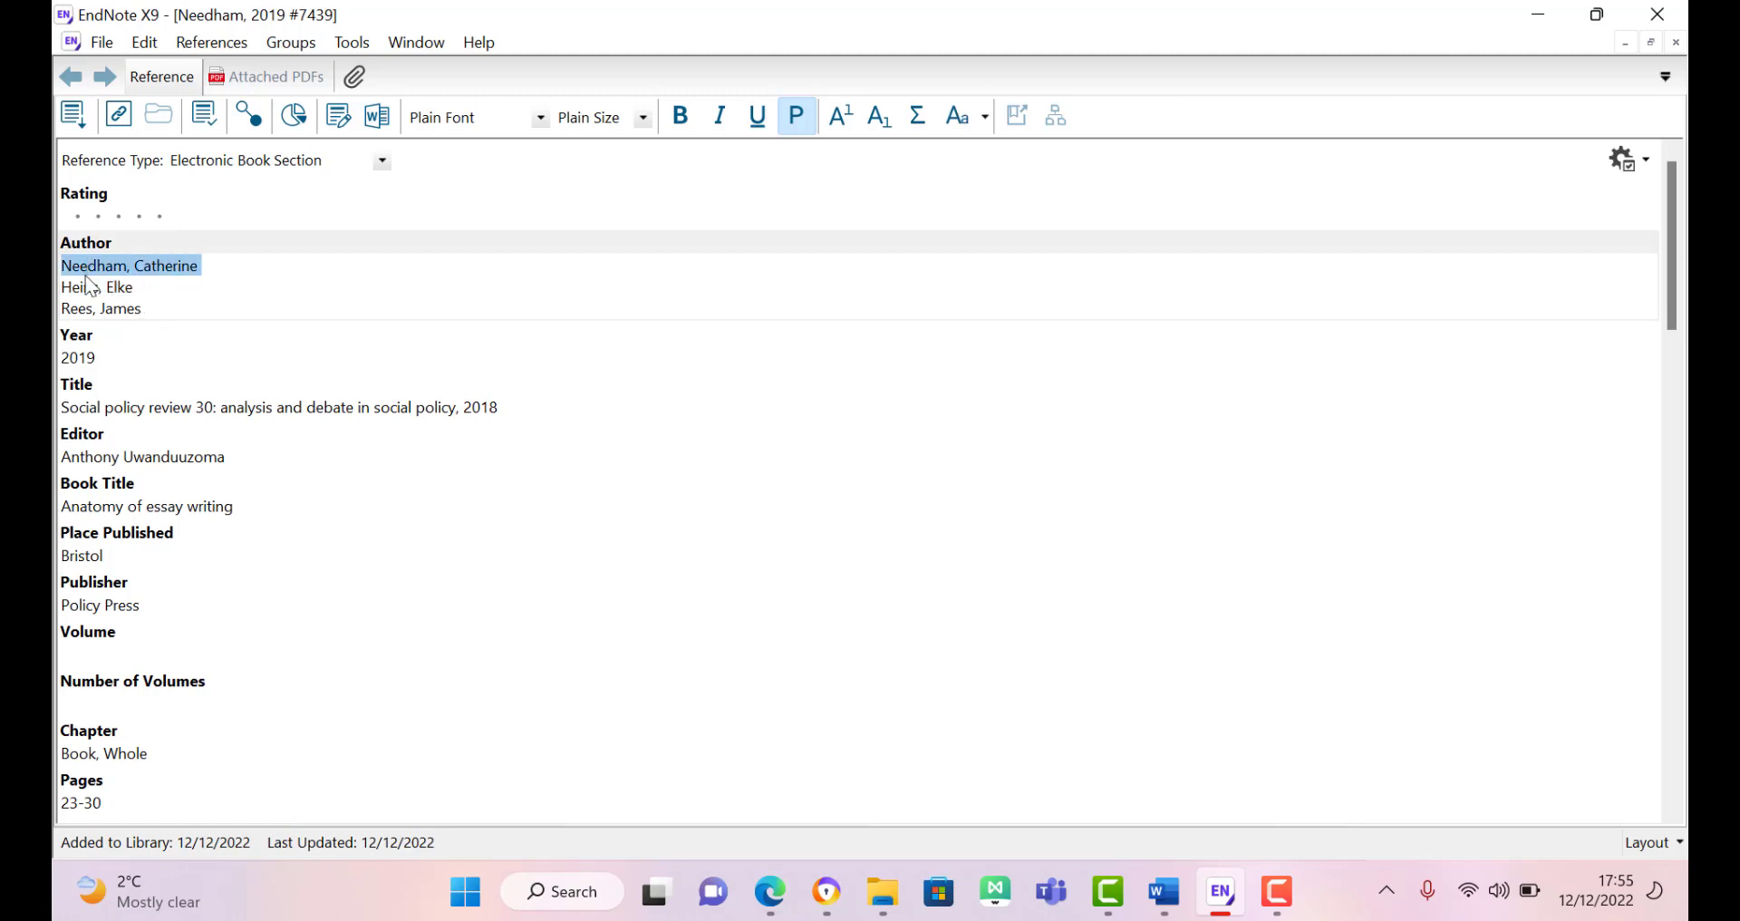
left_click(160, 306, "shift")
key("ctrl+c")
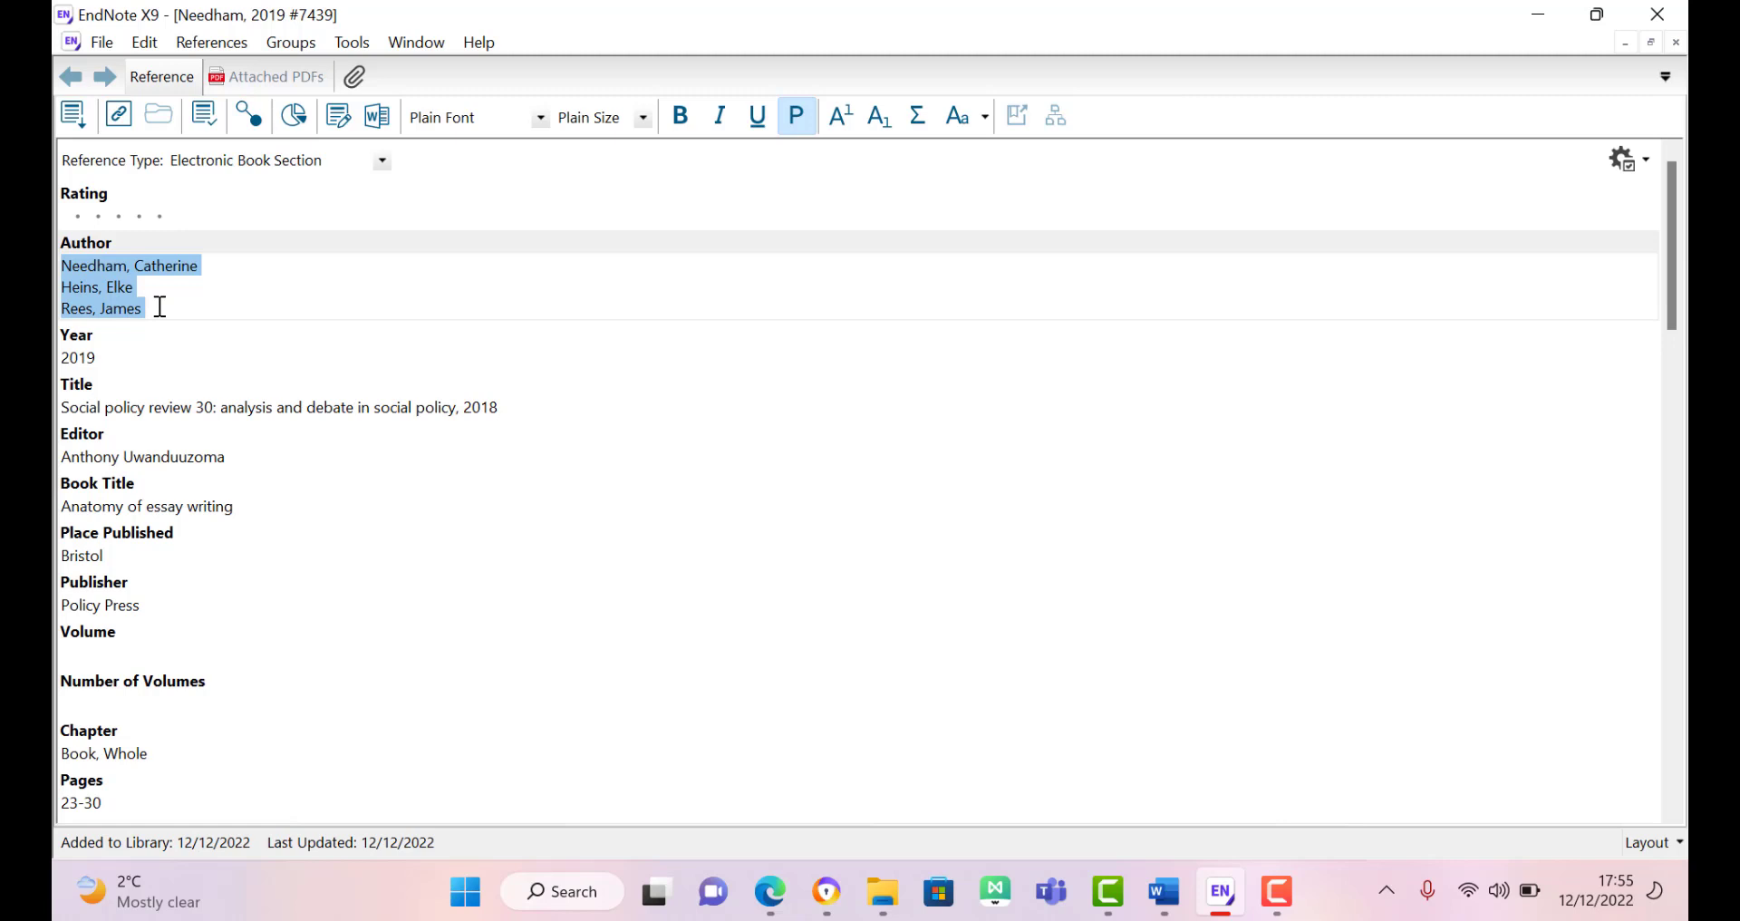
key("Delete")
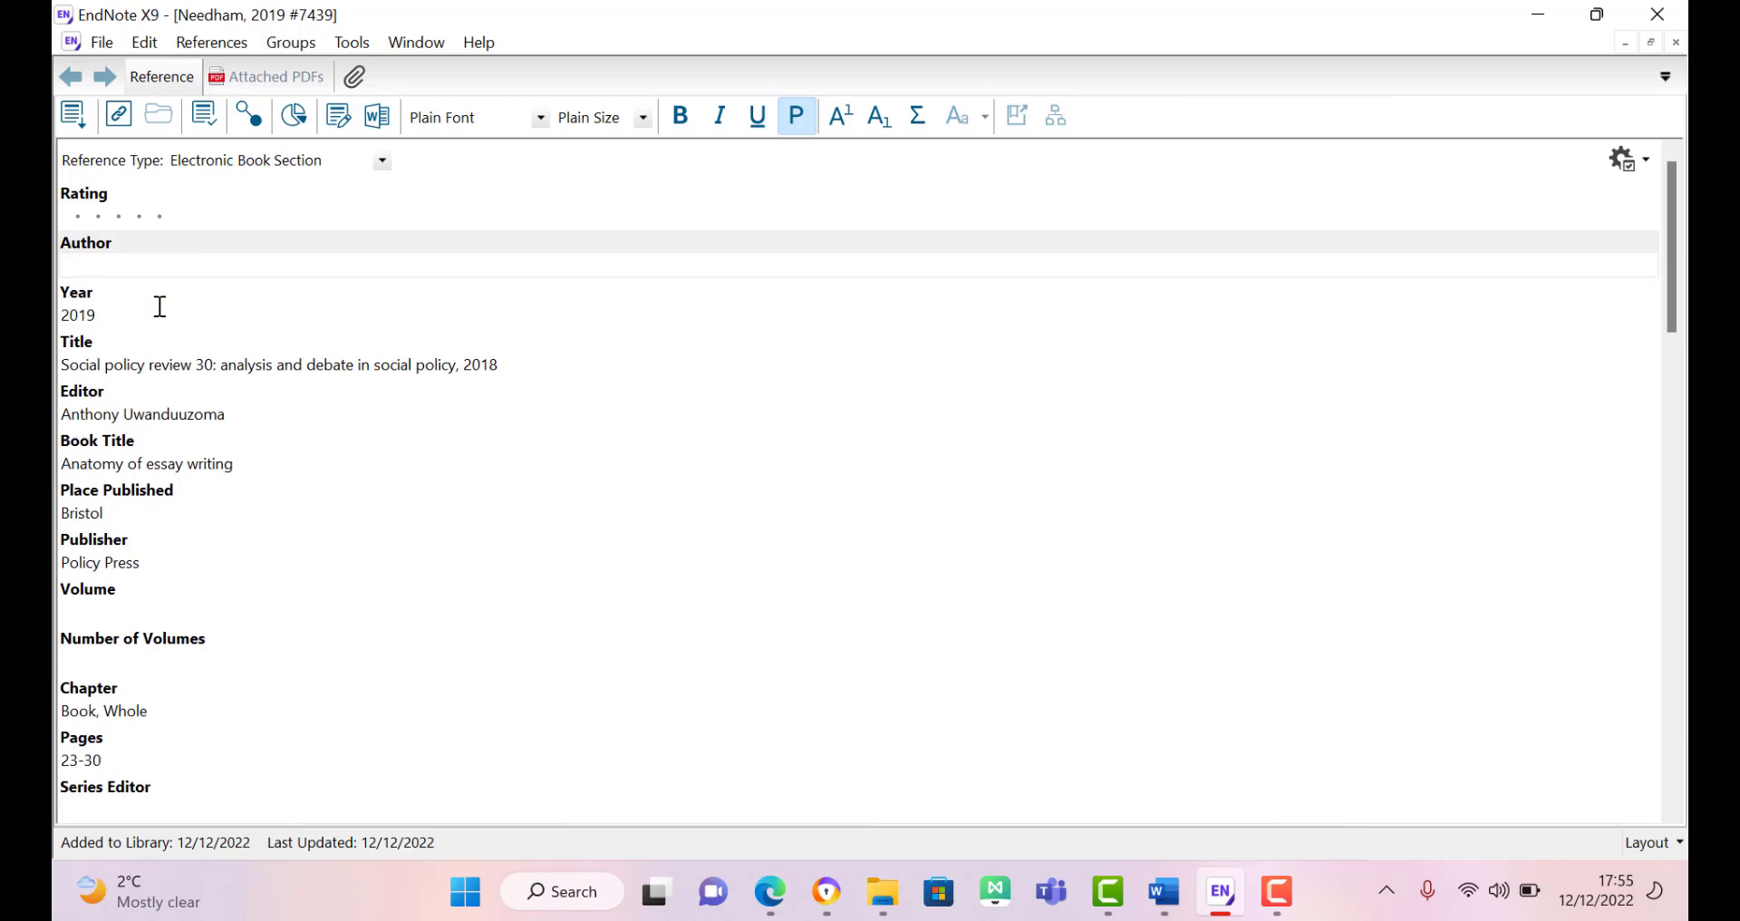
triple_click(131, 415)
key("ctrl+v")
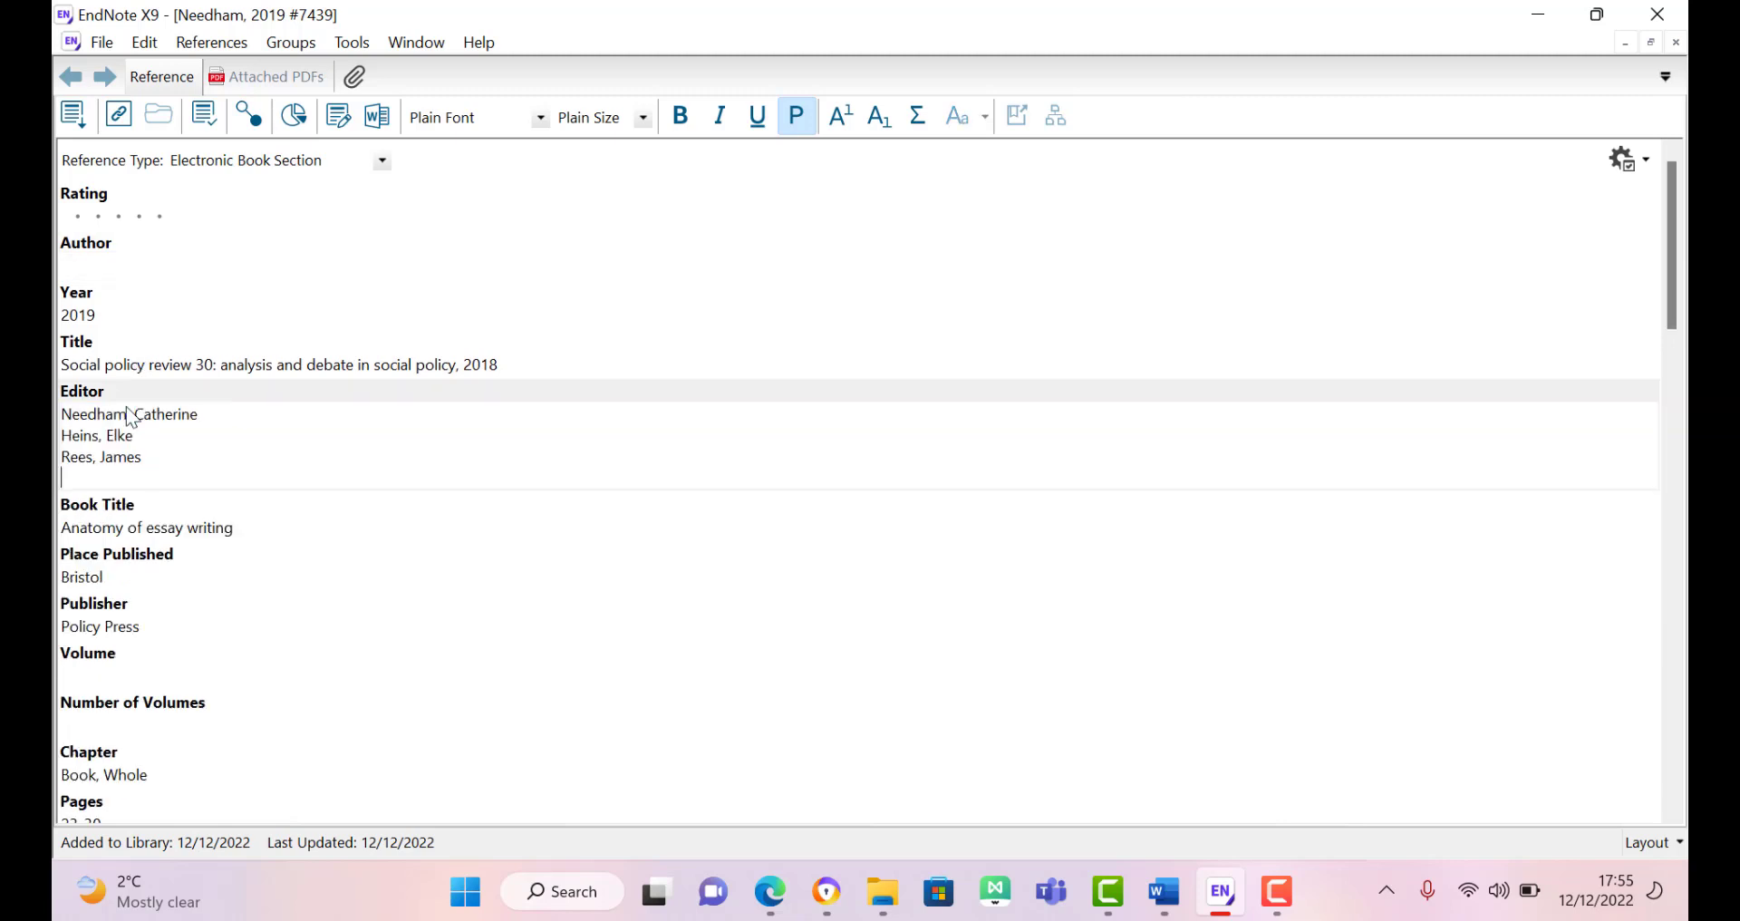
key("BackSpace")
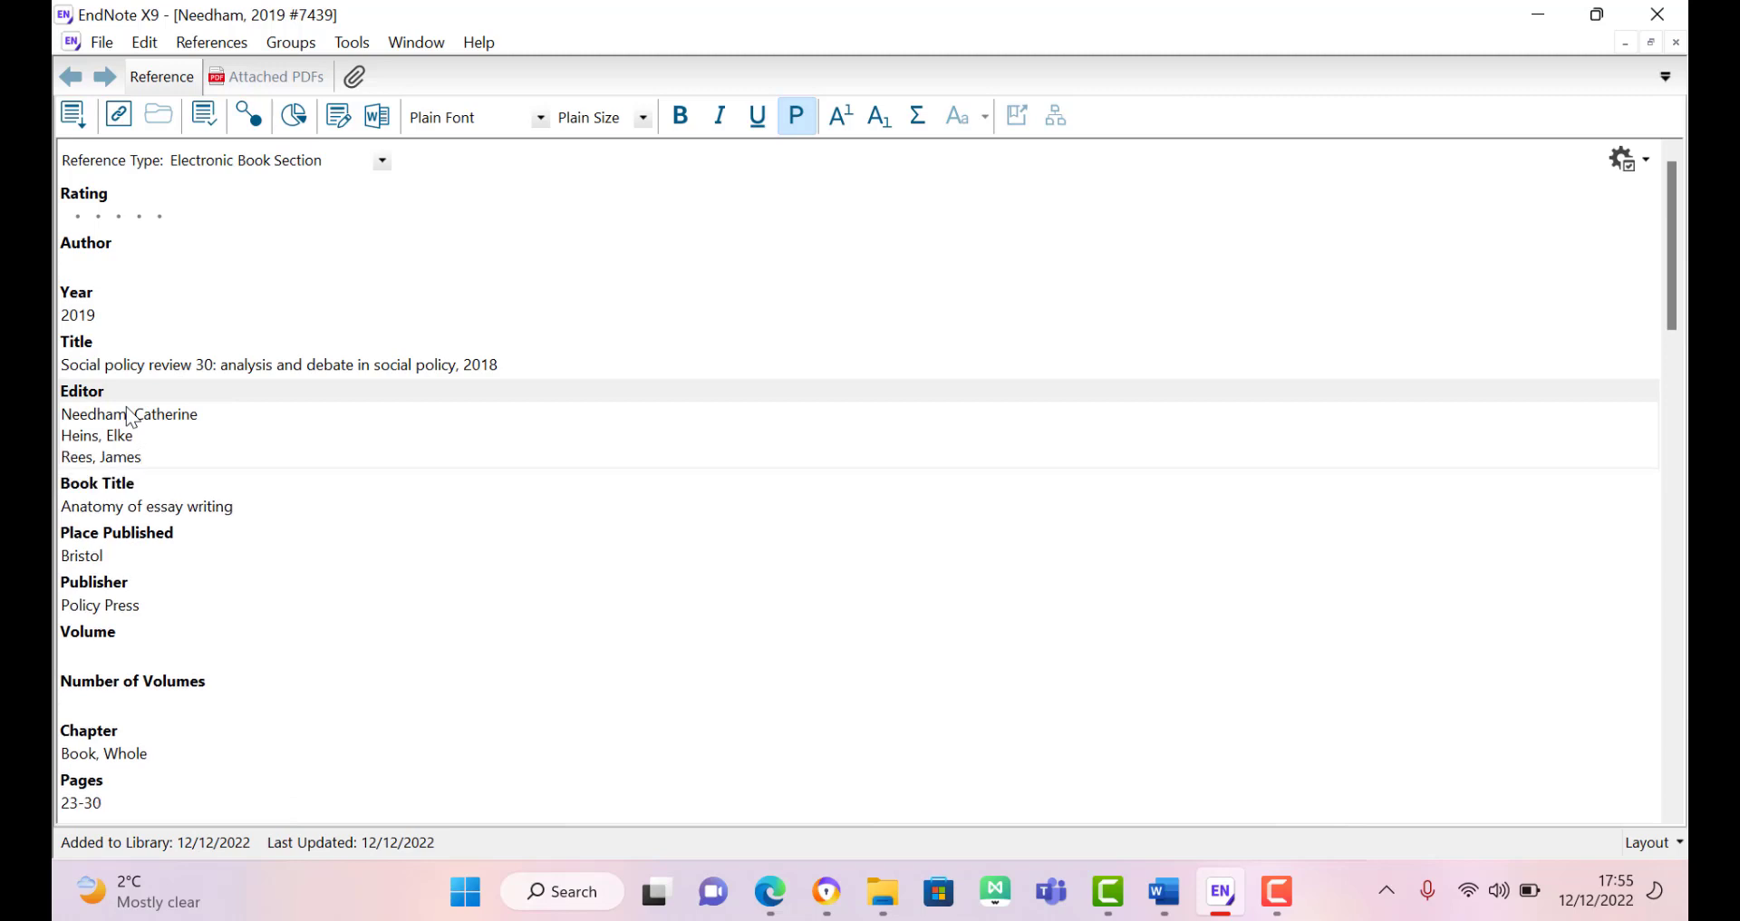
left_click(114, 267)
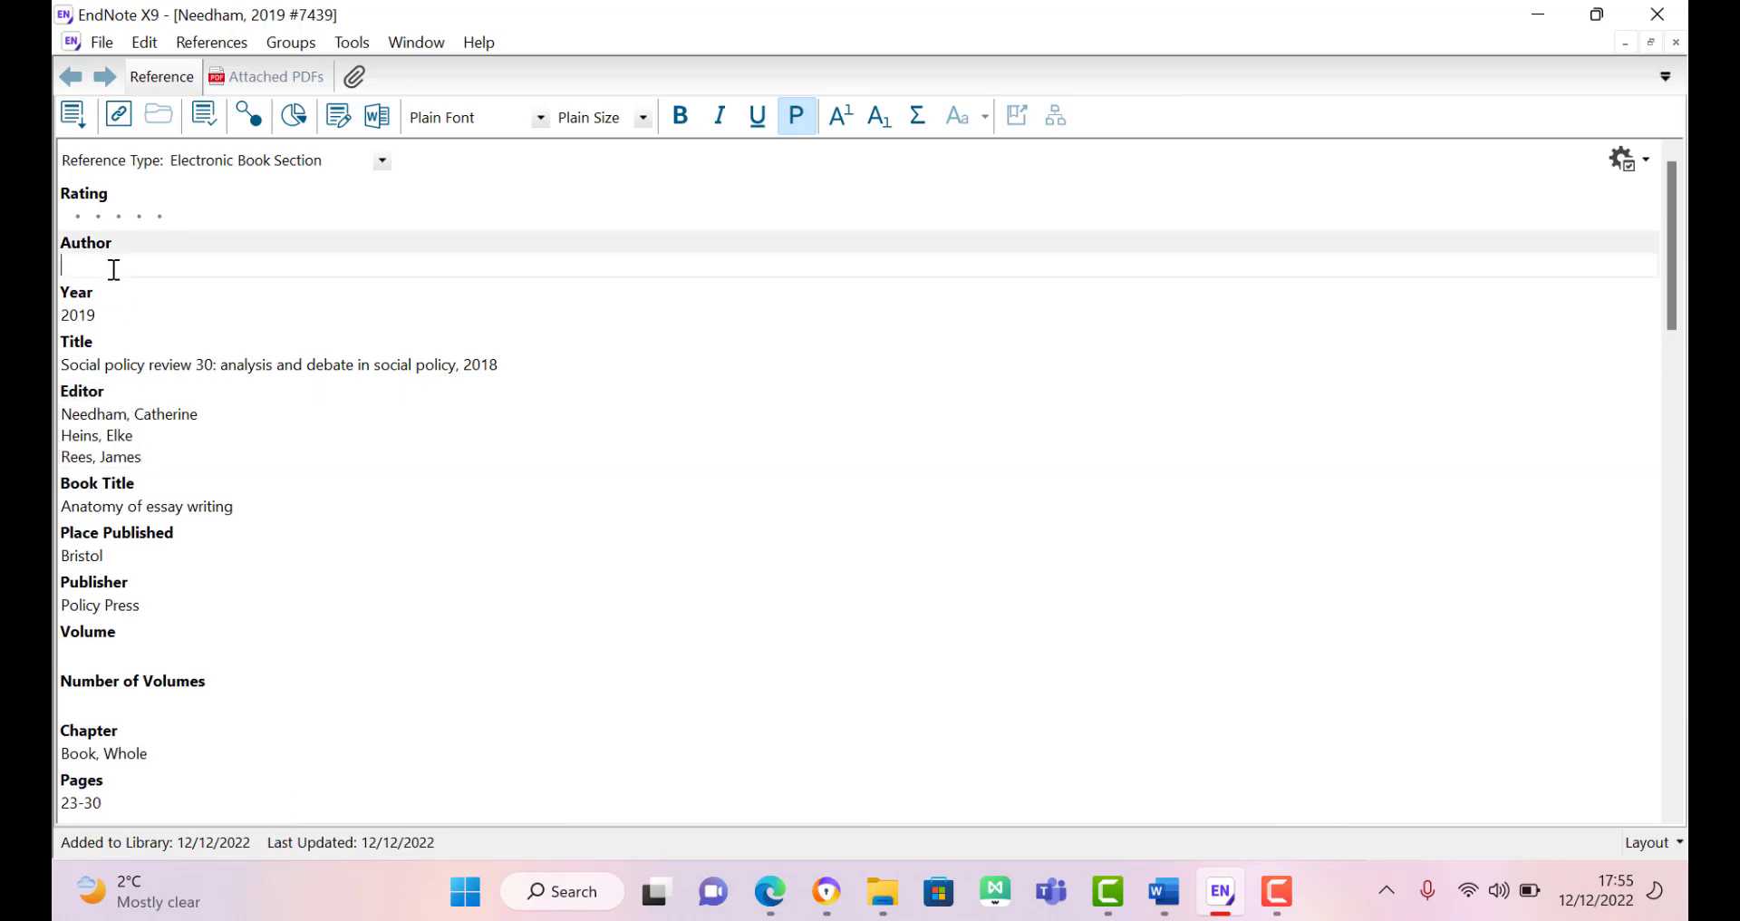
Step: Move the Social policy review 30 title into Book Title and enter 'Anatomy of essay writing' as Title
triple_click(181, 370)
key("ctrl+c")
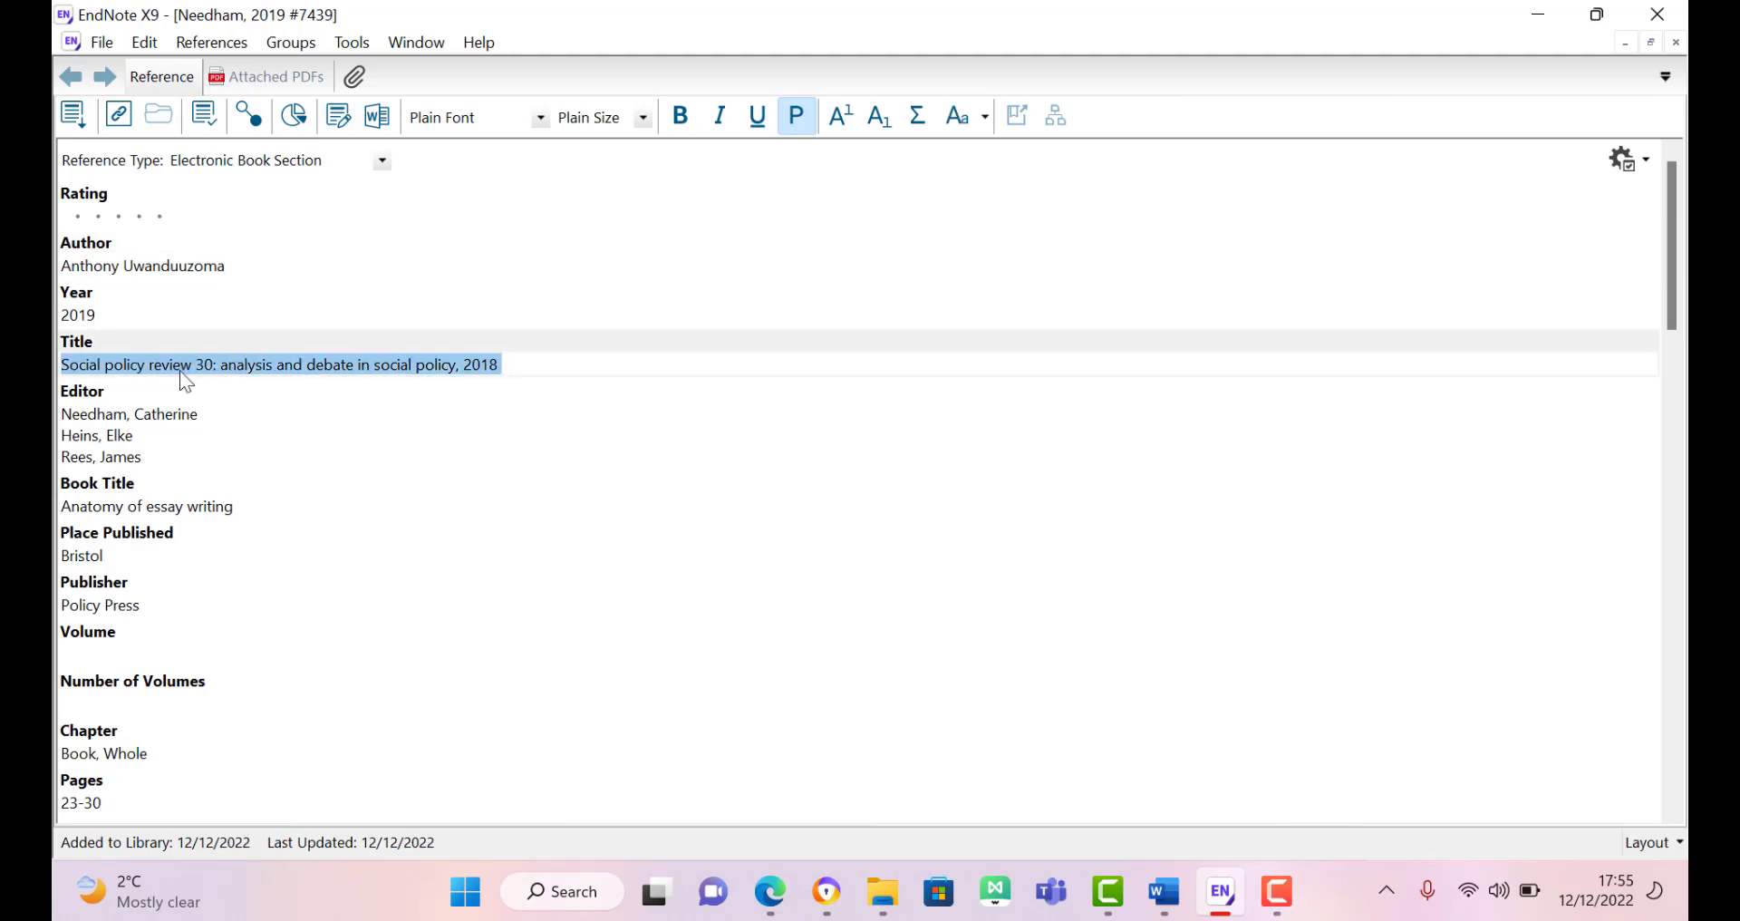
key("BackSpace")
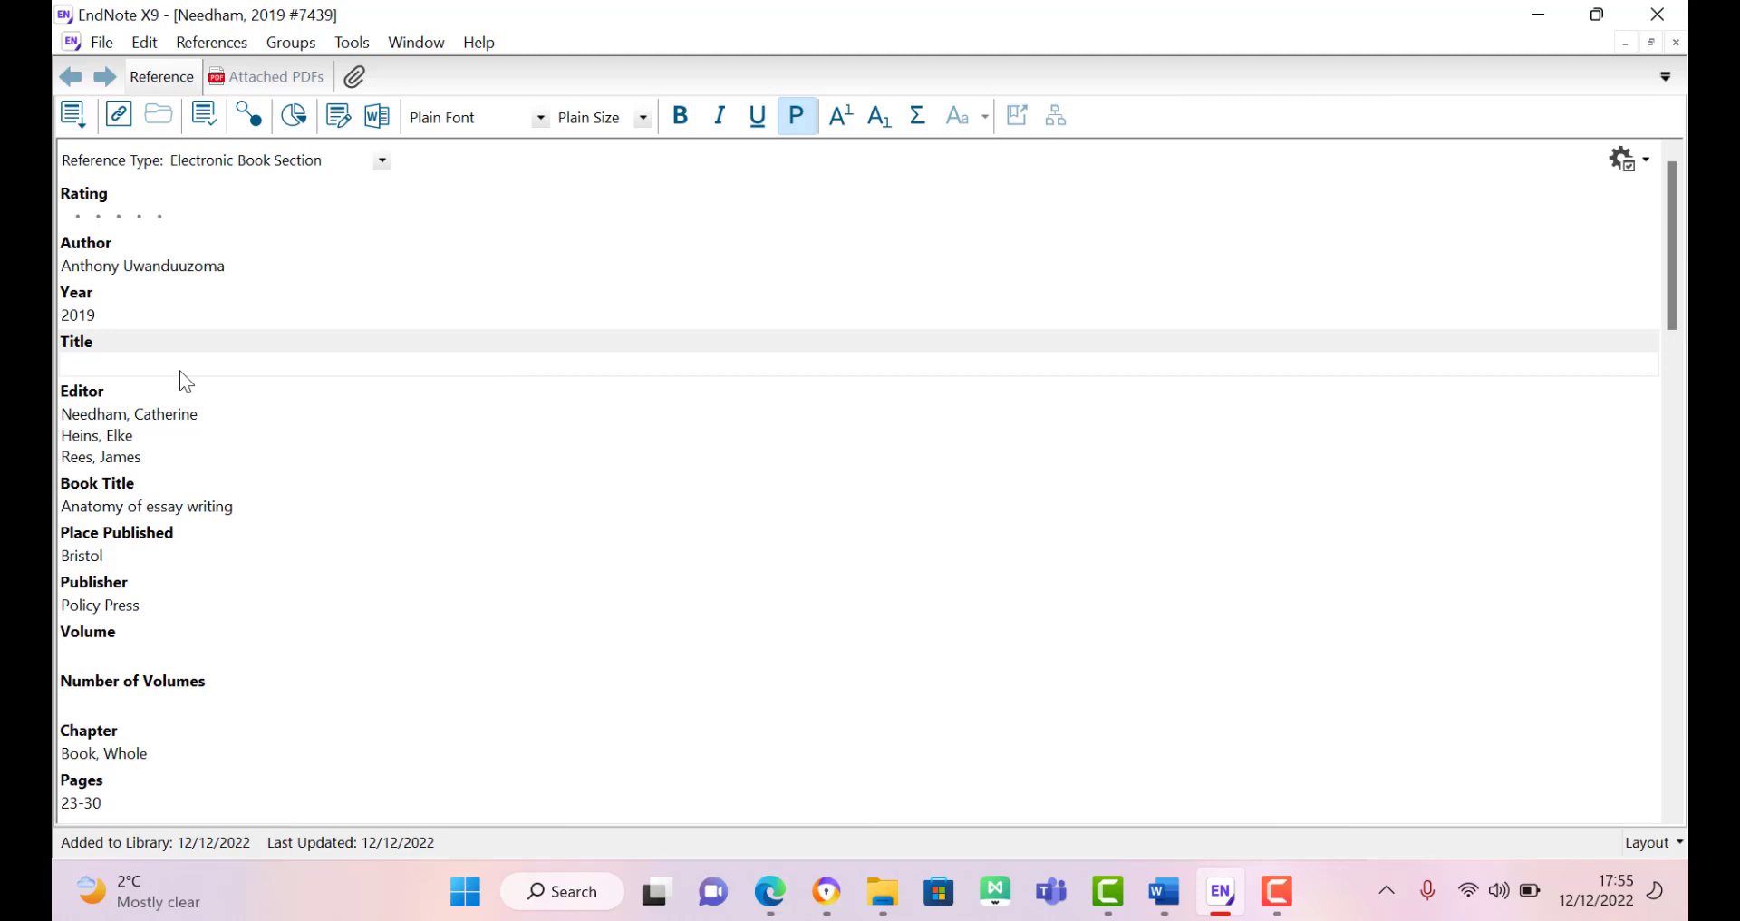
triple_click(131, 509)
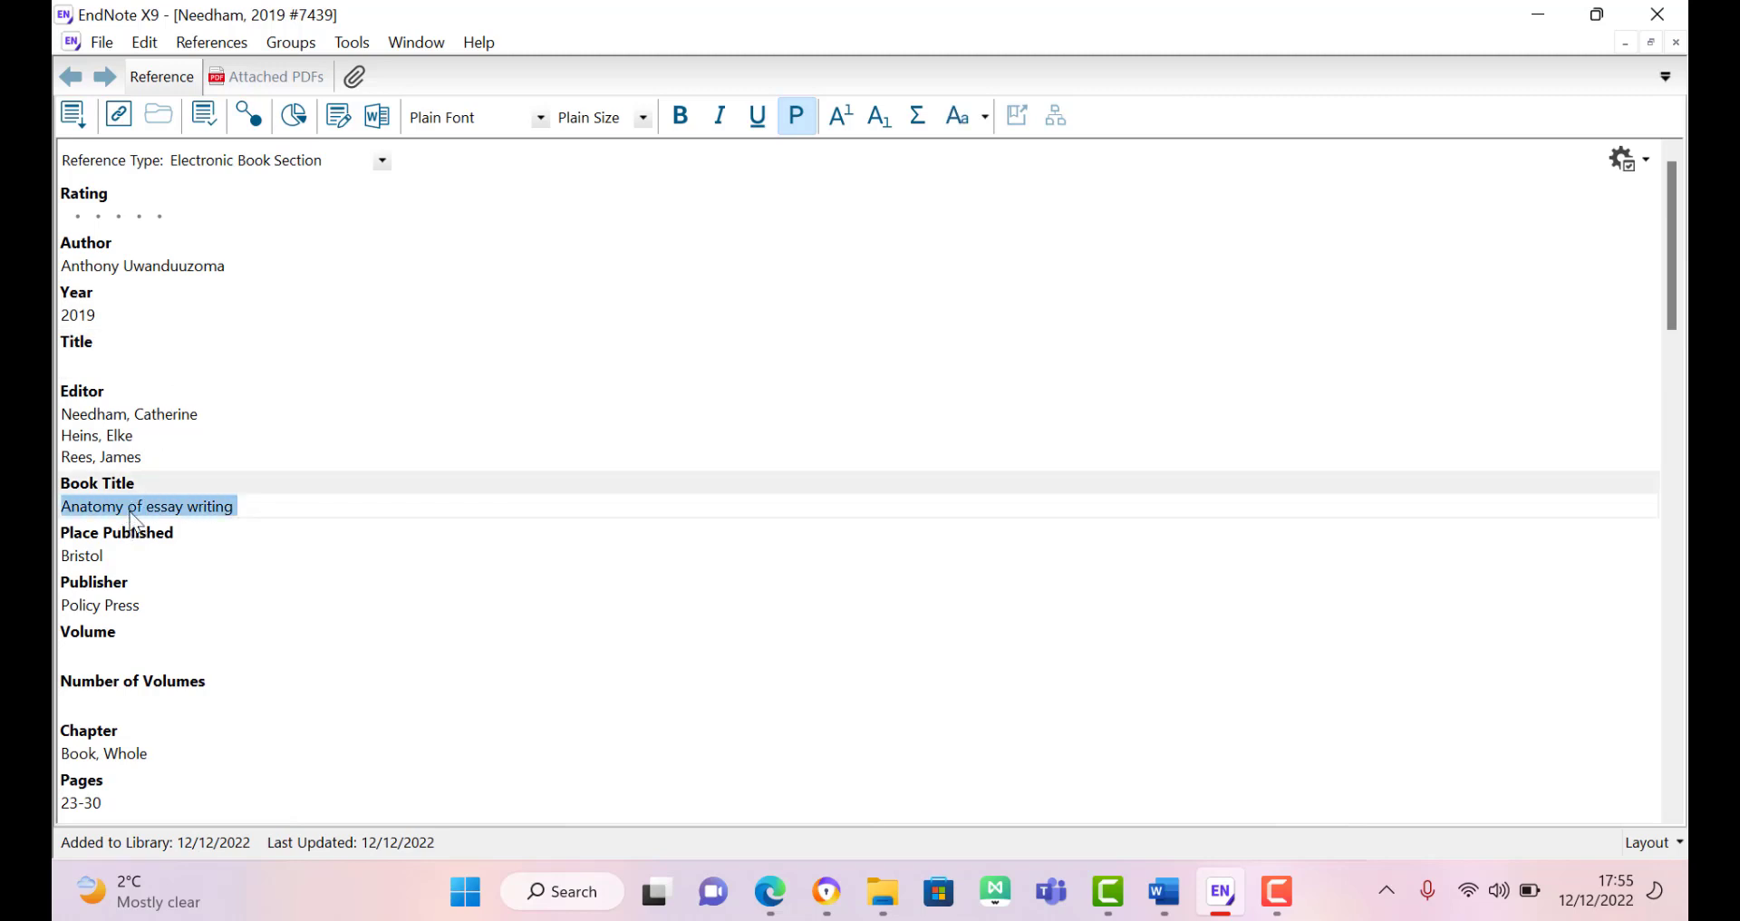
key("ctrl+v")
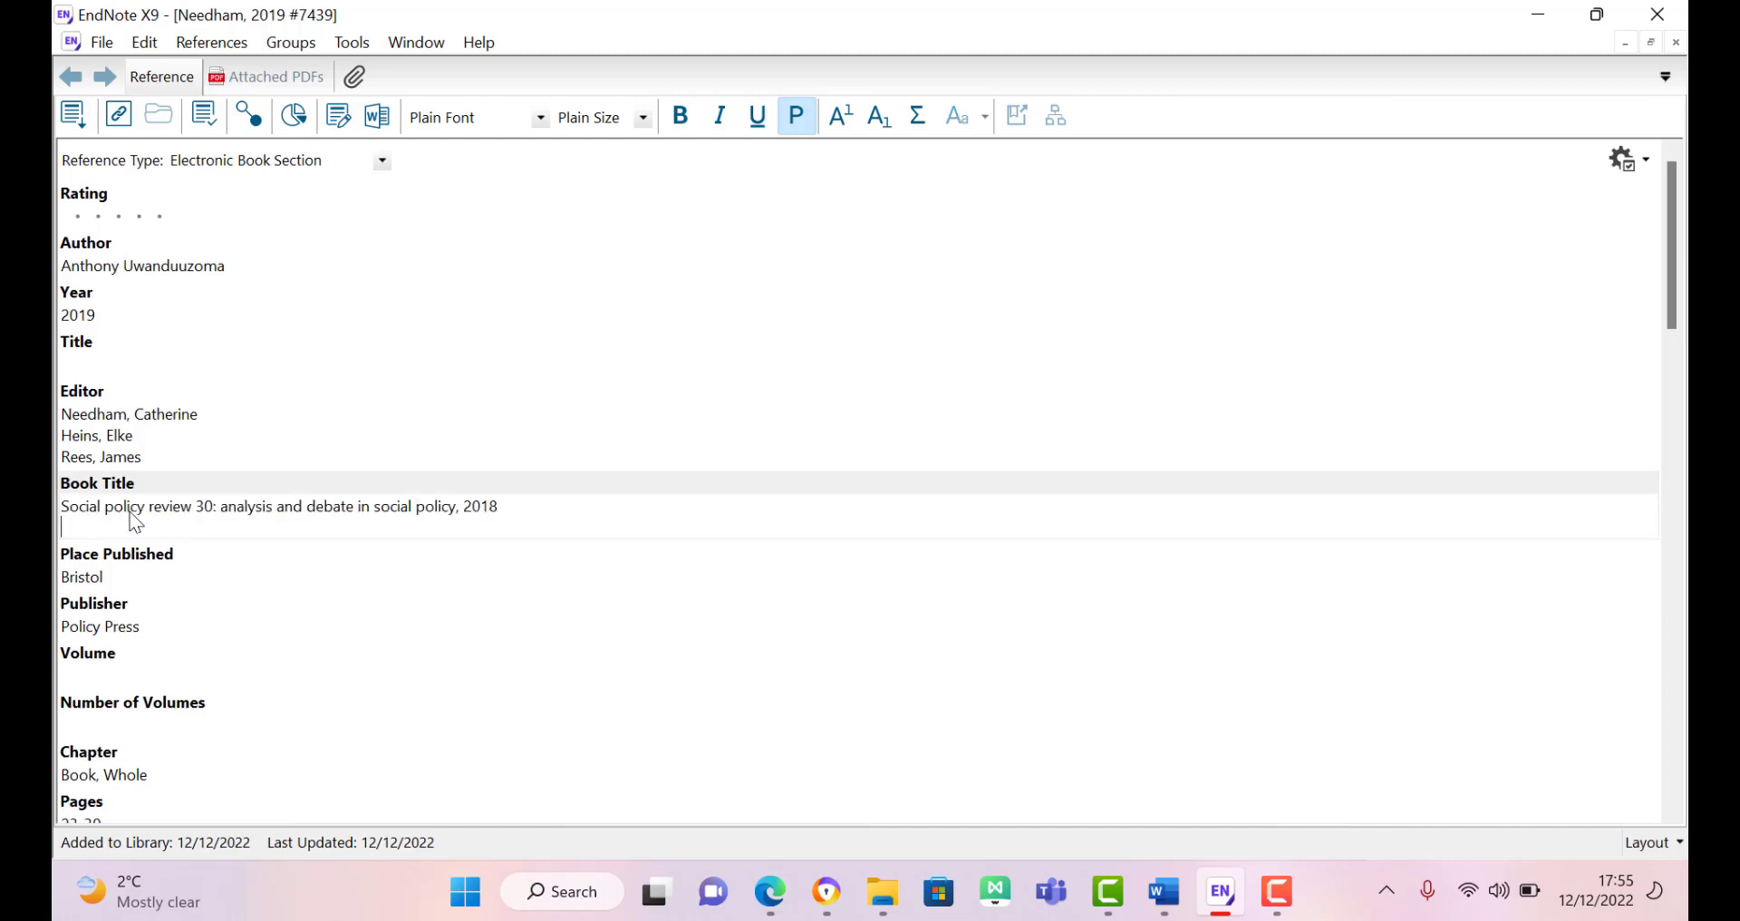
key("BackSpace")
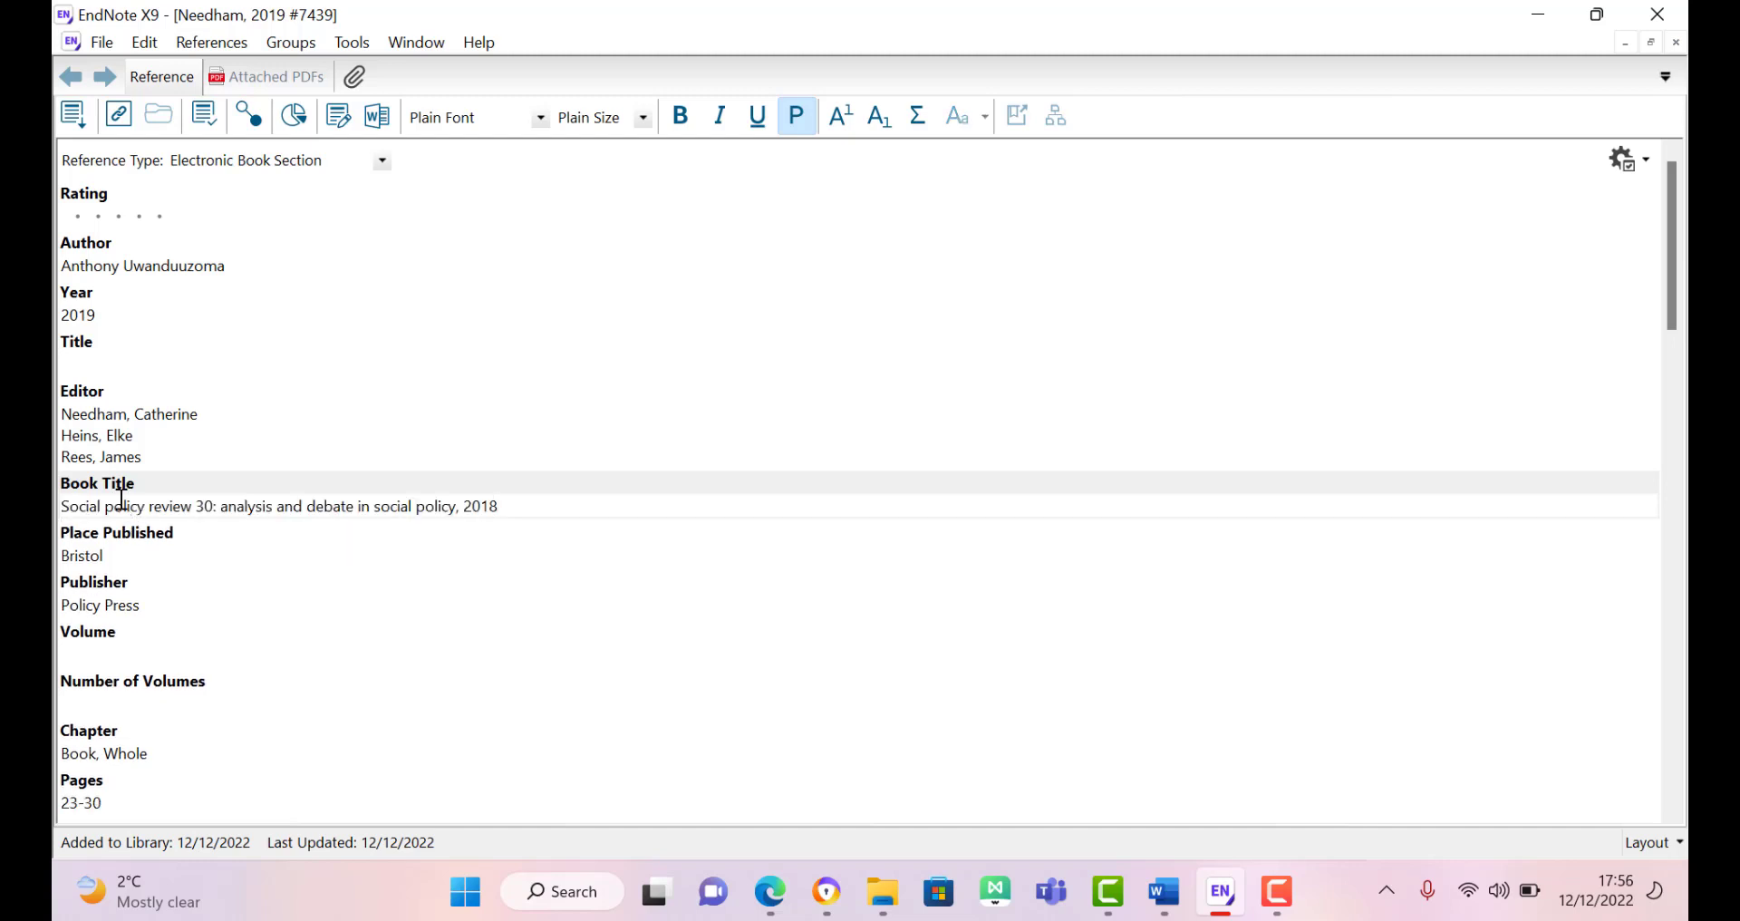
left_click(91, 359)
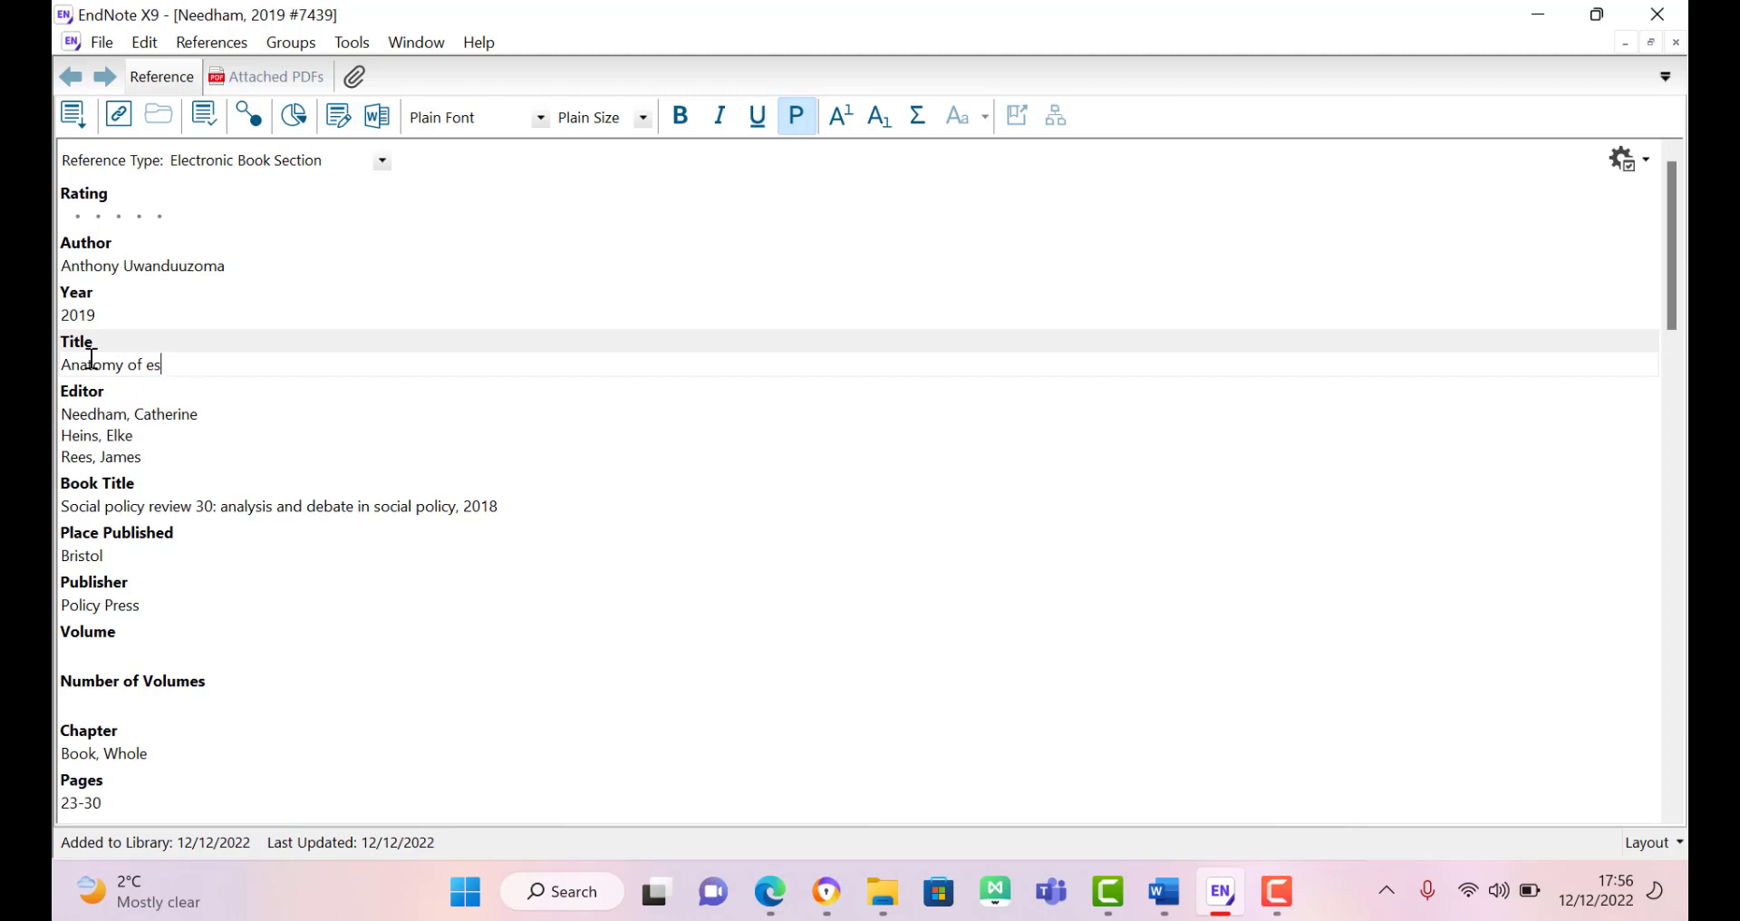
type("writing")
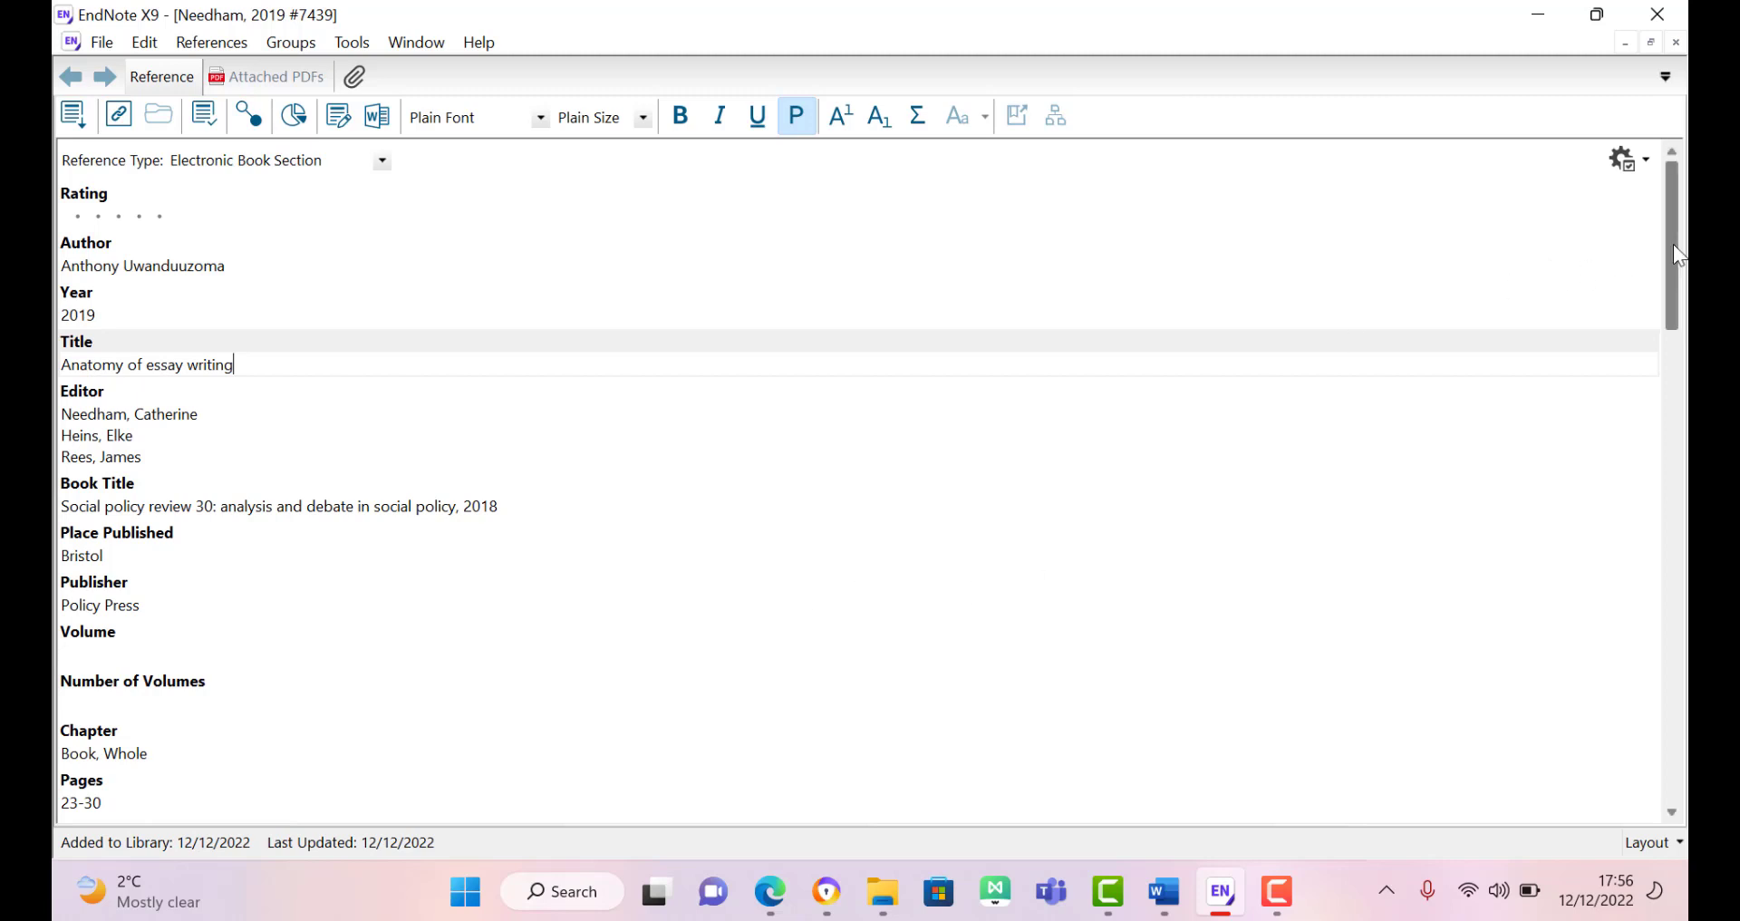
Step: Confirm the chapter pages read 23-30, then switch back to Word's Document3
left_click_drag(1672, 243, 1674, 307)
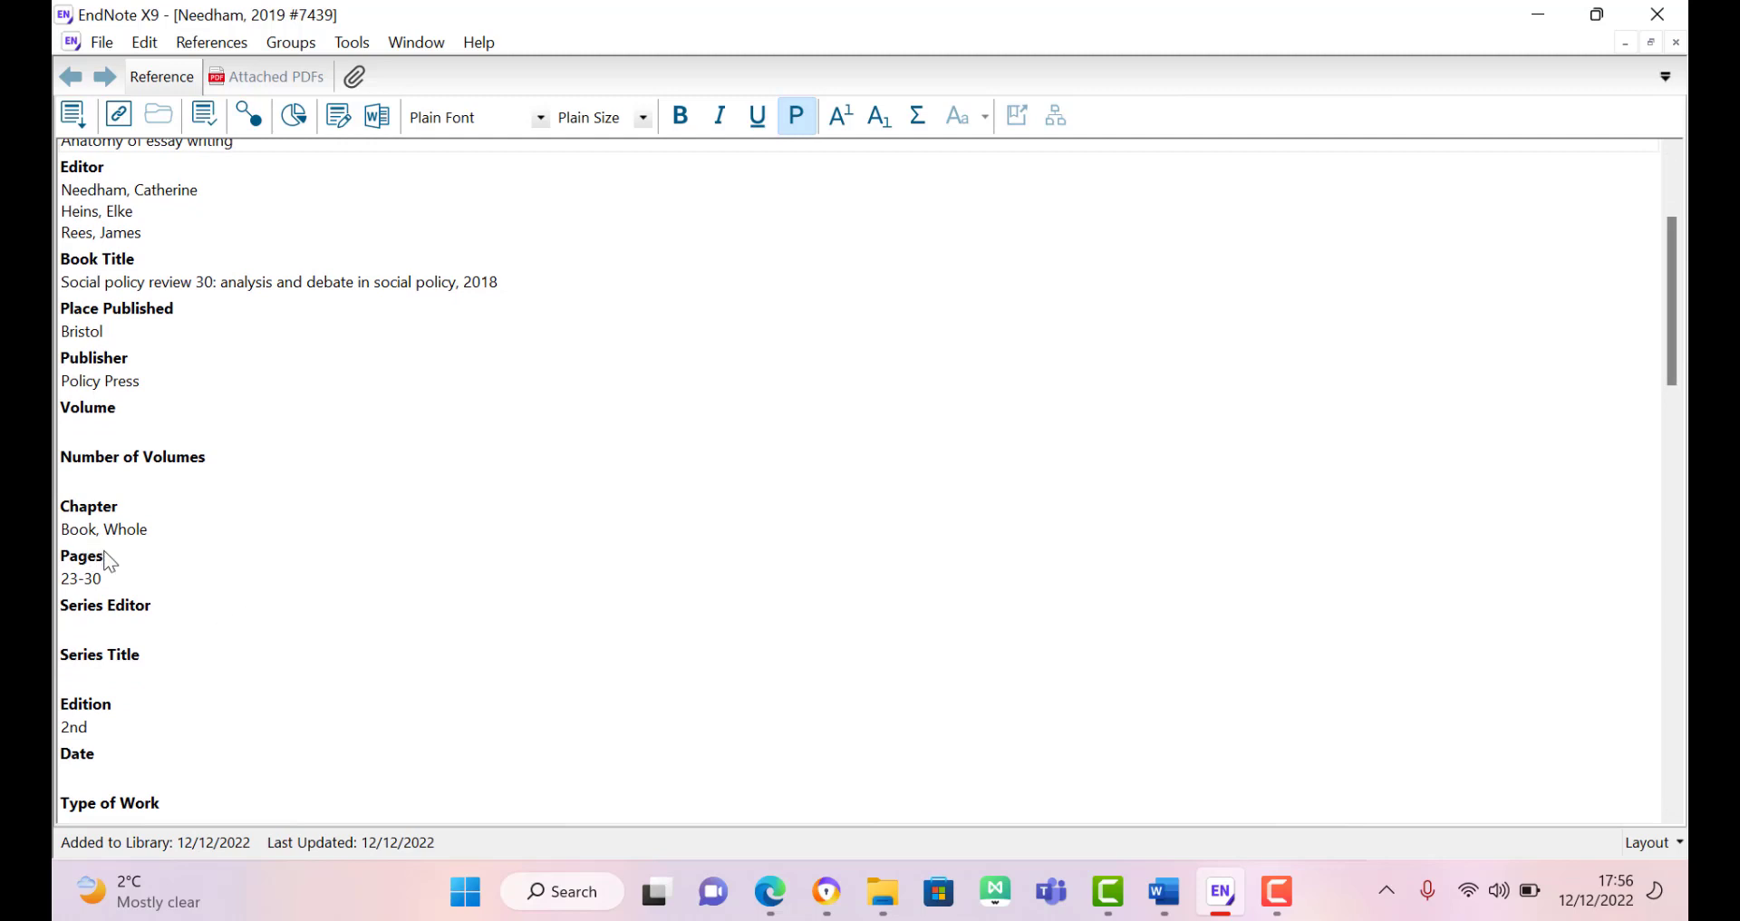
left_click(102, 580)
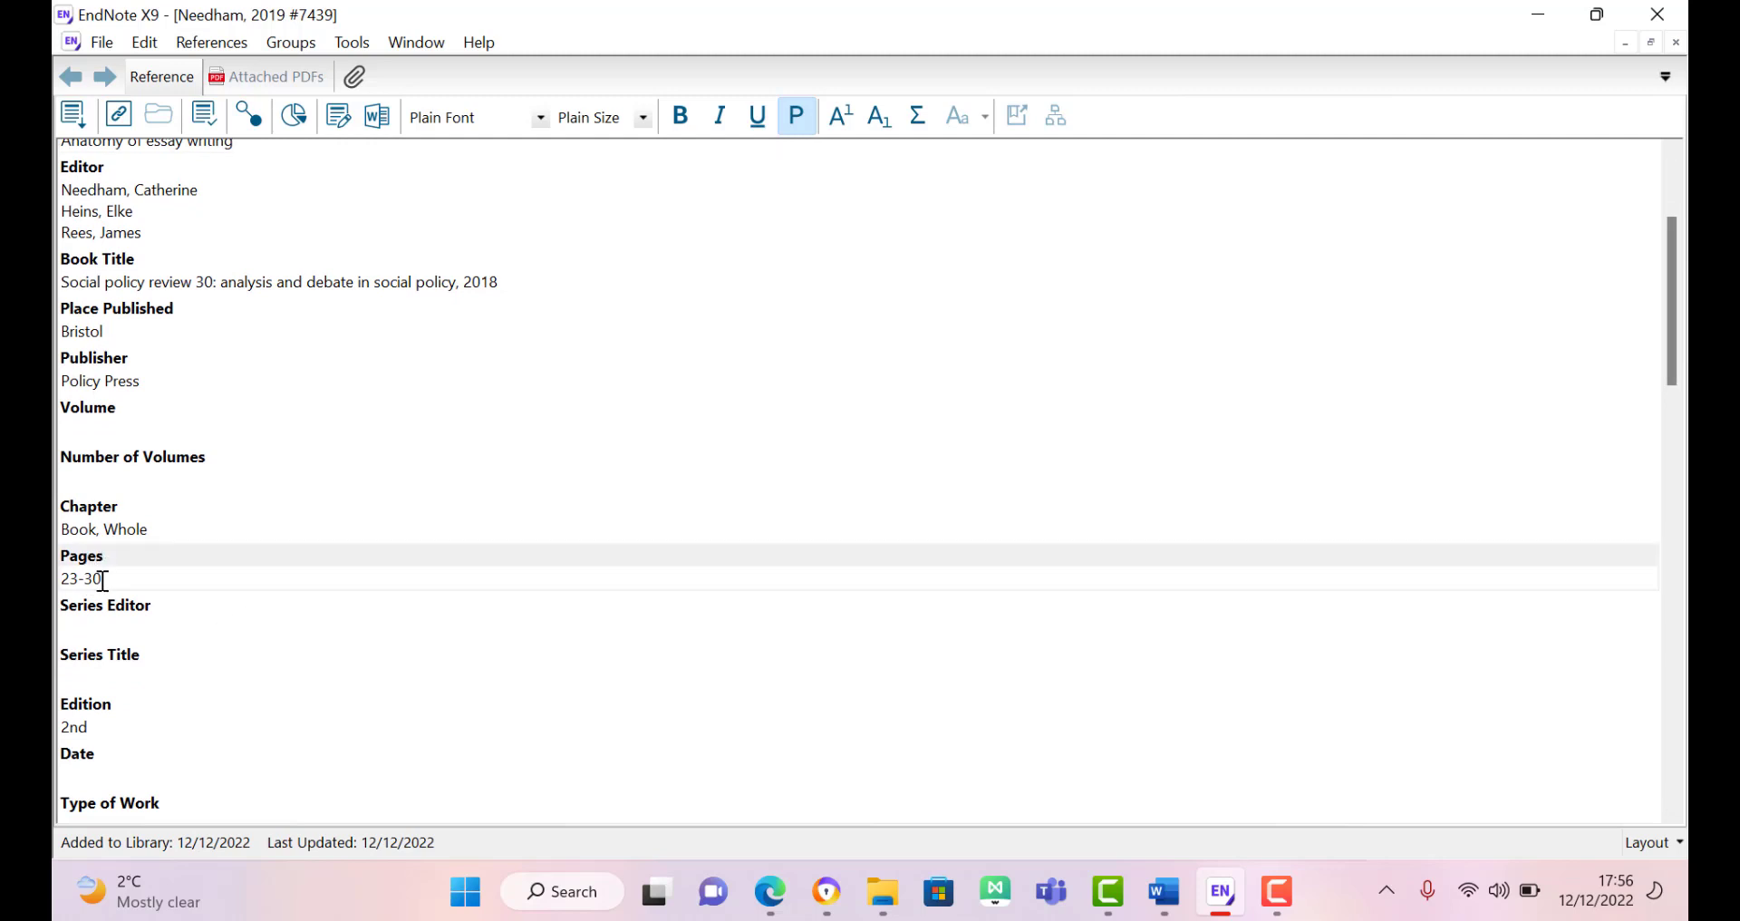
double_click(102, 579)
left_click(1678, 517)
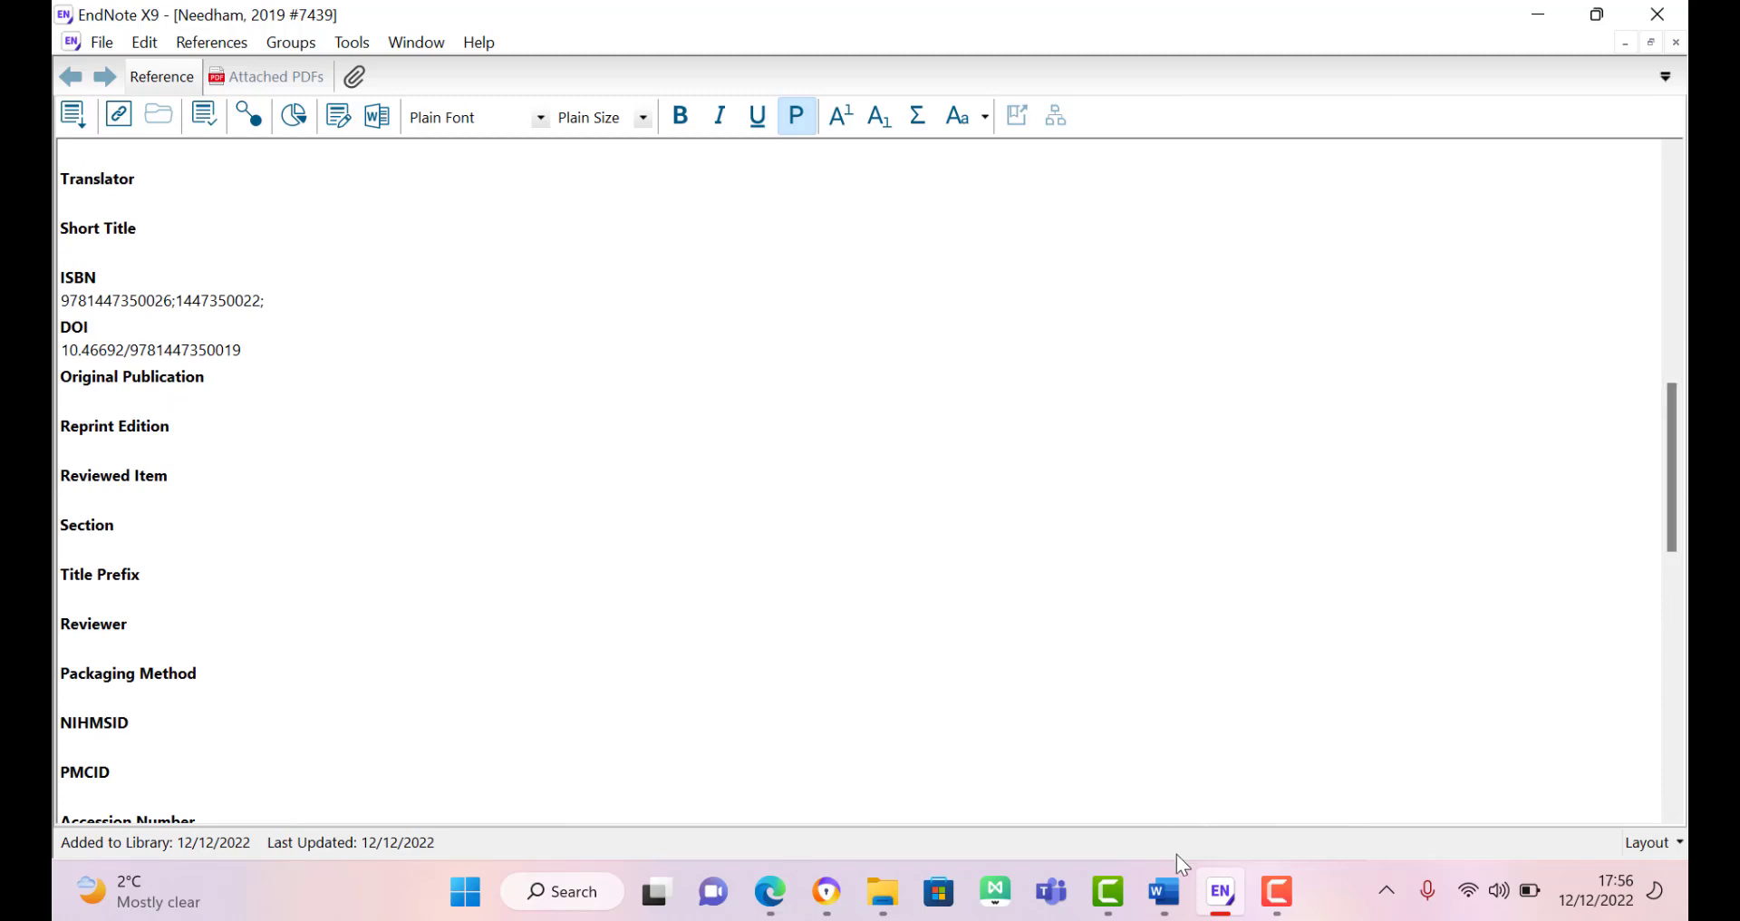
mouse_move(1163, 890)
left_click(1245, 781)
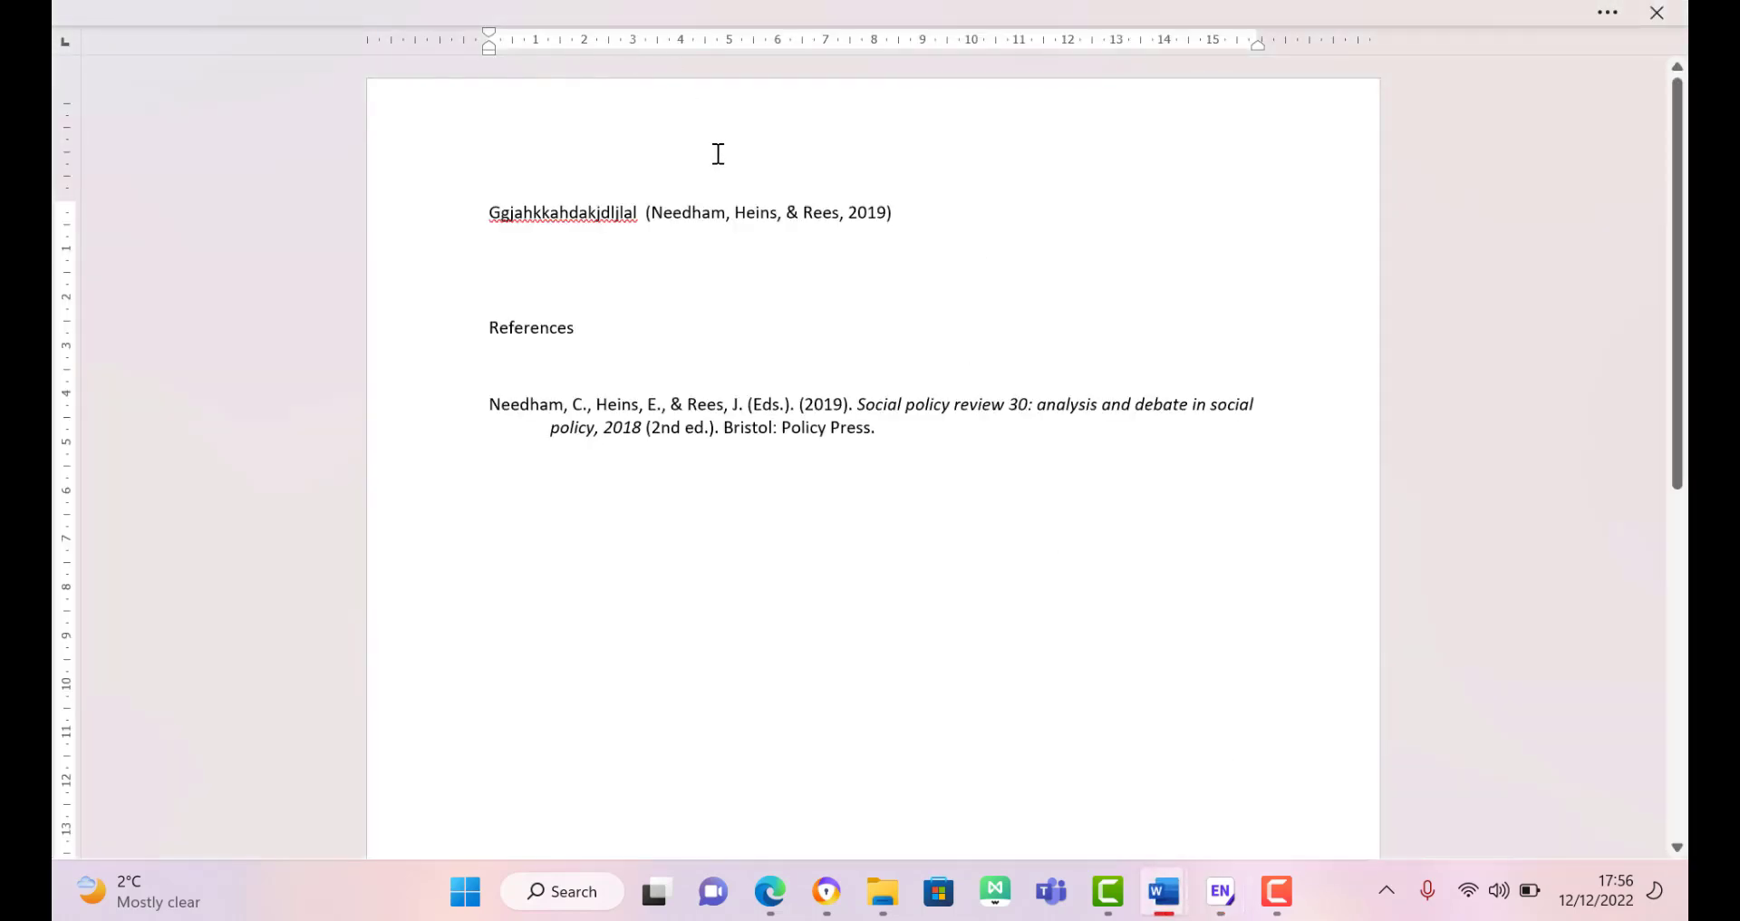
Step: Update the Word citation and bibliography to show the chapter in edited Social policy review 30
key("alt")
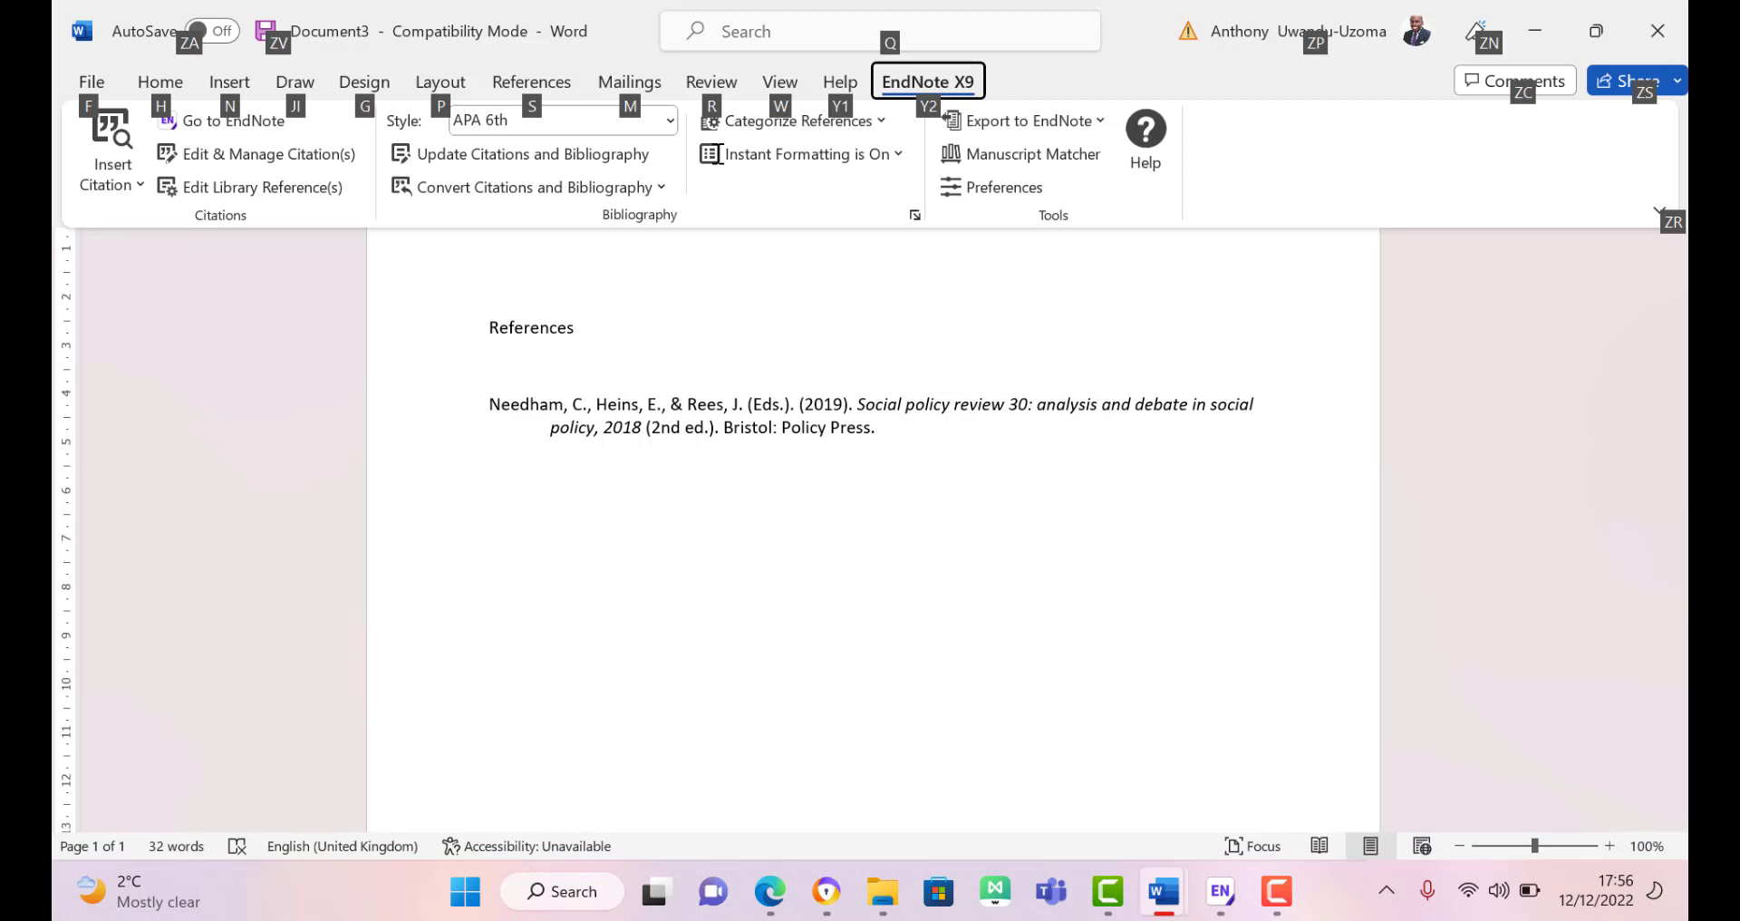
left_click(470, 155)
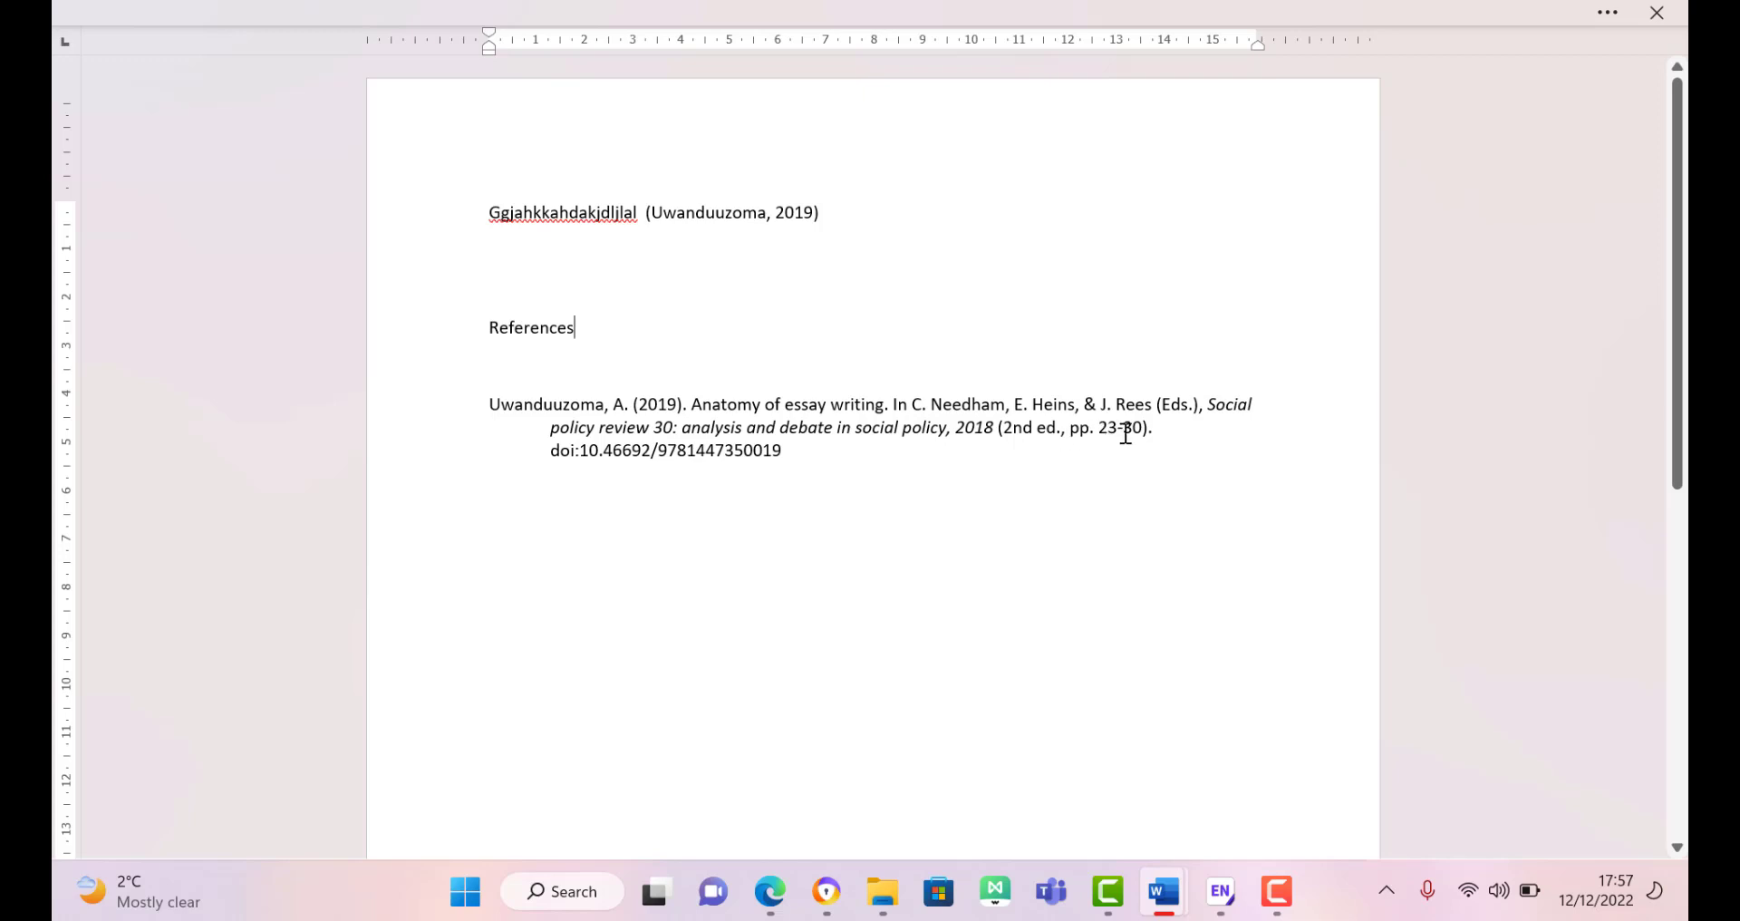
left_click(944, 469)
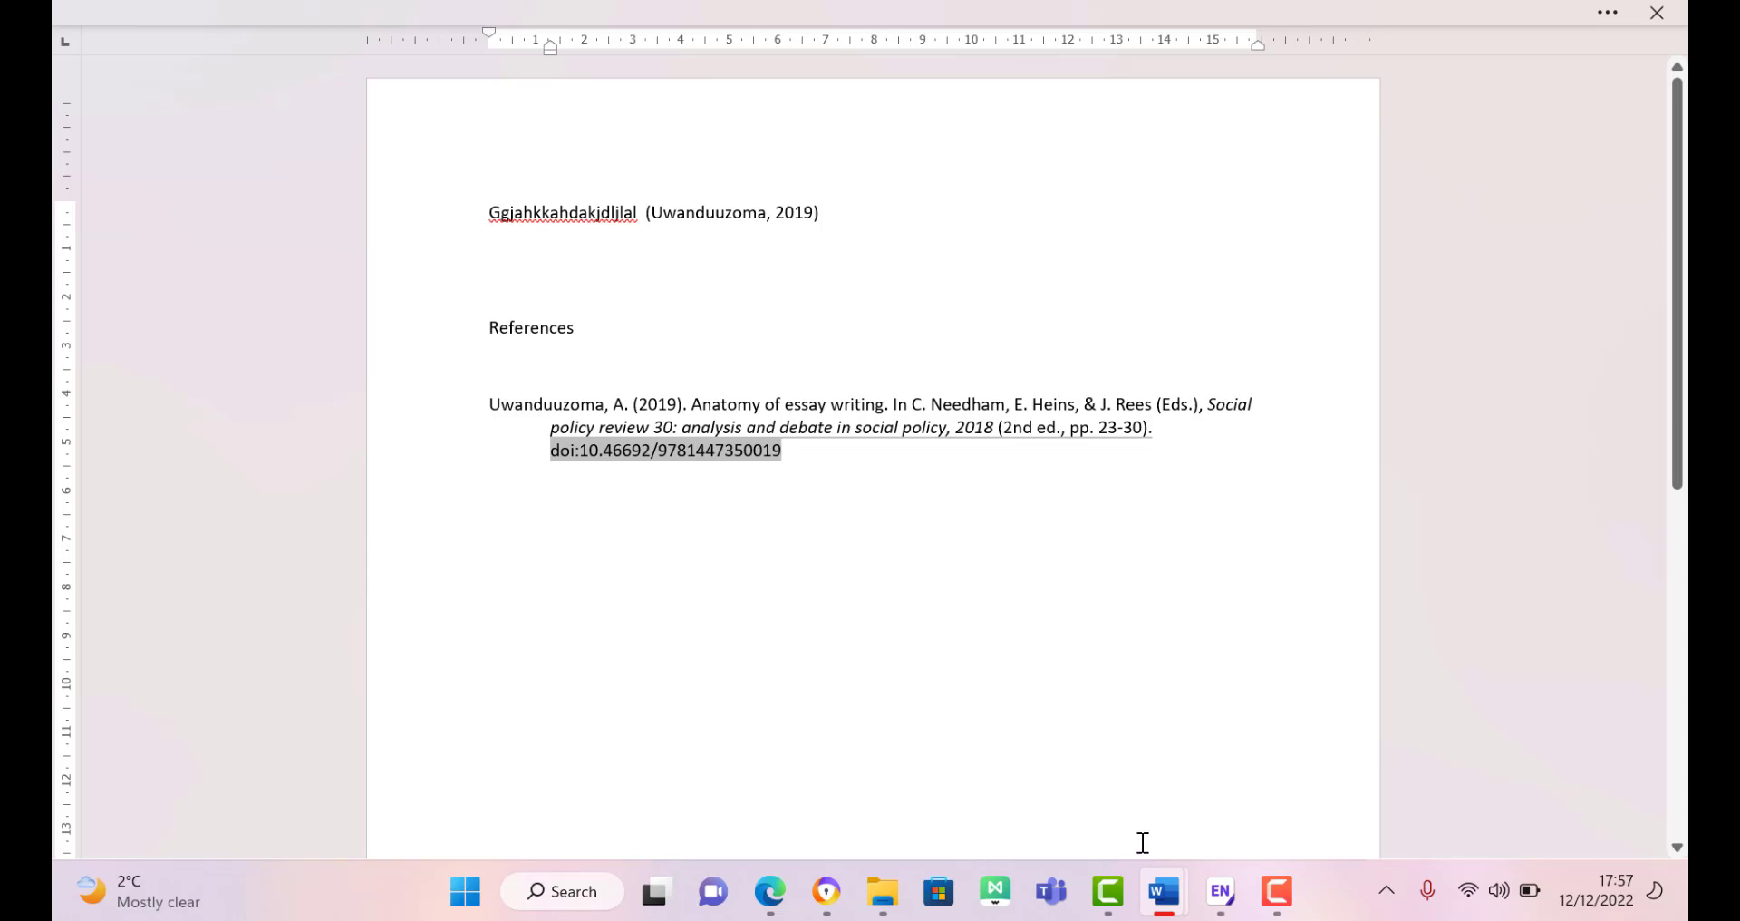
Step: Return to the Summon results in Edge, close the Cite dialog and clear the search box
left_click(1230, 901)
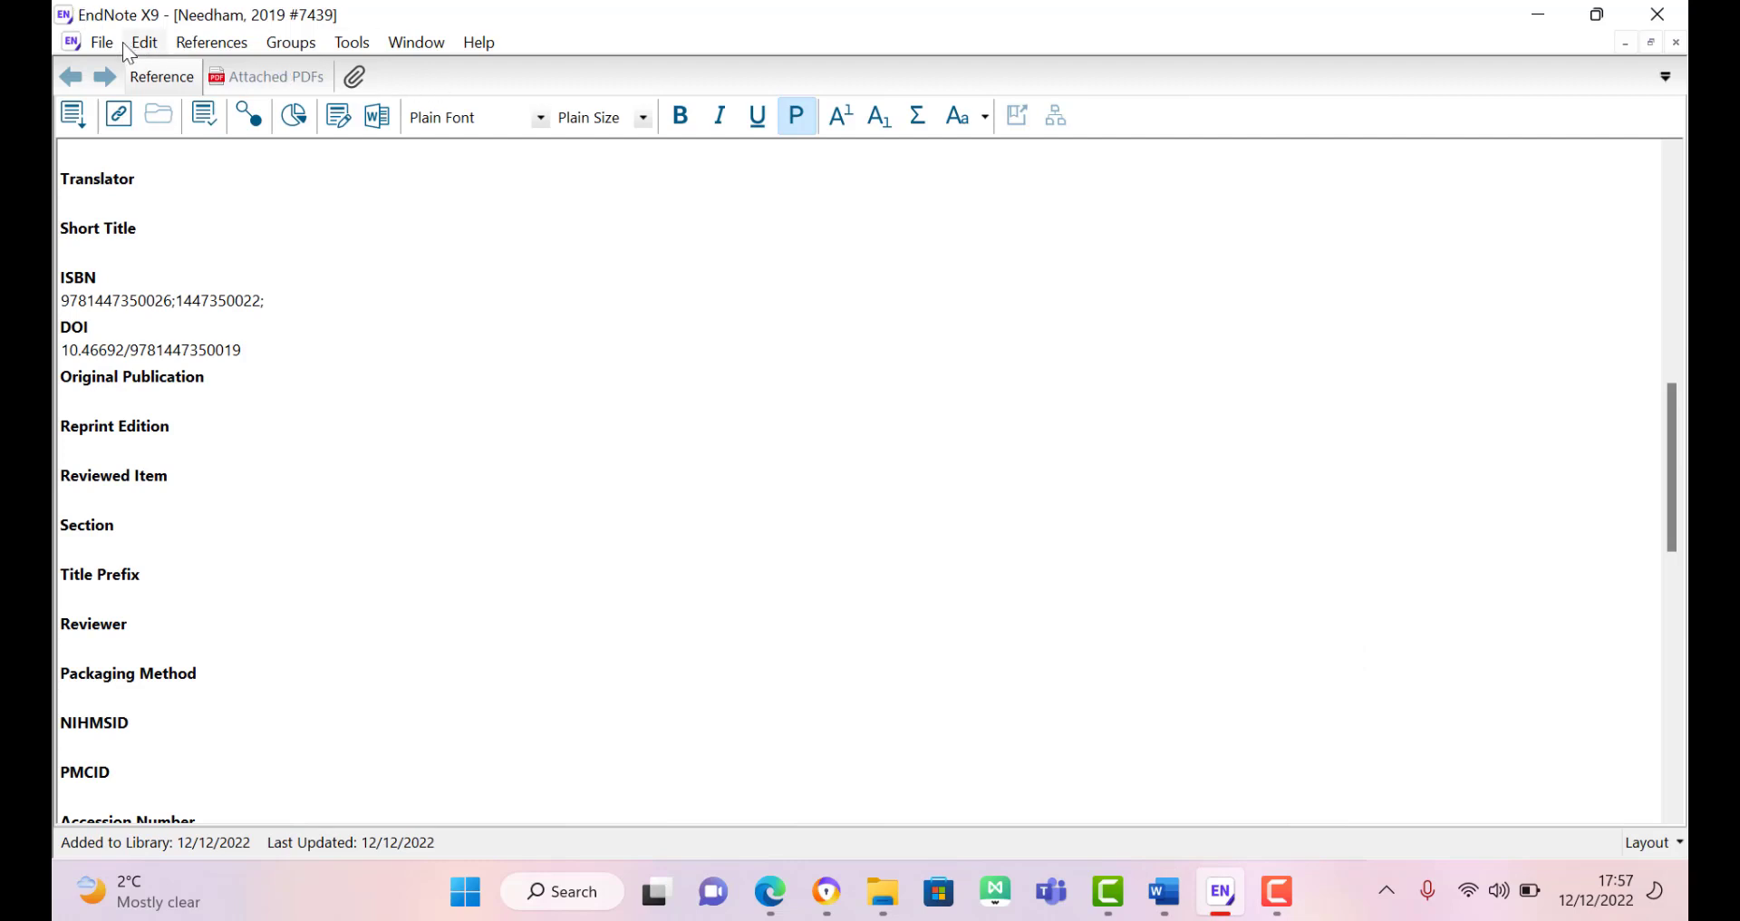
left_click(772, 909)
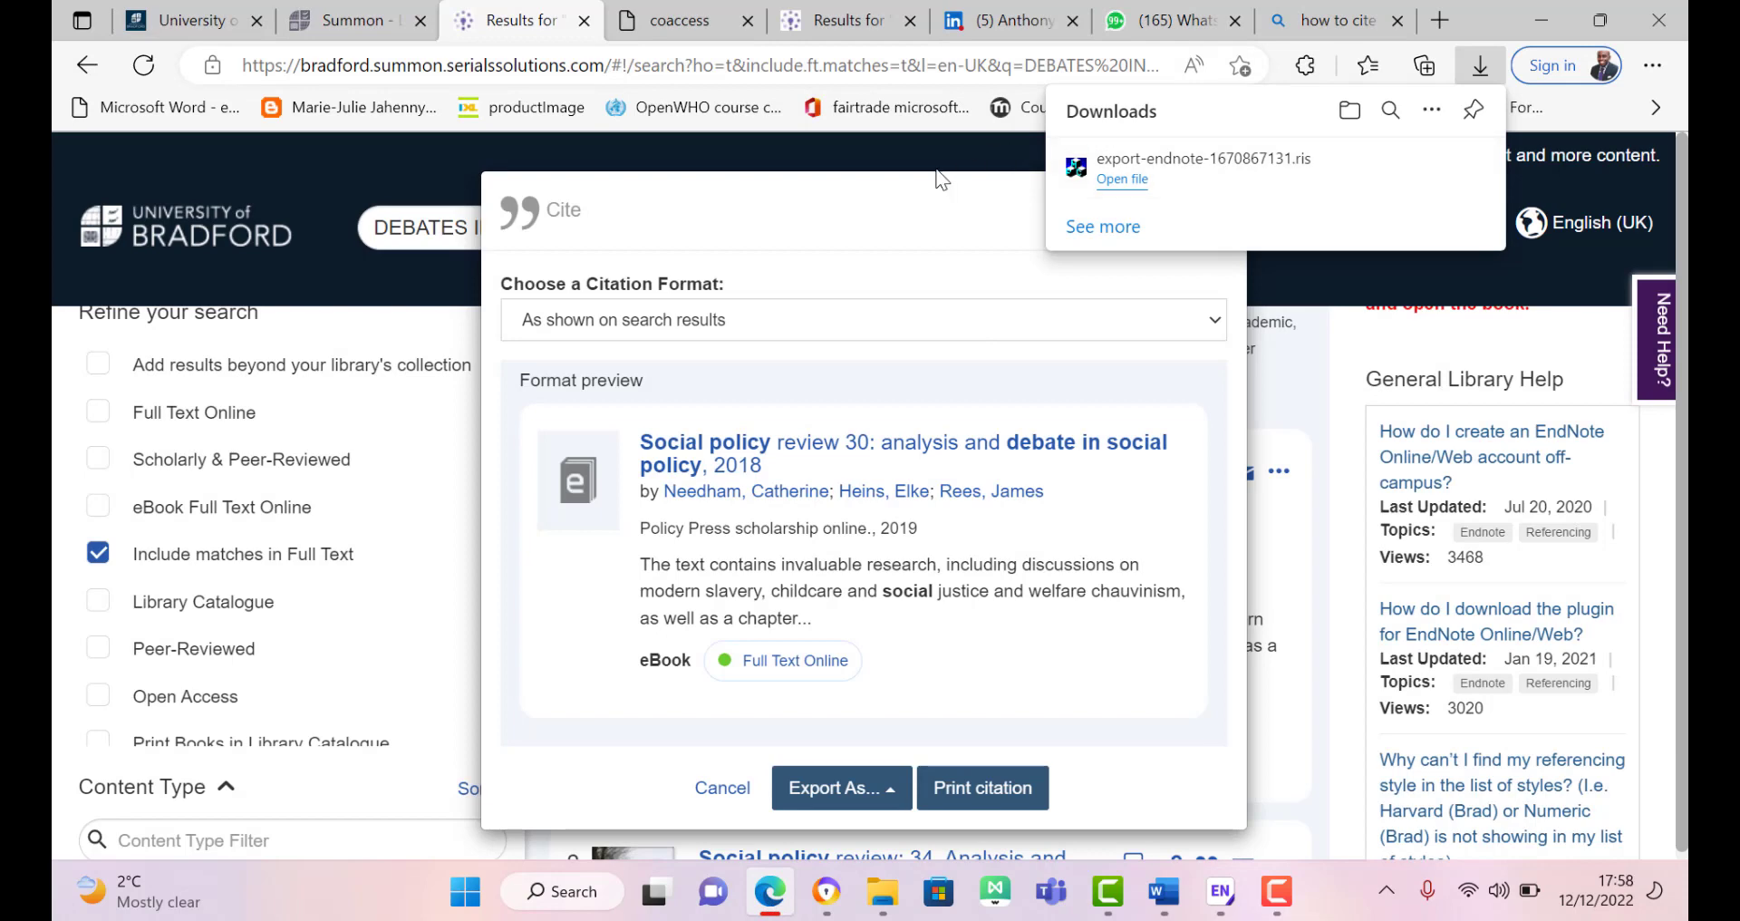
left_click(316, 172)
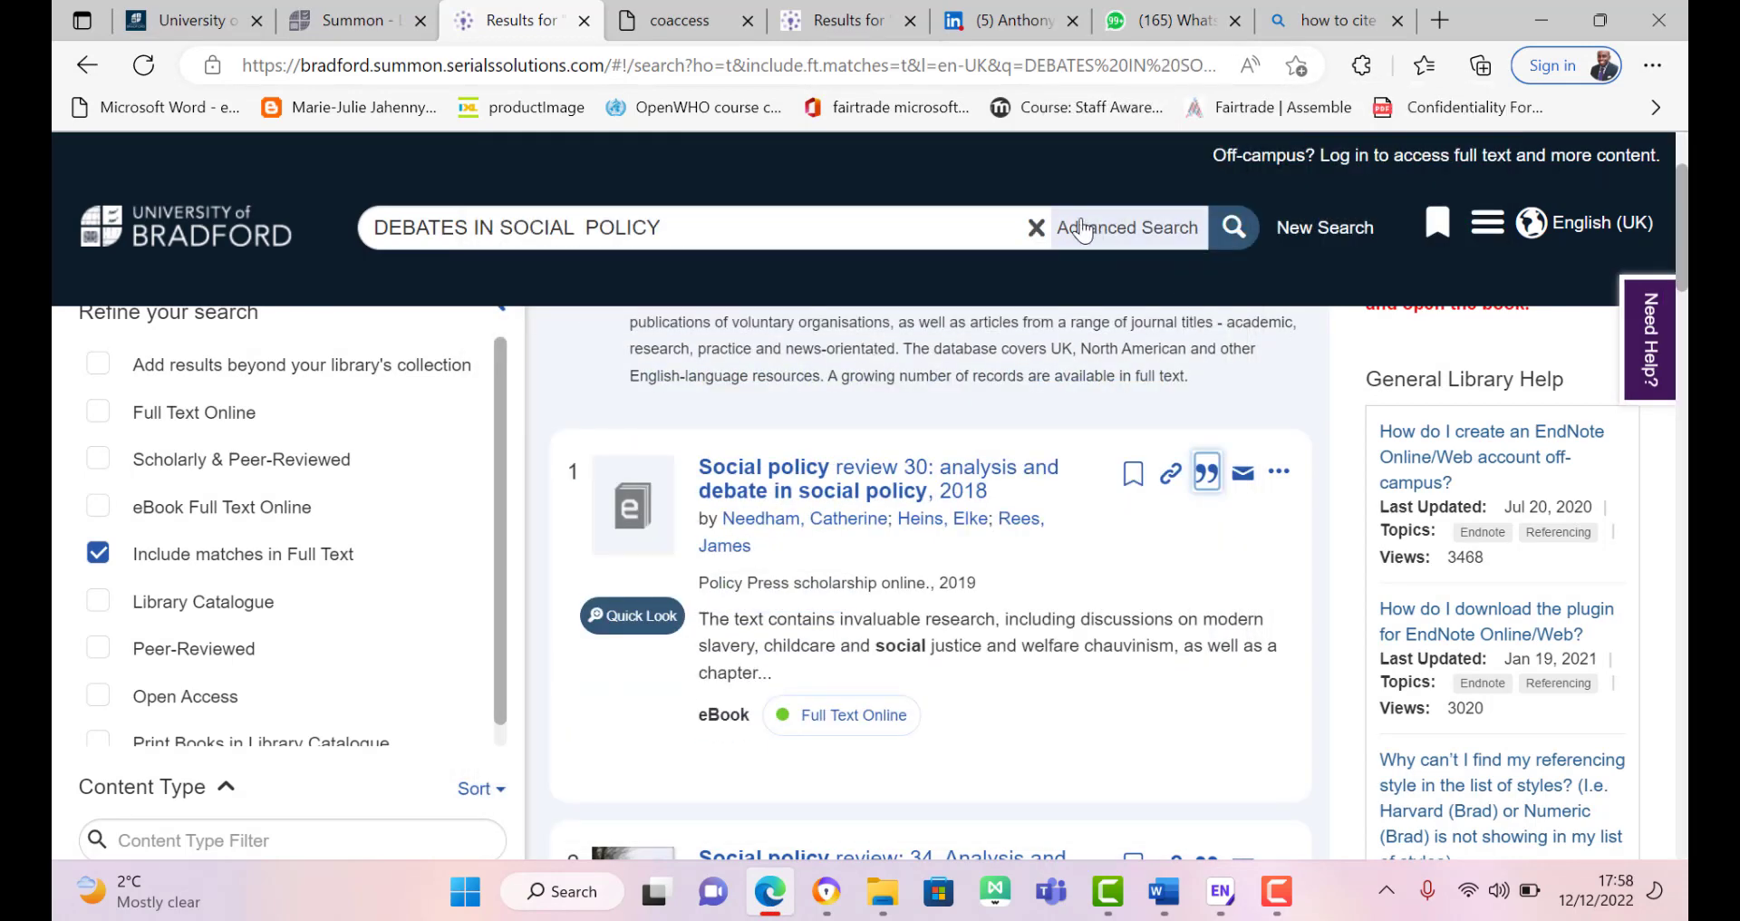
left_click(1036, 228)
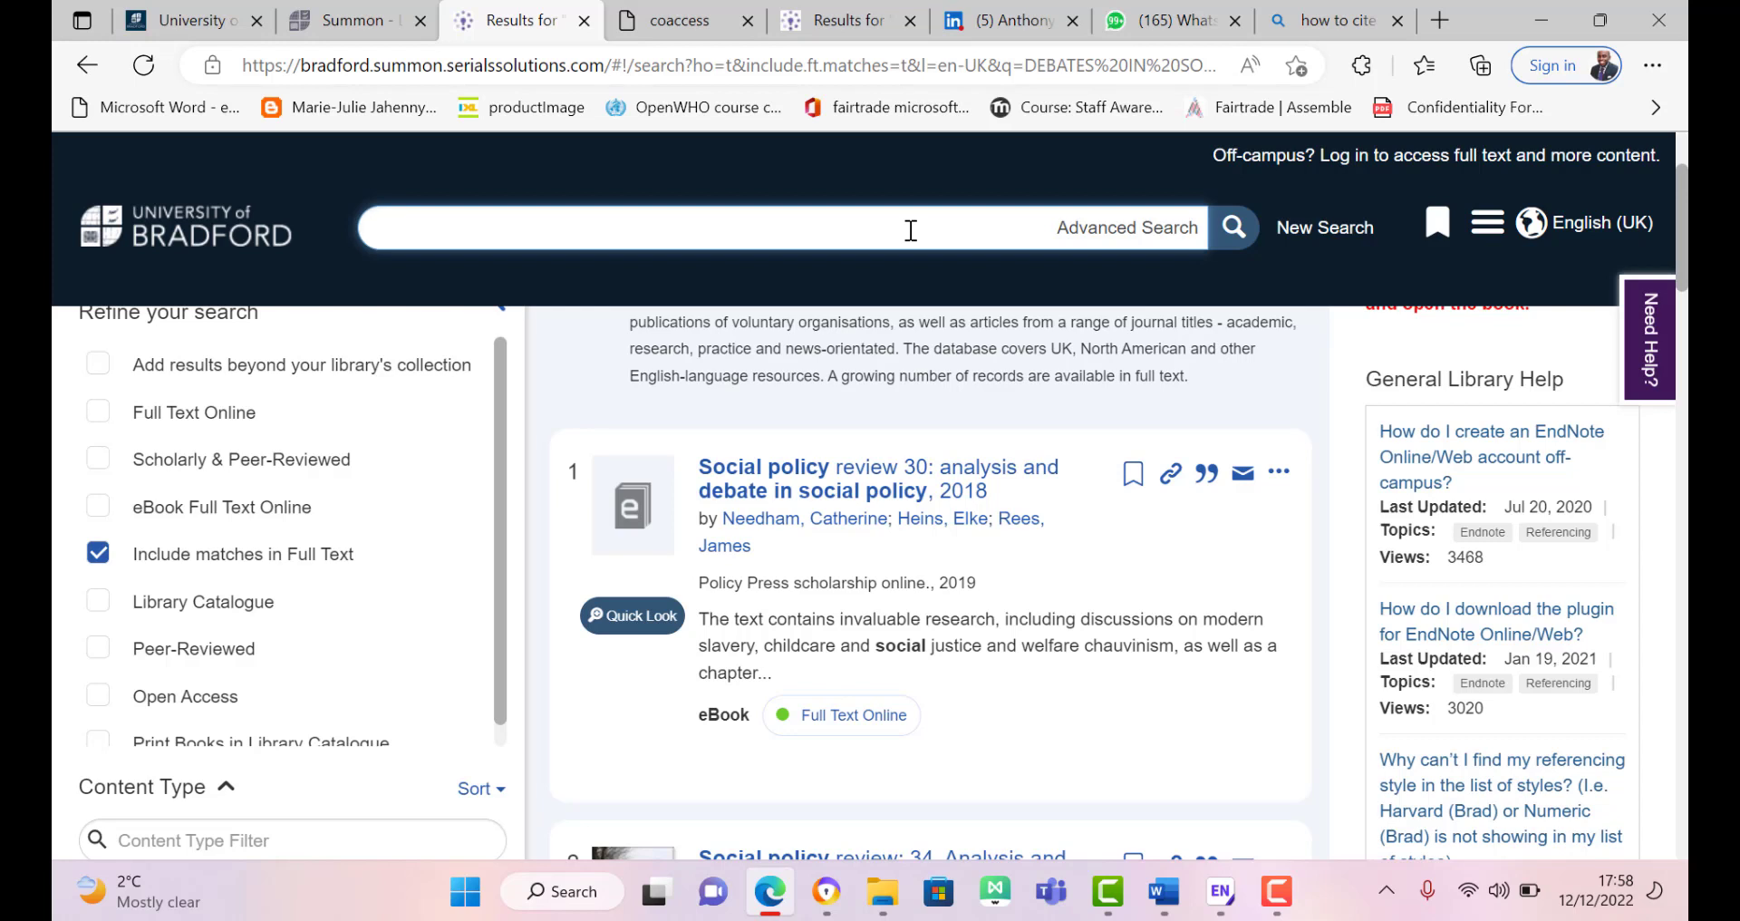
Step: Search the library for 'obesity review editor'
type("obesity re")
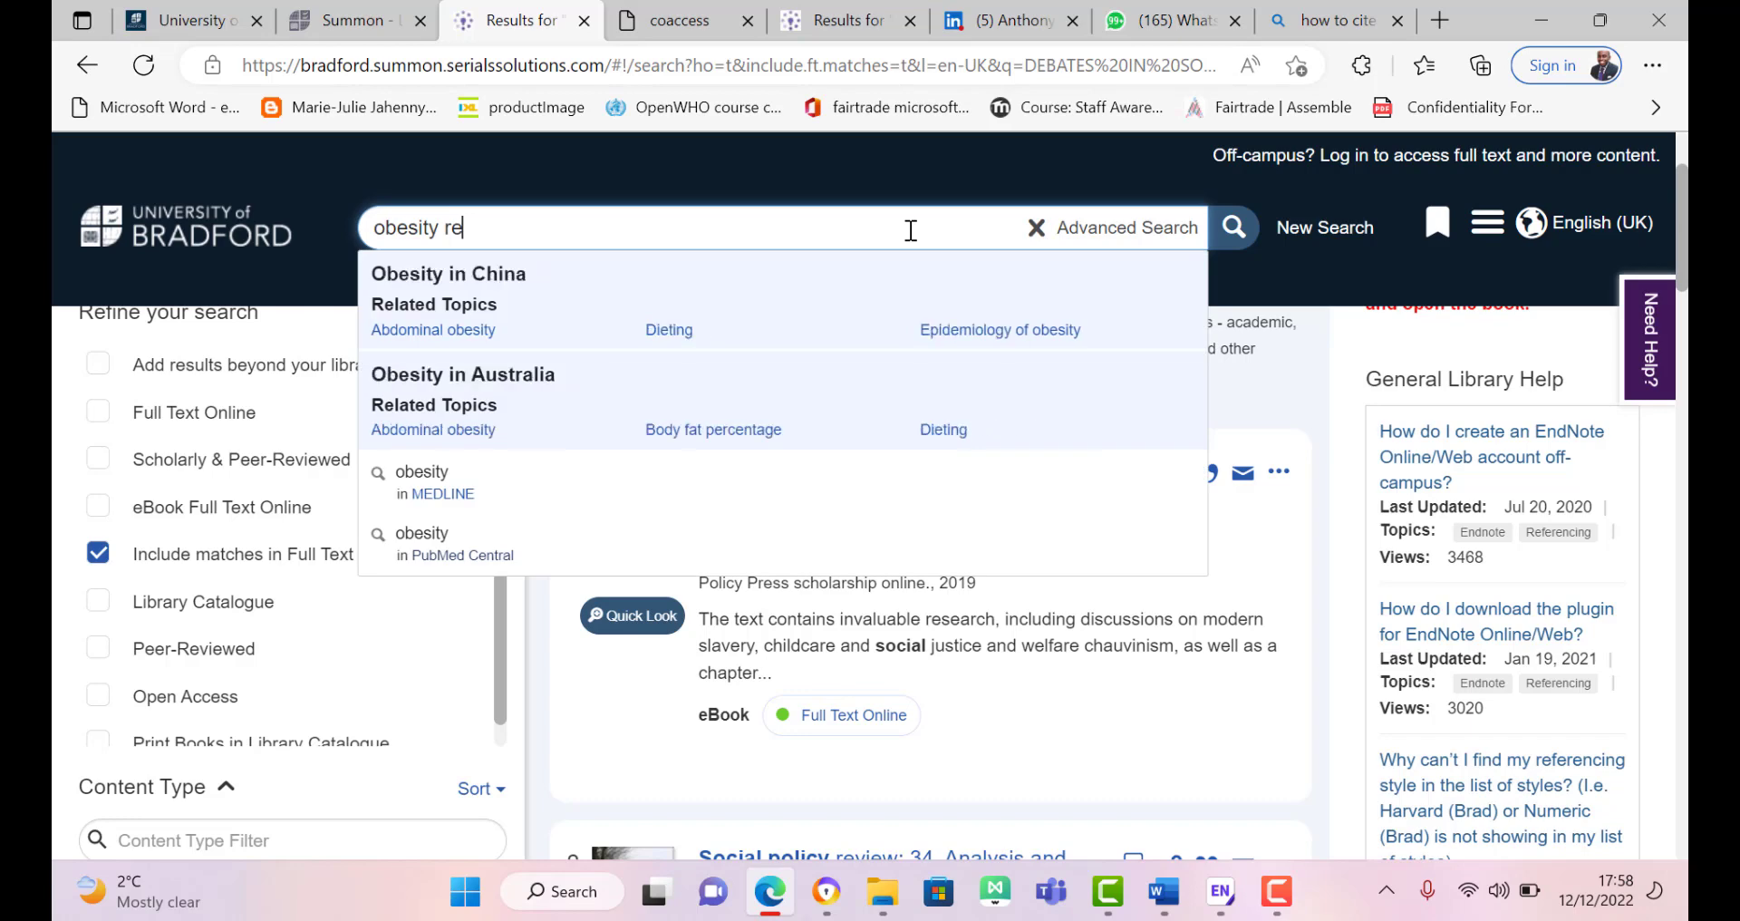
key("BackSpace")
key("BackSpace")
type("review editor")
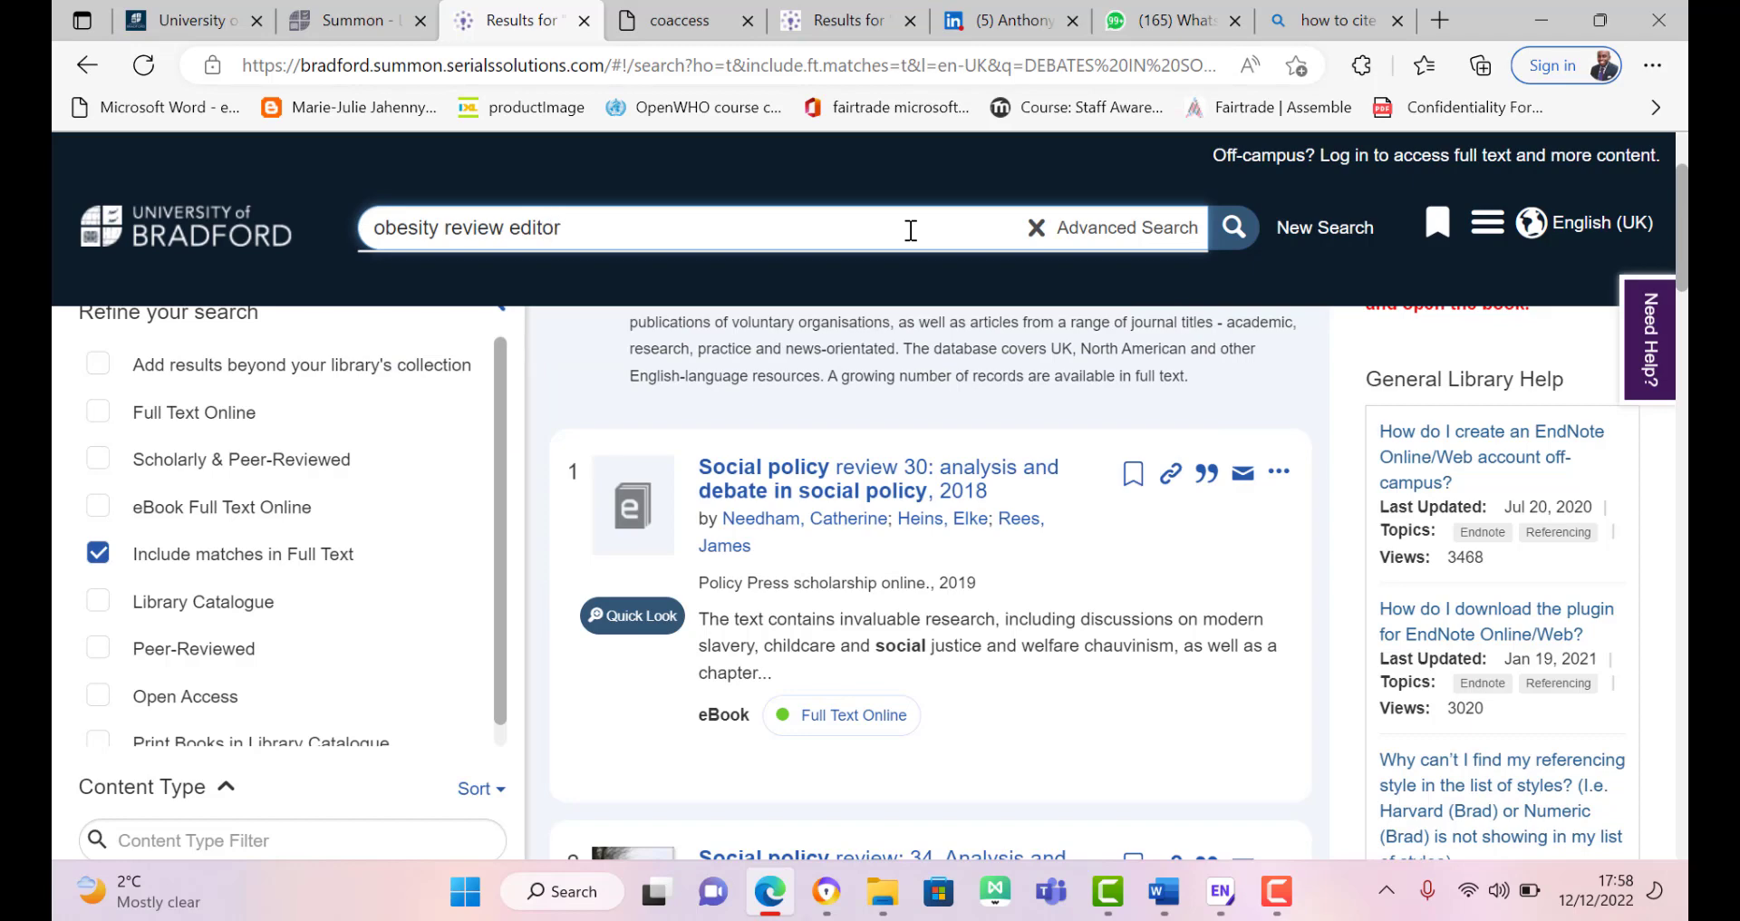
key("Return")
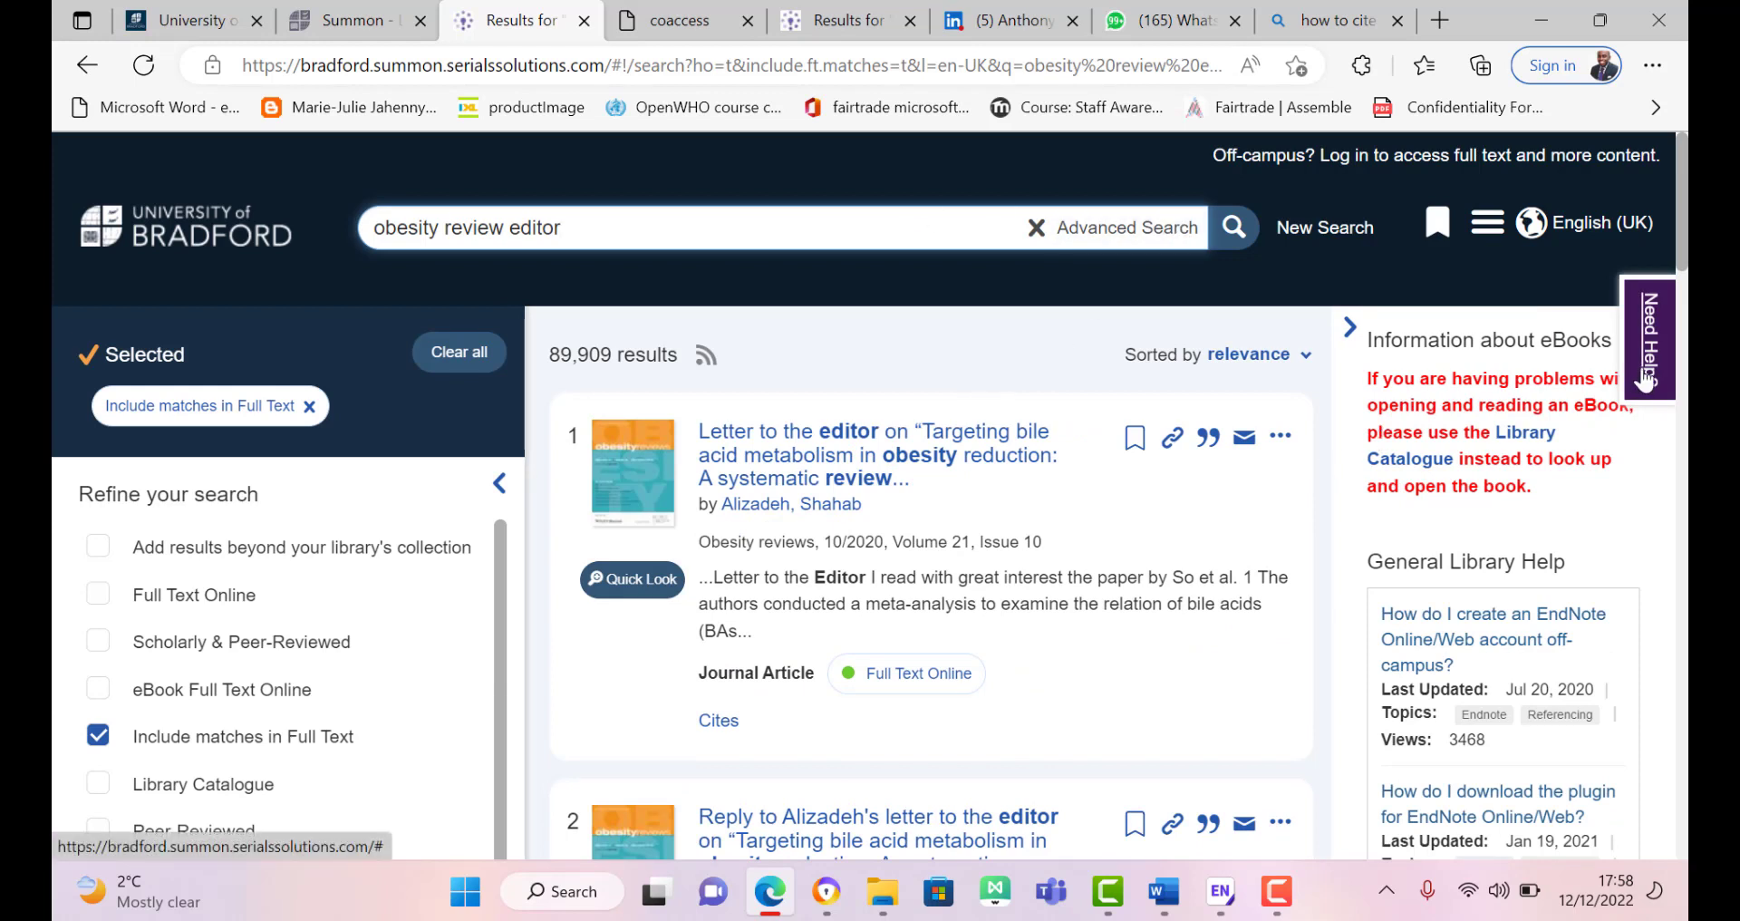
Step: Narrow the results to eBook Full Text Online, leaving 445 results
scroll(1686, 263, "down", 1)
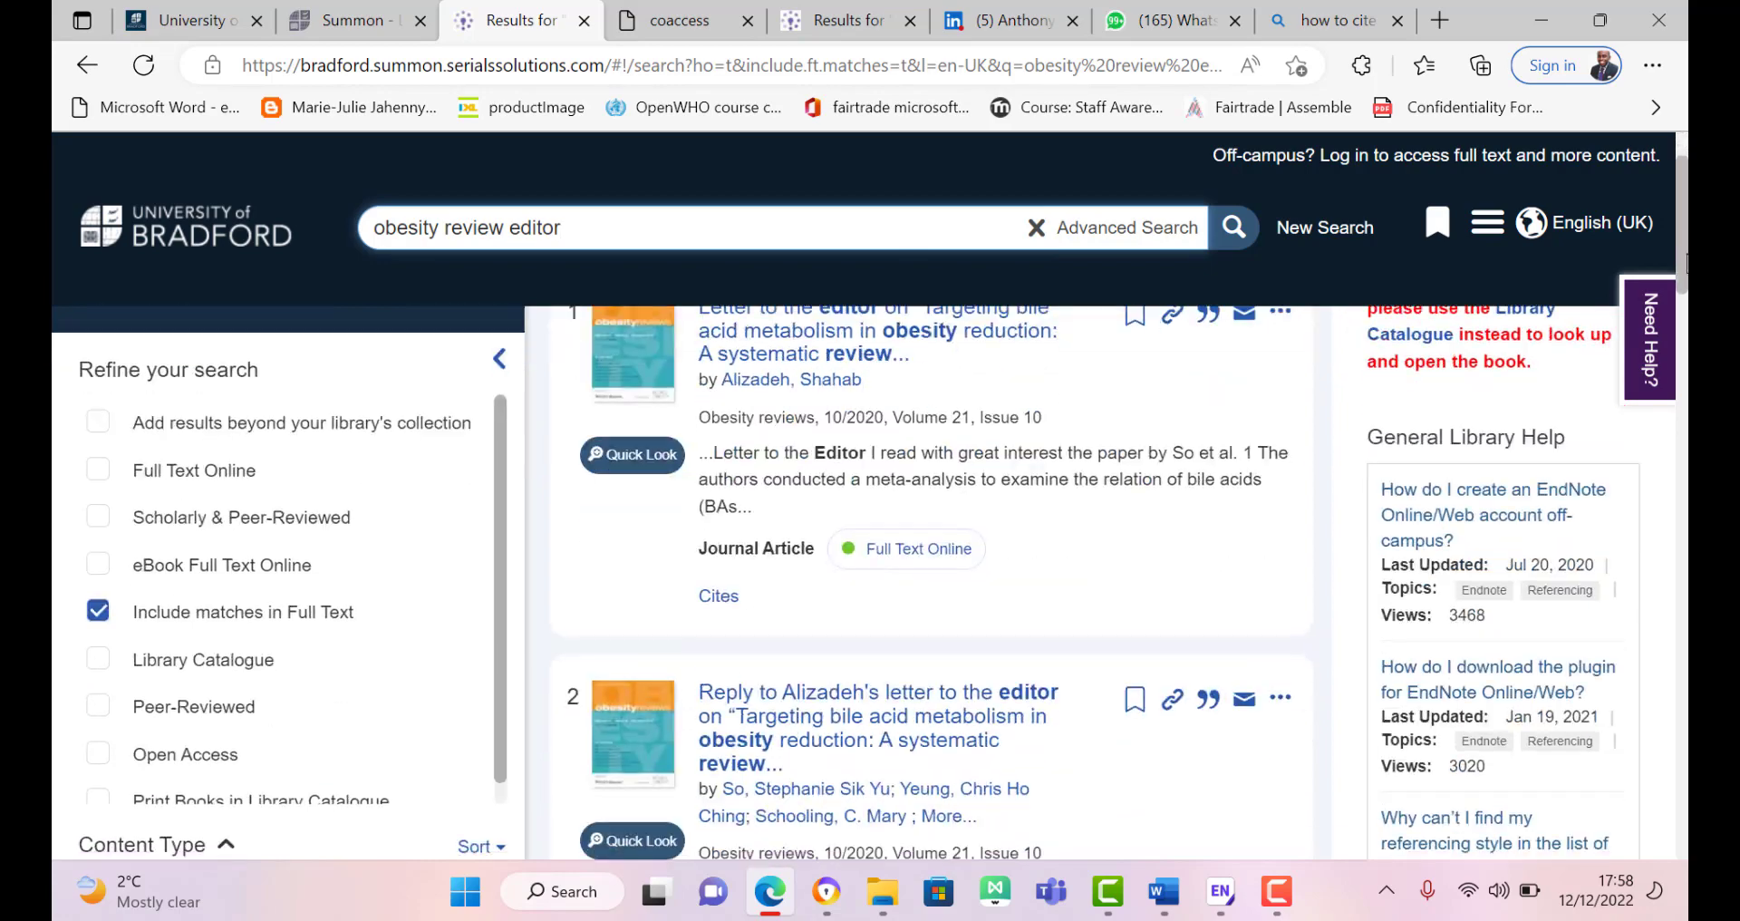
left_click_drag(1685, 263, 1685, 917)
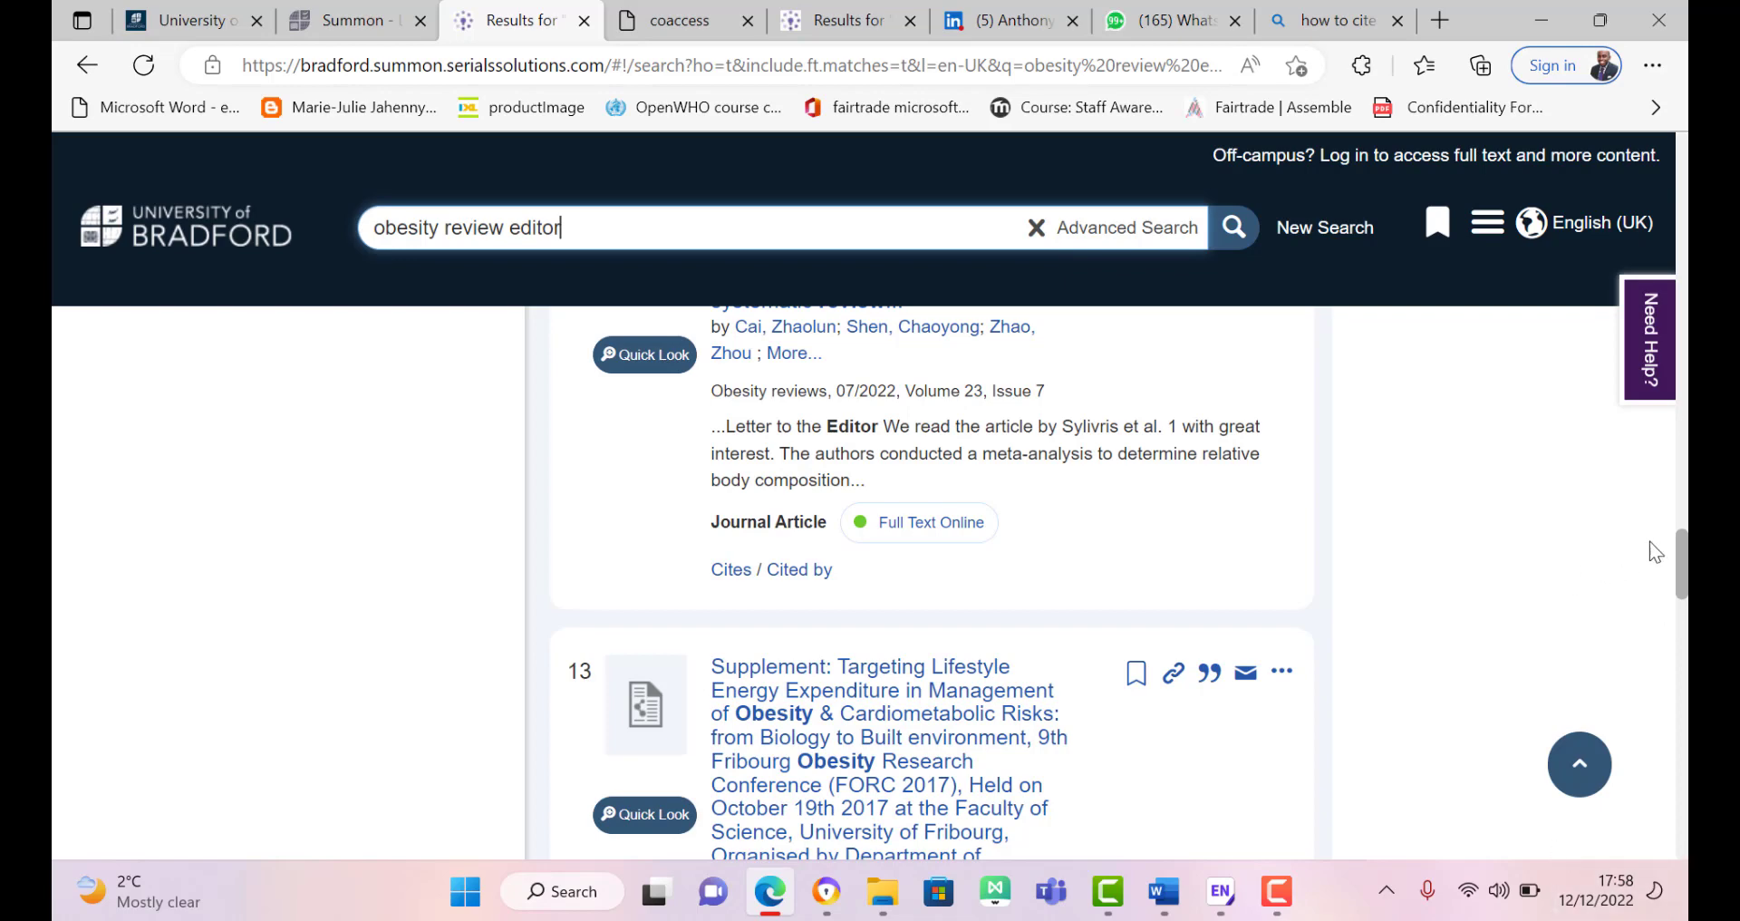
left_click_drag(1676, 560, 1684, 593)
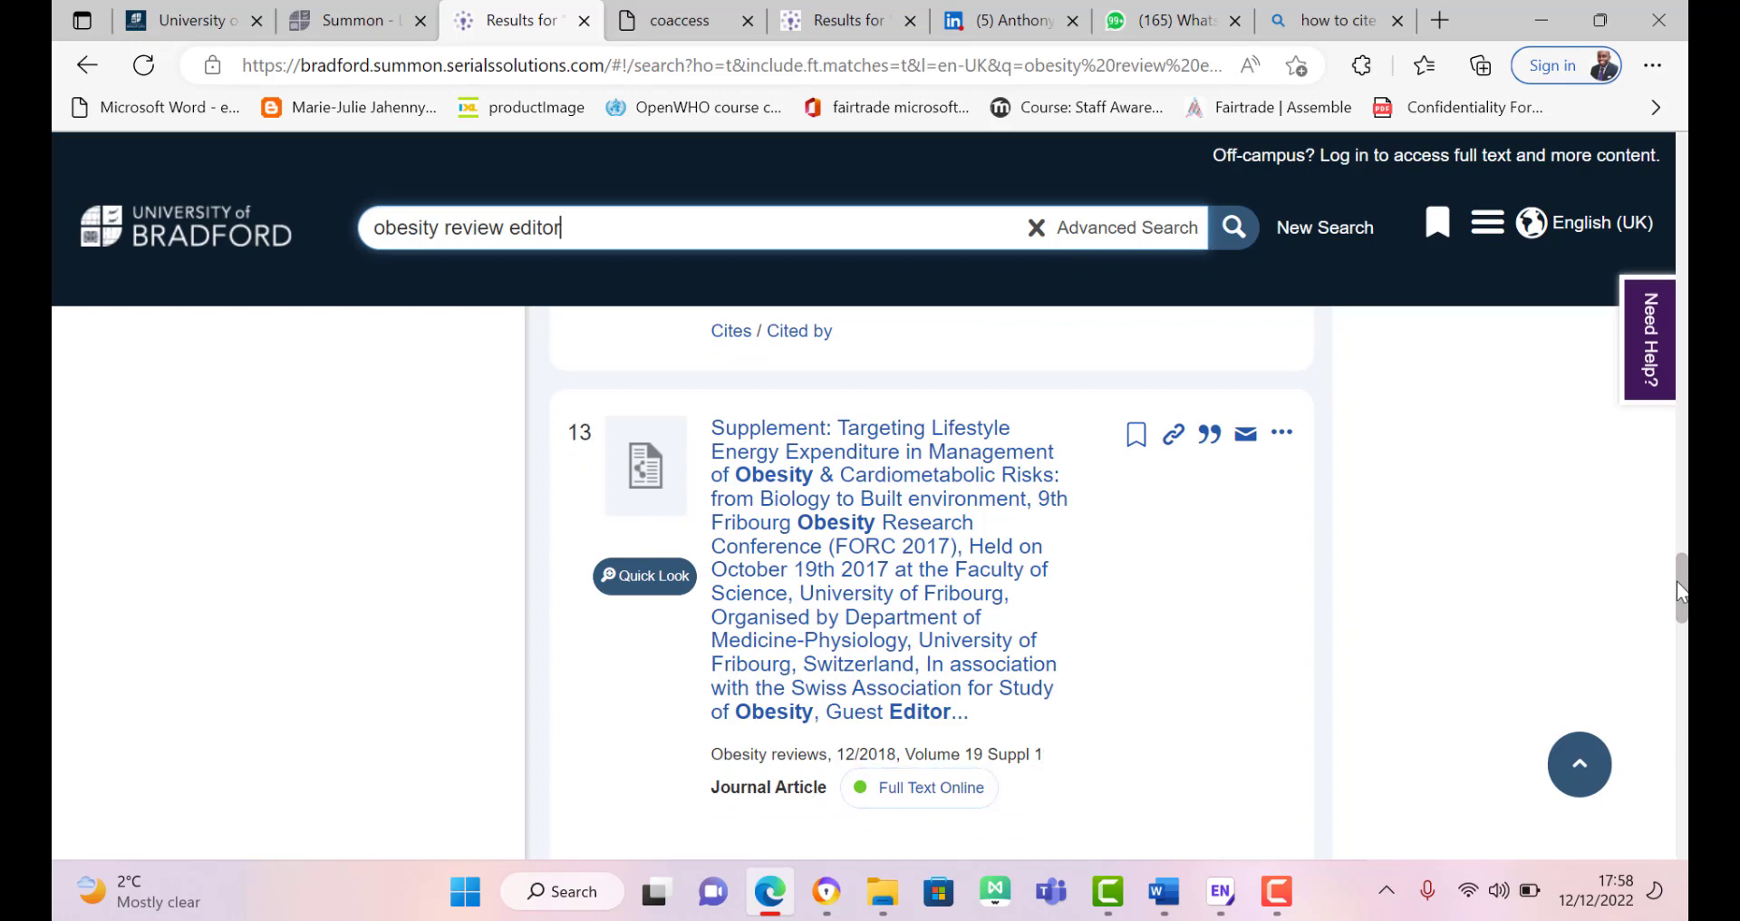
left_click_drag(1677, 591, 1667, 297)
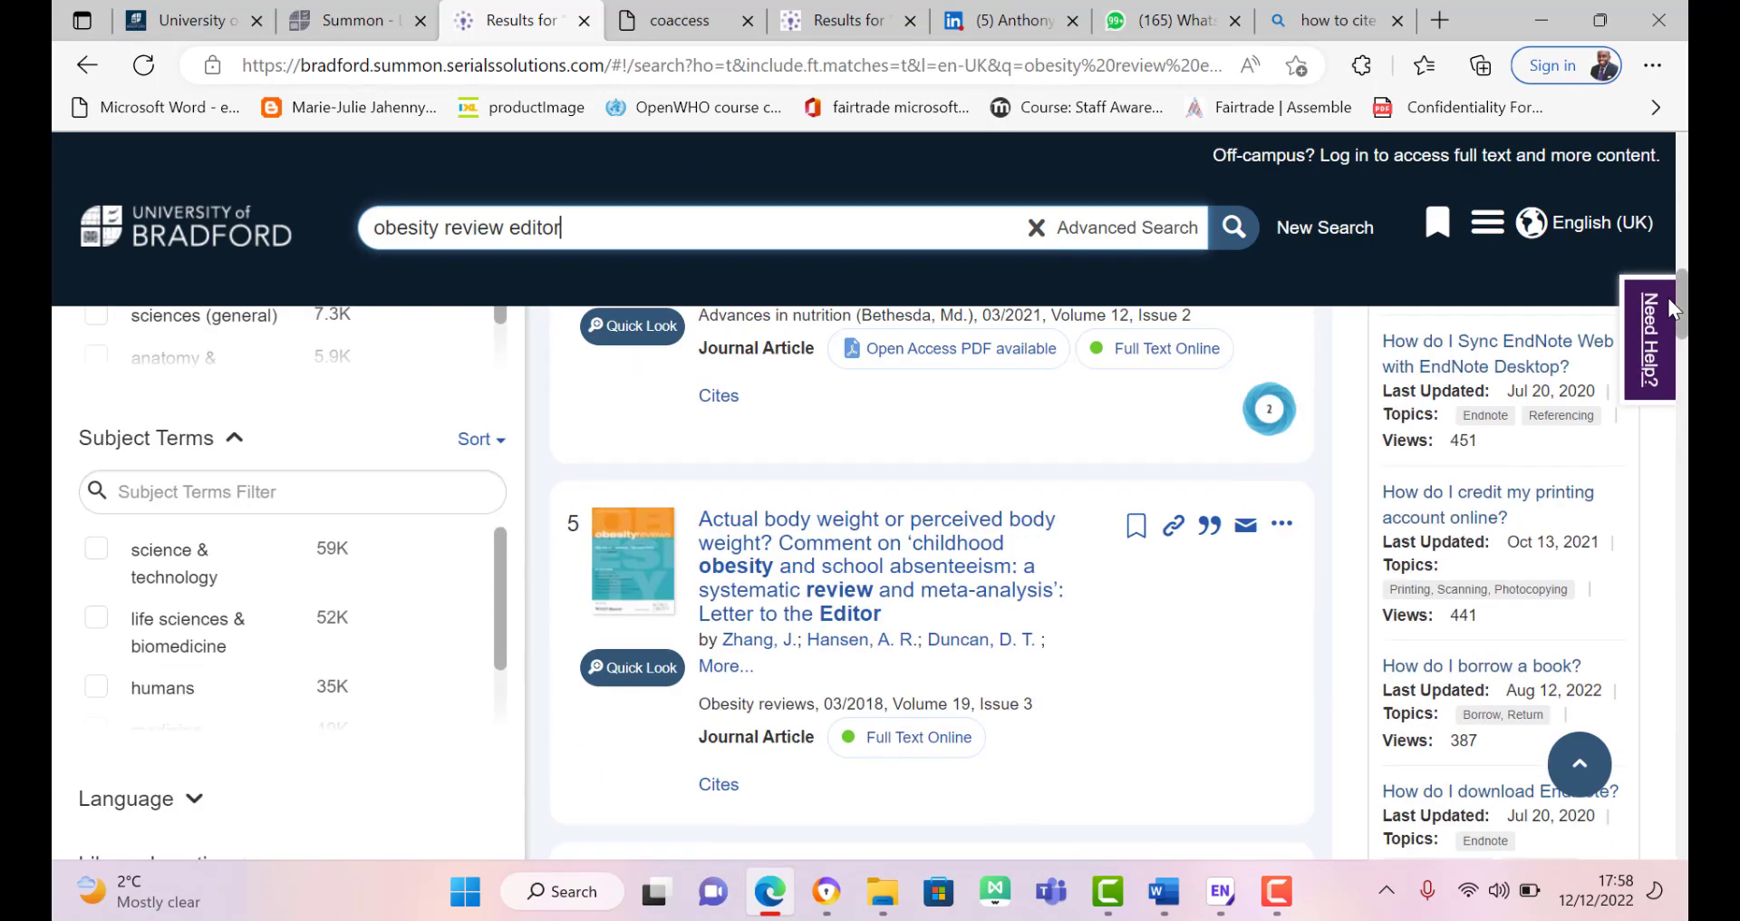
left_click(1680, 201)
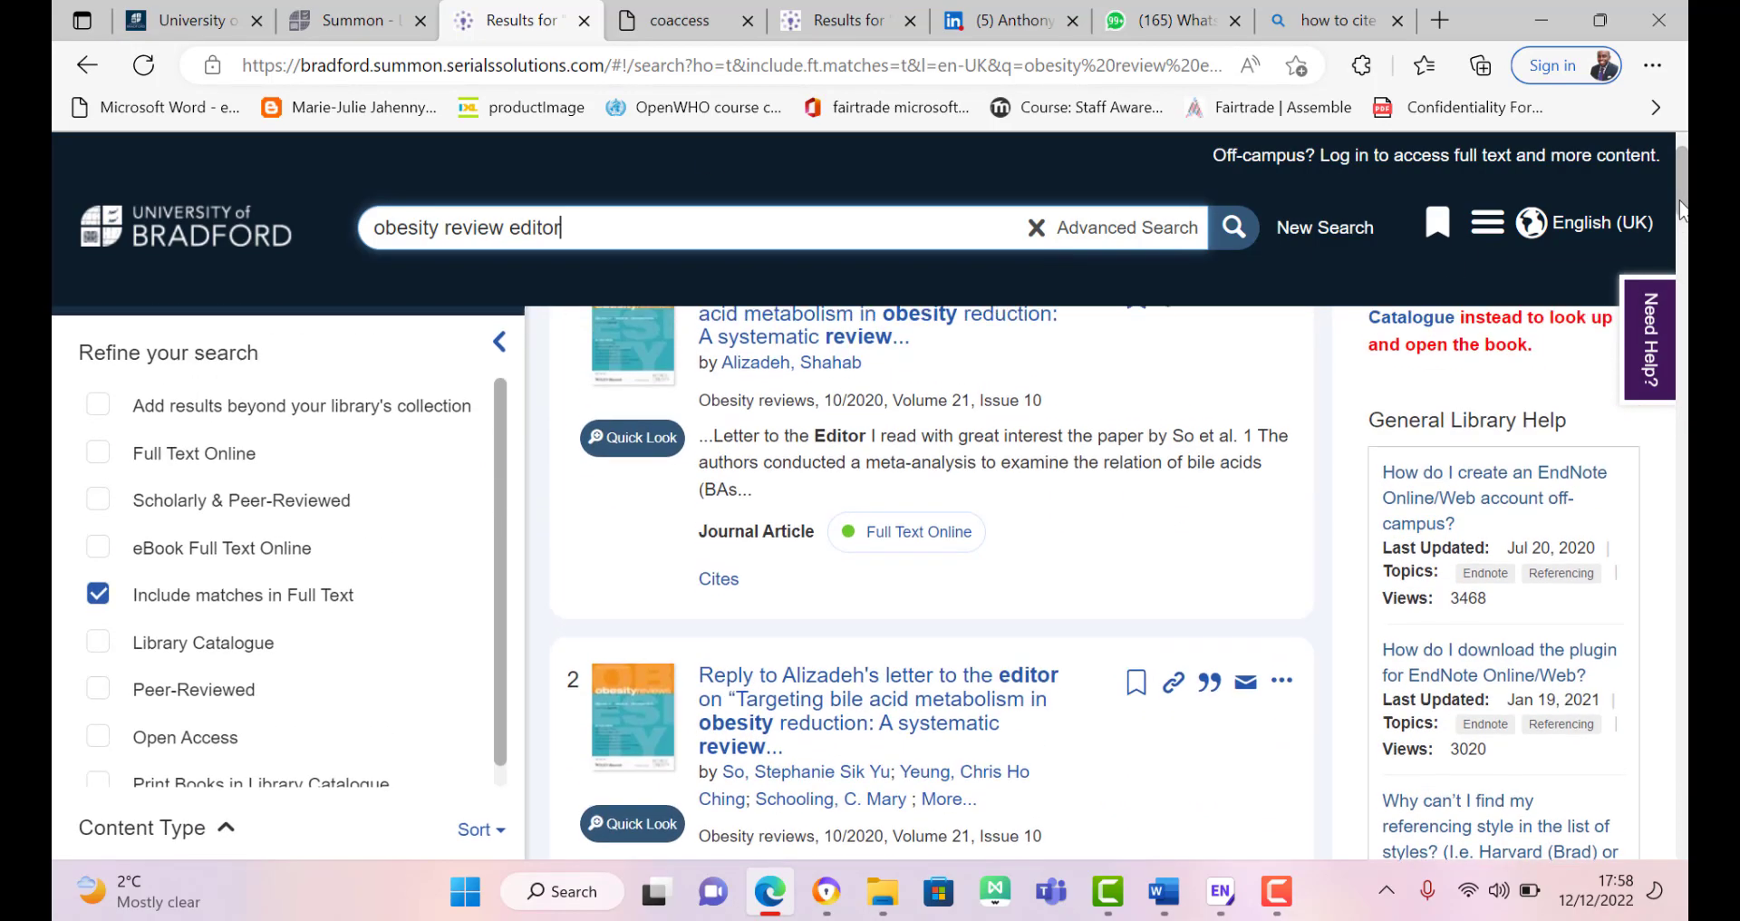
left_click(99, 562)
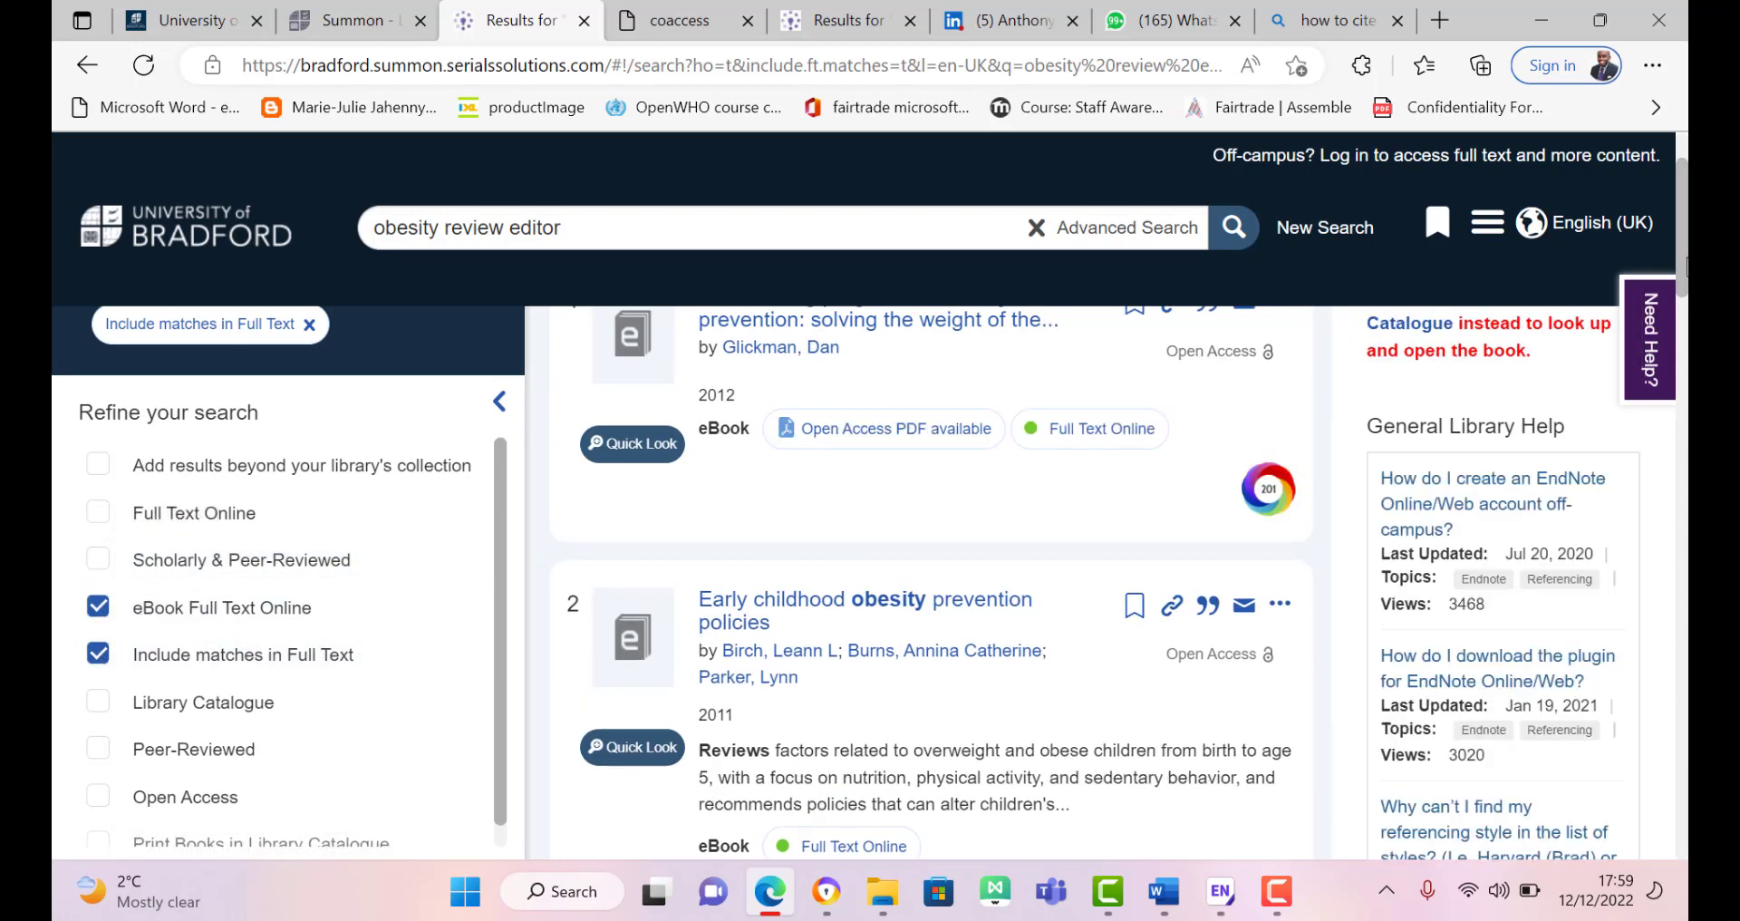
scroll(1685, 267, "up", 3)
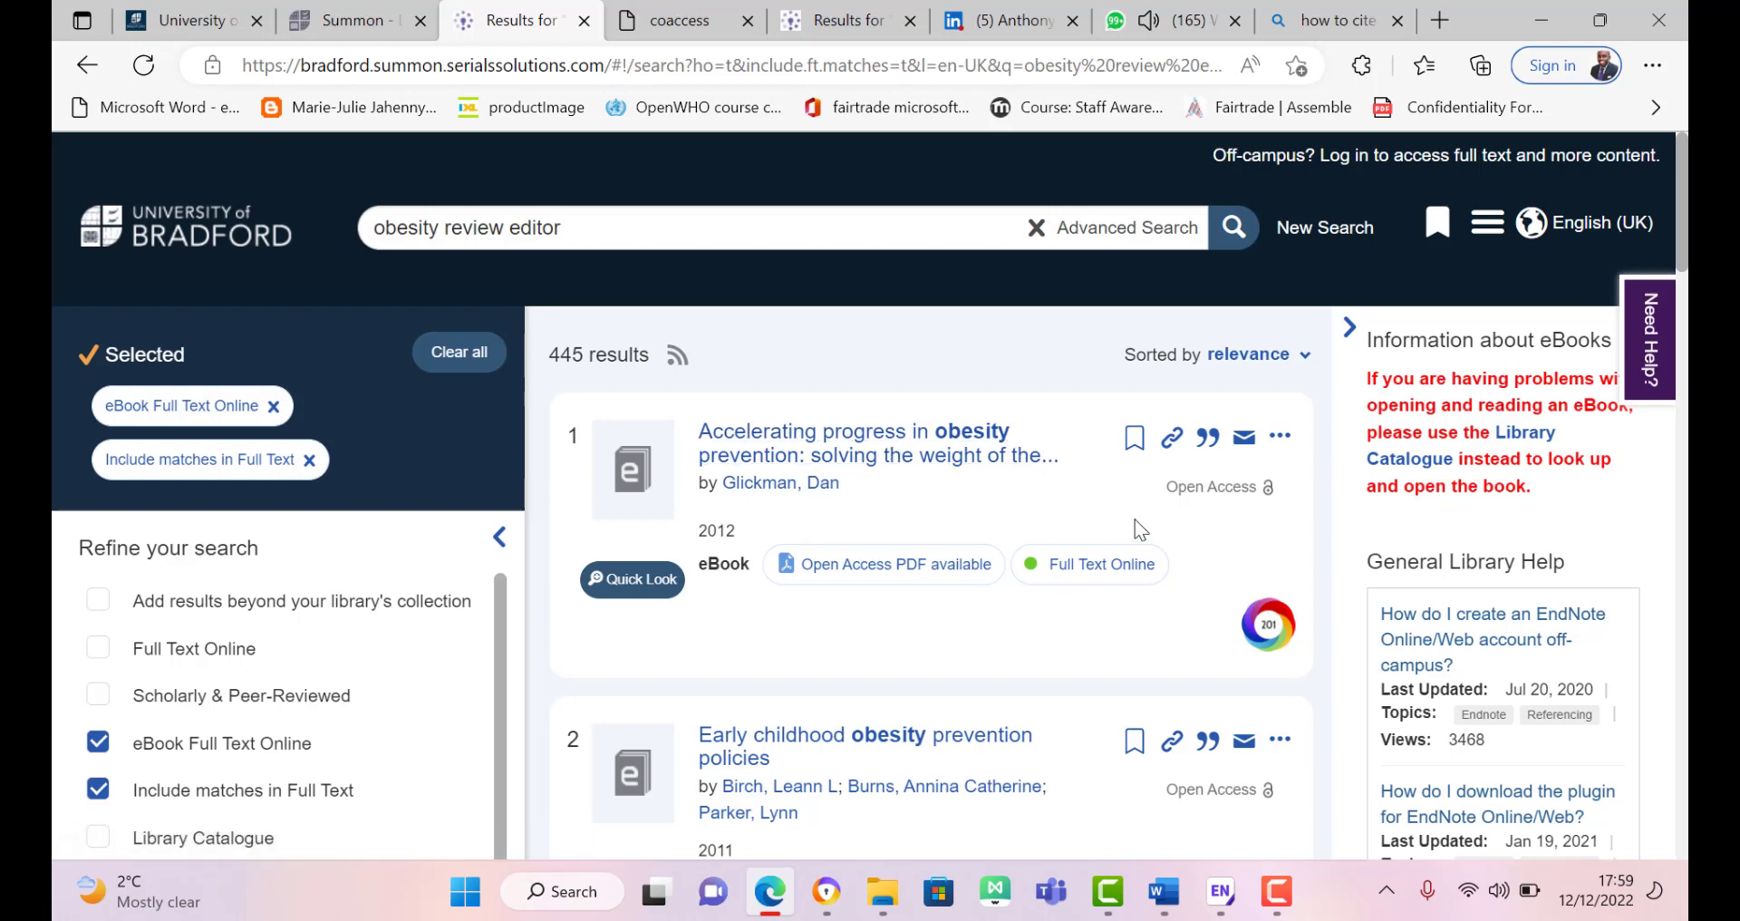
Step: Export the top result, Accelerating progress in obesity prevention, to desktop EndNote as a .ris file
left_click(1207, 439)
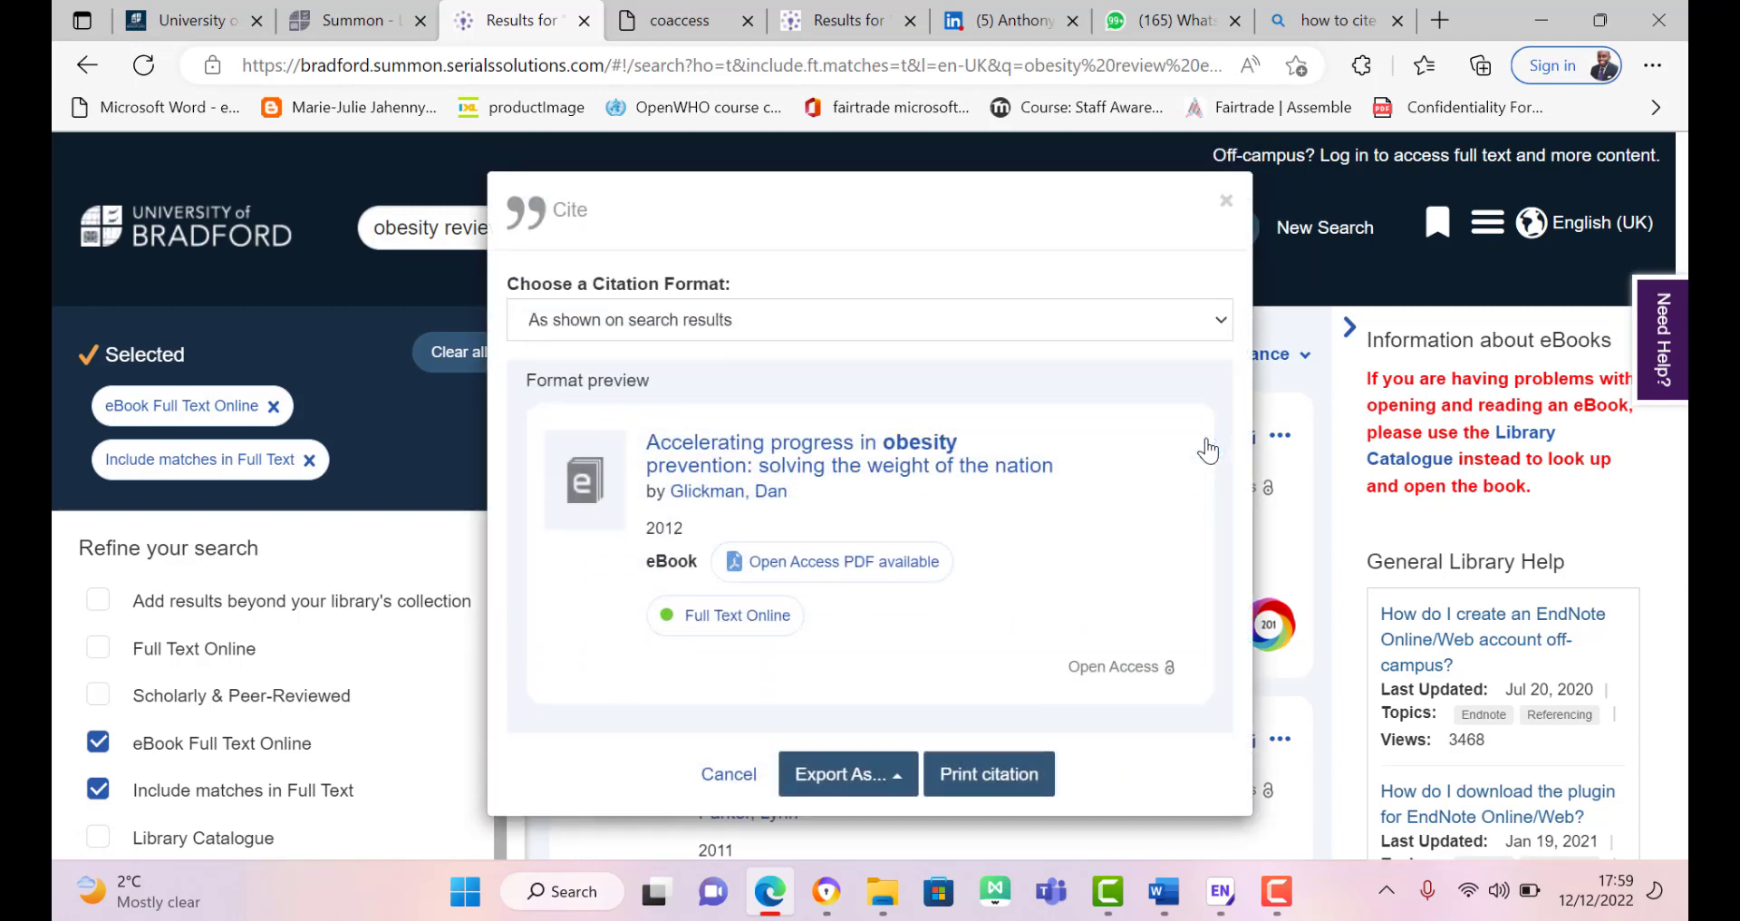
left_click(852, 779)
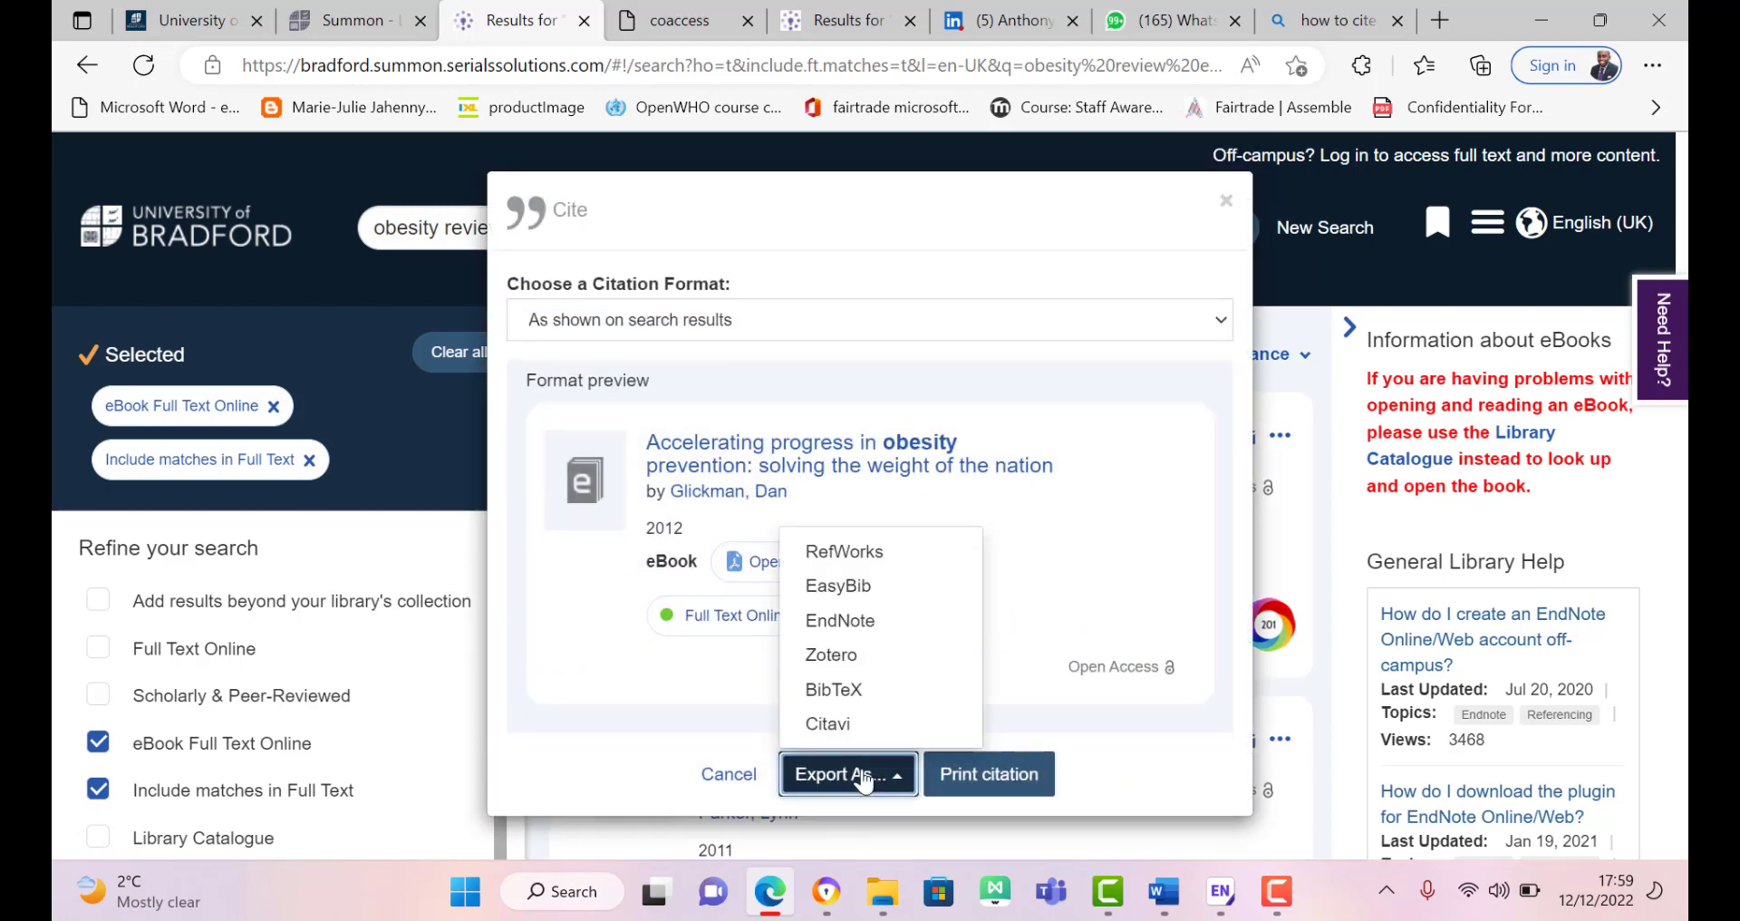
left_click(859, 625)
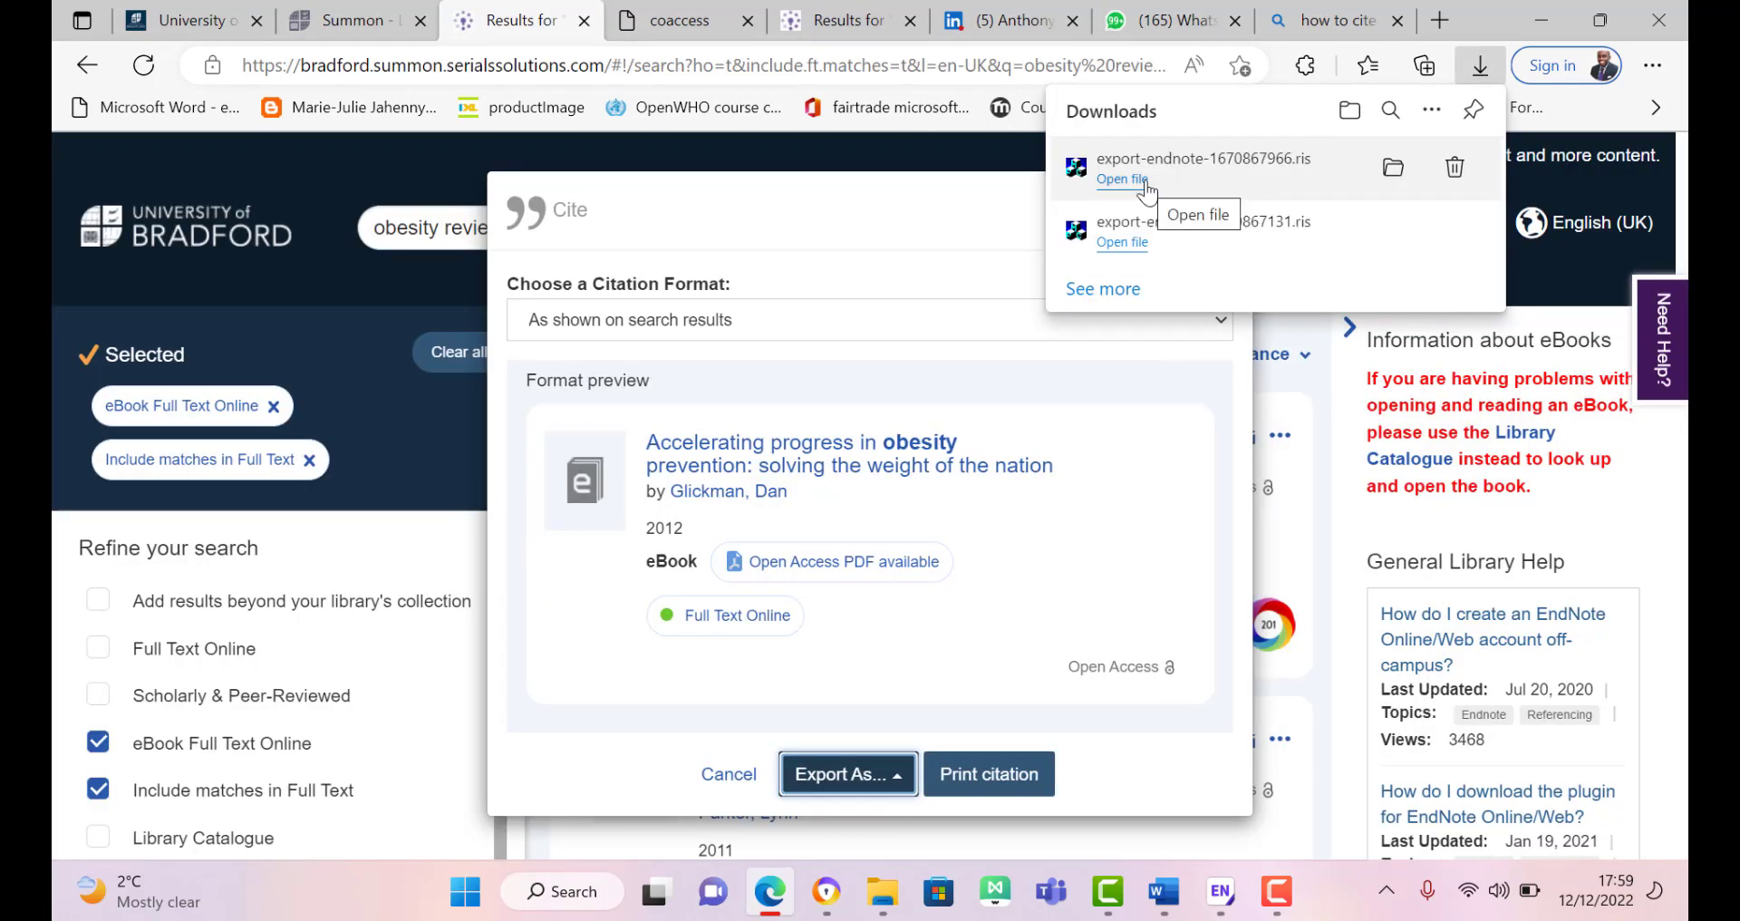
left_click(1145, 186)
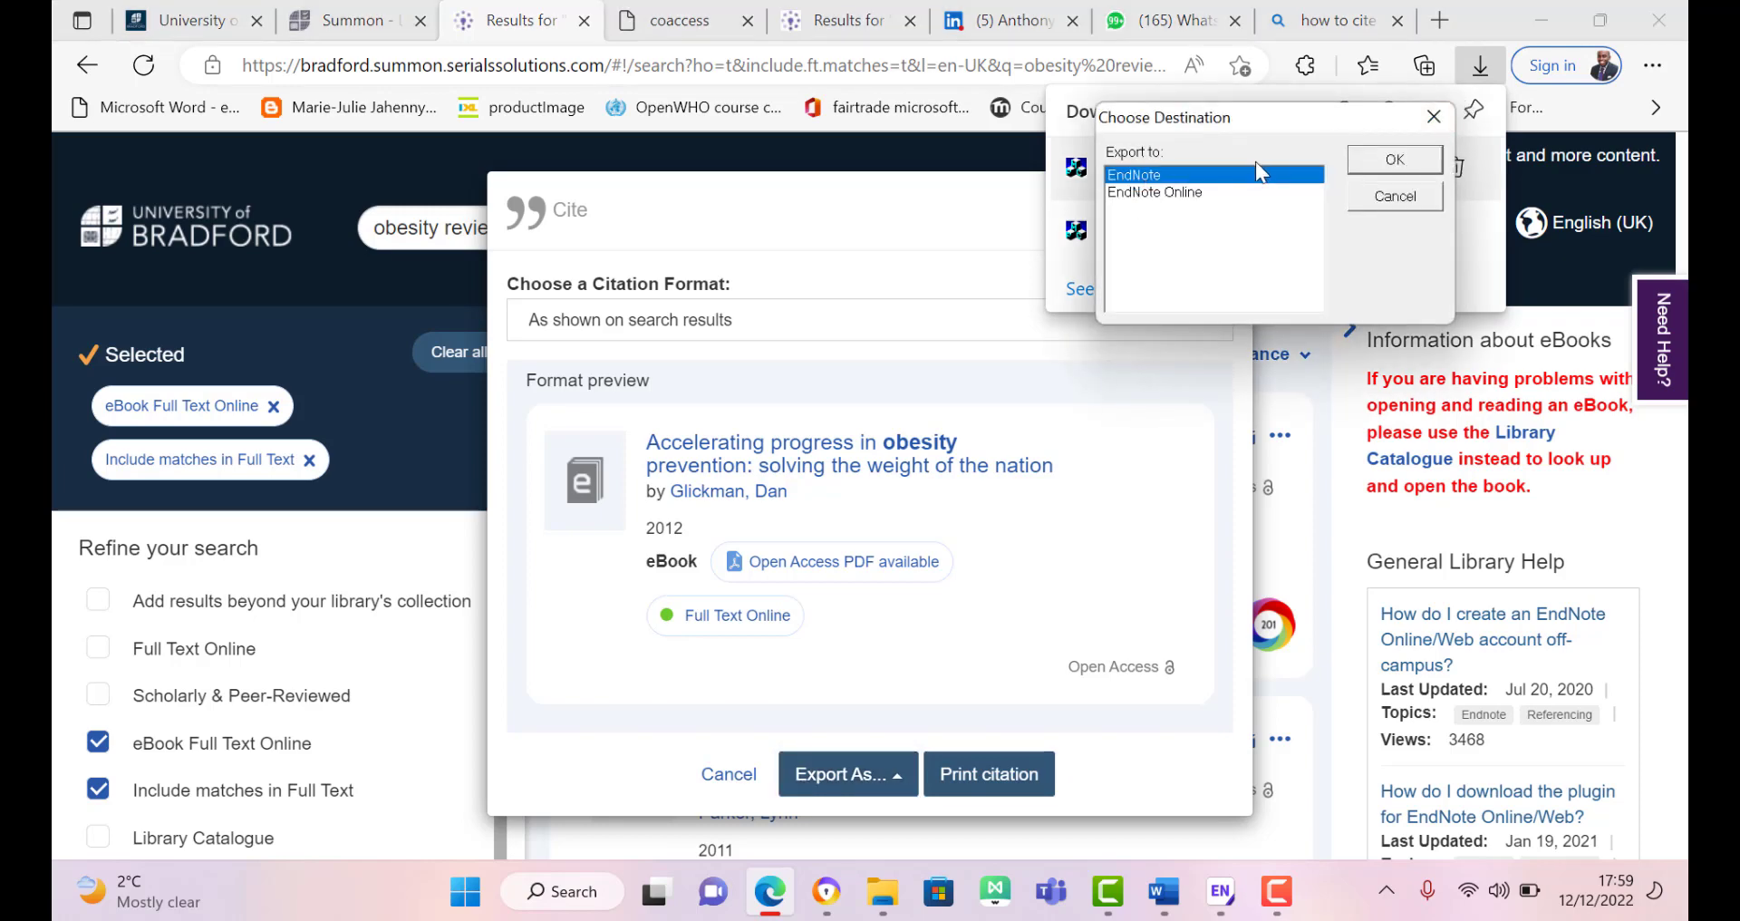
left_click(1393, 161)
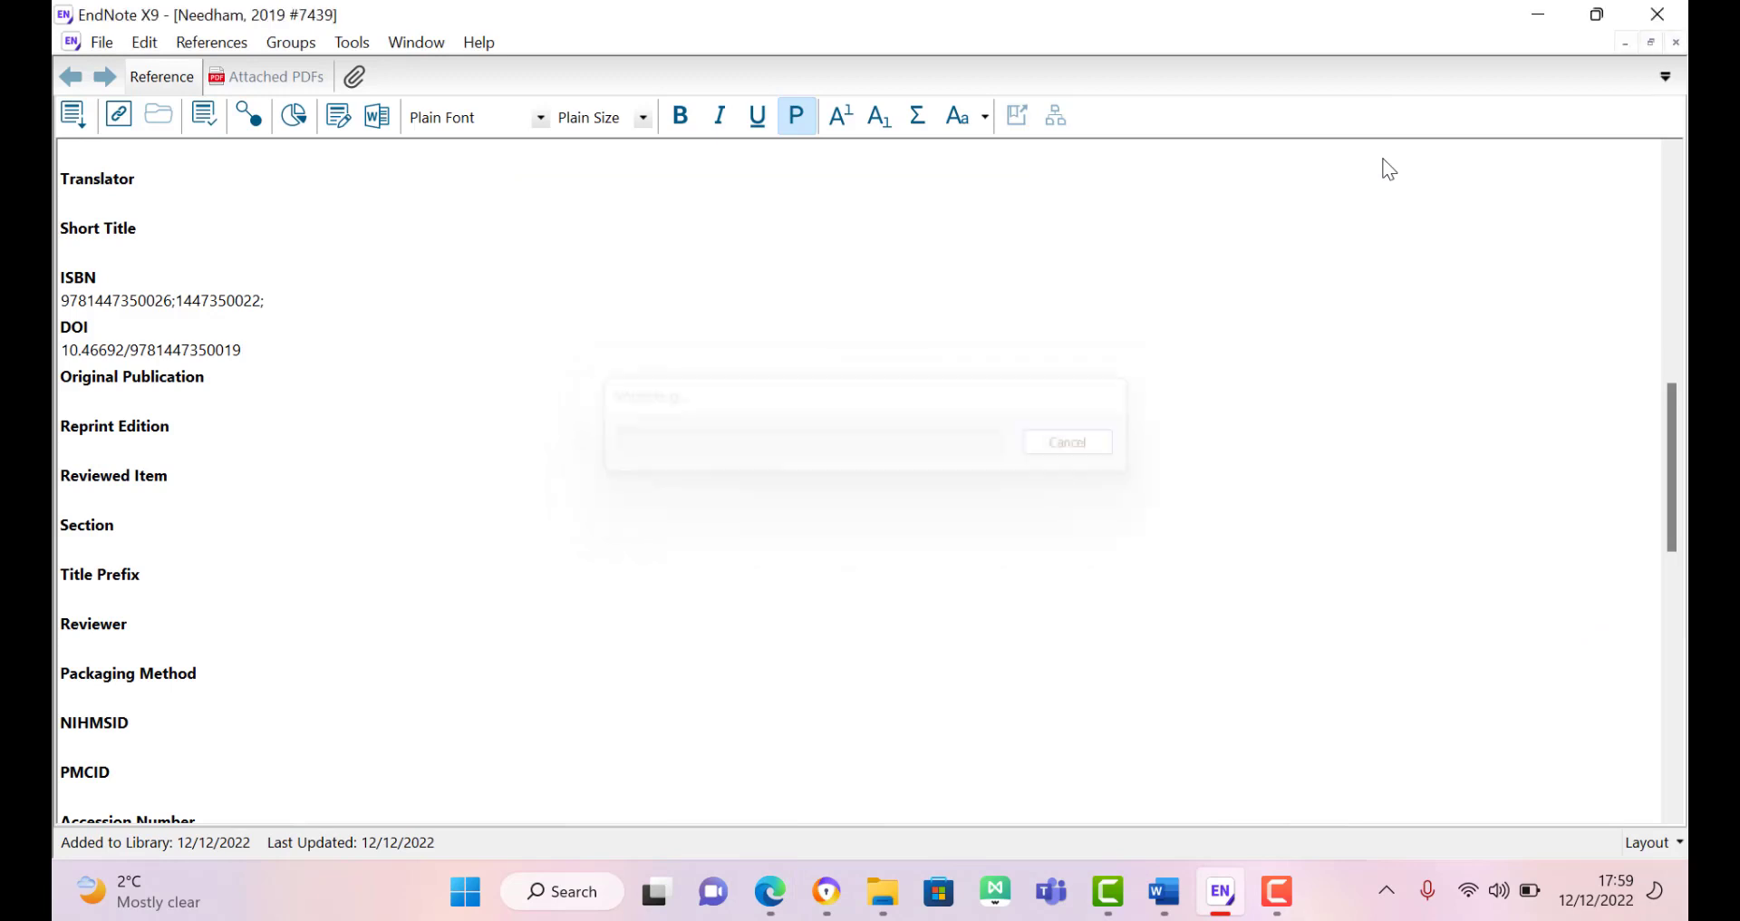
left_click(1676, 43)
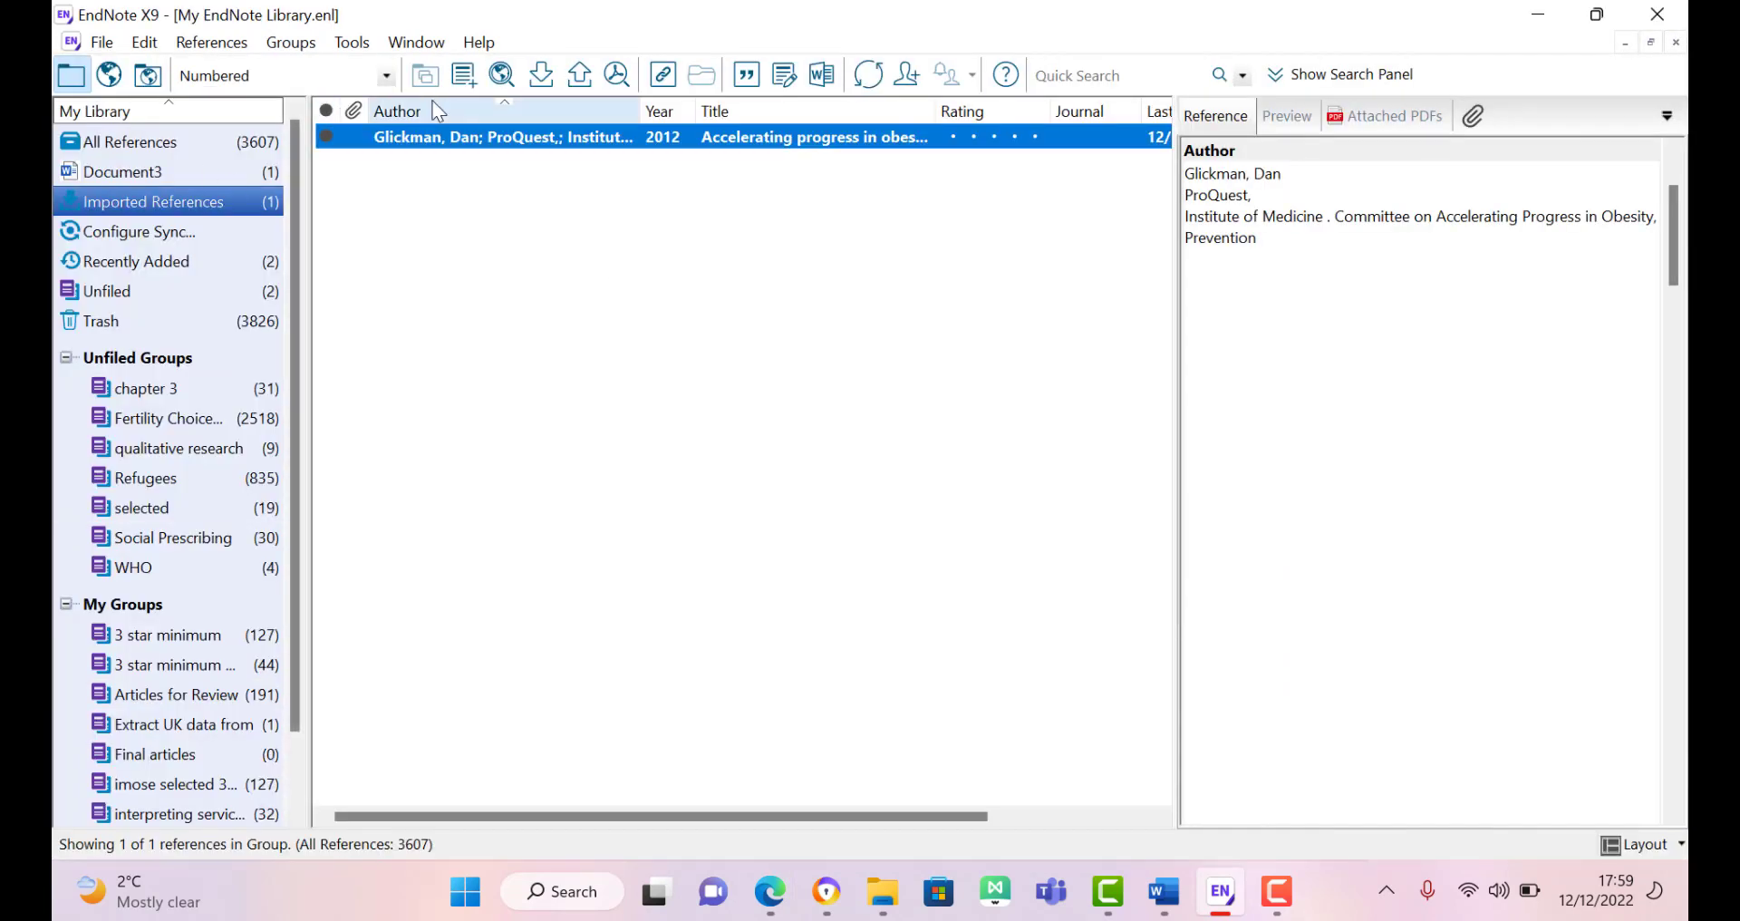
Step: Change the imported Glickman 2012 reference type from Book to Book Section
double_click(453, 145)
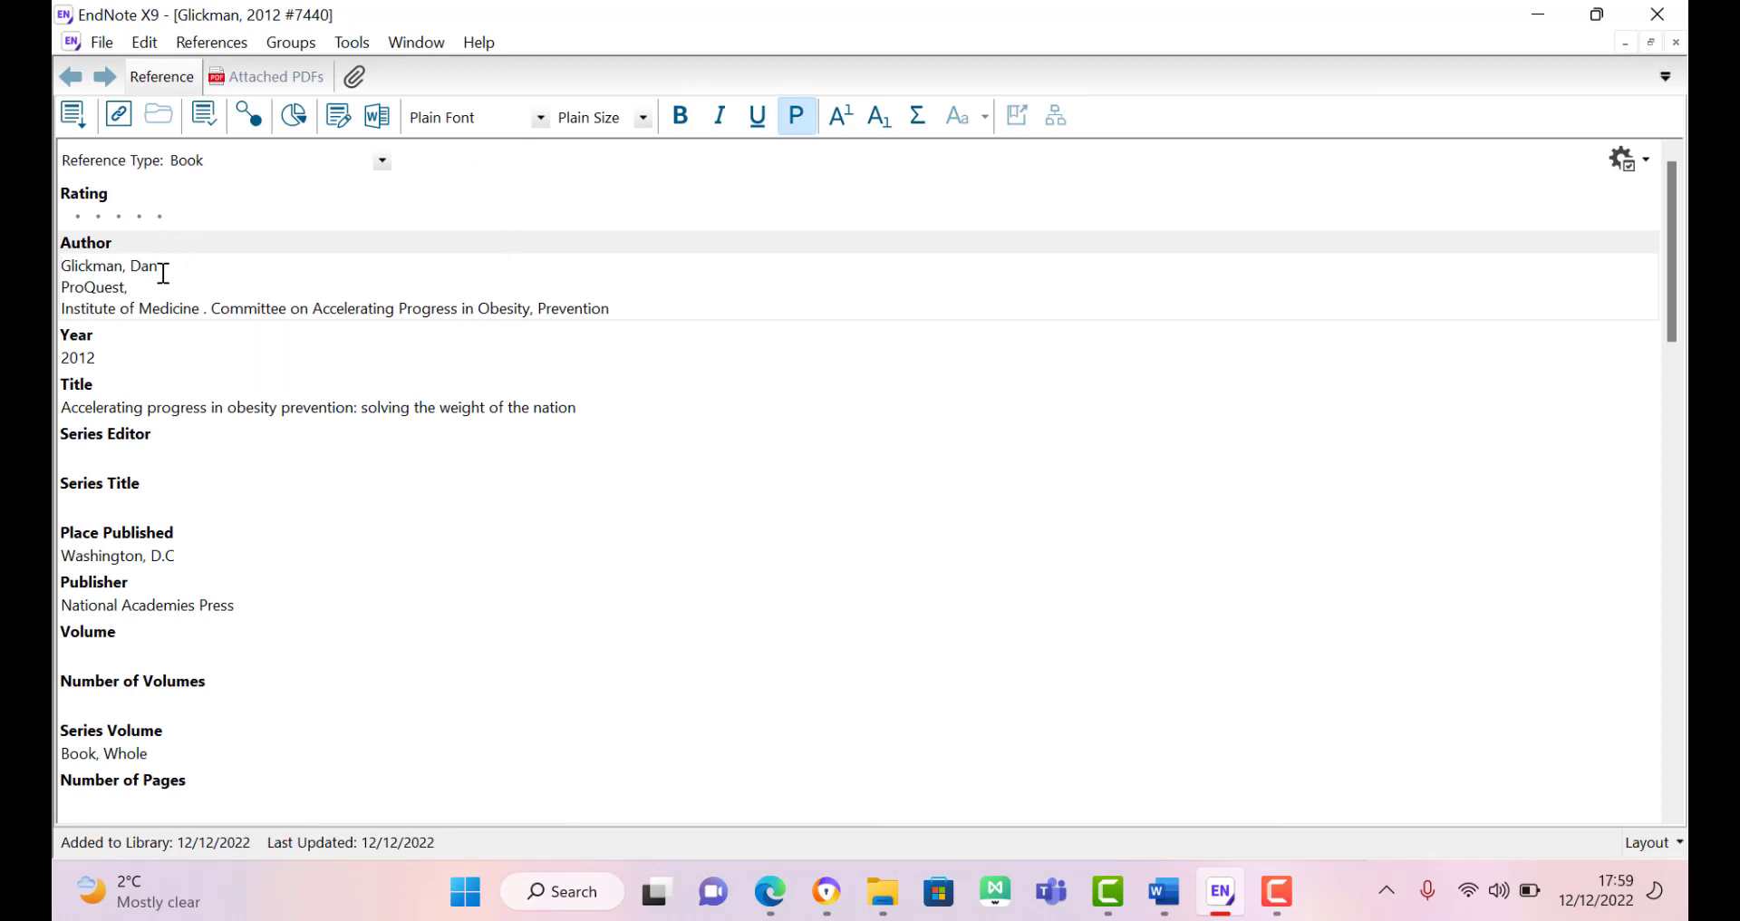
left_click(305, 160)
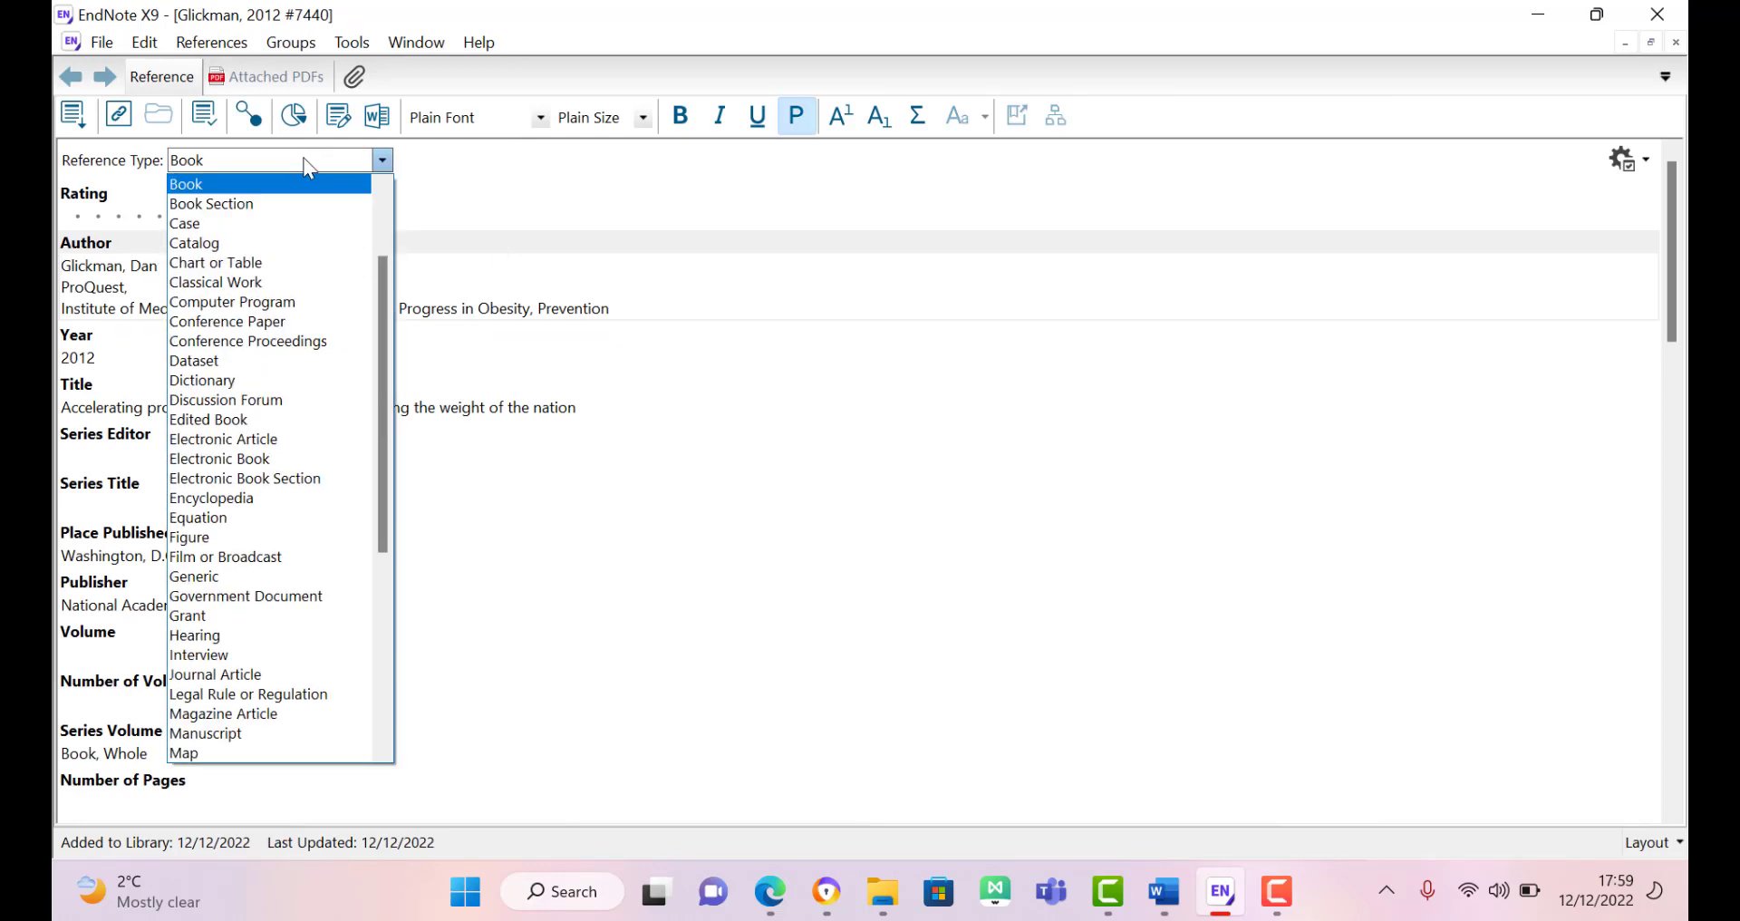
left_click(299, 212)
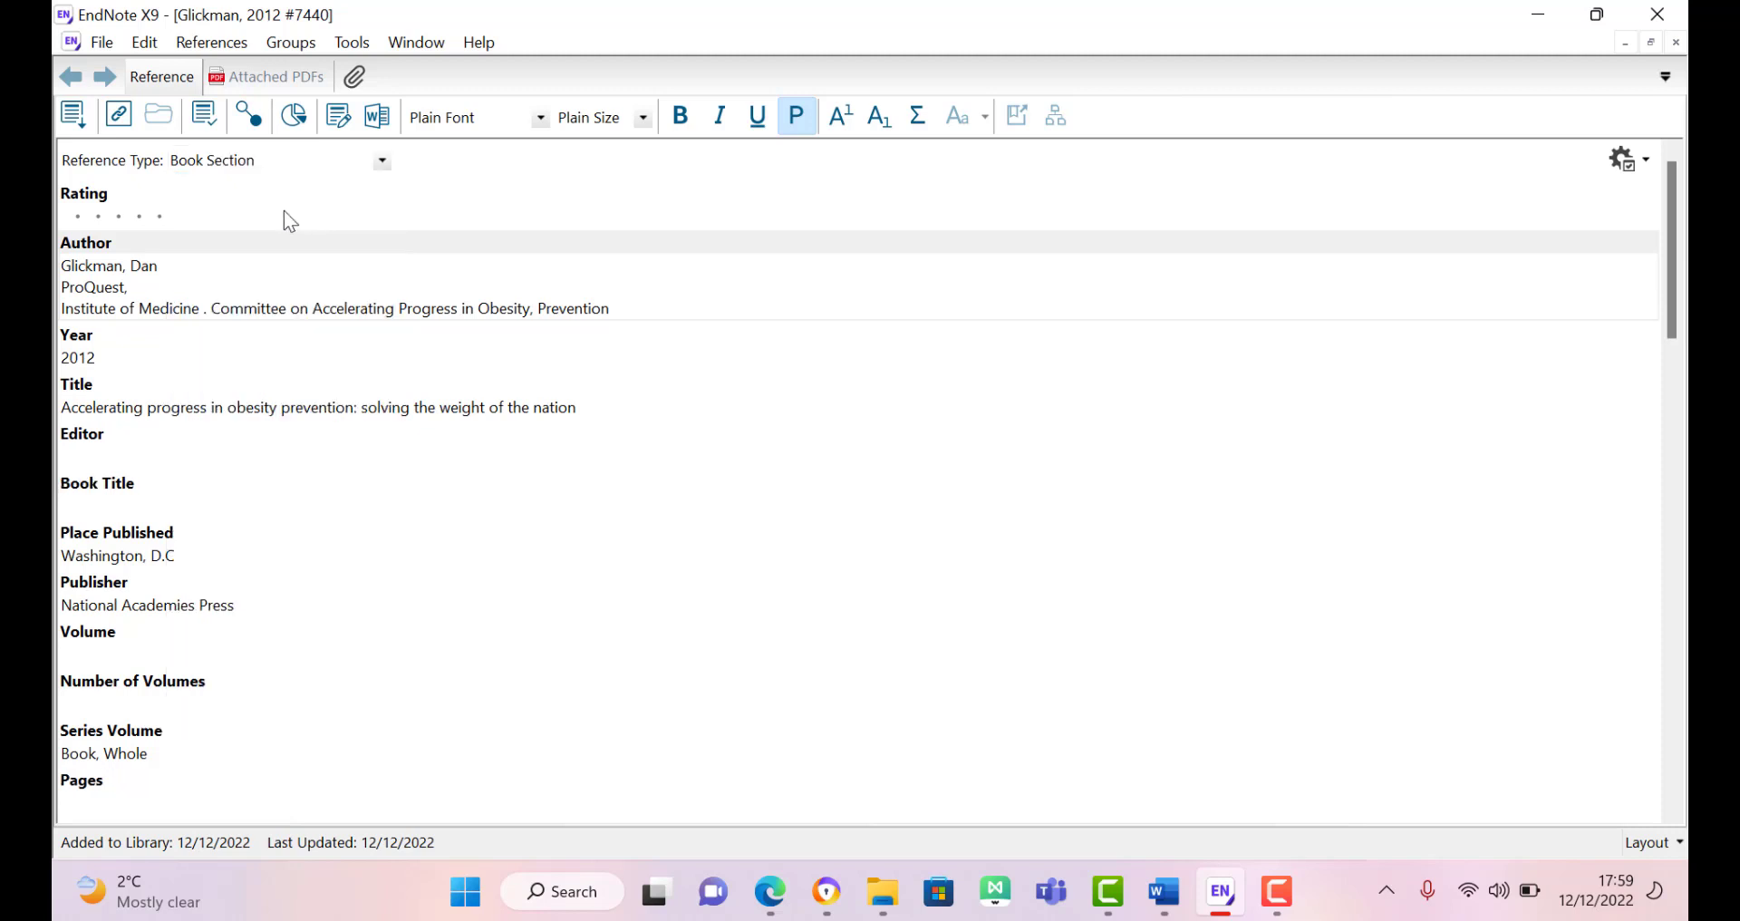
Step: Delete the Institute of Medicine and ProQuest lines from the Author field
double_click(203, 309)
left_click(203, 309)
triple_click(203, 309)
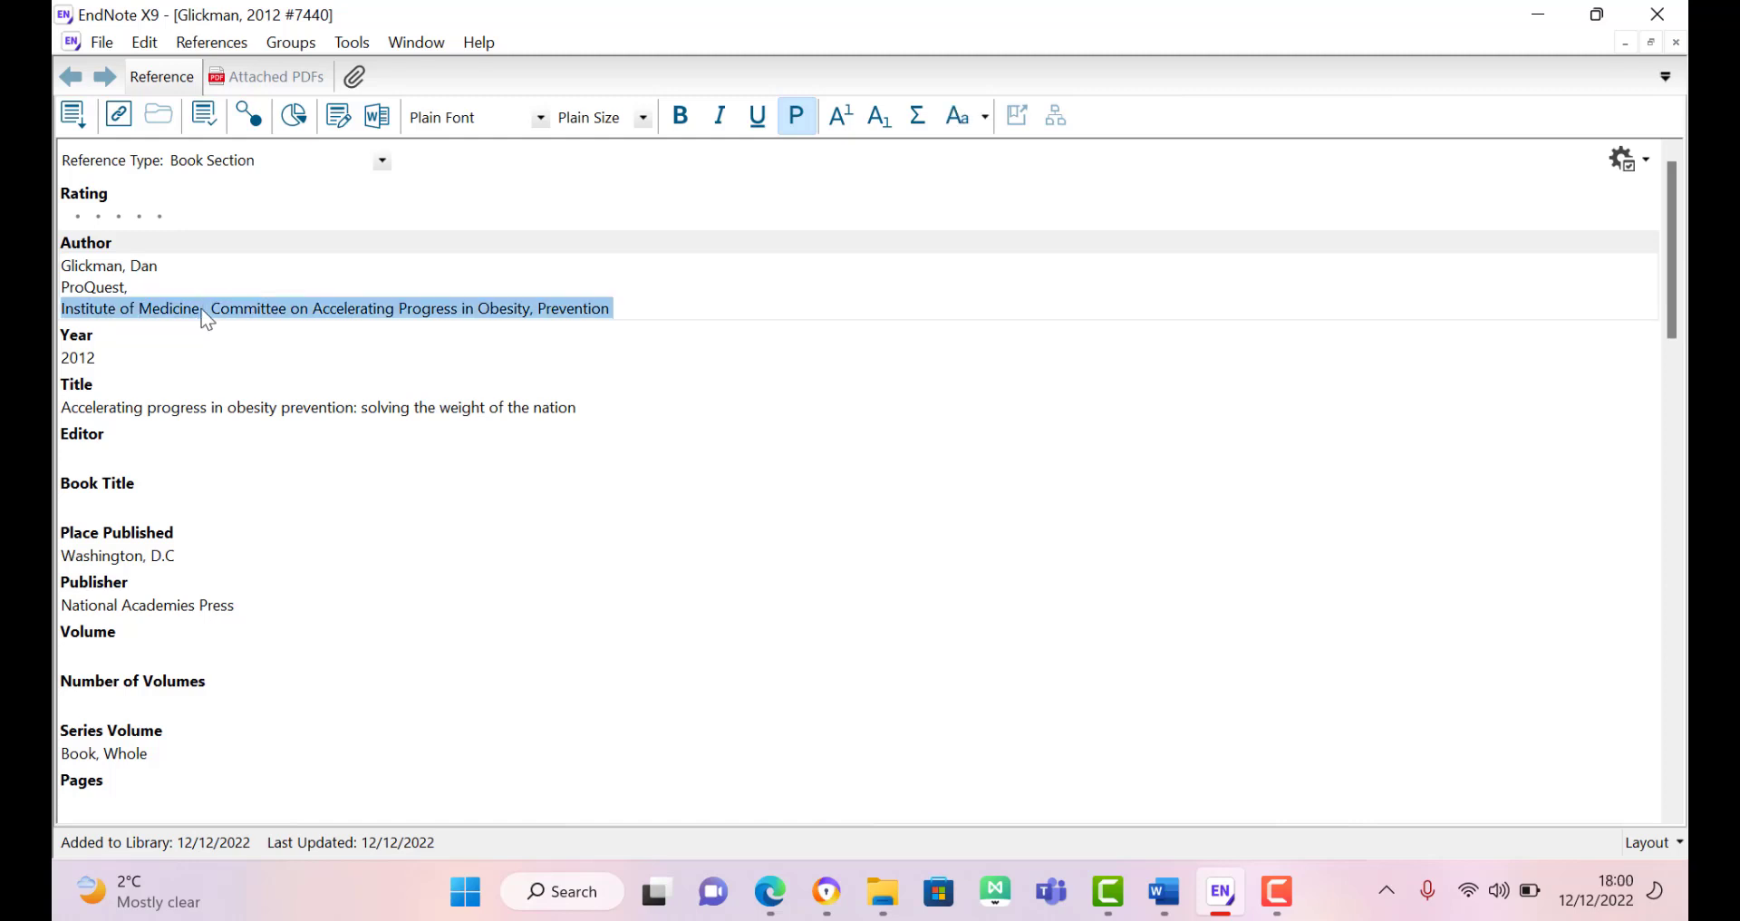
key("Delete")
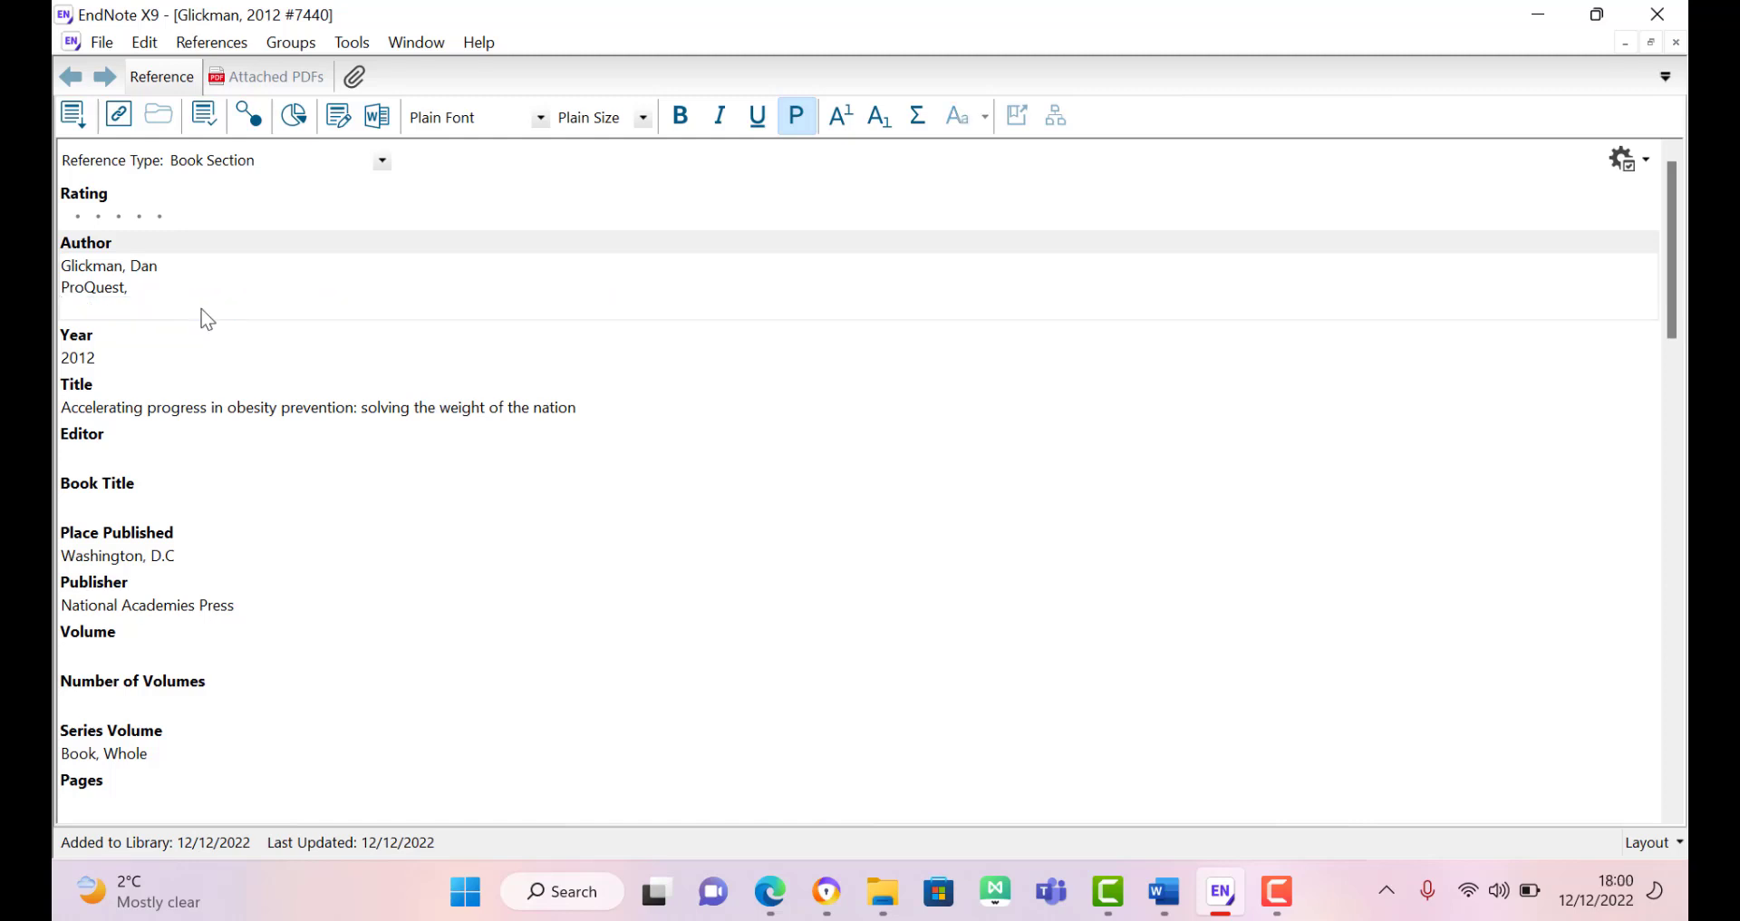
key("BackSpace")
key("BackSpace")
key("BackSpace")
key("BackSpace")
key("BackSpace")
key("BackSpace")
key("BackSpace")
key("BackSpace")
key("BackSpace")
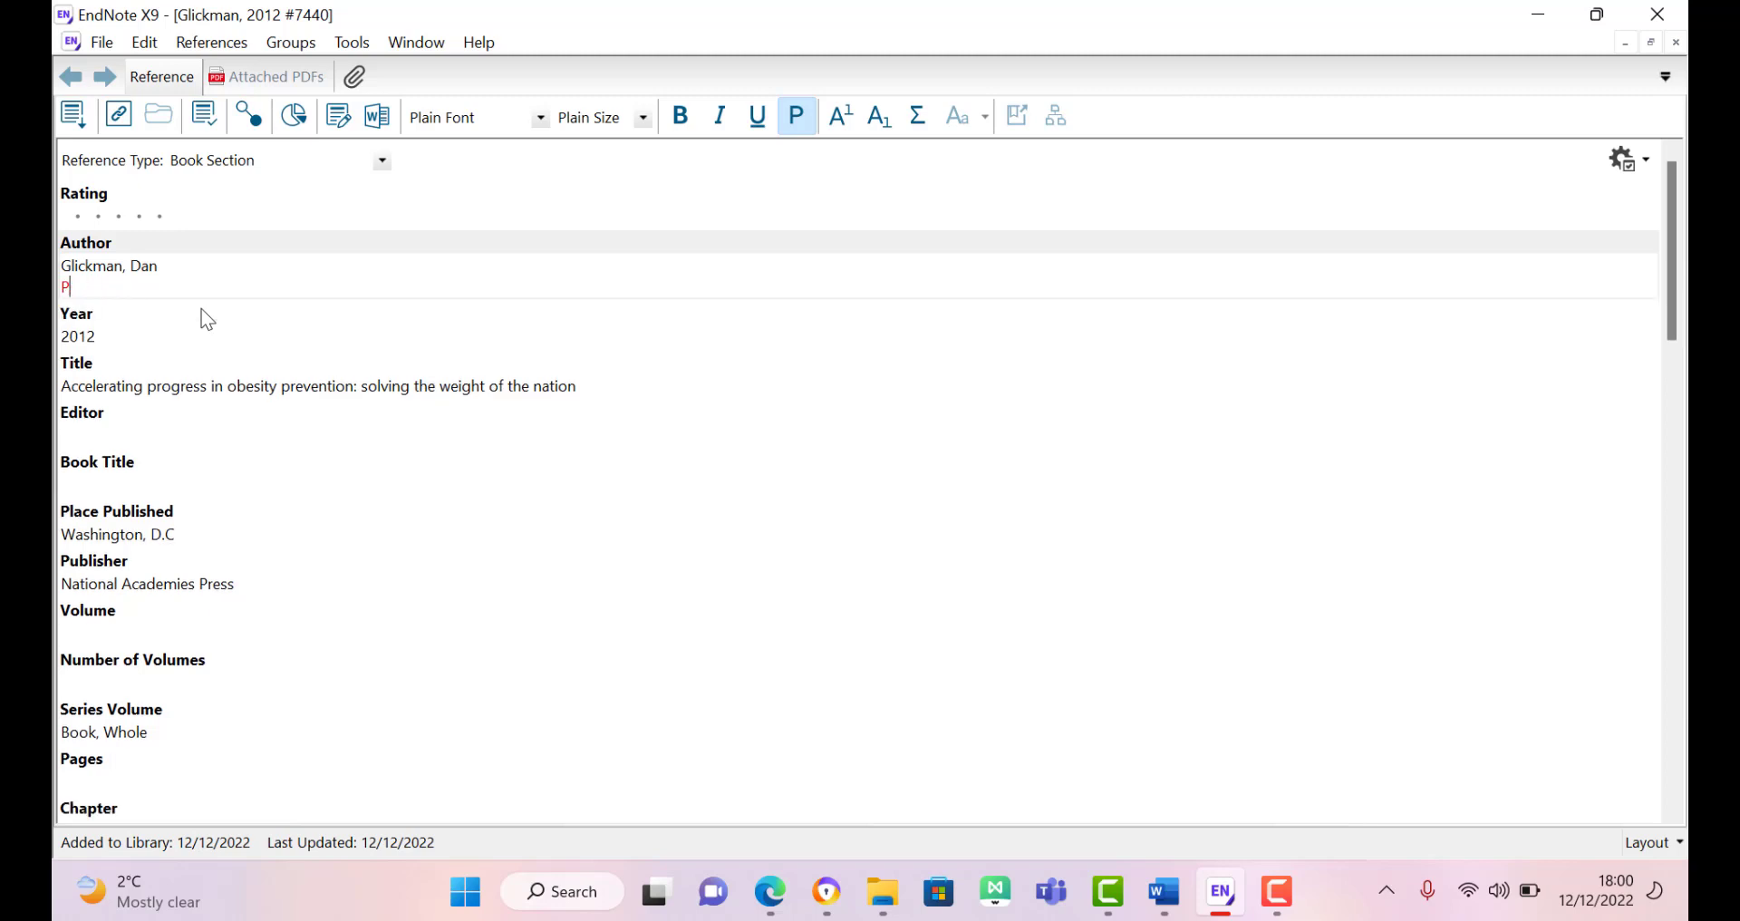
key("BackSpace")
Step: Move the remaining author from the Author field into the Editor field
double_click(134, 268)
triple_click(133, 270)
double_click(131, 274)
triple_click(136, 268)
key("ctrl+c")
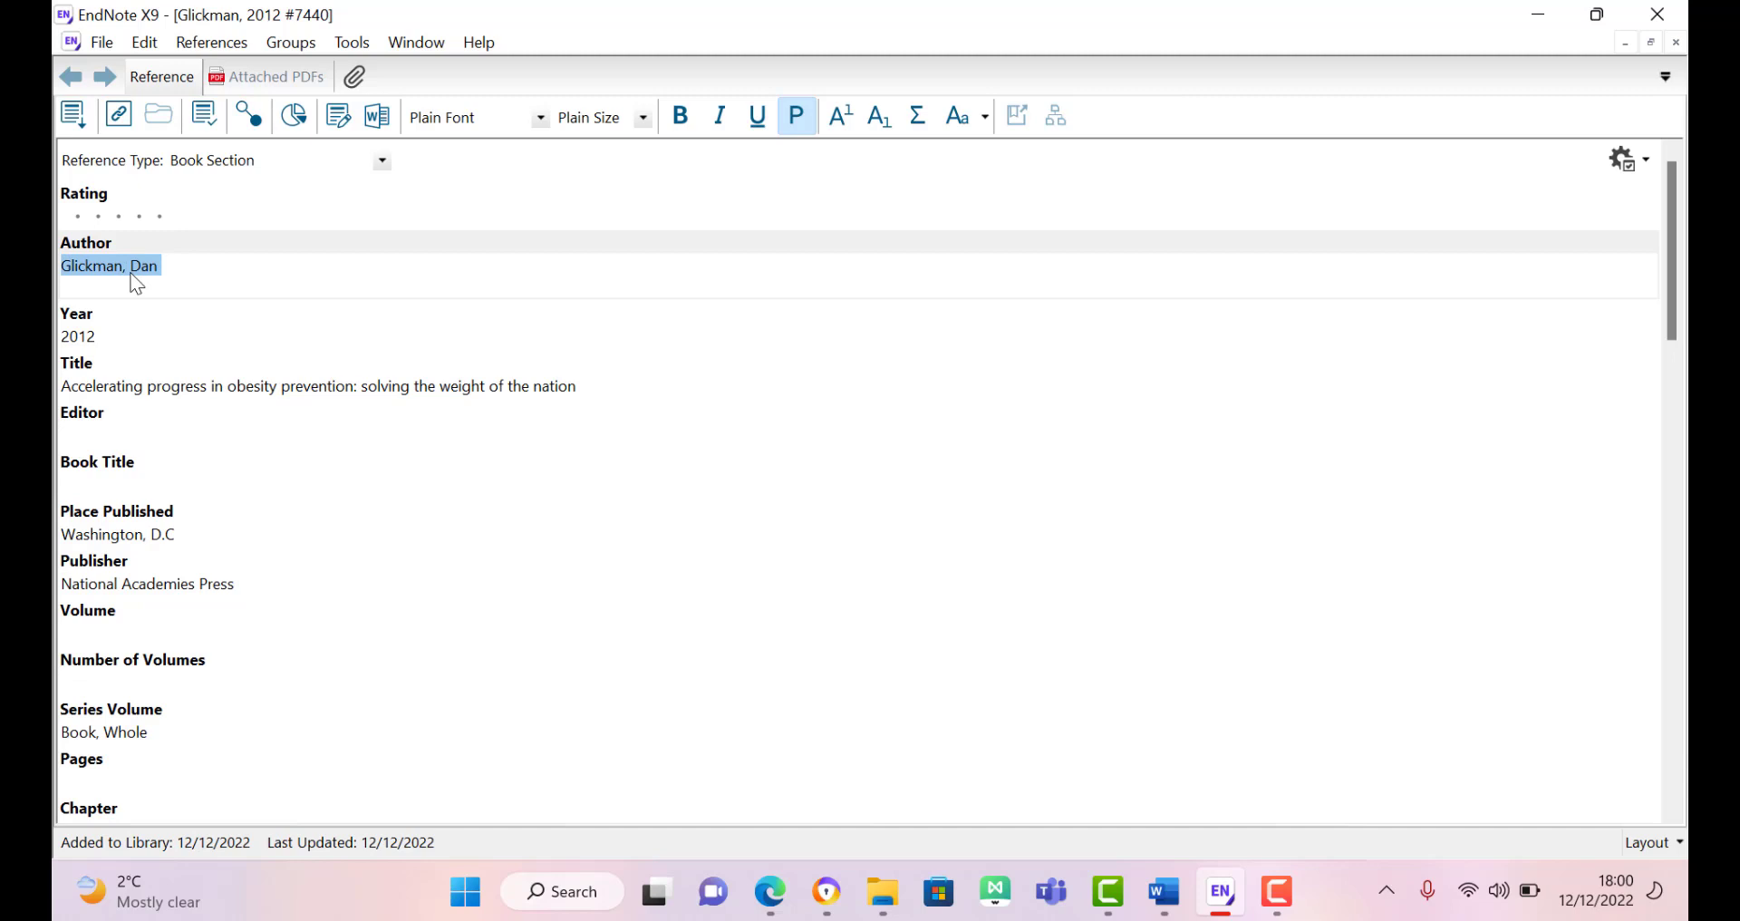
key("Delete")
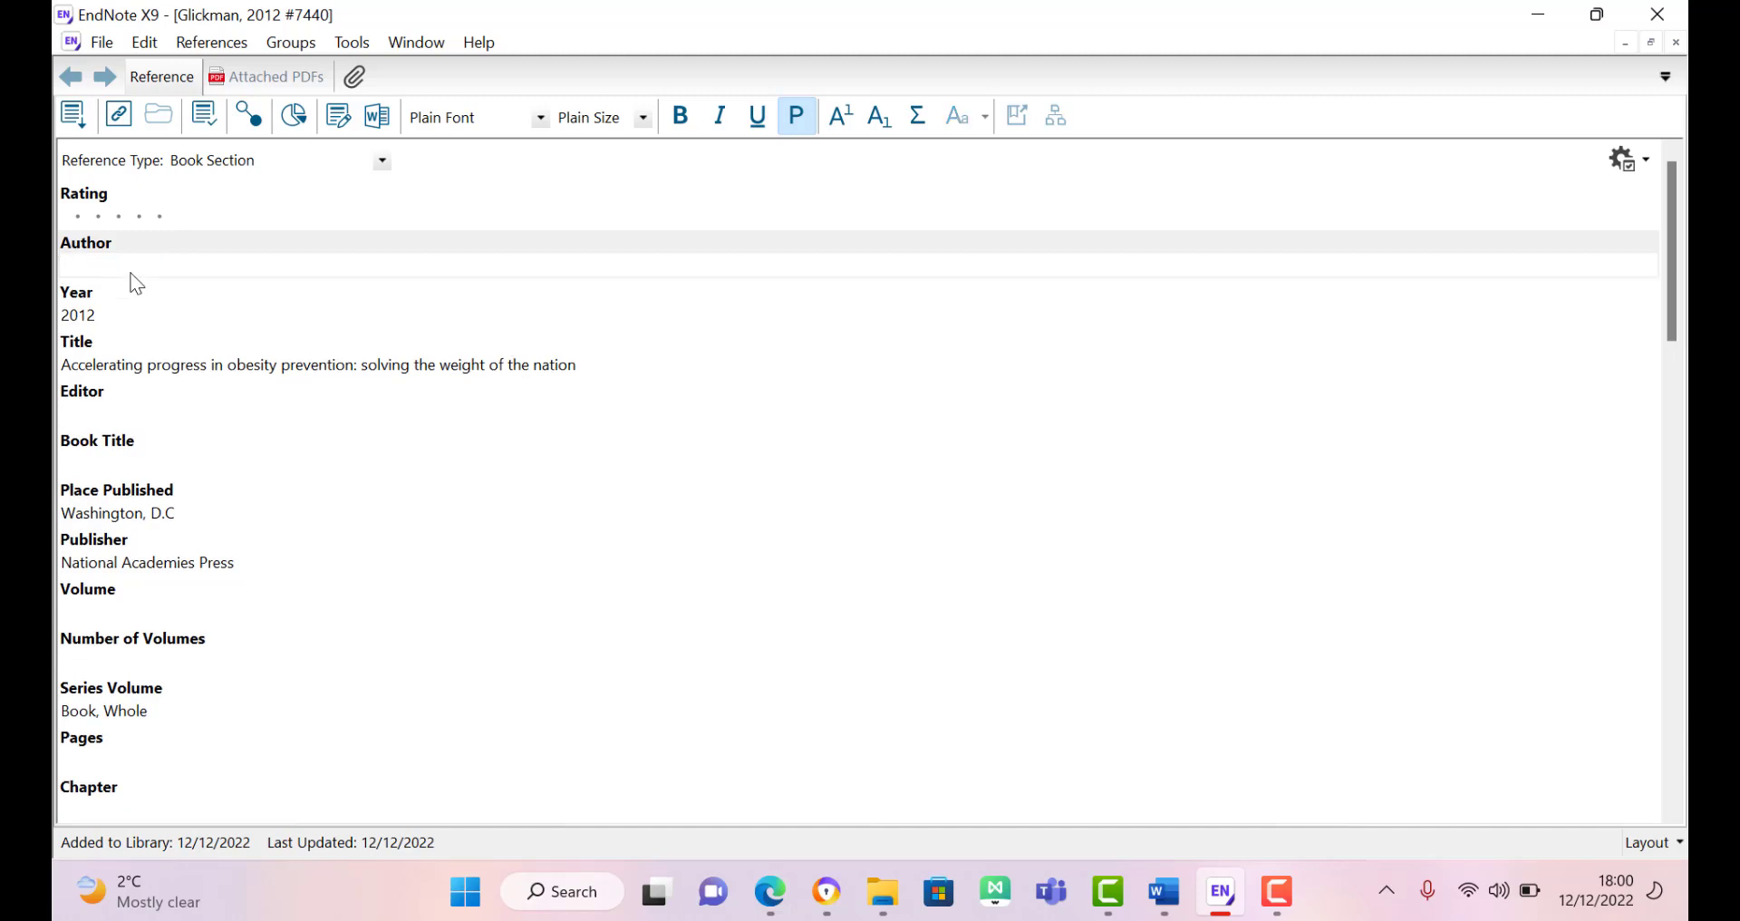
left_click(98, 411)
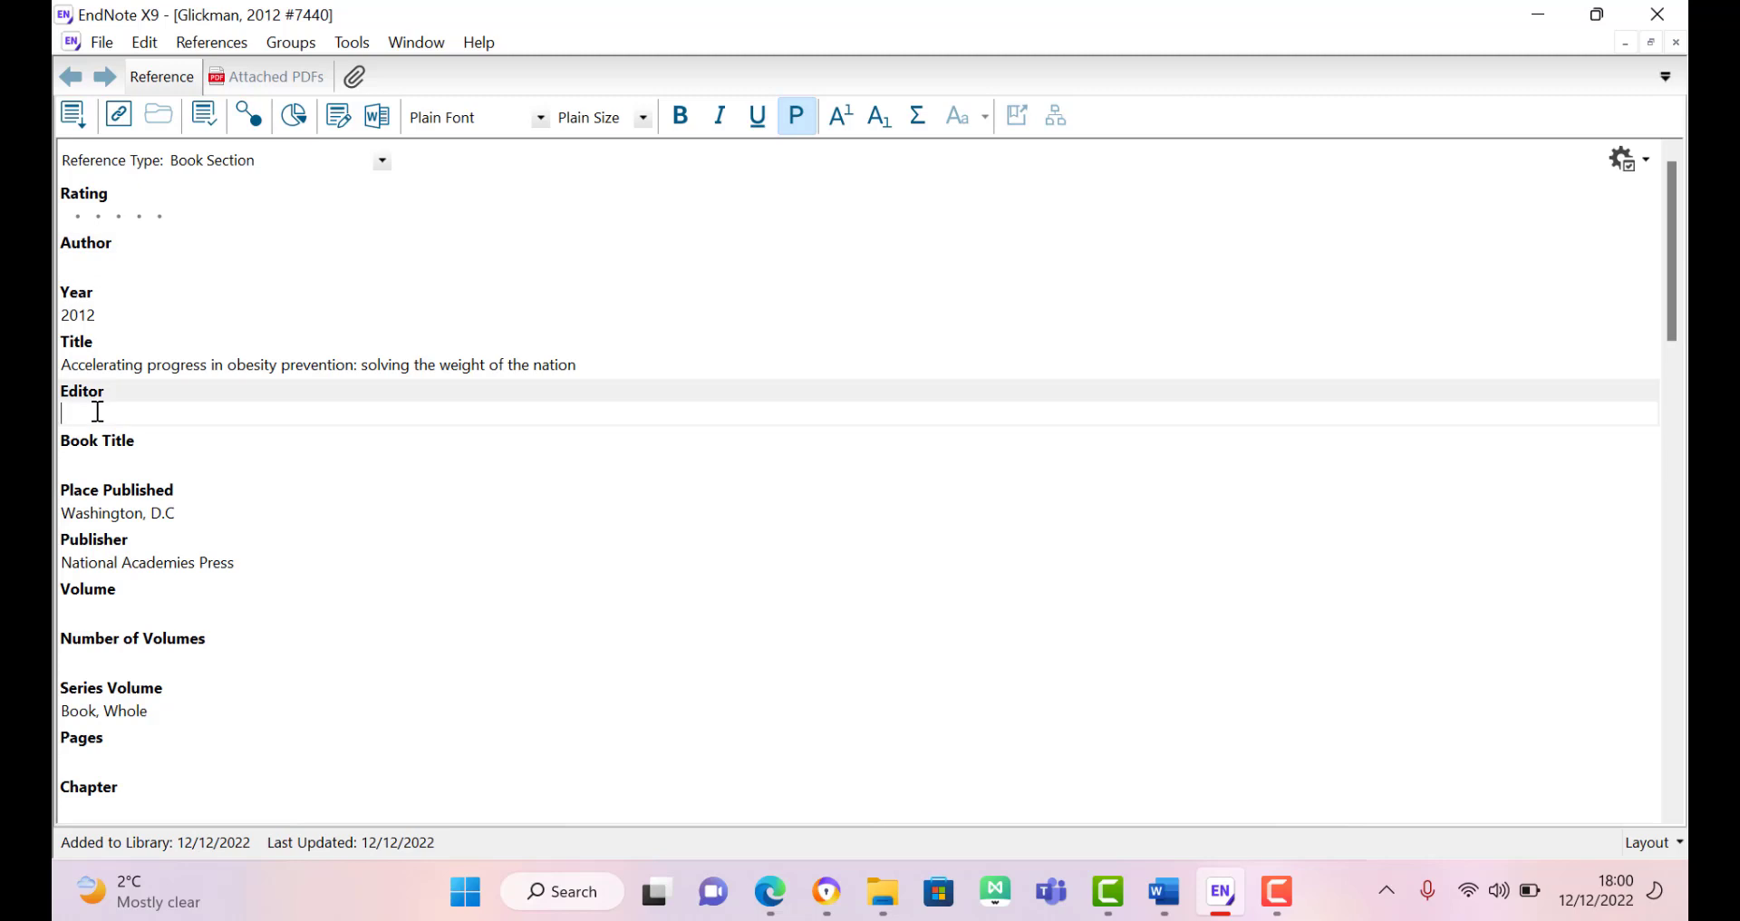
key("ctrl+v")
key("BackSpace")
Step: Move Accelerating progress in obesity prevention from Title into Book Title without a blank line
double_click(133, 364)
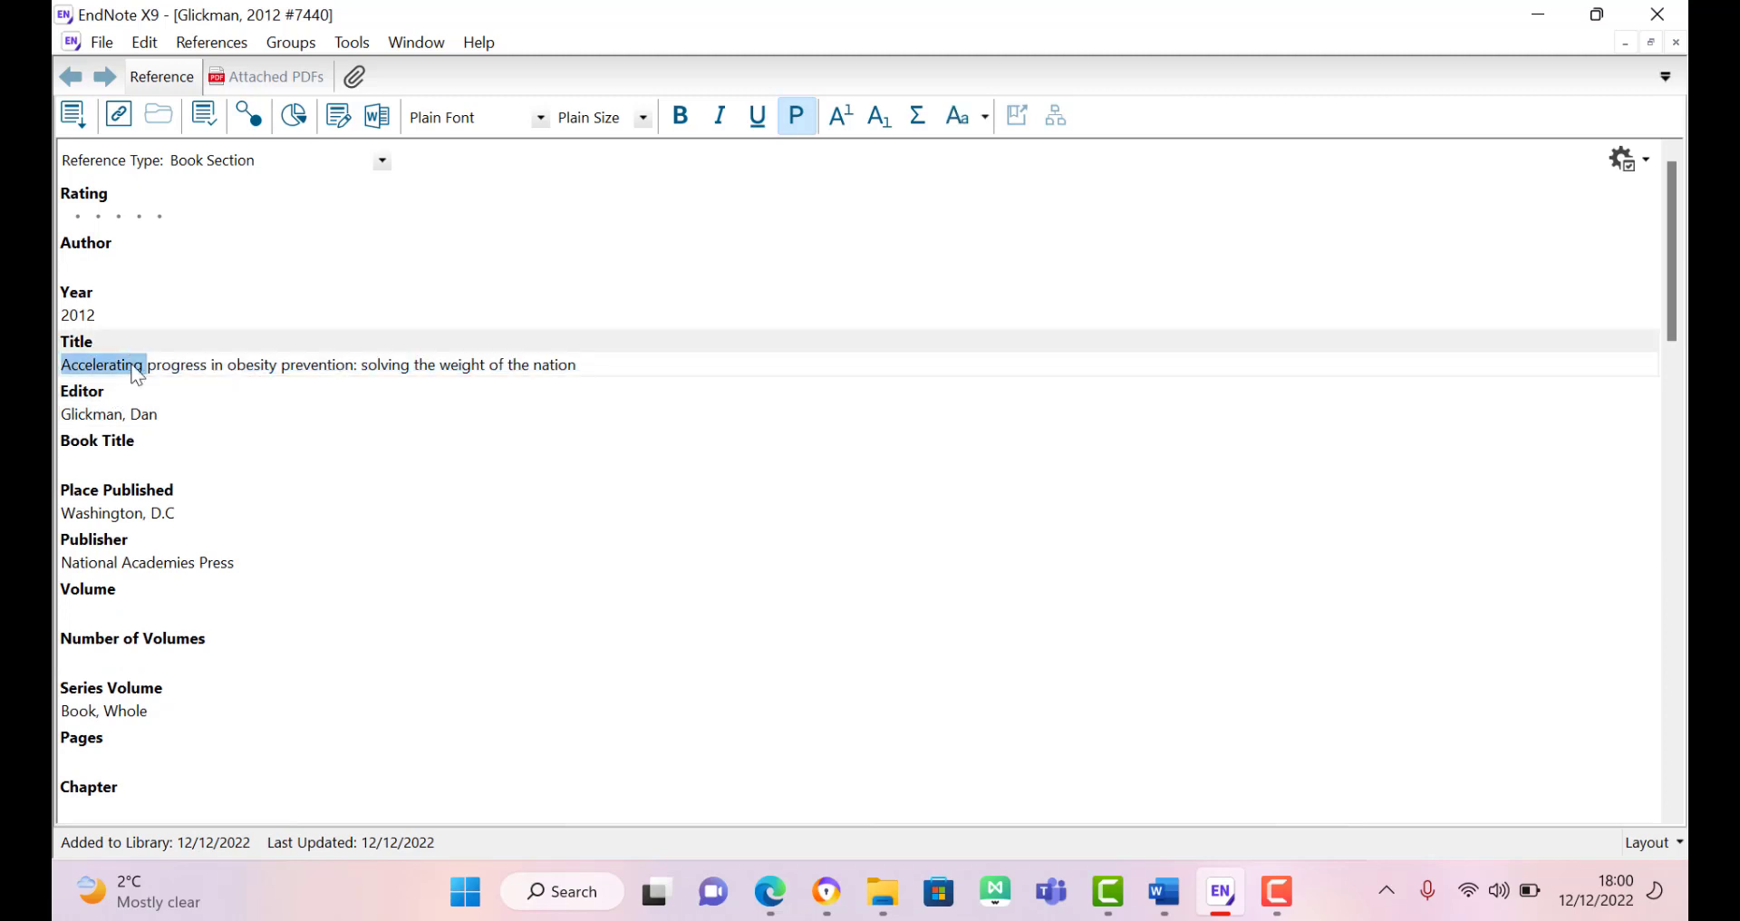
triple_click(134, 367)
key("ctrl+c")
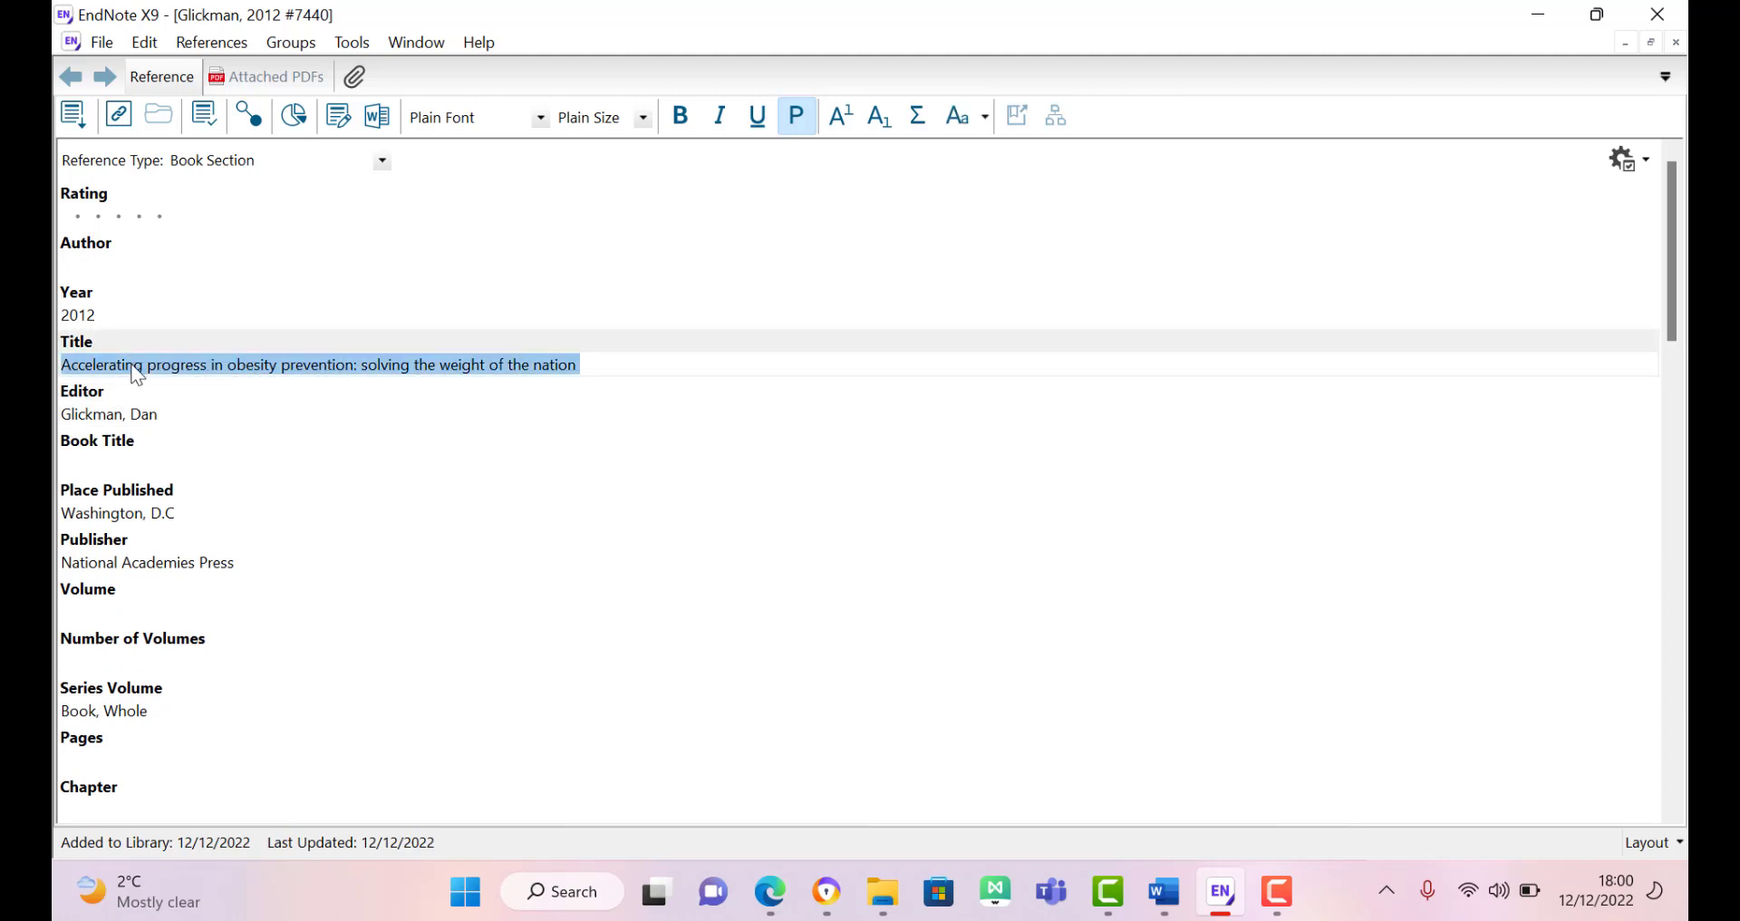
key("BackSpace")
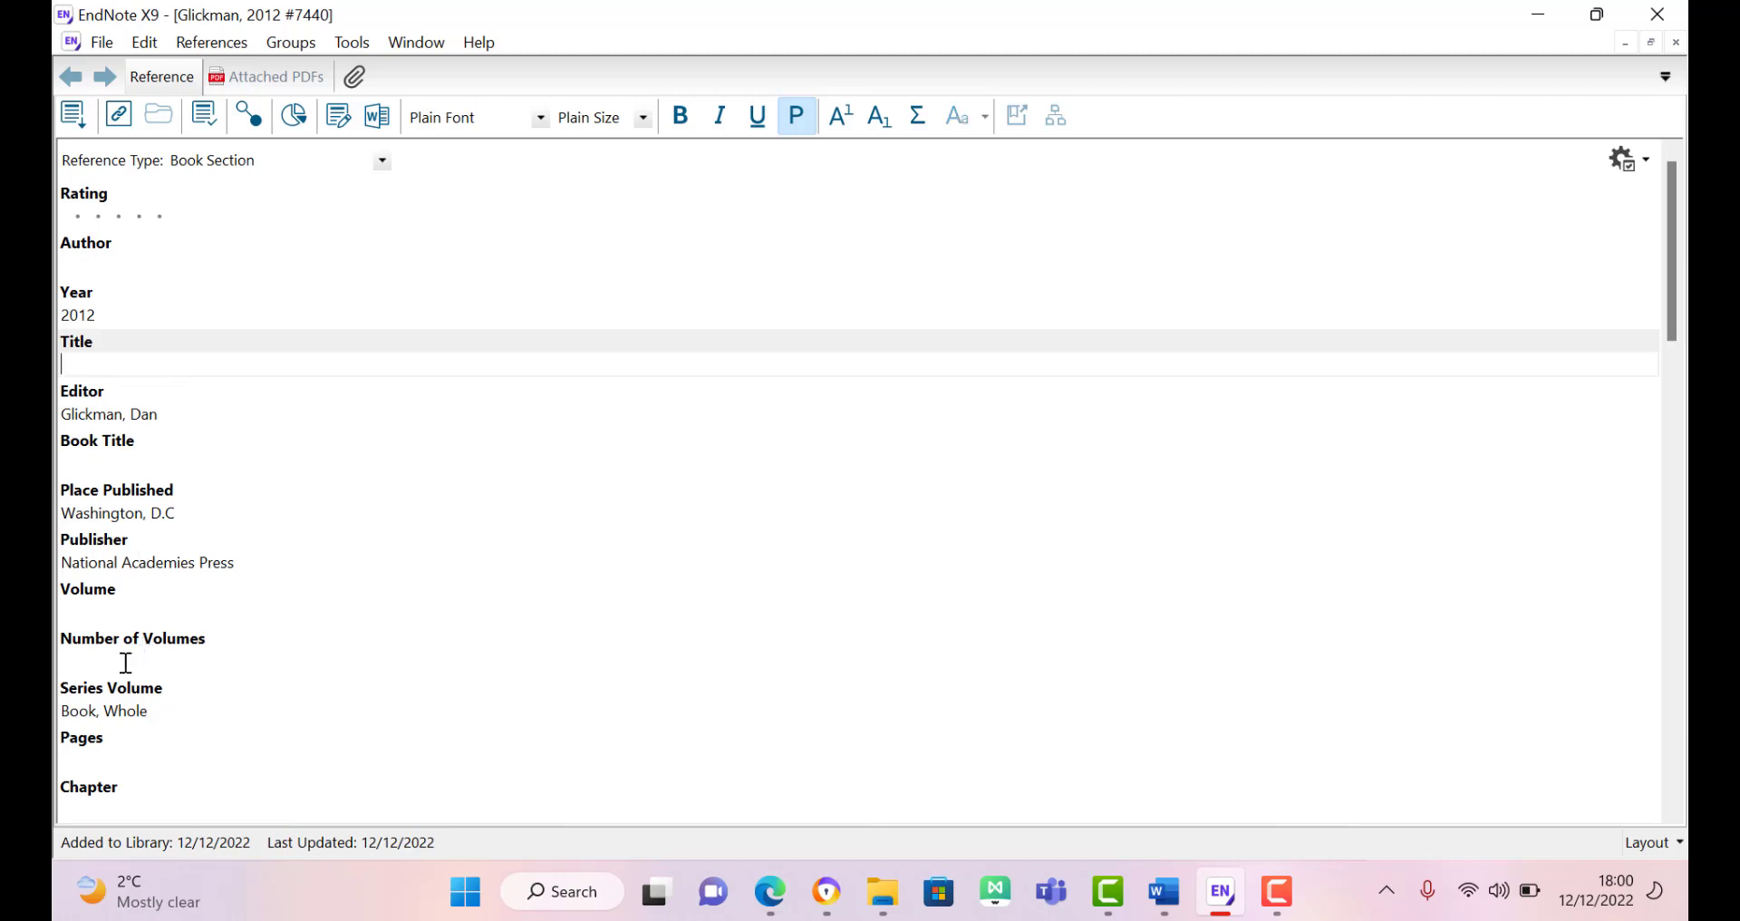
left_click(111, 453)
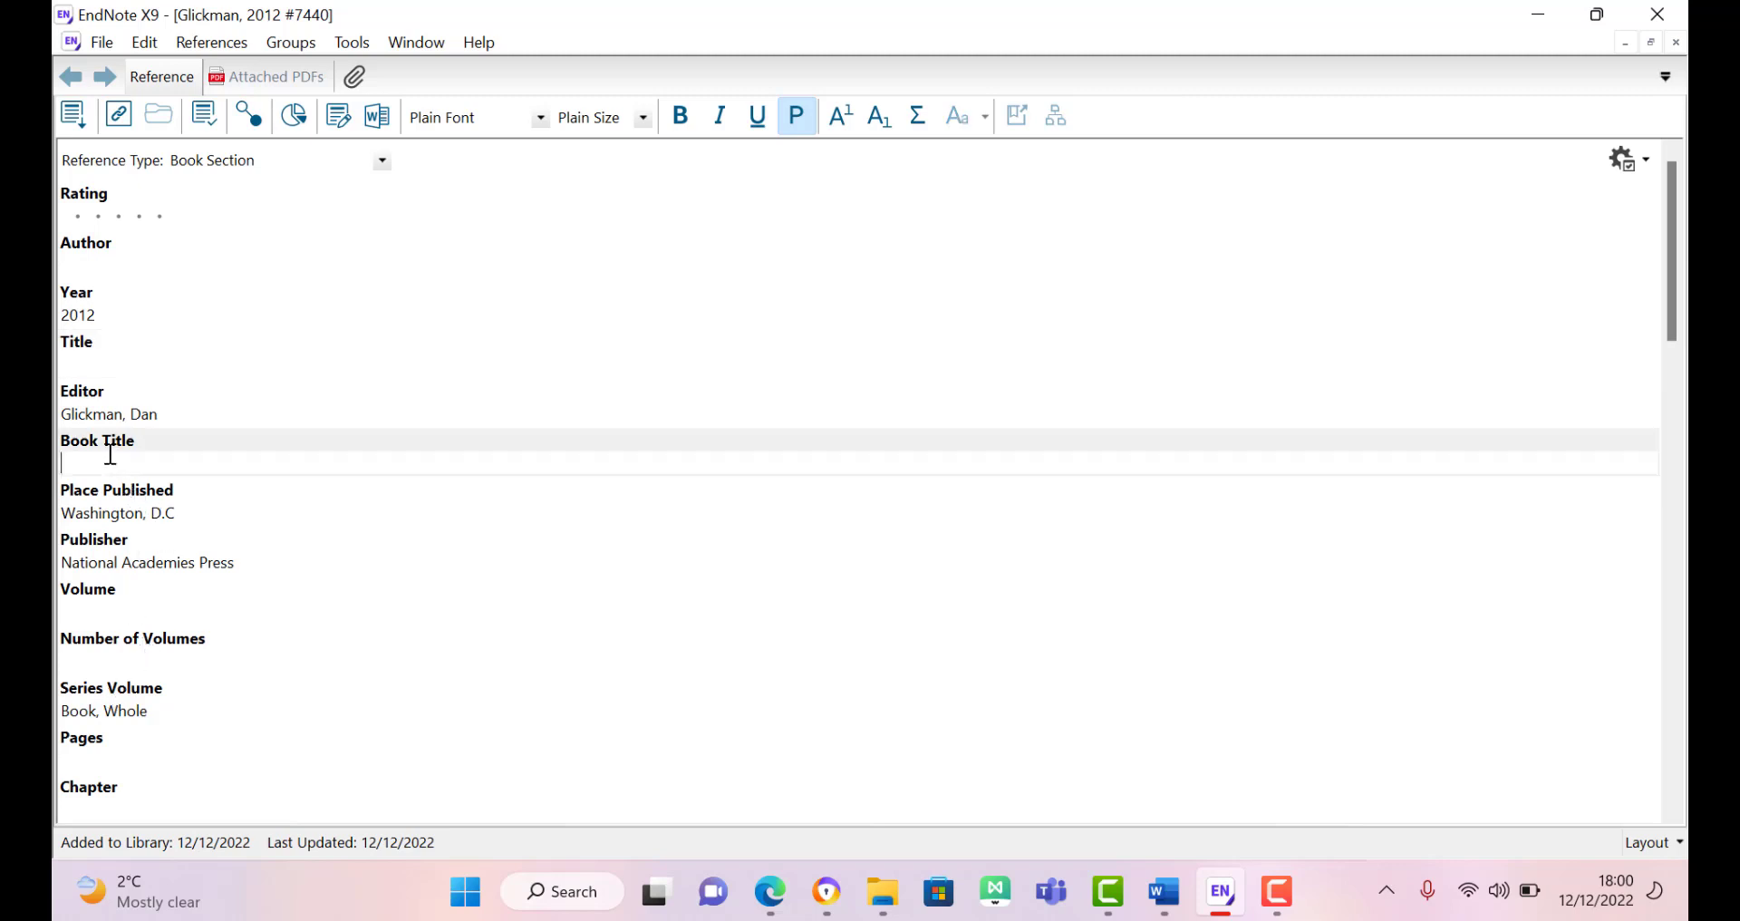
key("ctrl+v")
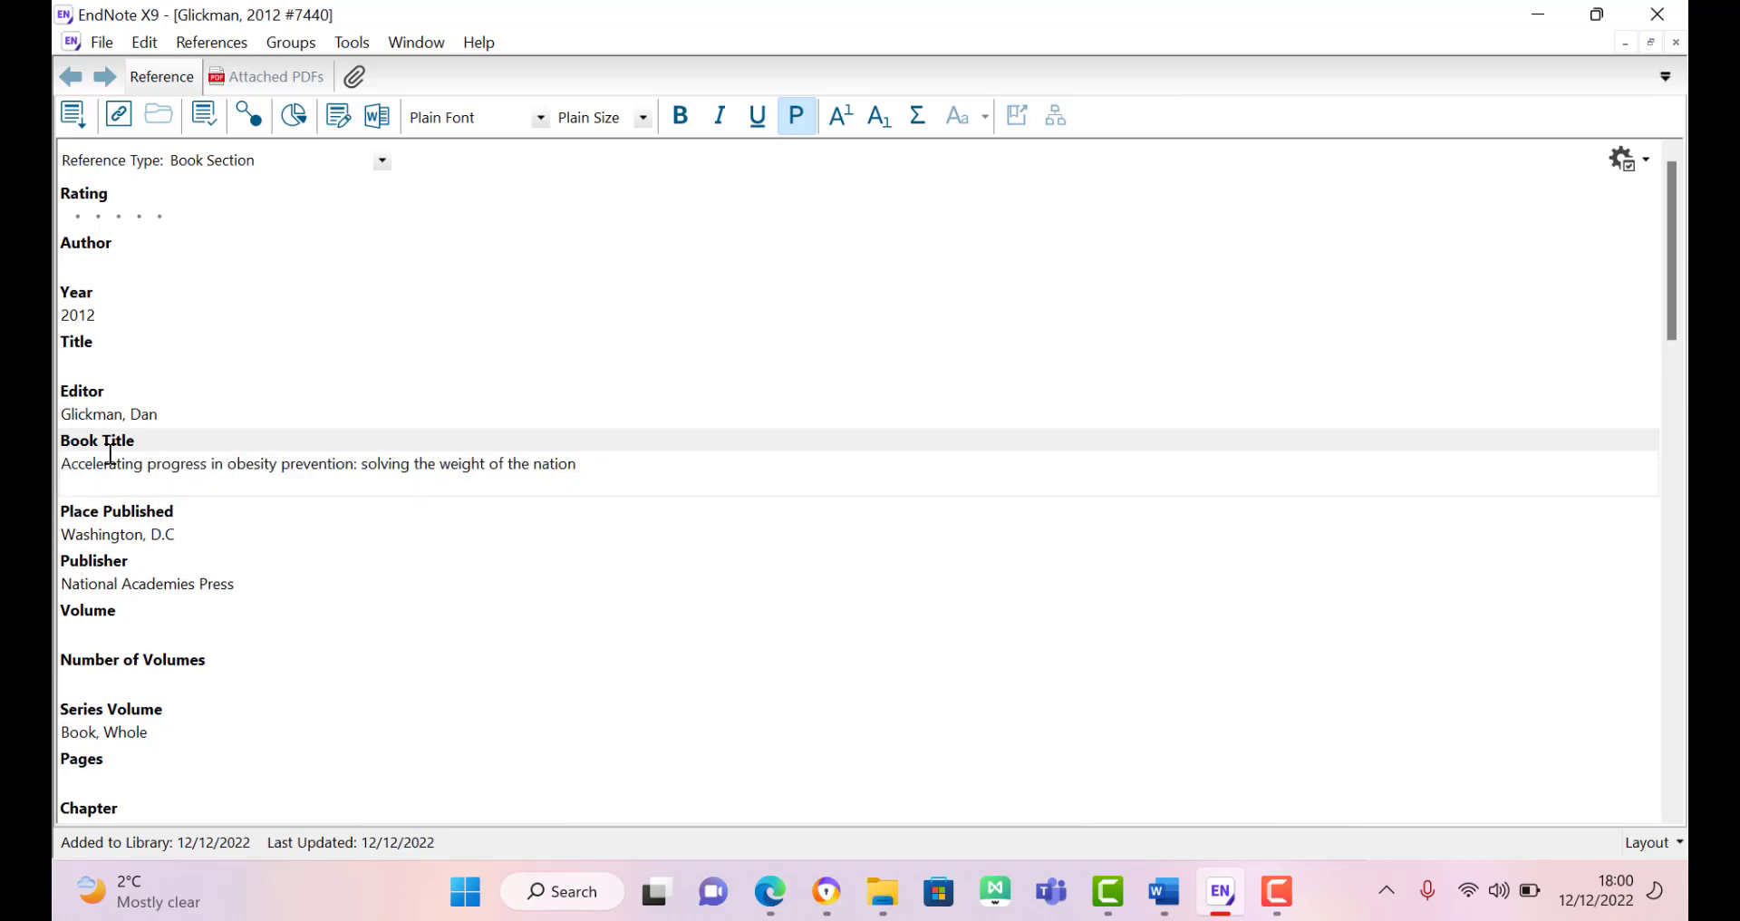
key("BackSpace")
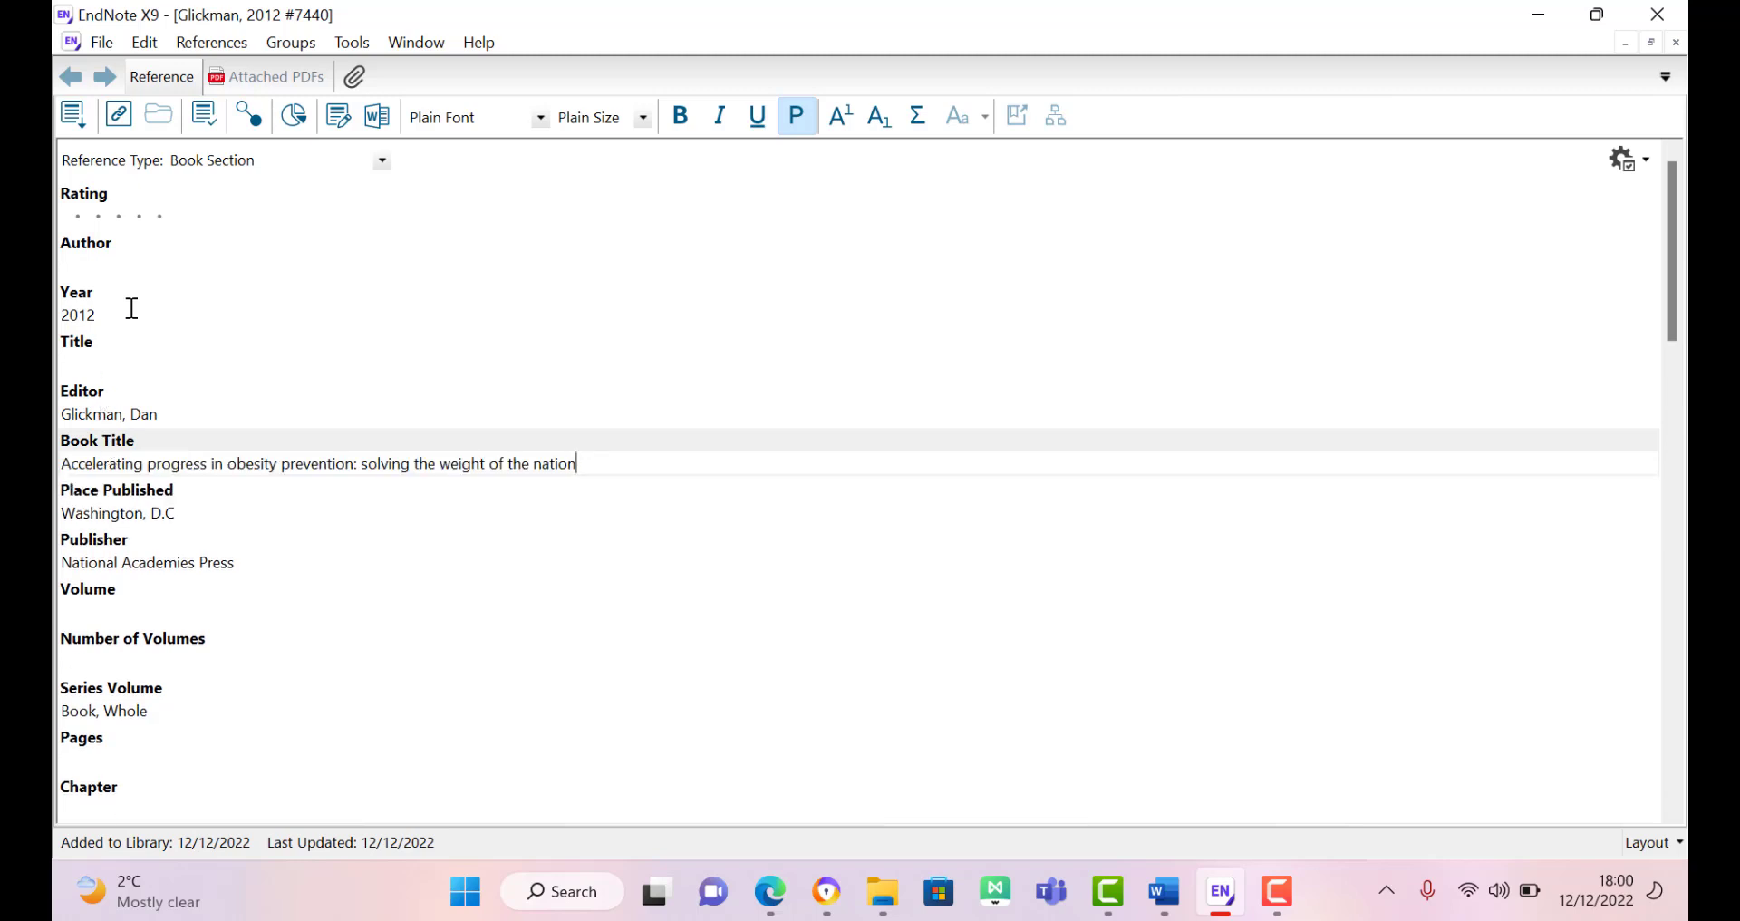
Step: Enter the chapter author's name and the chapter title 'Anatomy of essay writing'
left_click(99, 258)
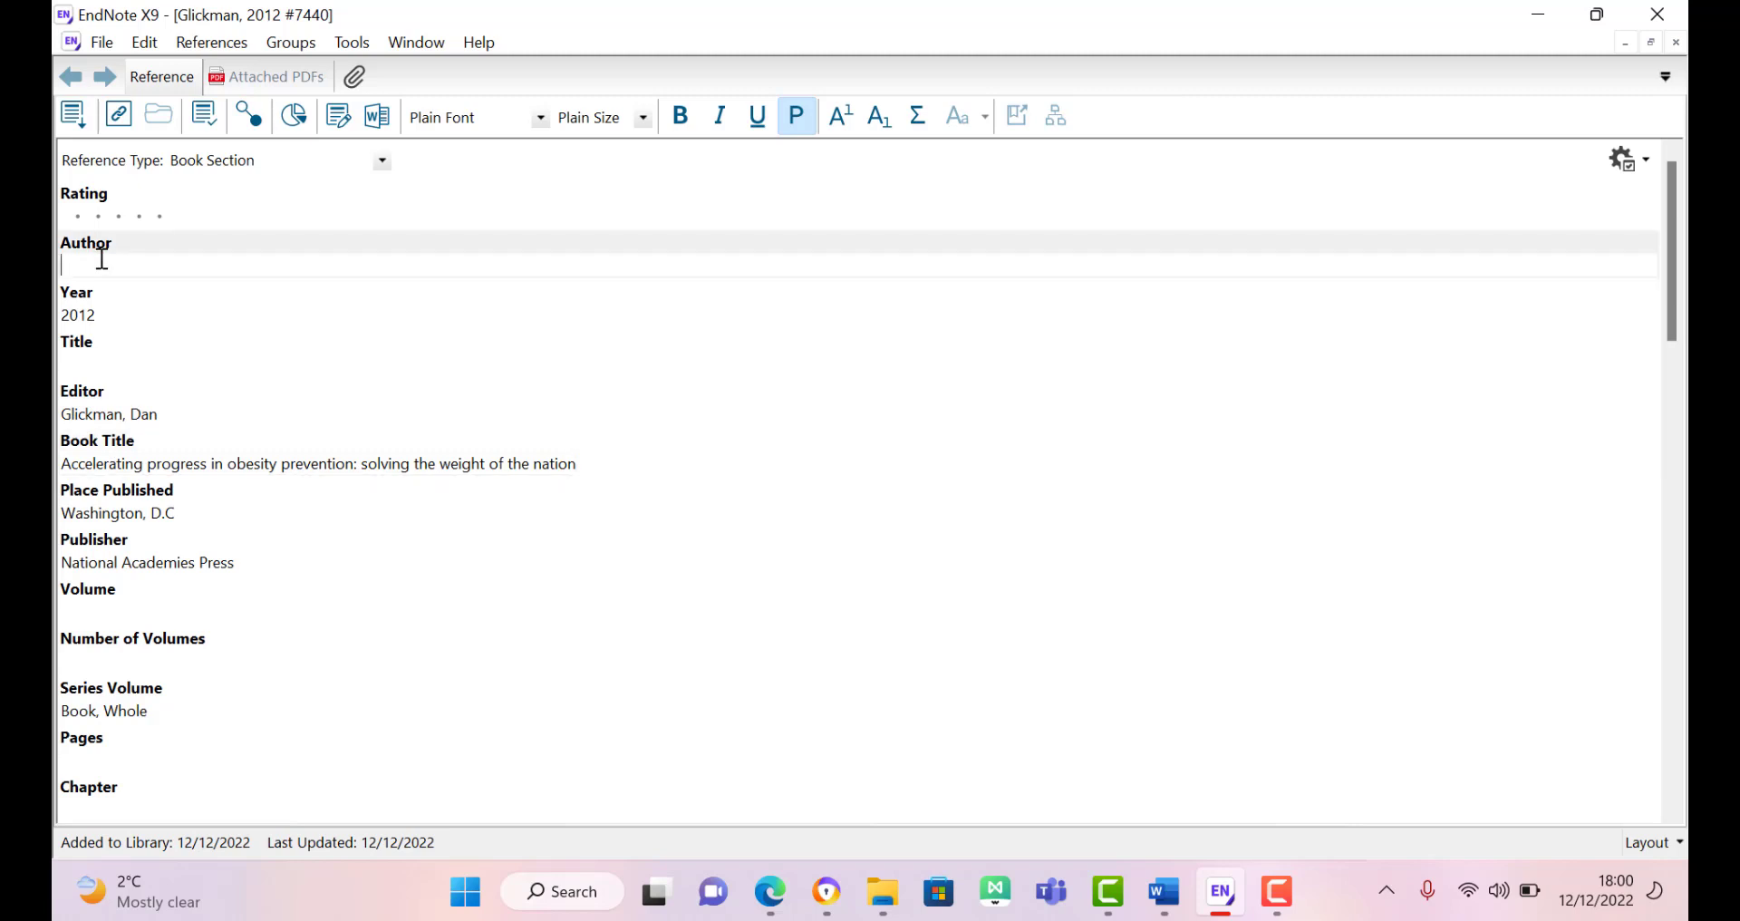
left_click(95, 360)
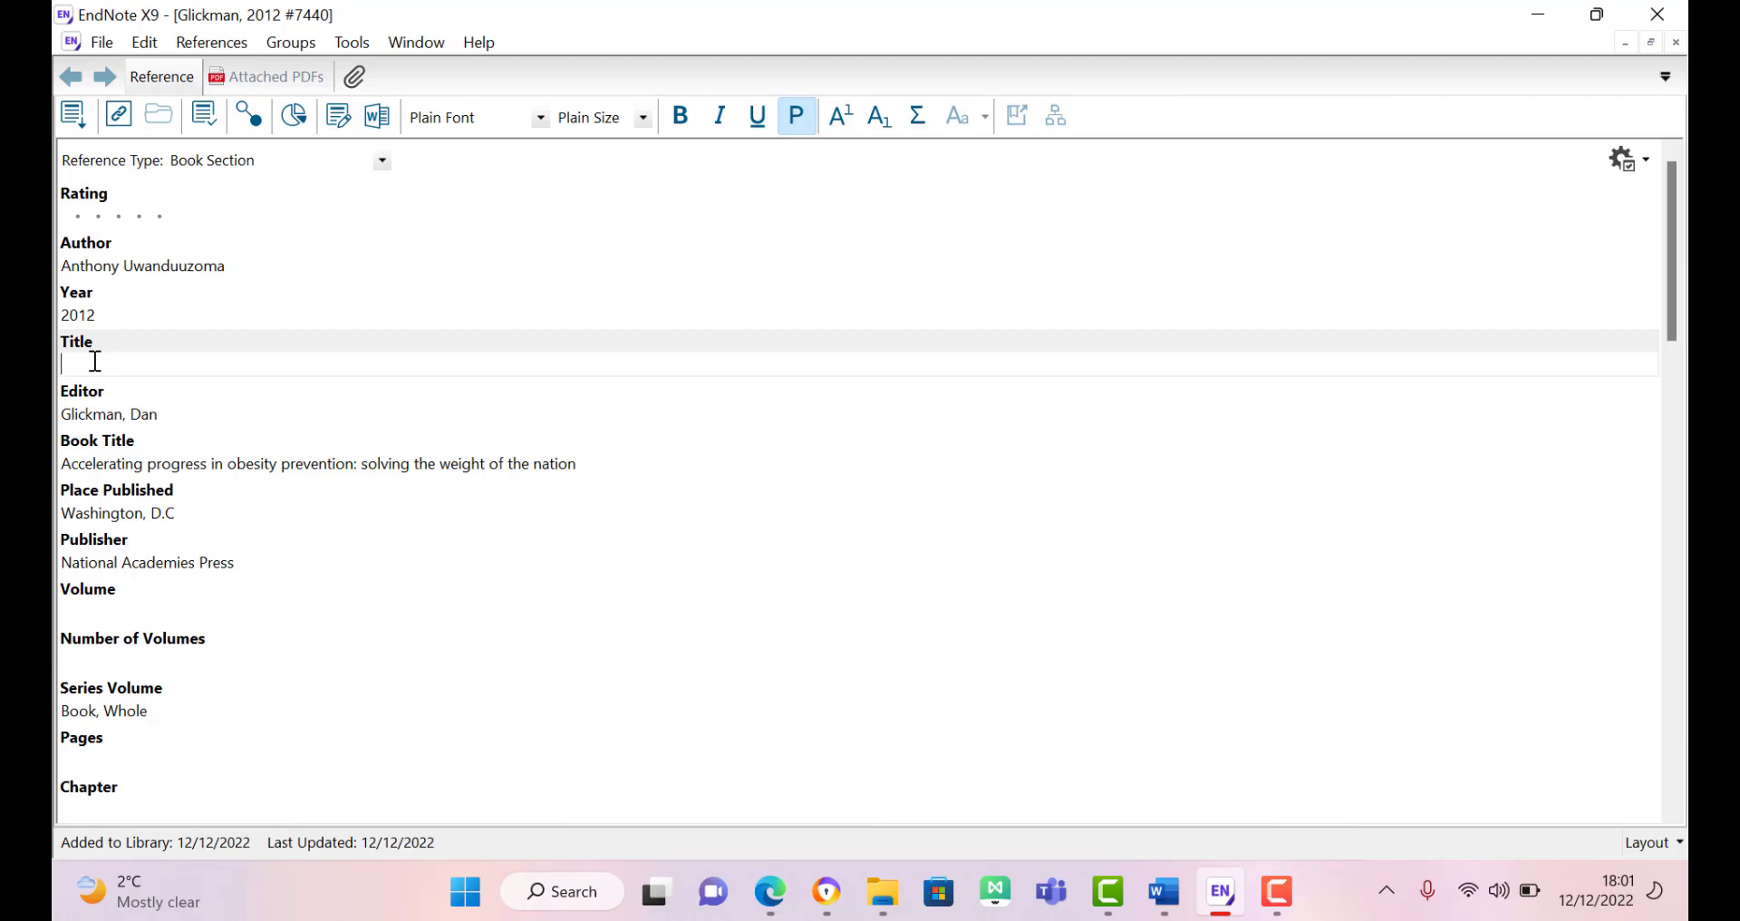
type("Anatomy of essay writing")
left_click(125, 544)
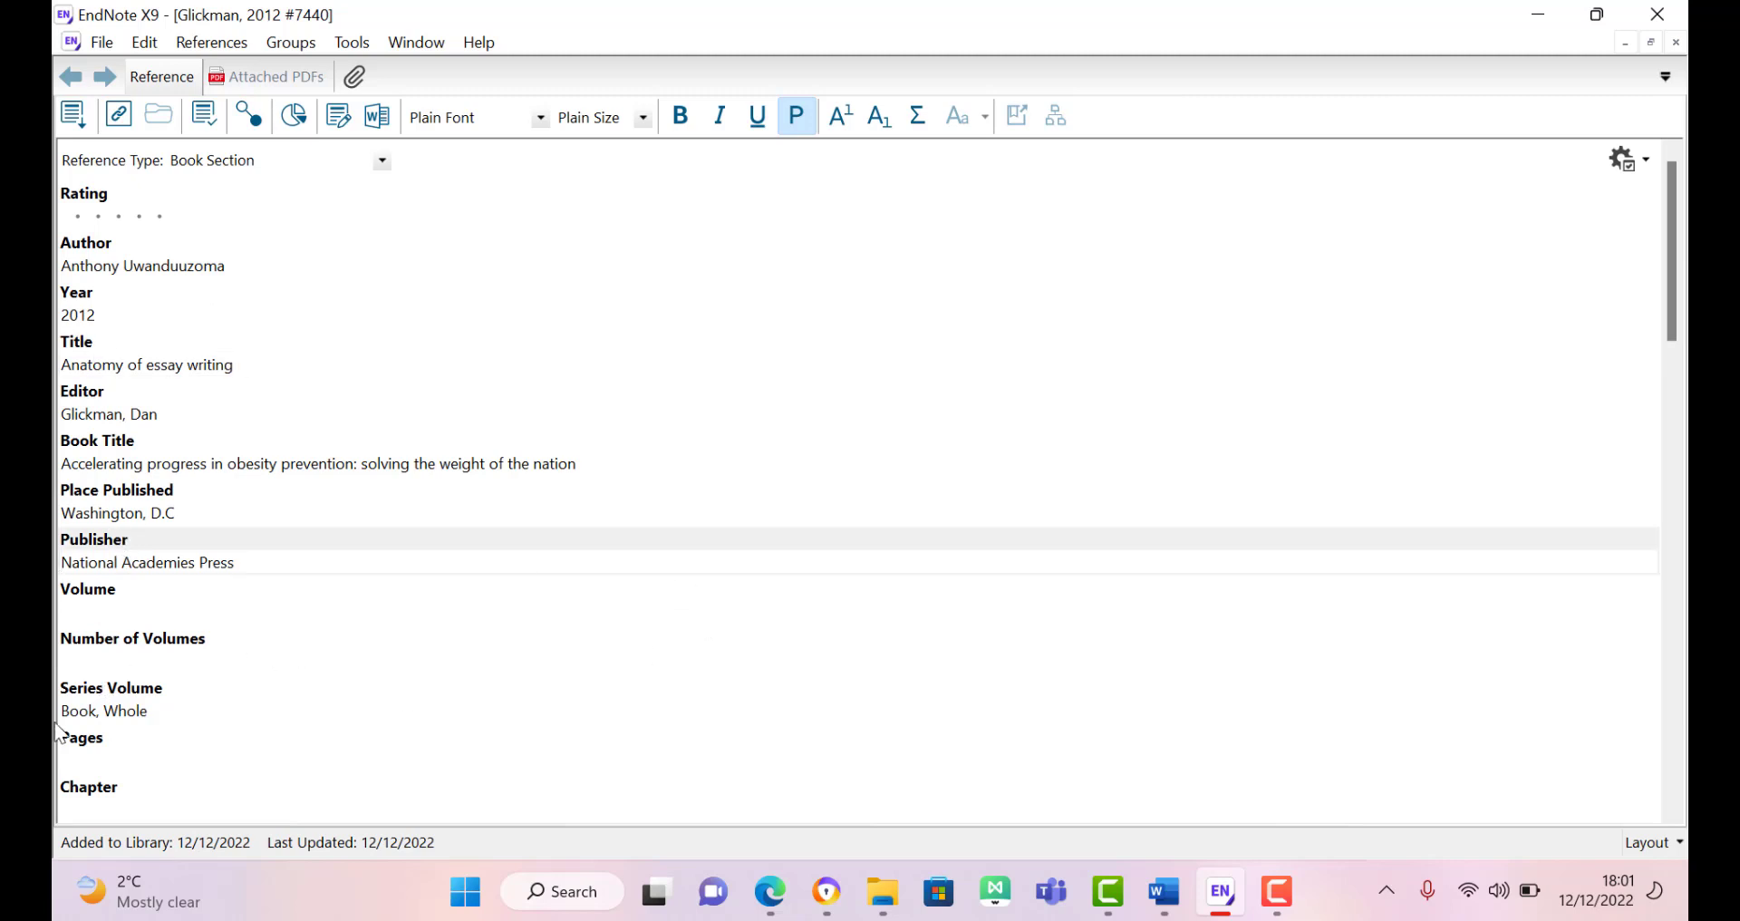
Step: Set Pages to 23-30 and Chapter to 1, then close the reference
left_click(83, 757)
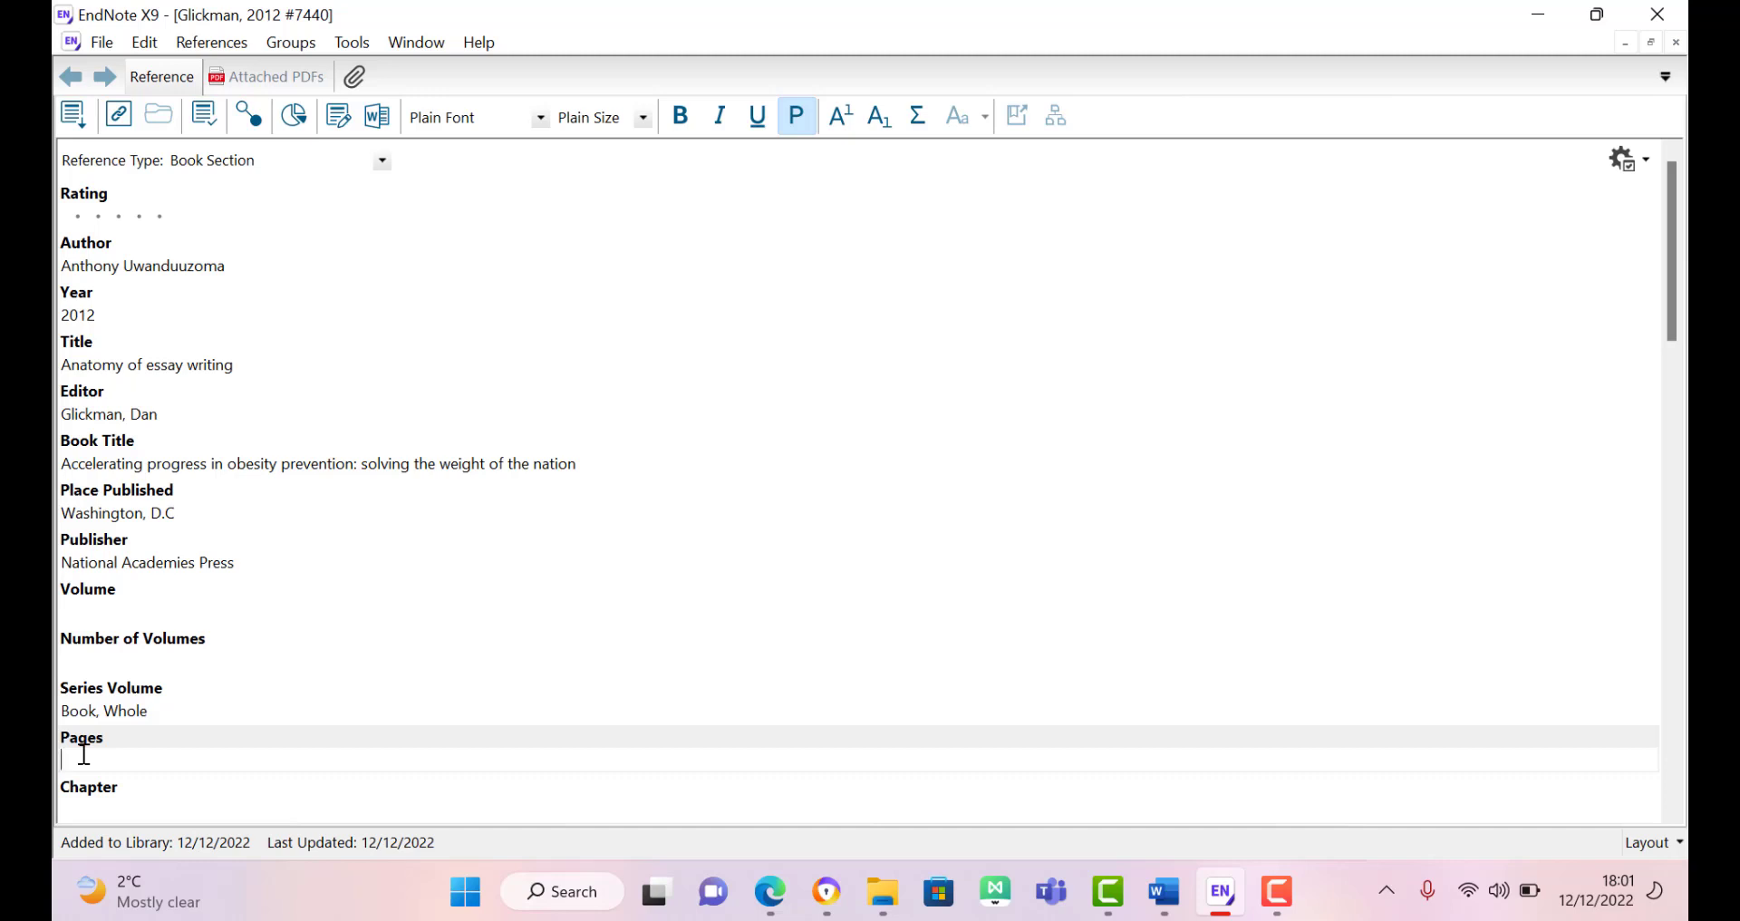
type("23-30")
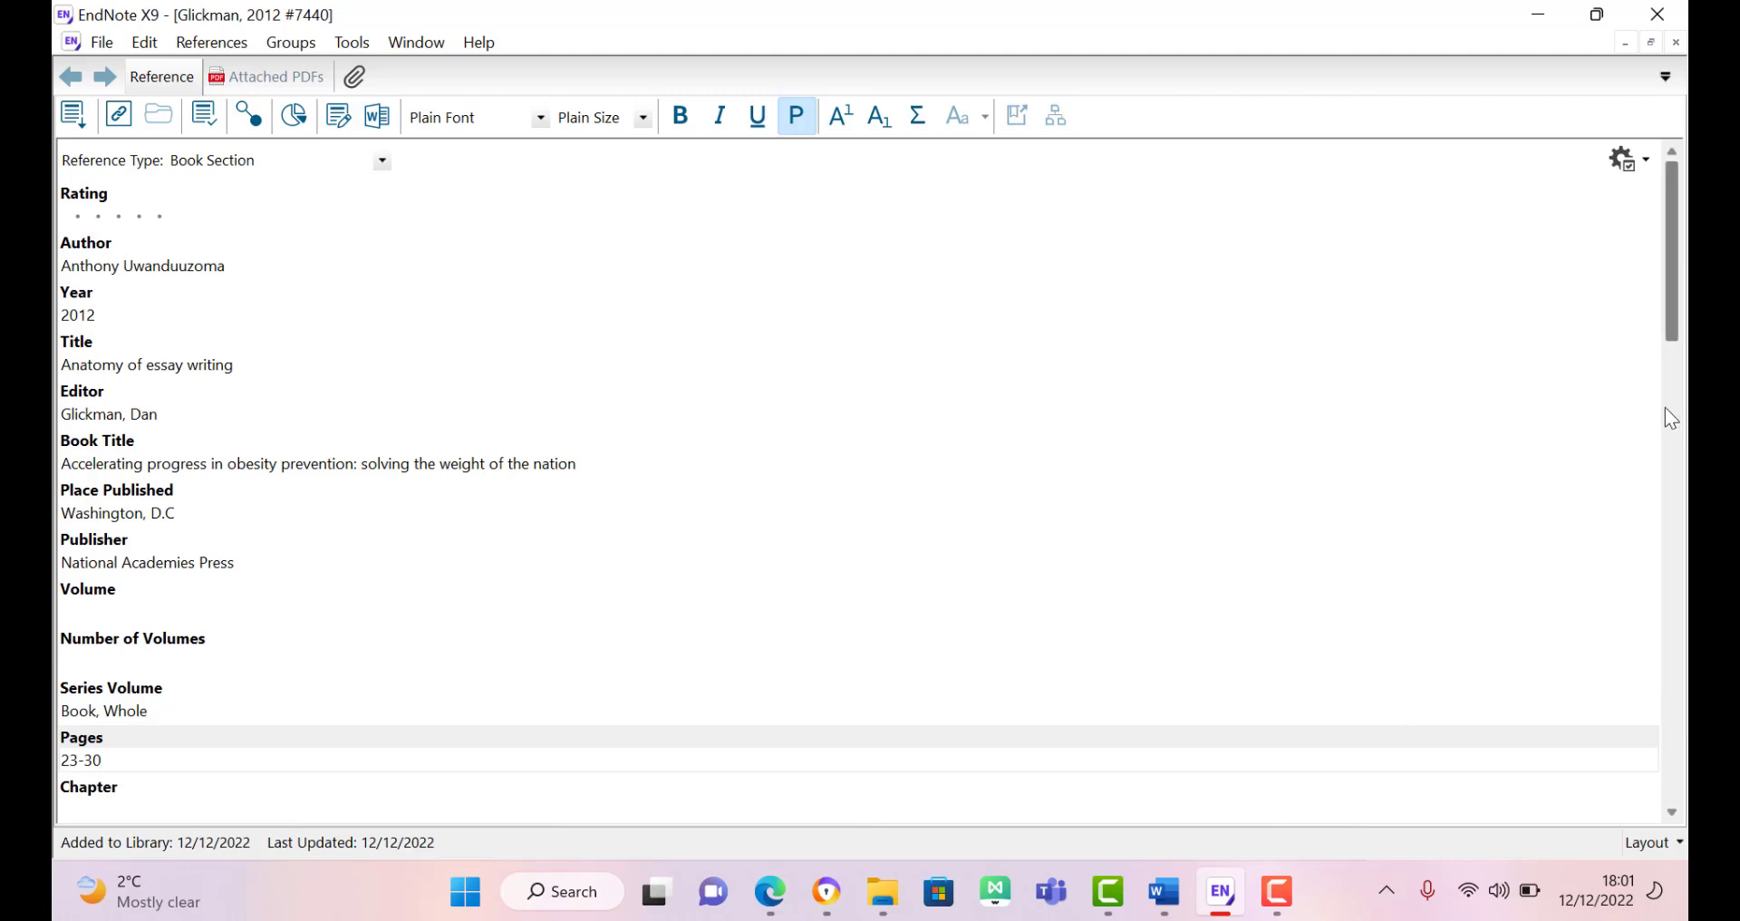
left_click_drag(1676, 246, 1673, 339)
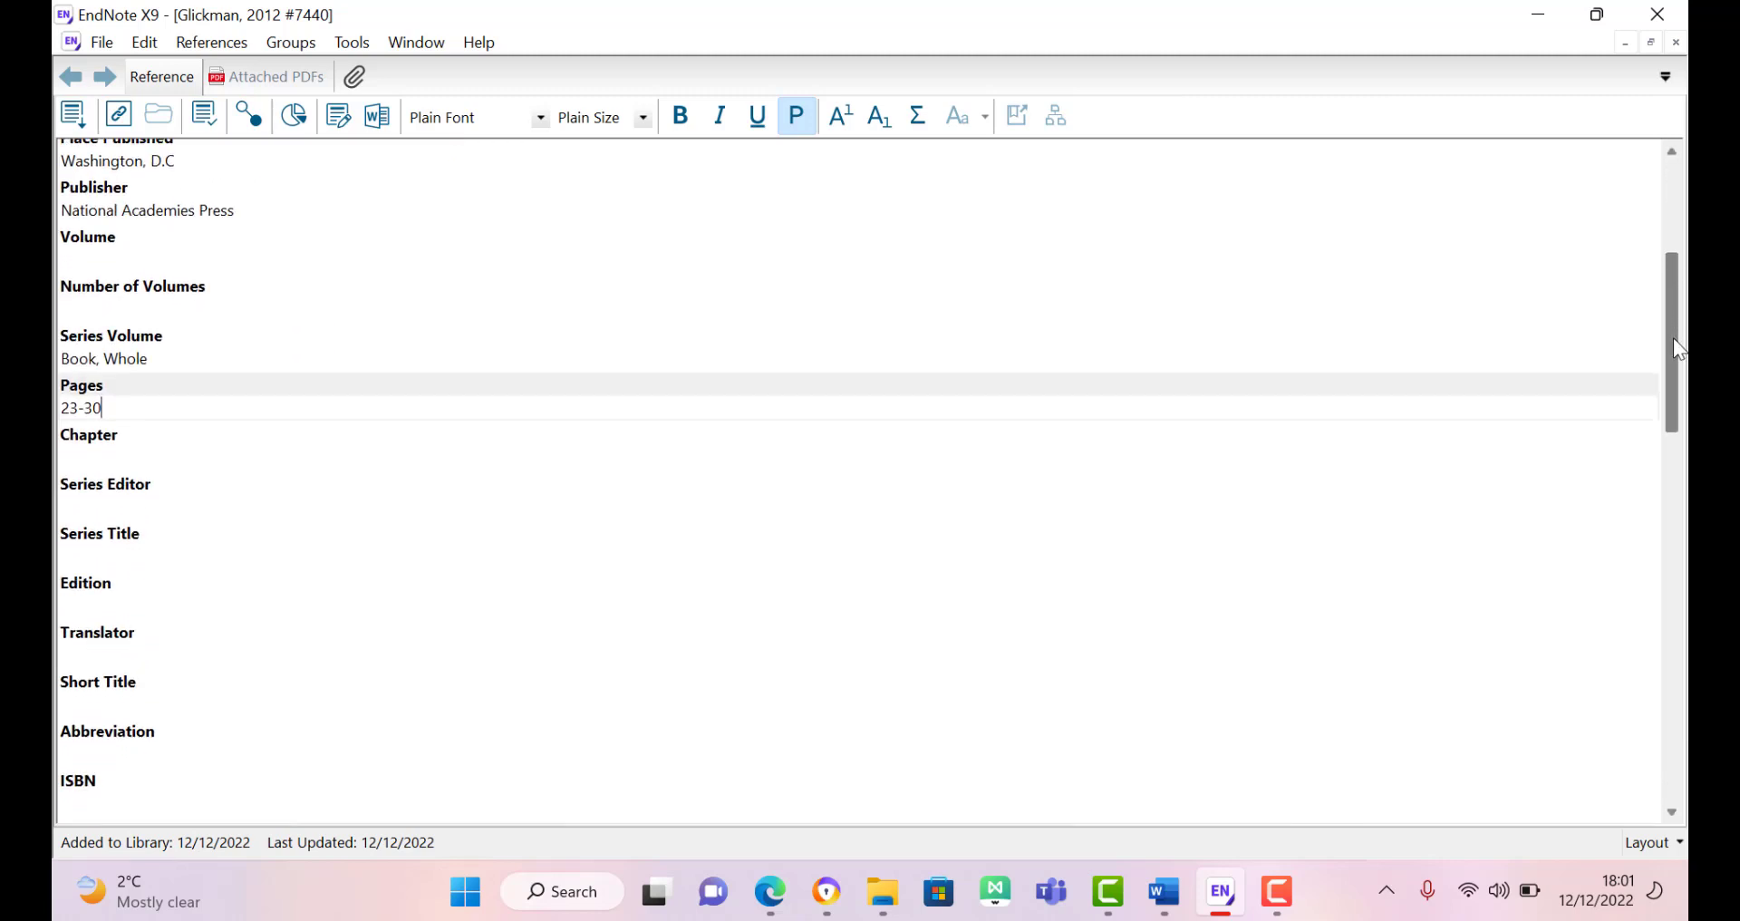
left_click(105, 449)
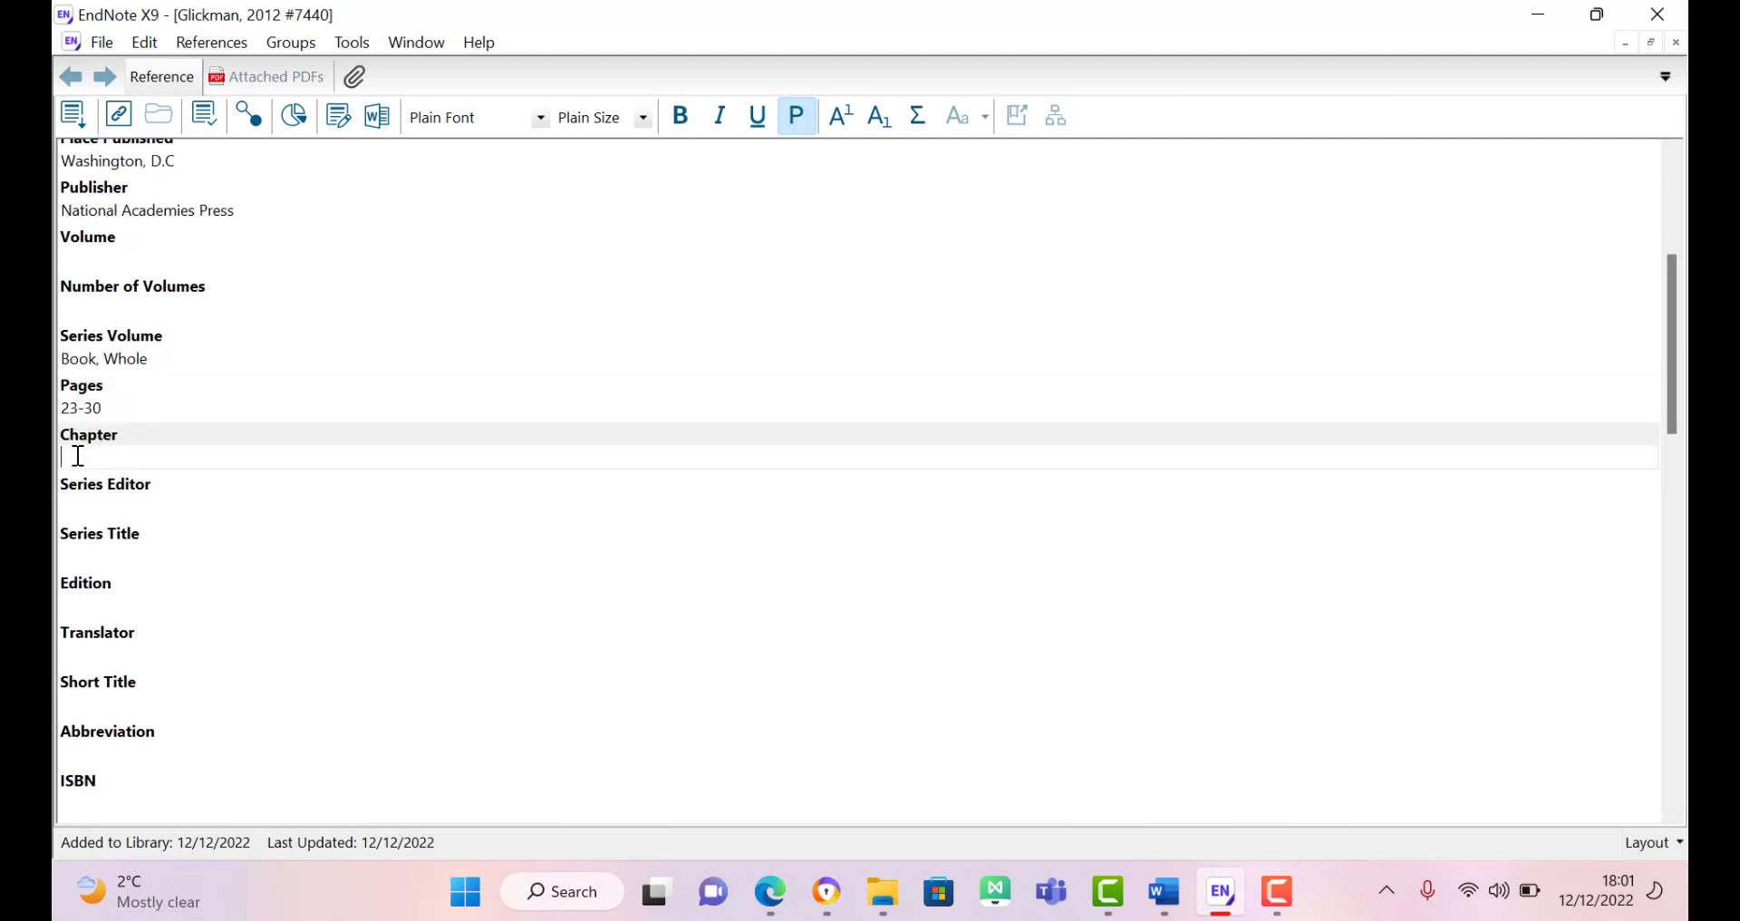
type("1")
left_click(1672, 584)
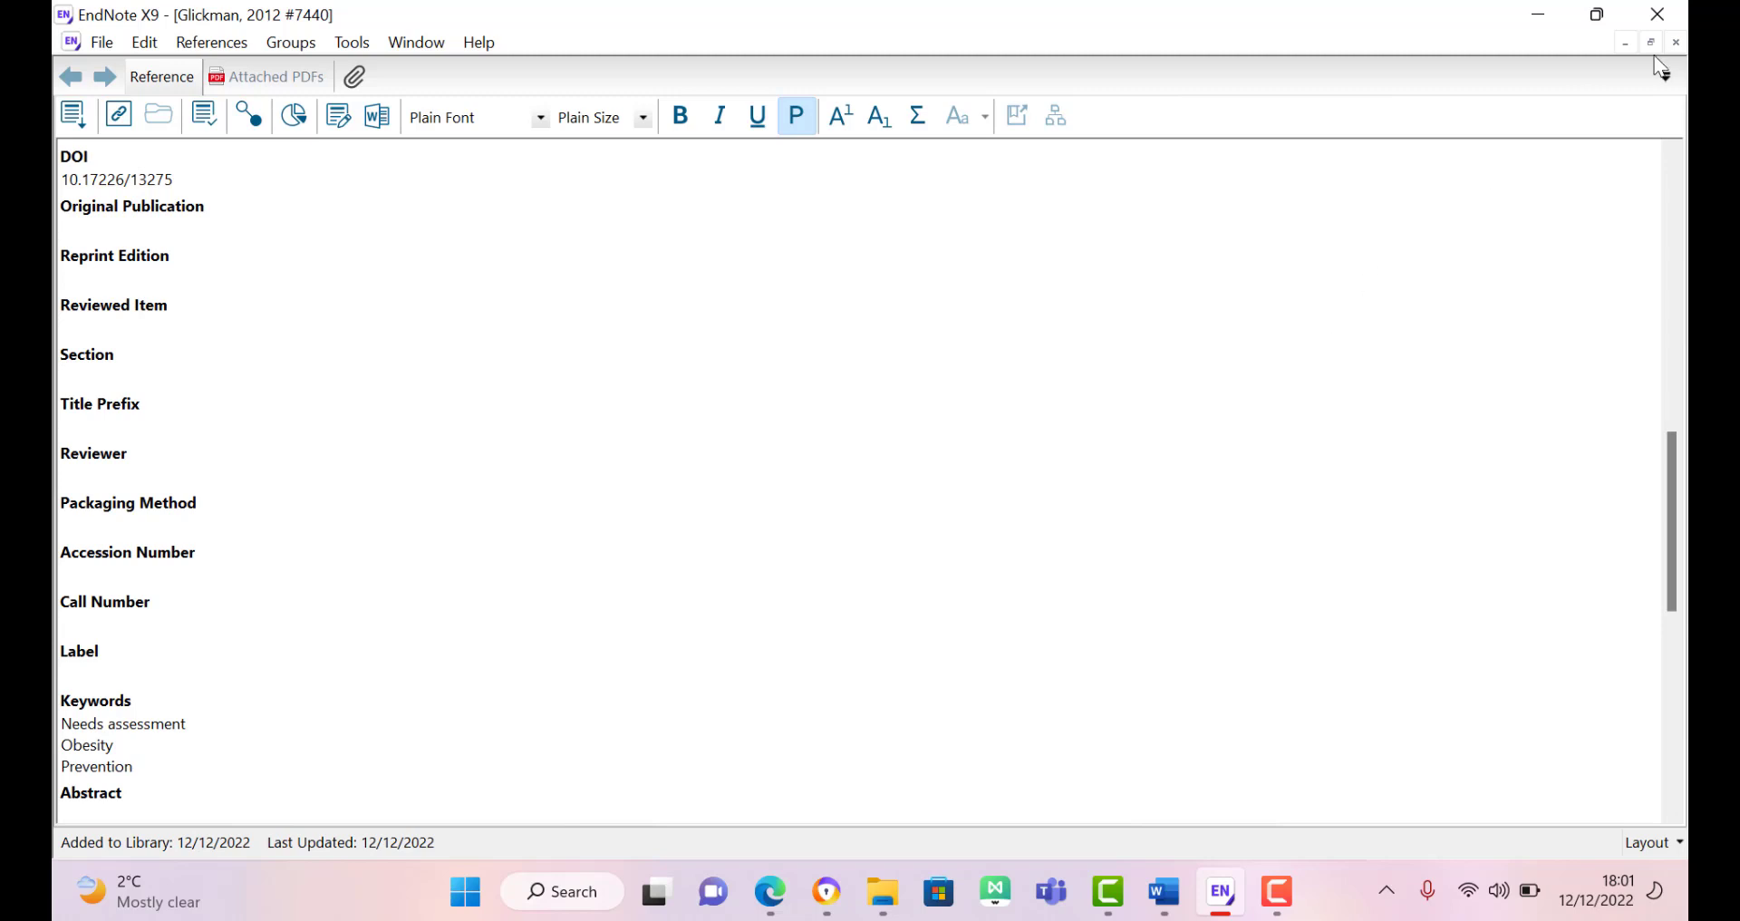
left_click(1674, 44)
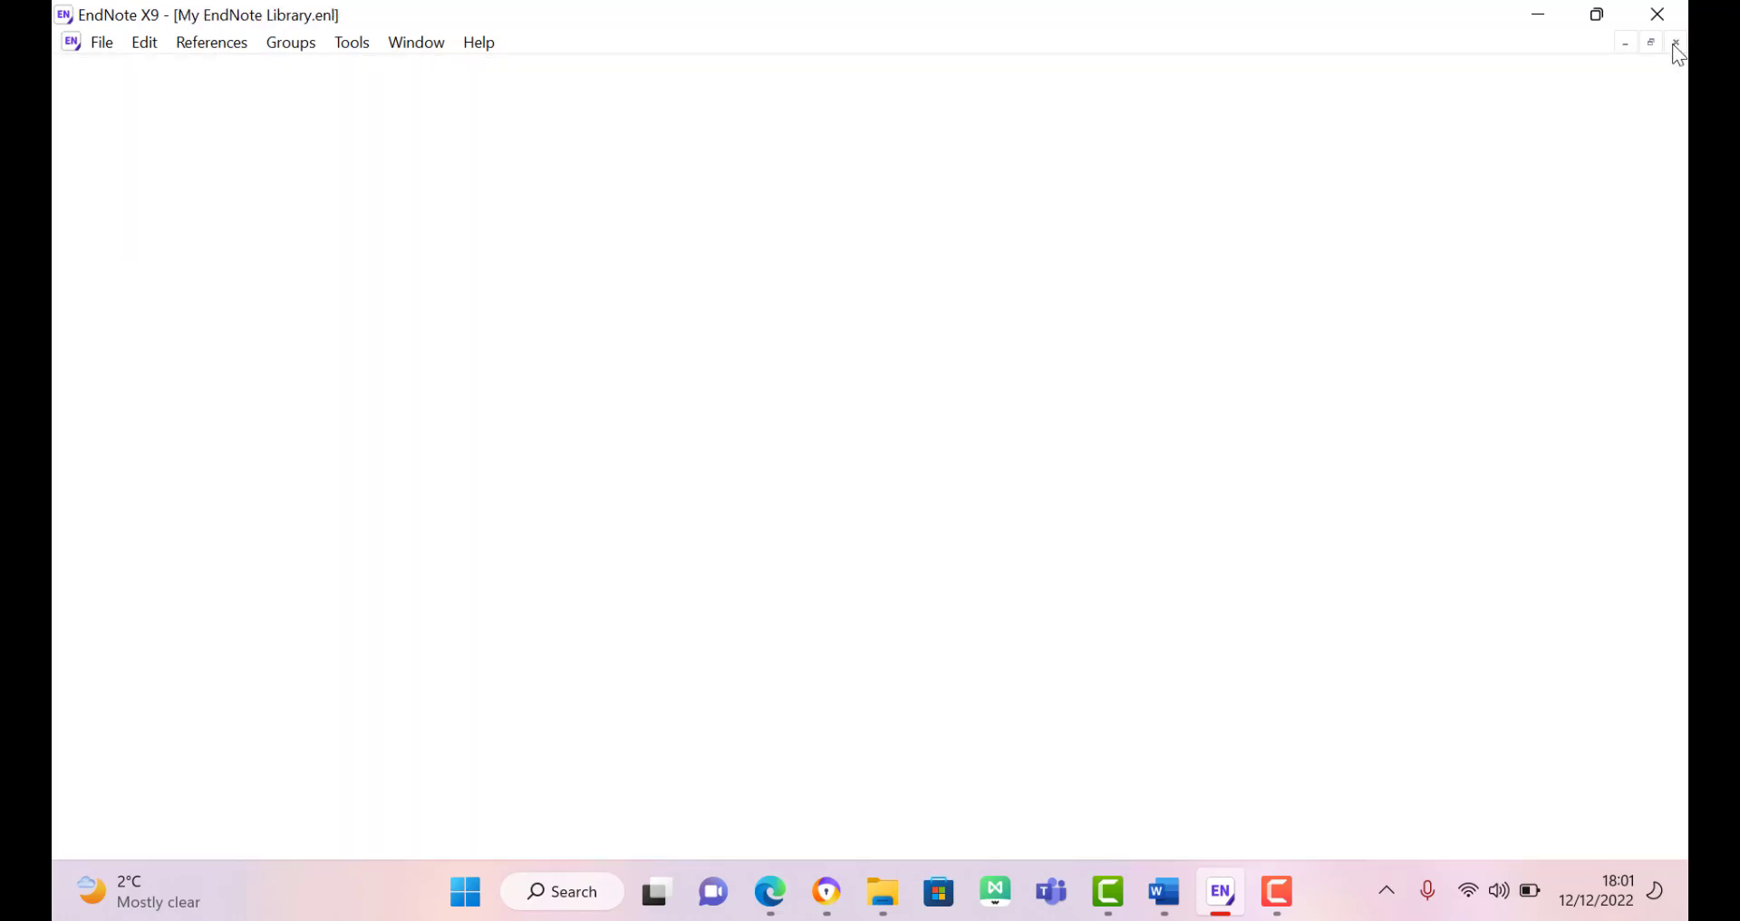
Step: In Document3, add a new line of placeholder text below the first citation
left_click(1164, 891)
left_click(1253, 788)
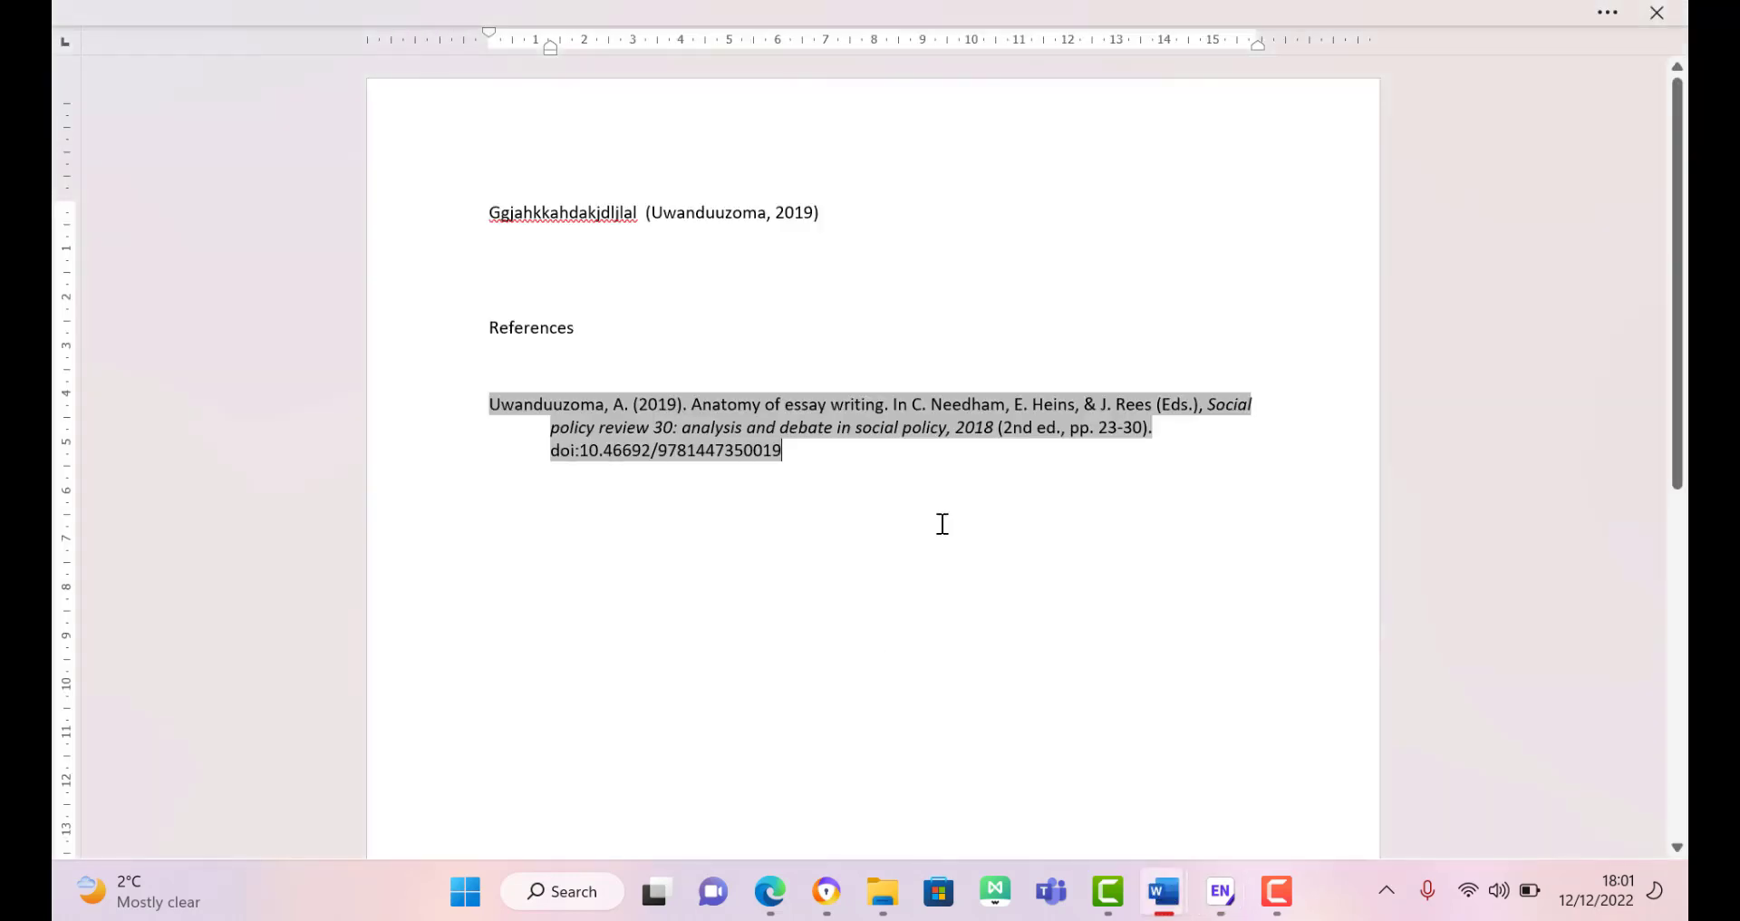
left_click(888, 222)
key("Return")
type("ggggjkl")
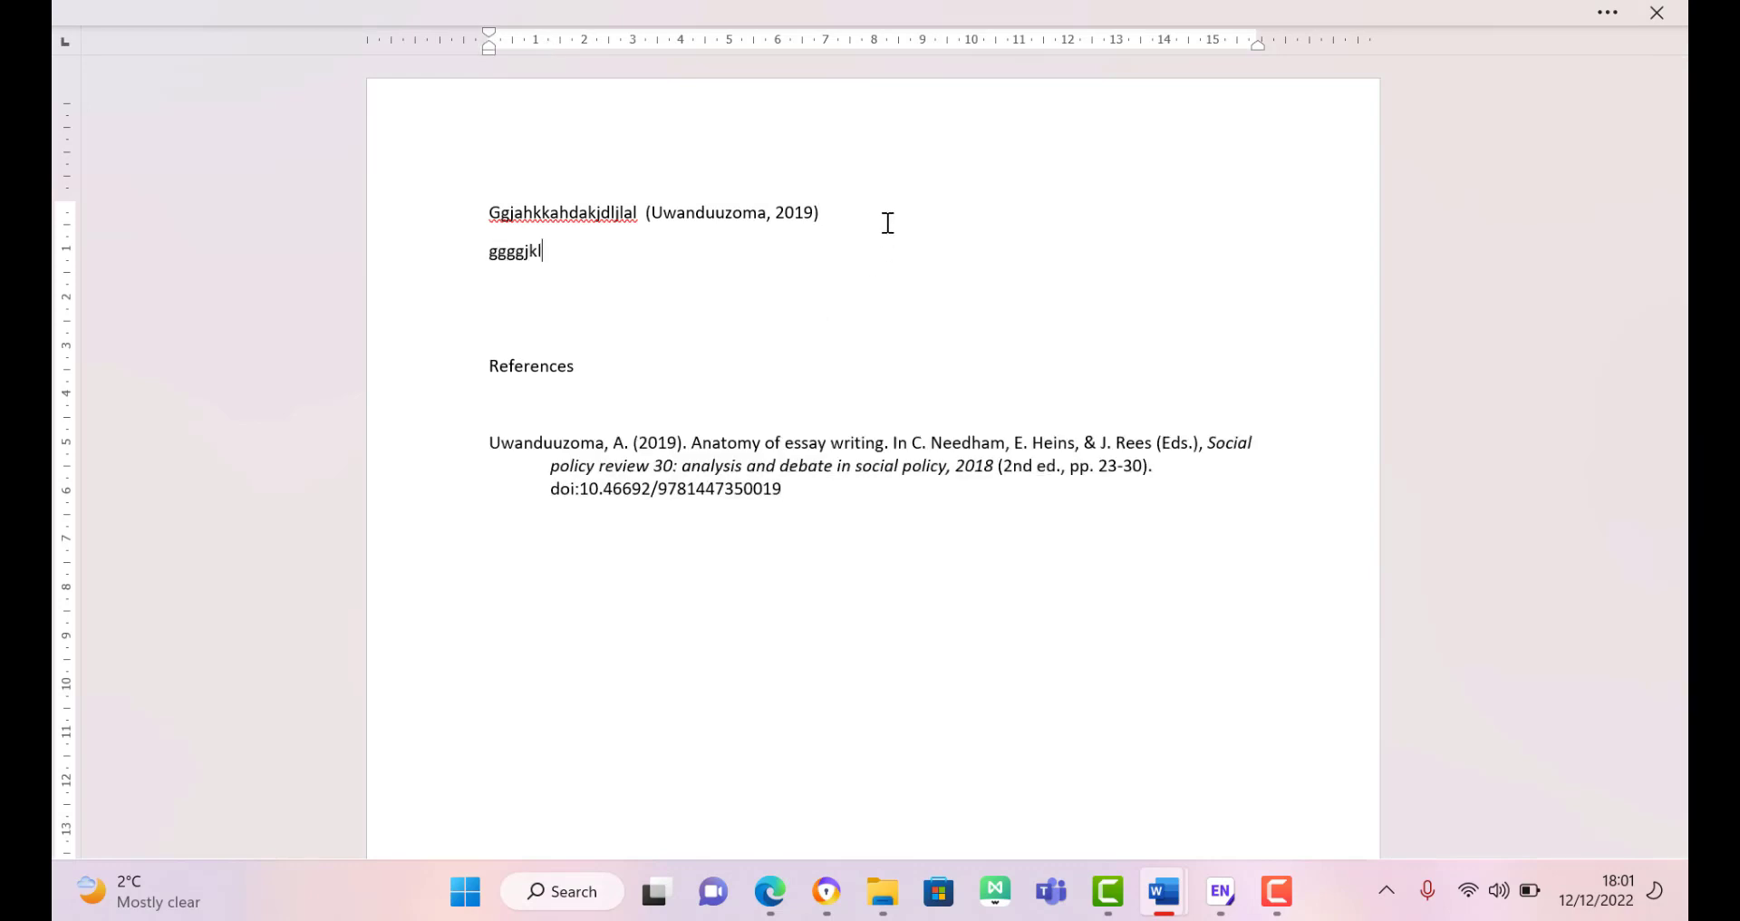
type("hkgjftgl;hg")
right_click(888, 219)
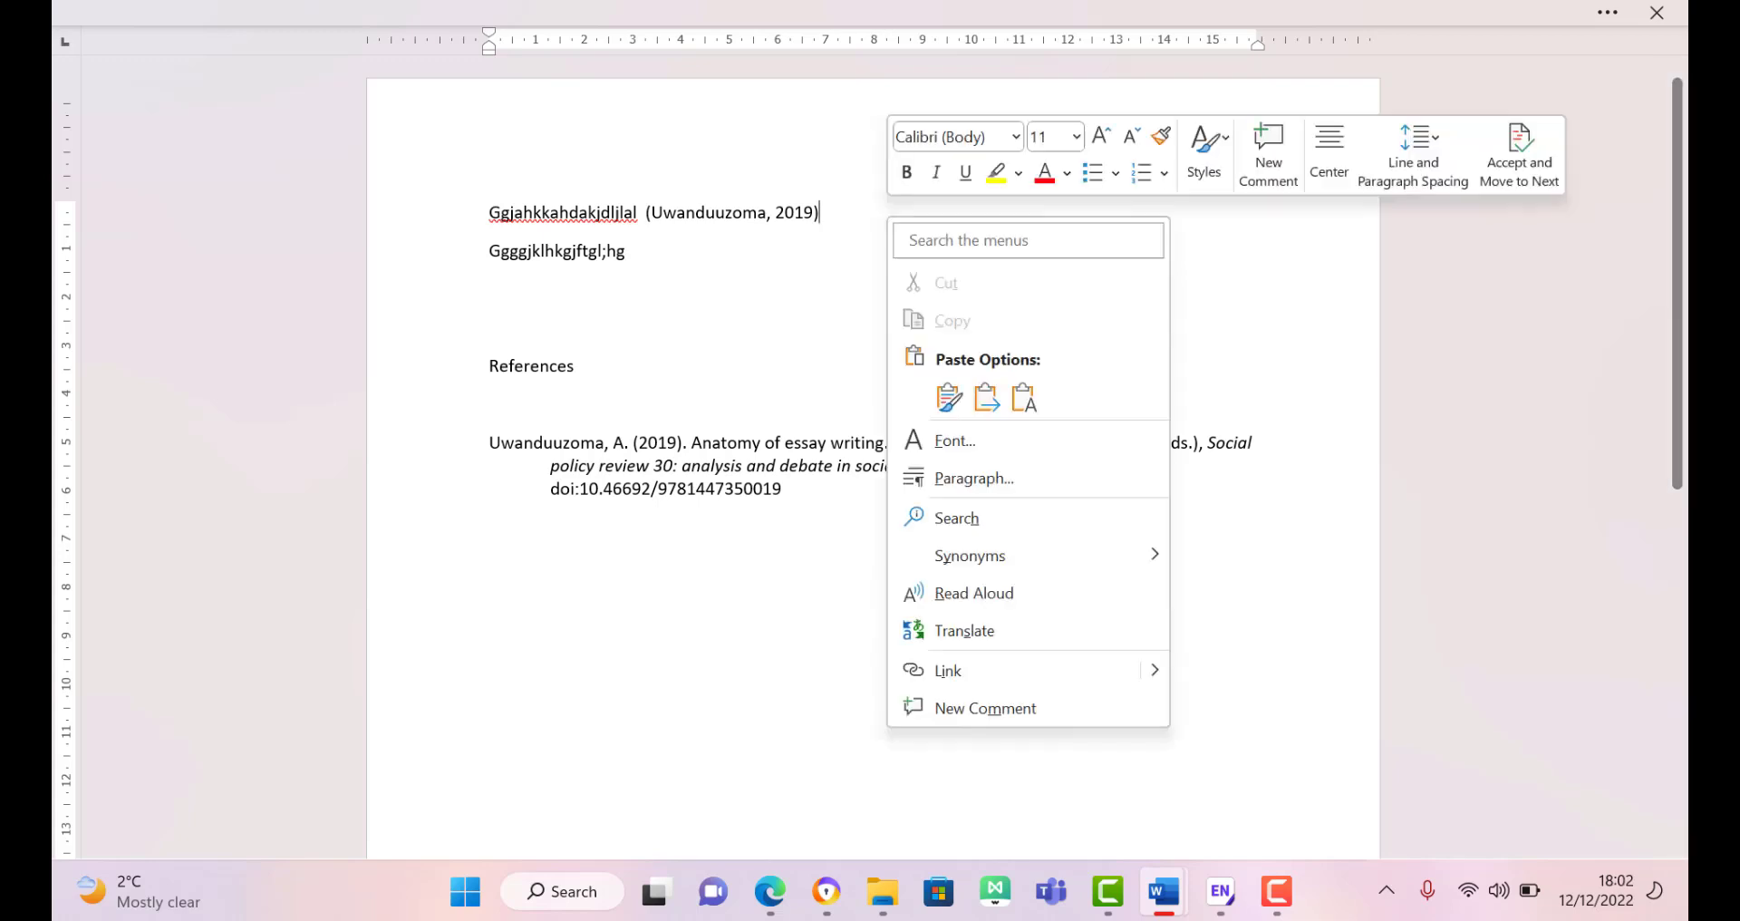
key("Escape")
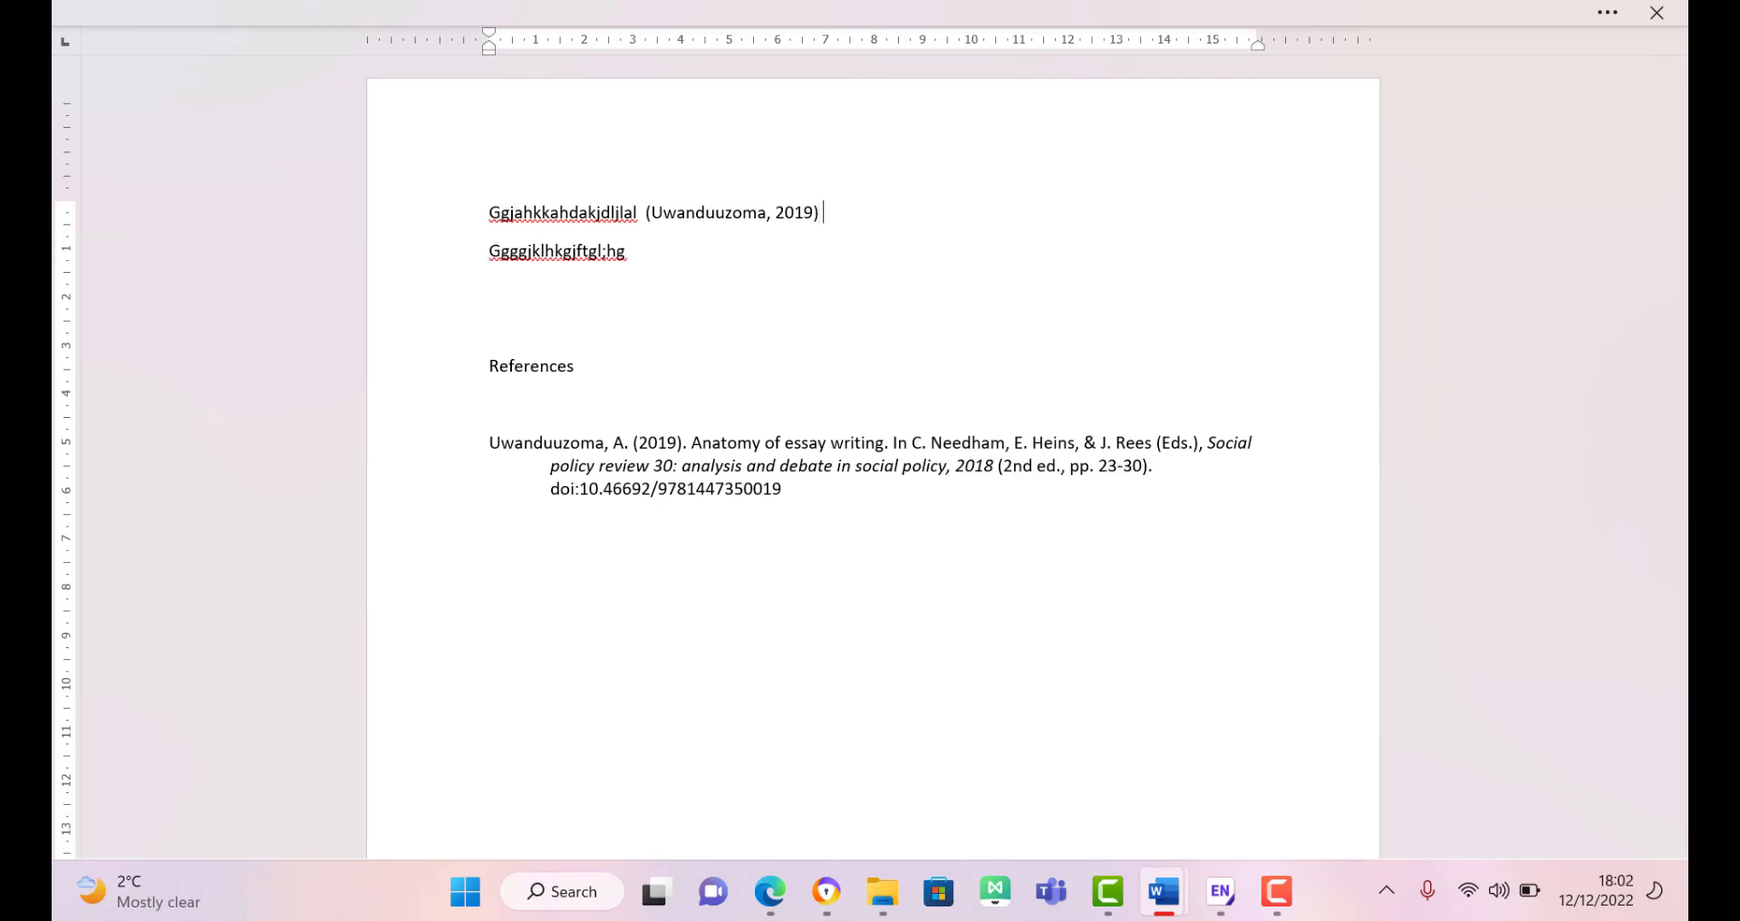
left_click(694, 258)
Step: Insert the selected 2012 book section citation from EndNote on the new line
key("alt")
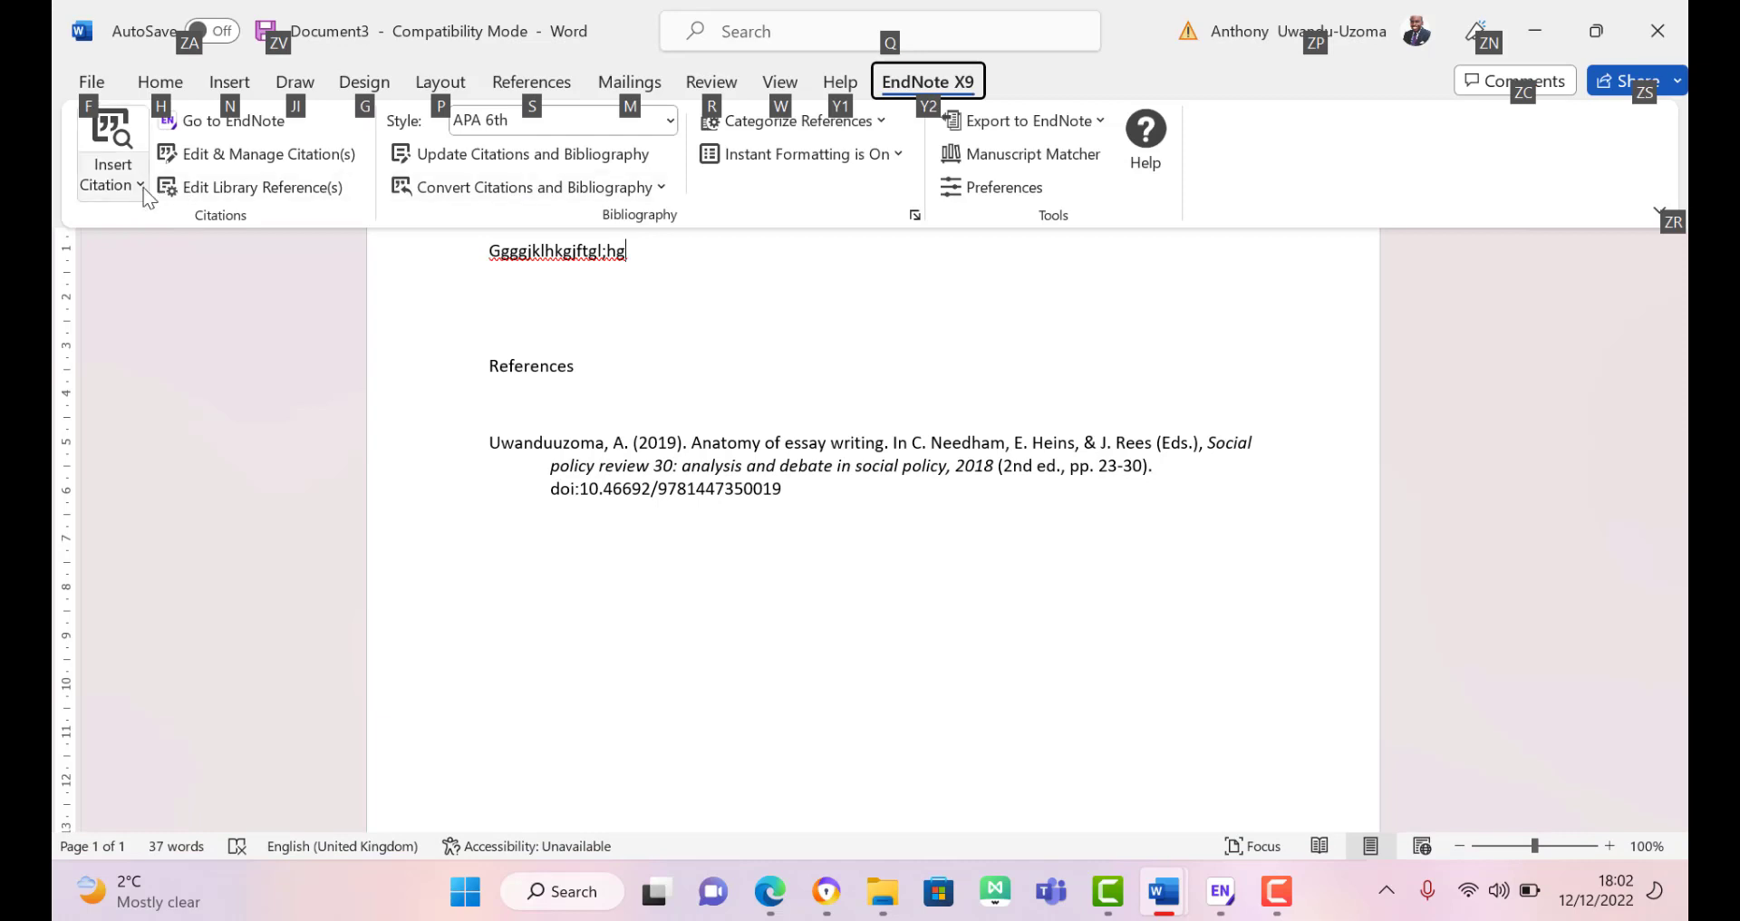
left_click(141, 188)
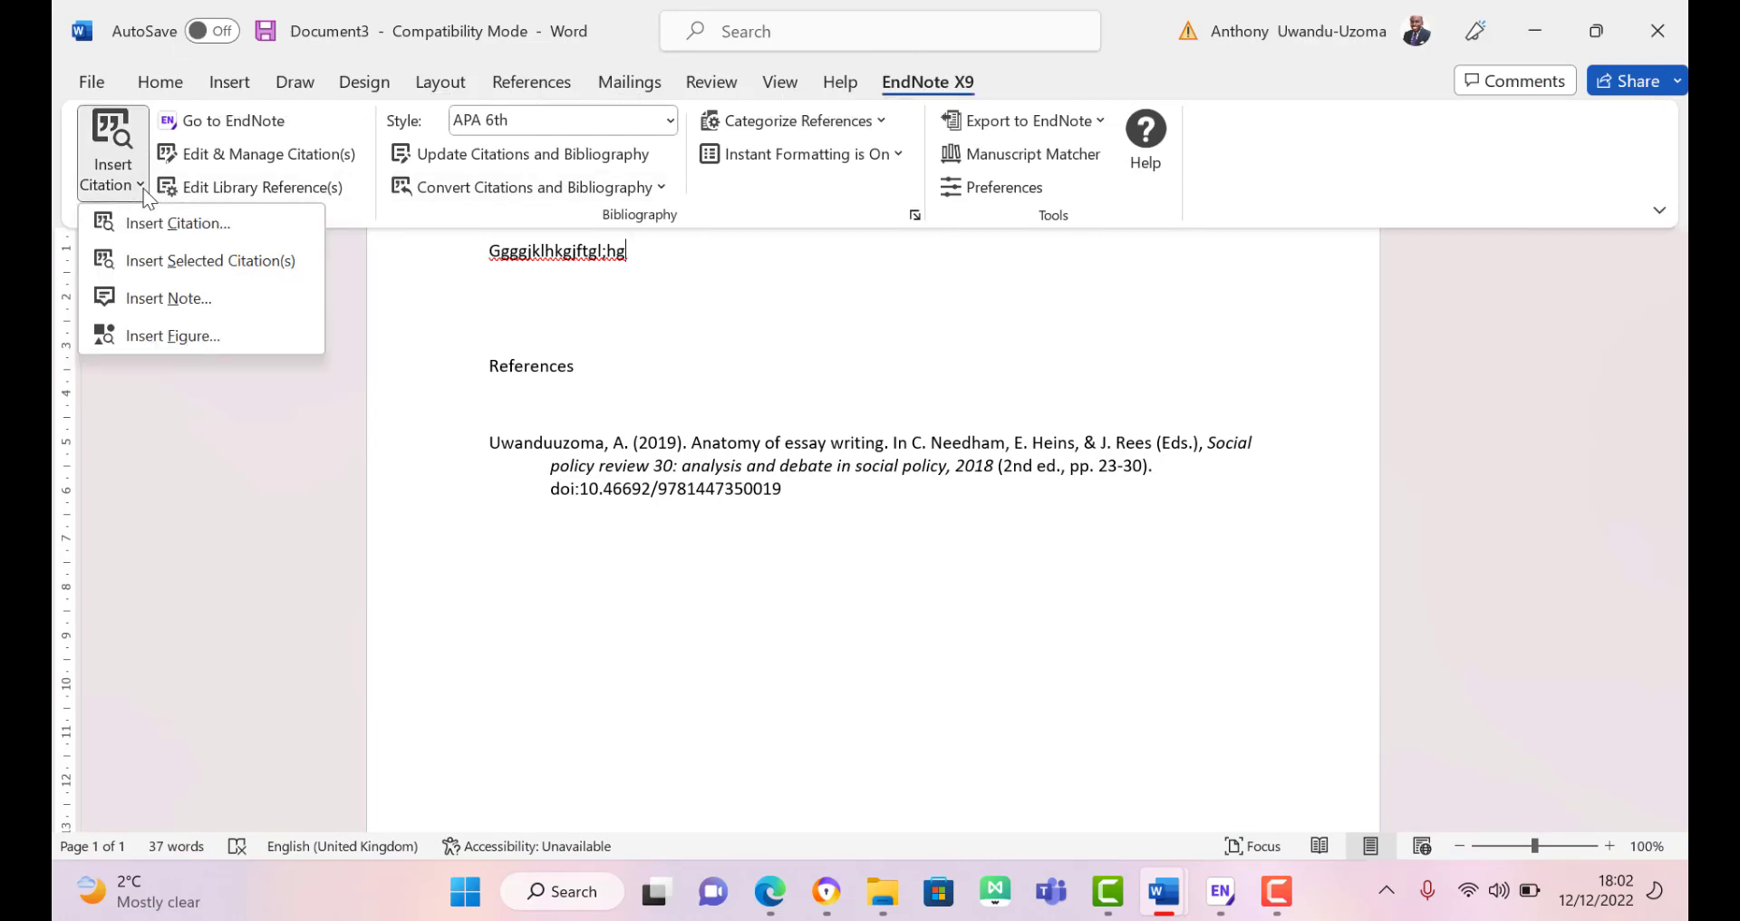
left_click(154, 263)
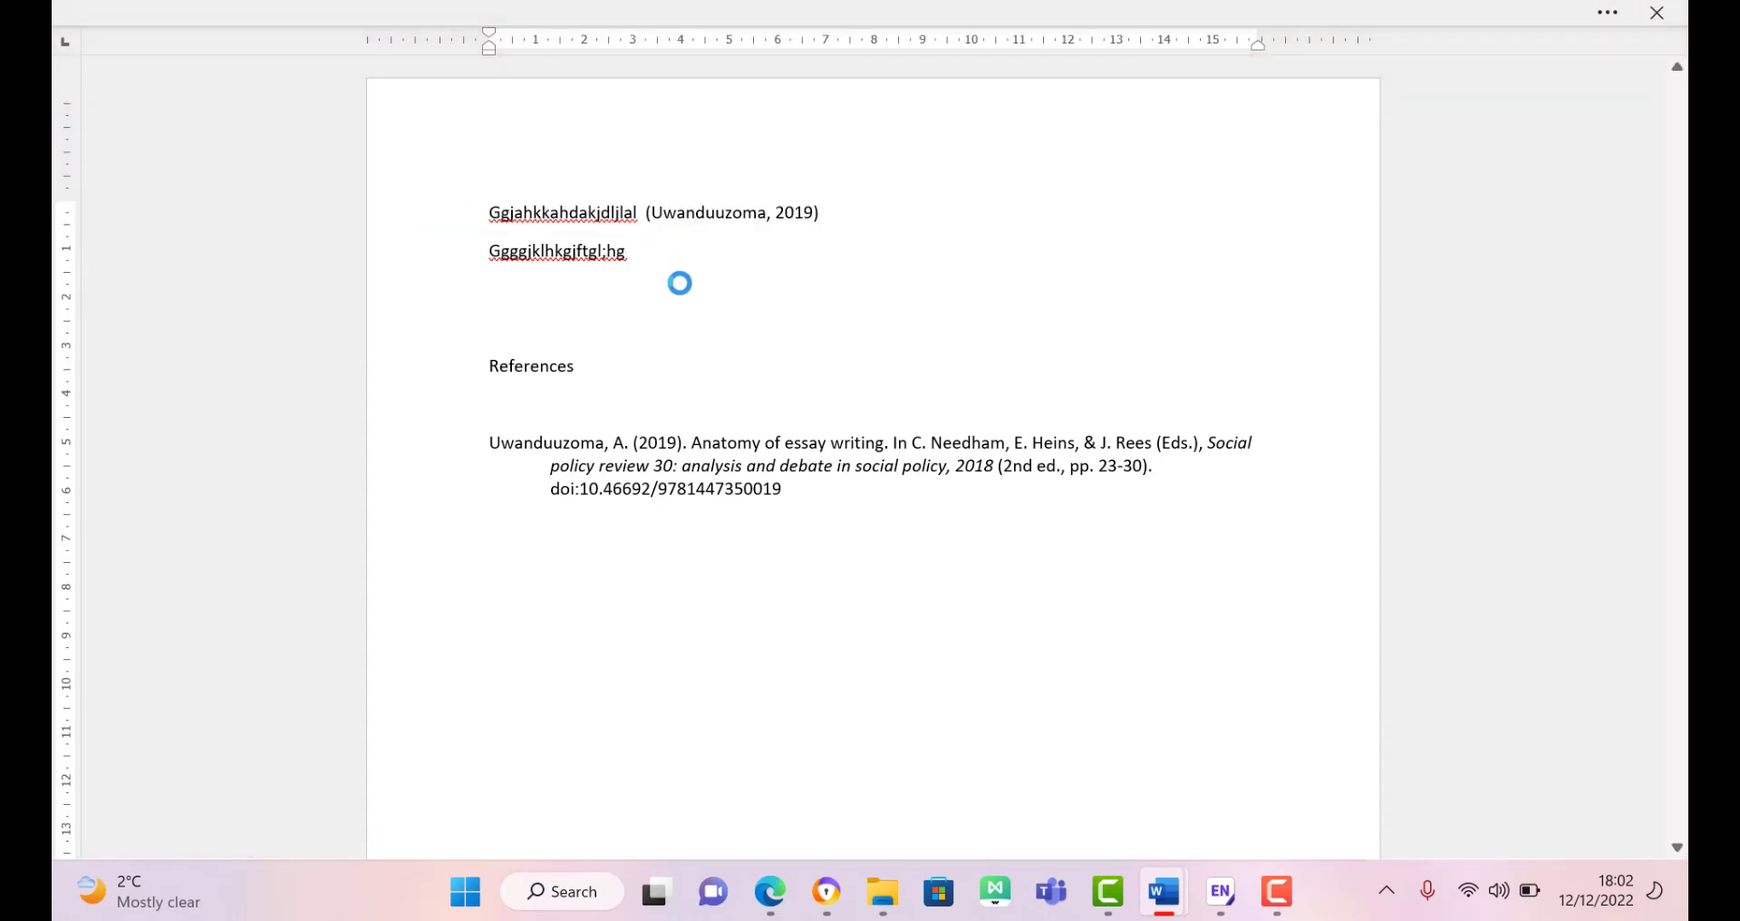
left_click(627, 255)
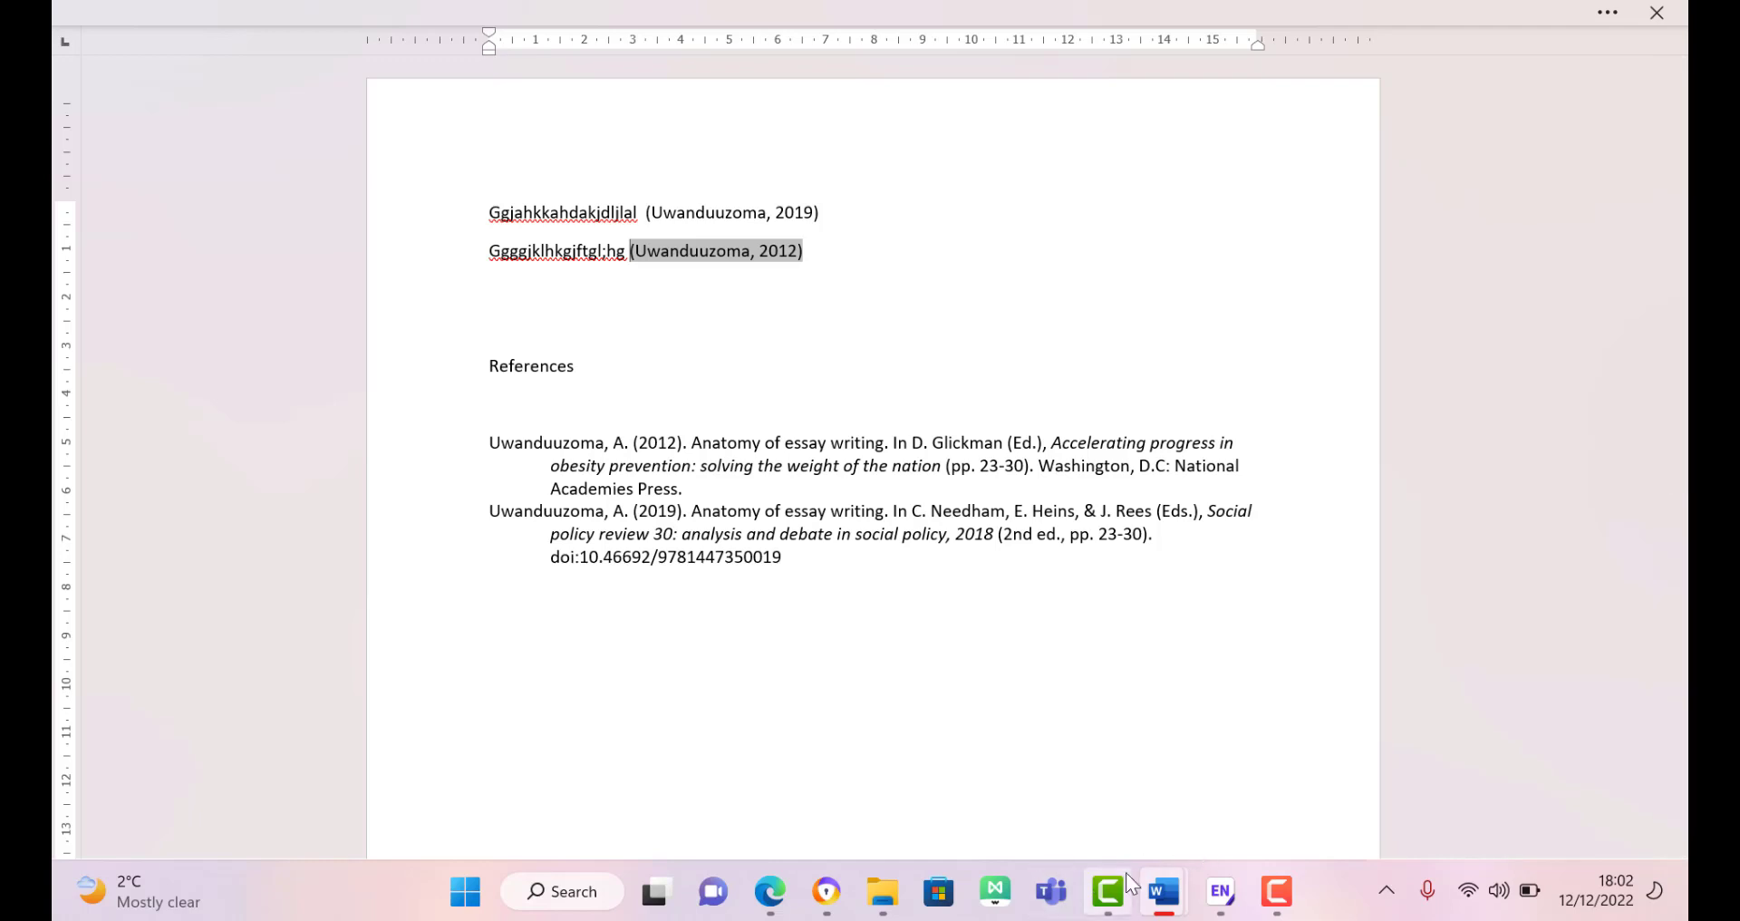
Step: Look over the Edge tabs, including the profile page, then return to the EndNote library
mouse_move(820, 906)
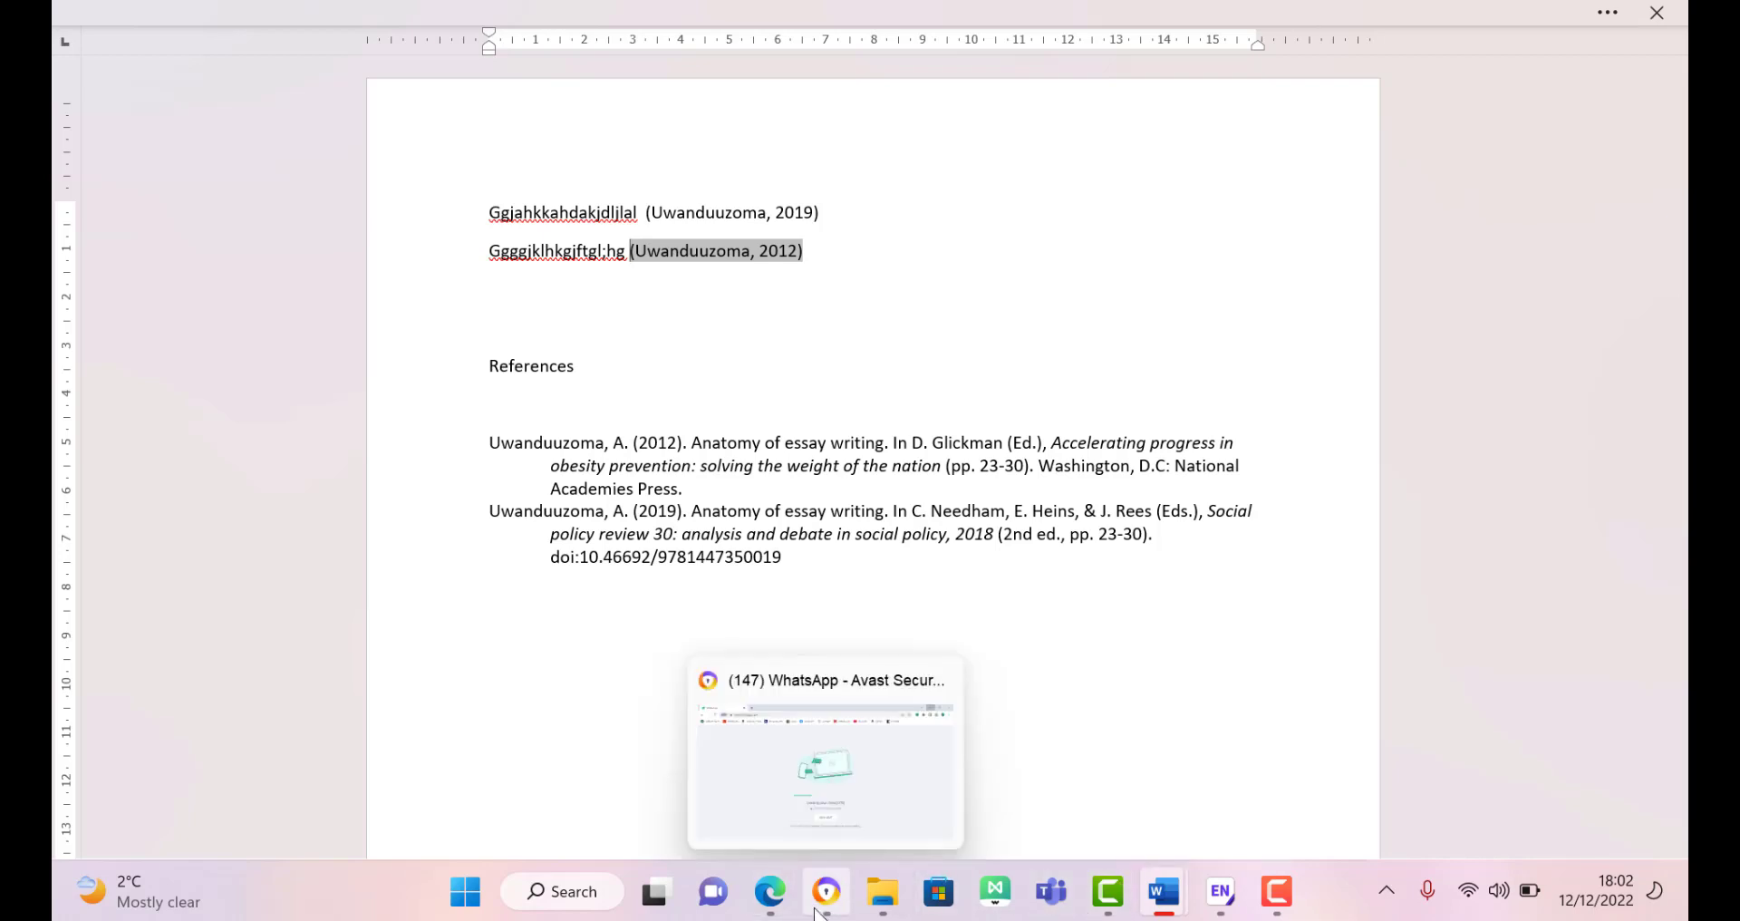
mouse_move(766, 909)
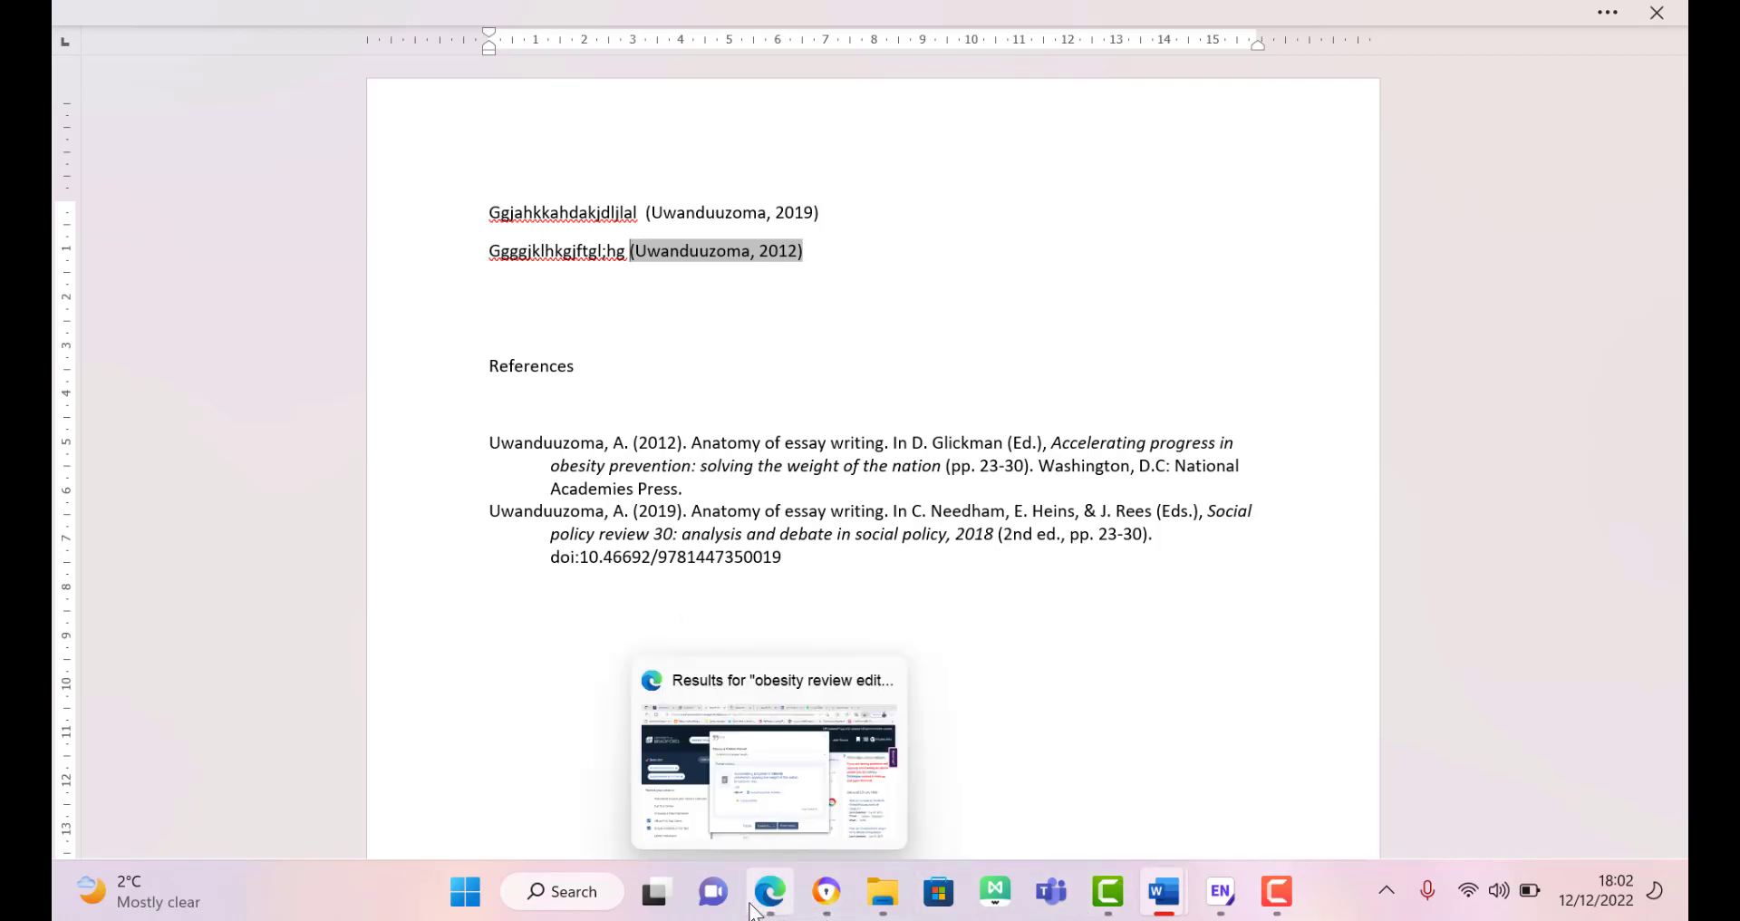
left_click(739, 820)
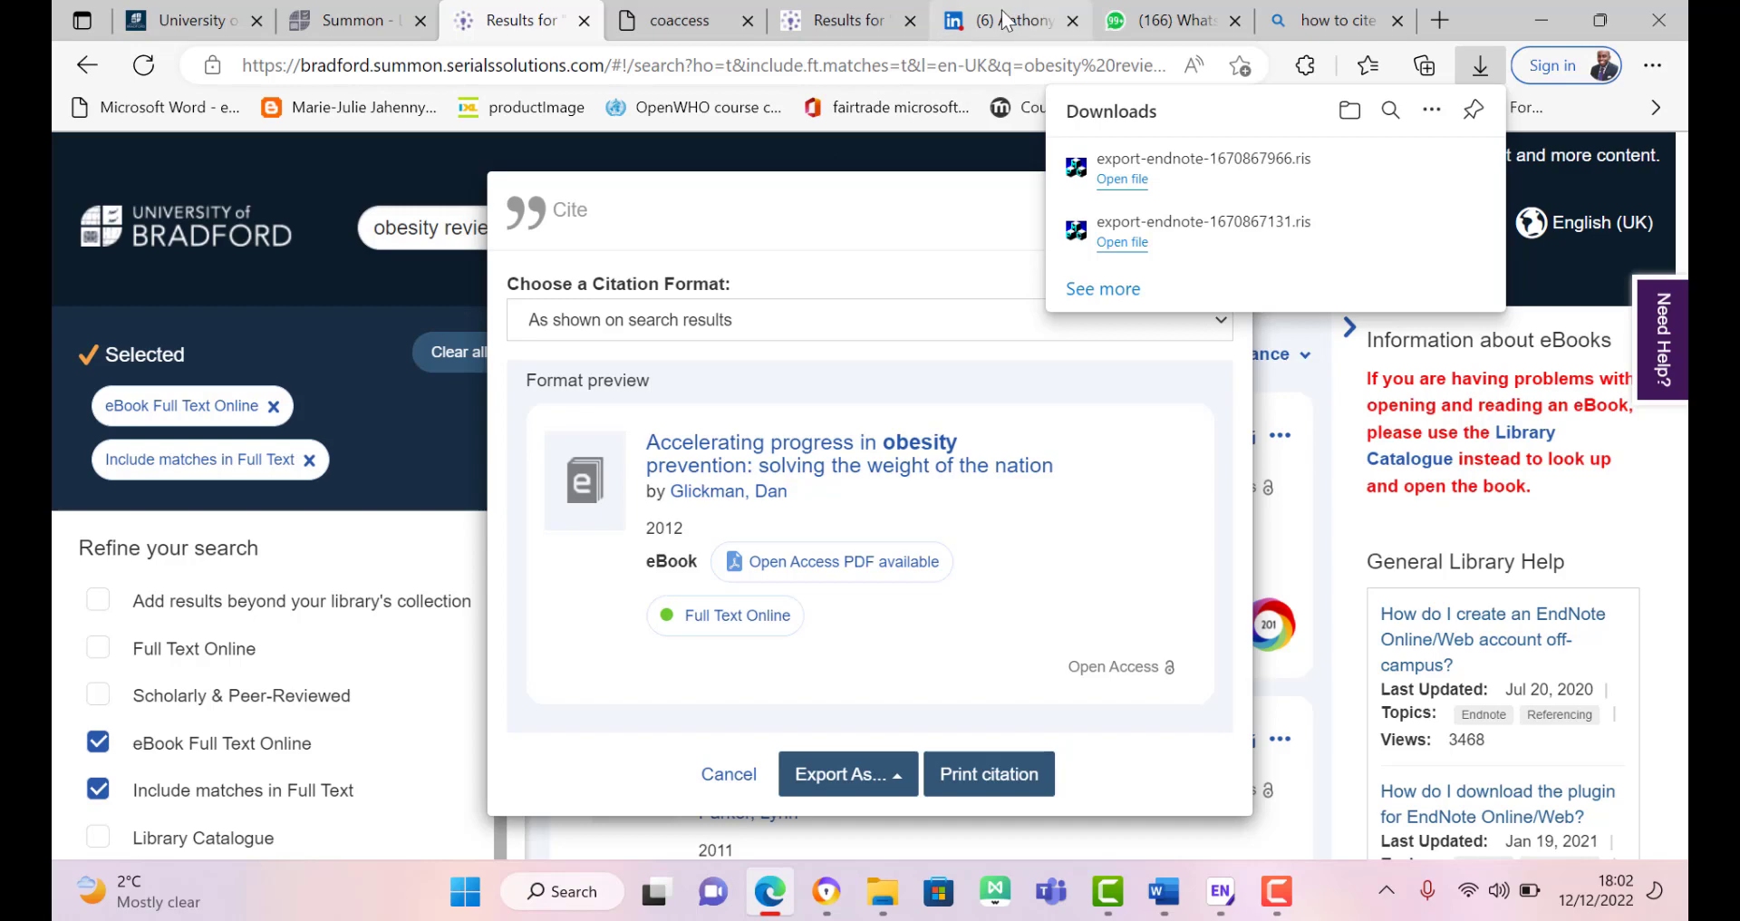
left_click(1047, 11)
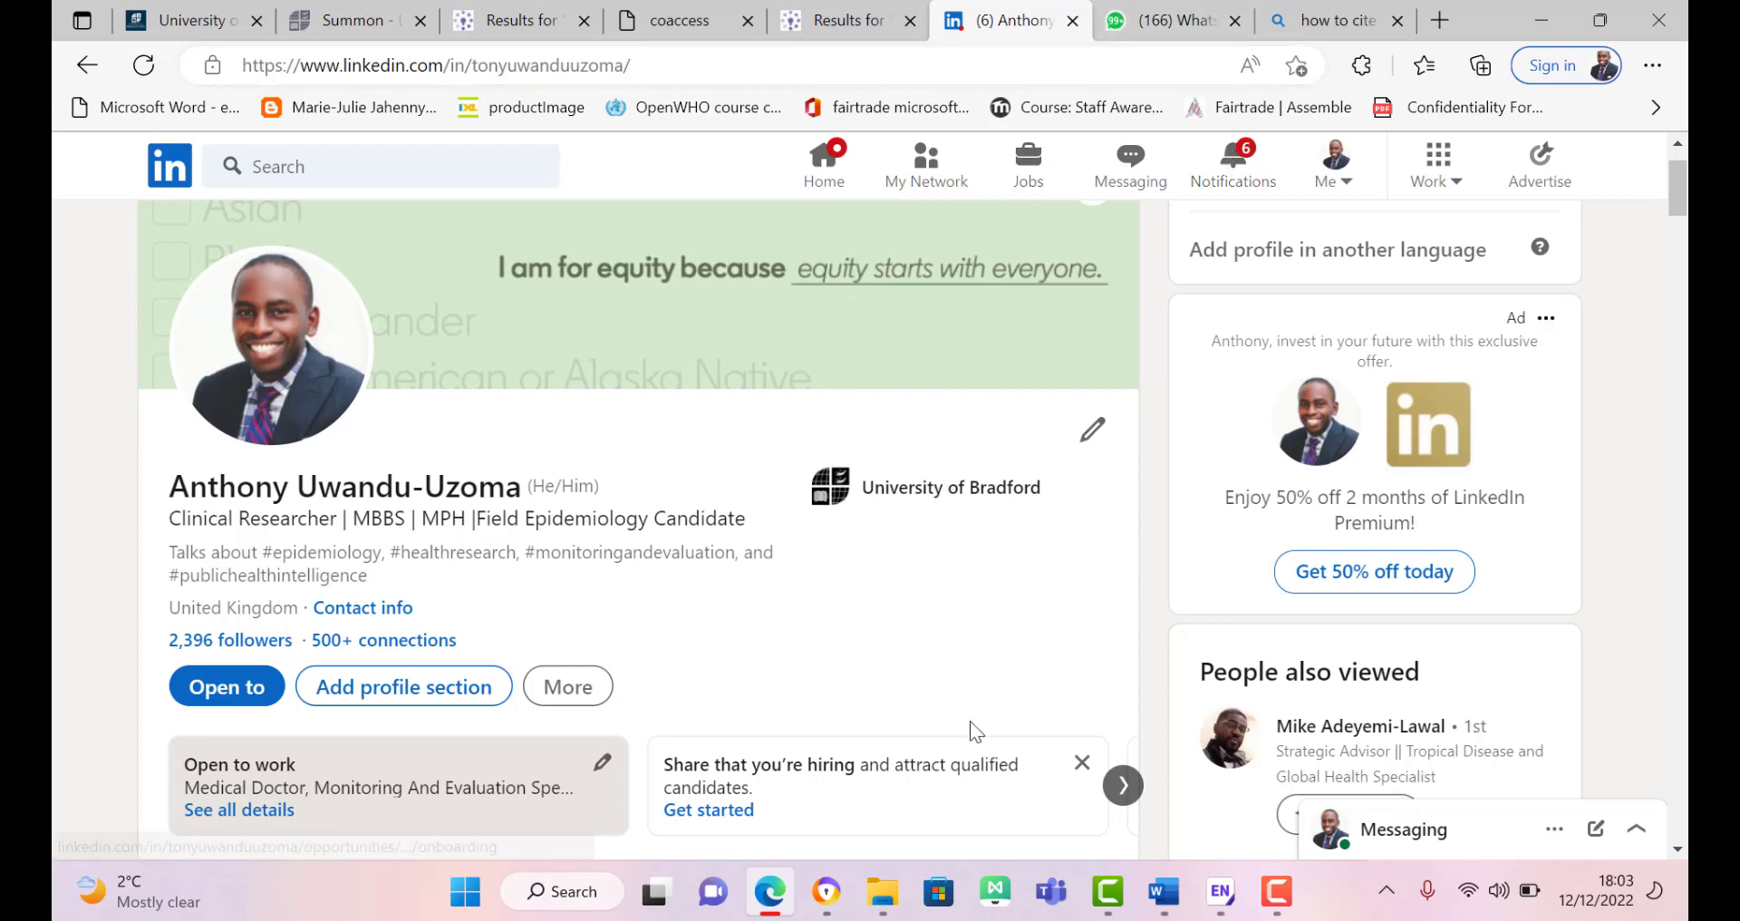
left_click(1222, 897)
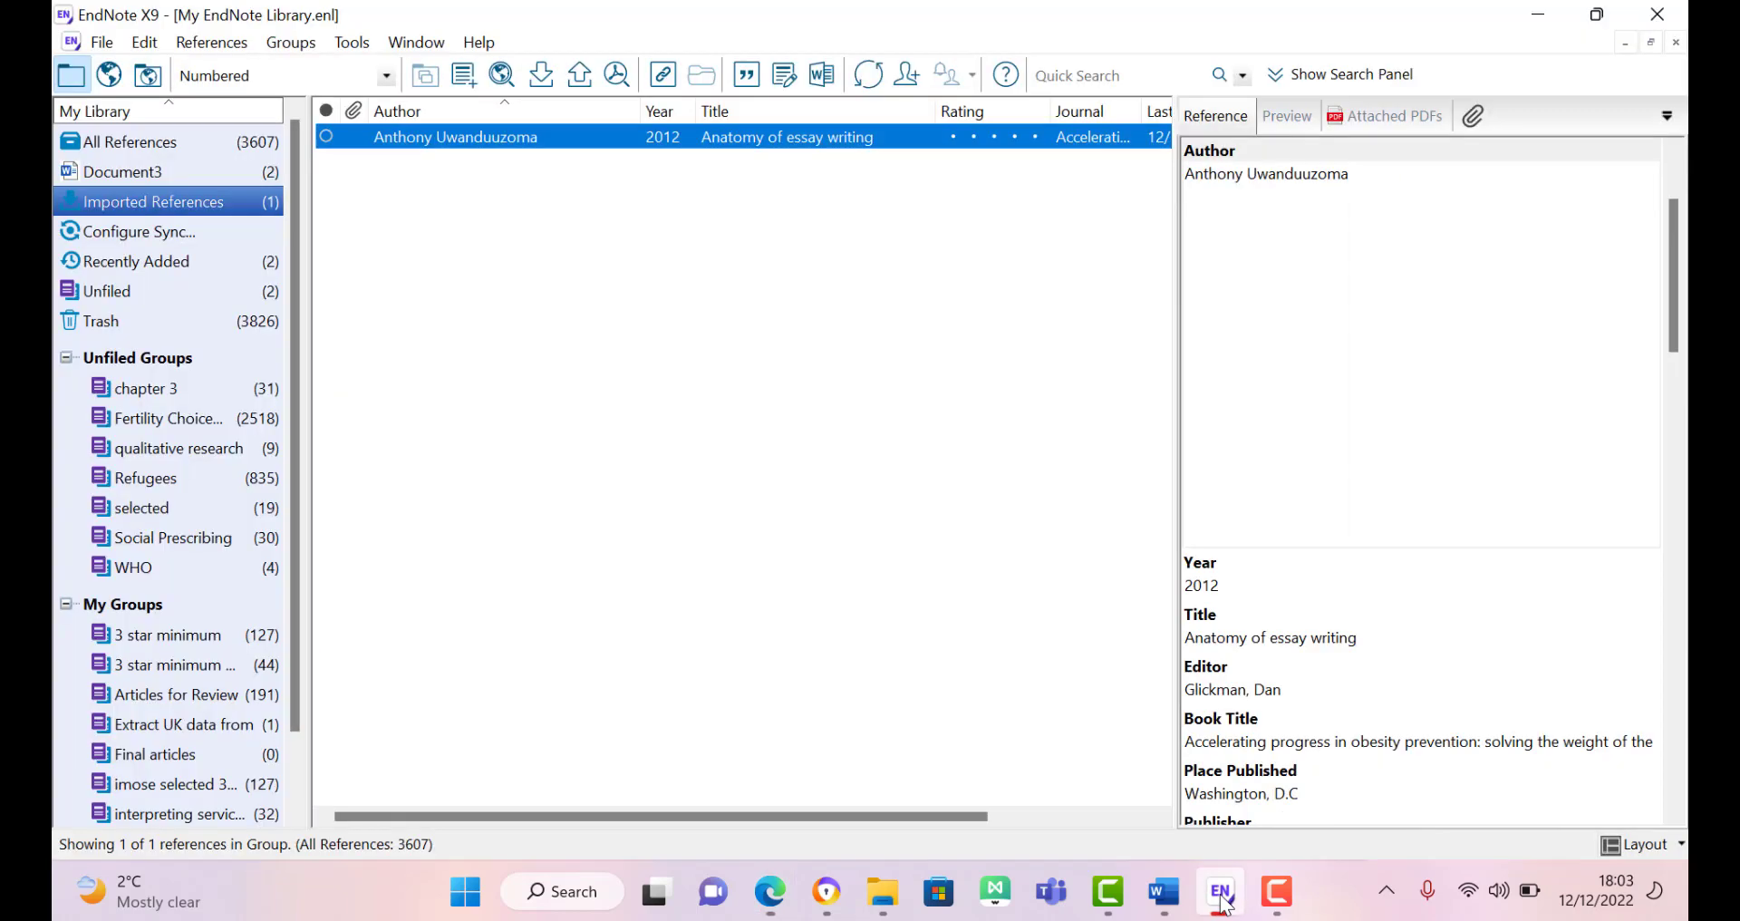